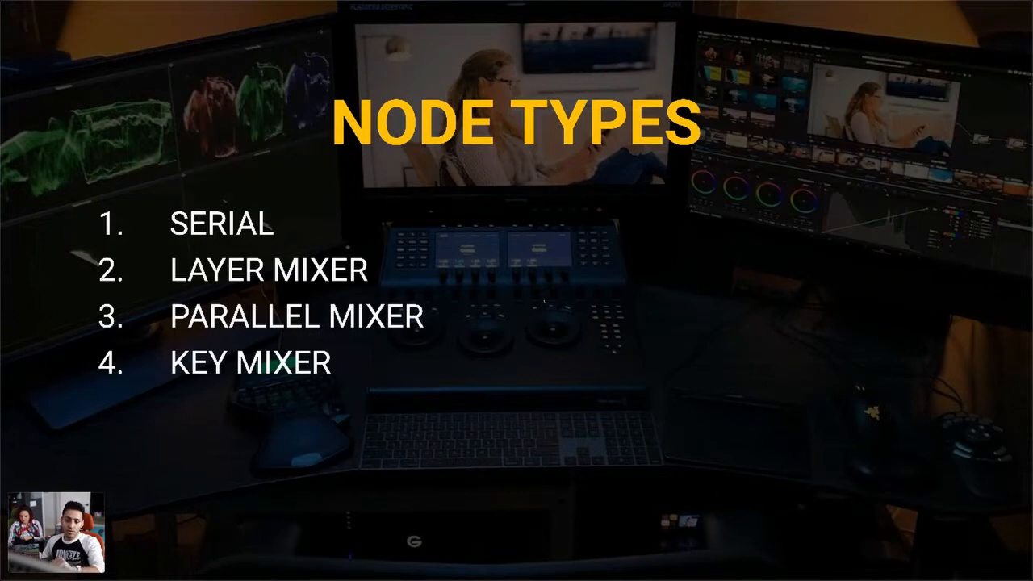
{"action": "key", "text": "Right"}
{"action": "key", "text": "Right"}
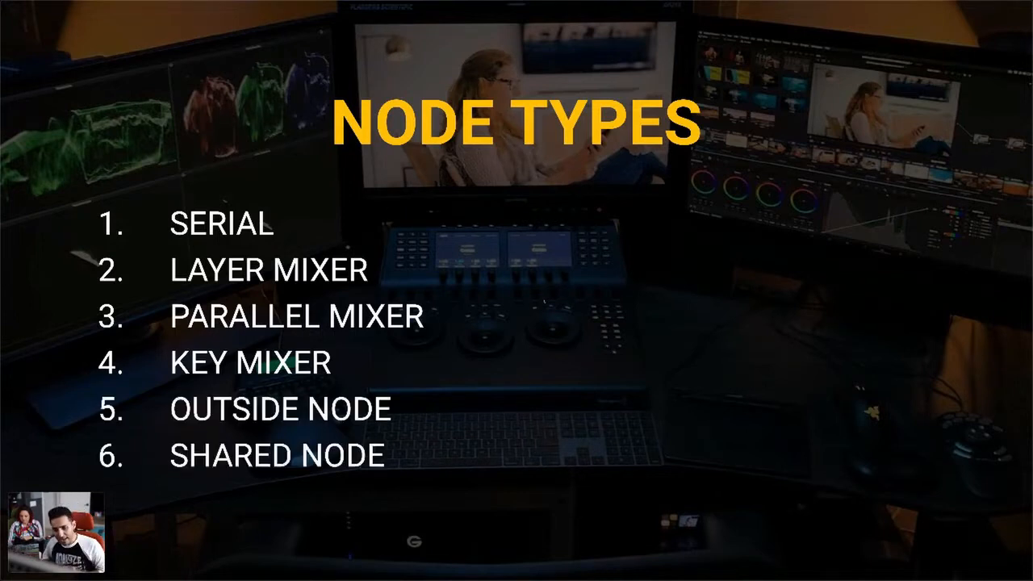
{"action": "key", "text": "Right"}
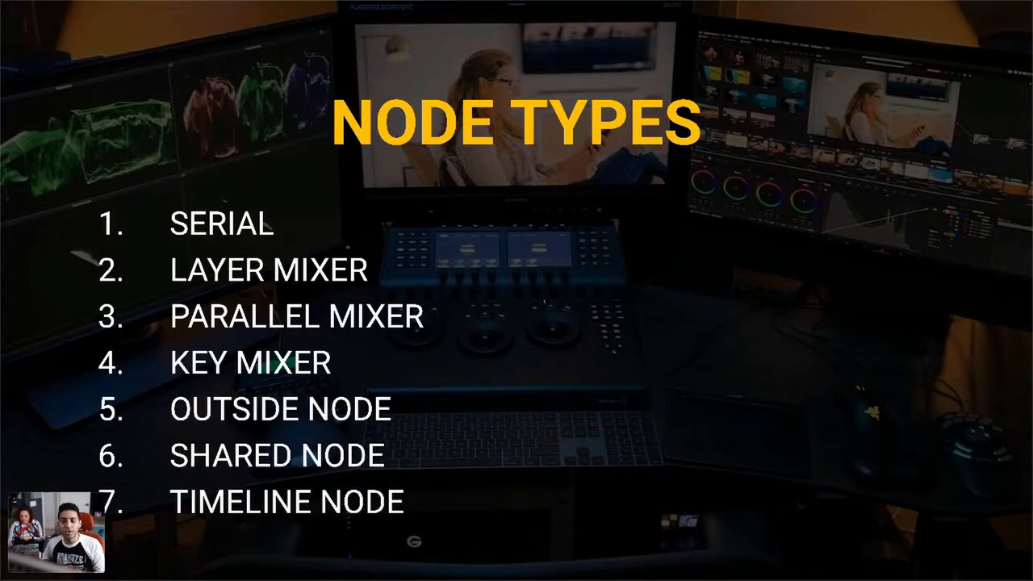
{"action": "key", "text": "Right"}
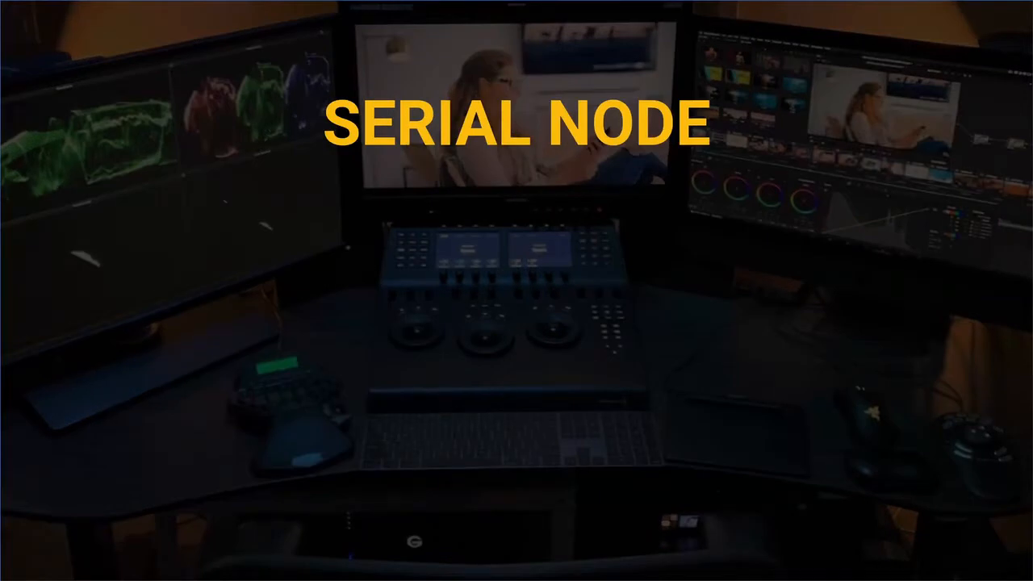
{"action": "key", "text": "Right"}
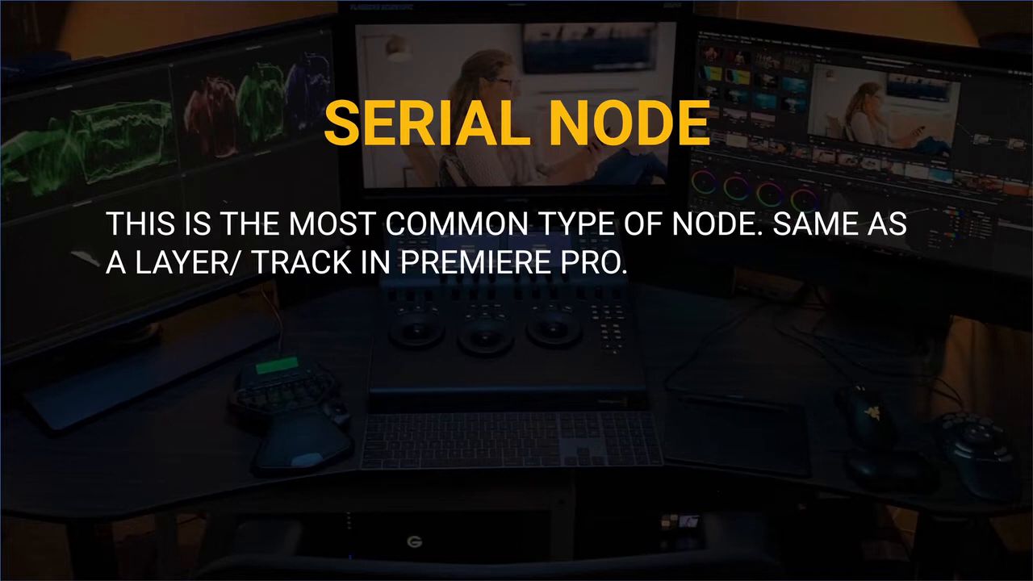
- Switch to DaVinci Resolve, label the first node "exp" and raise its contrast to 1.564
{"action": "key", "text": "ctrl+Left"}
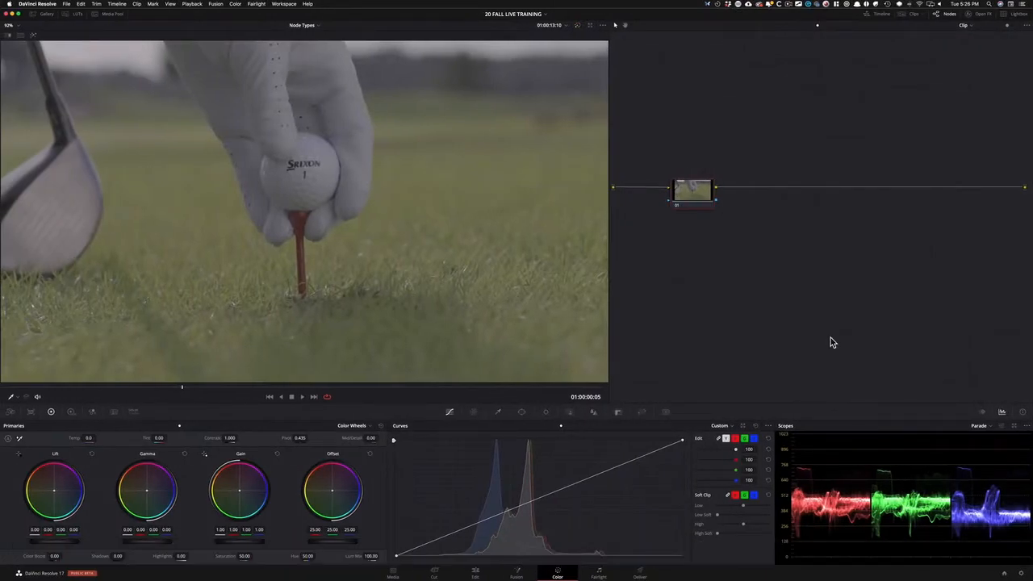
{"action": "right_click", "coordinate": [701, 194]}
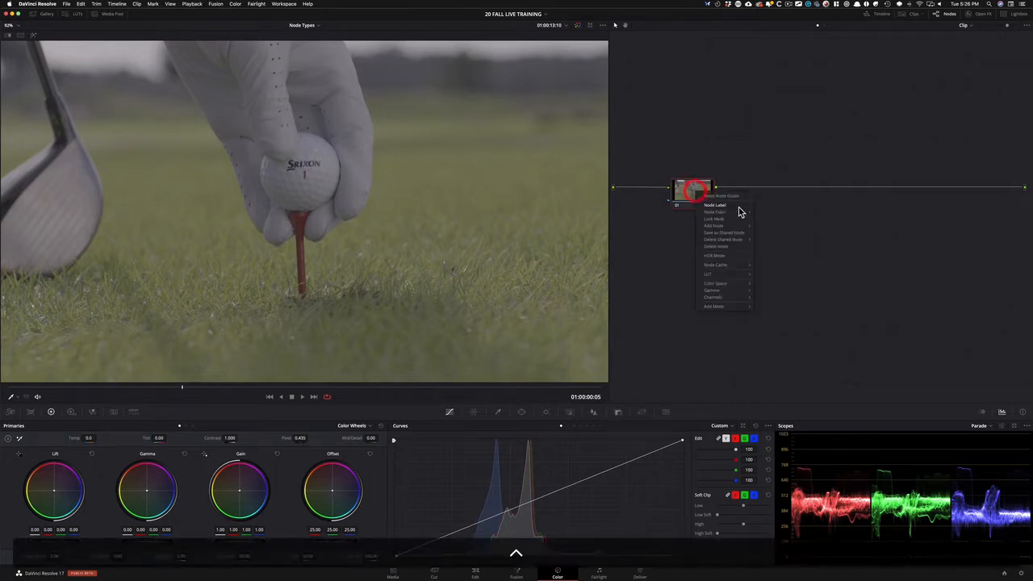
{"action": "left_click", "coordinate": [731, 206]}
{"action": "type", "text": "exp"}
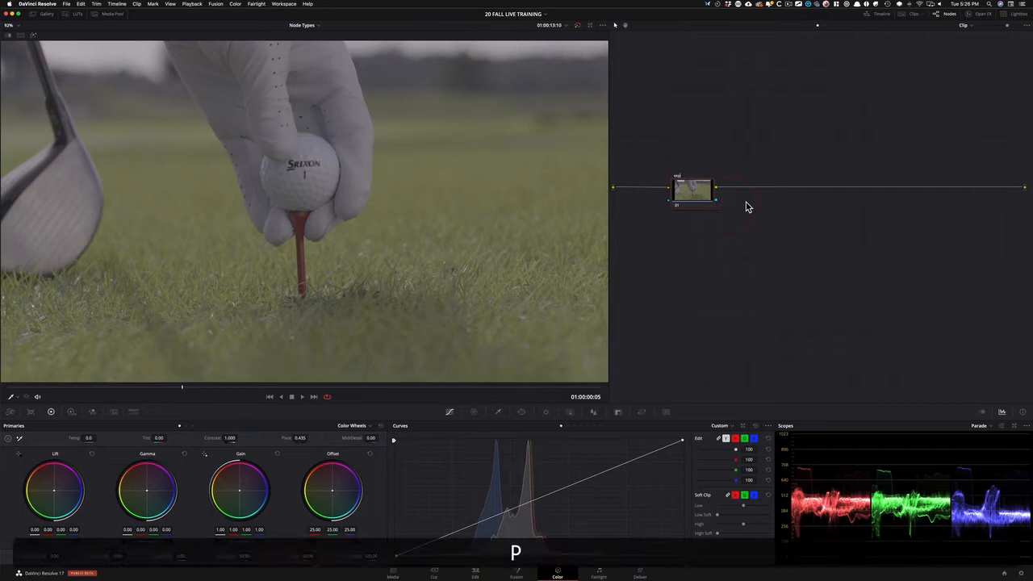
{"action": "key", "text": "Return"}
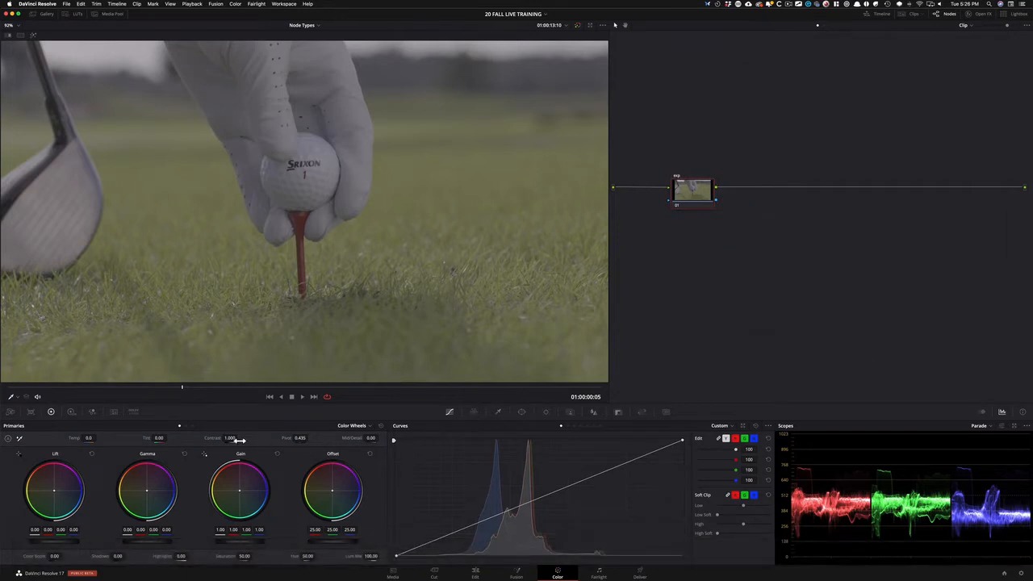
{"action": "left_click_drag", "start_coordinate": [239, 438], "coordinate": [239, 438]}
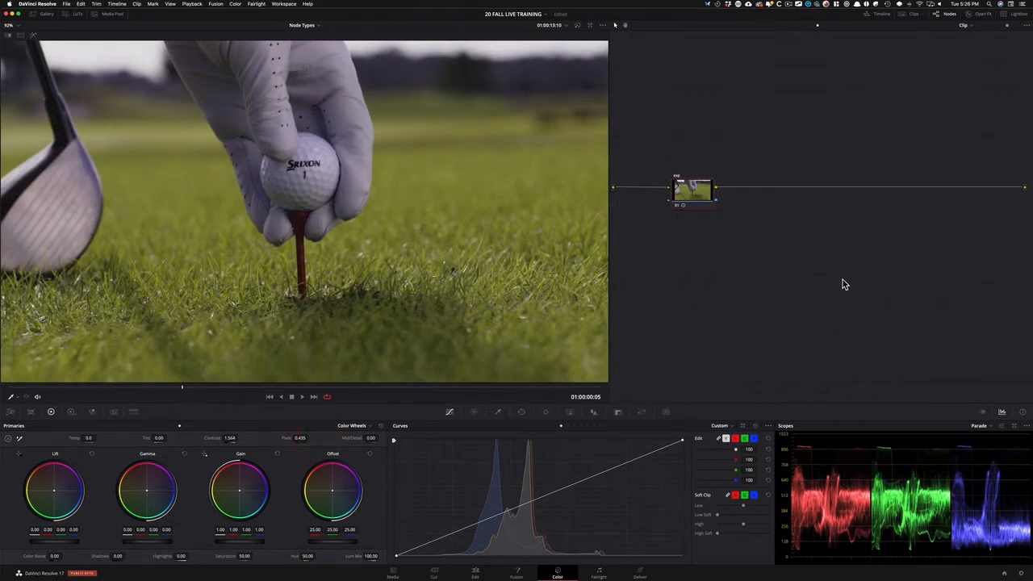
- Add a serial node after exp and label it "bal"
{"action": "key", "text": "alt+s"}
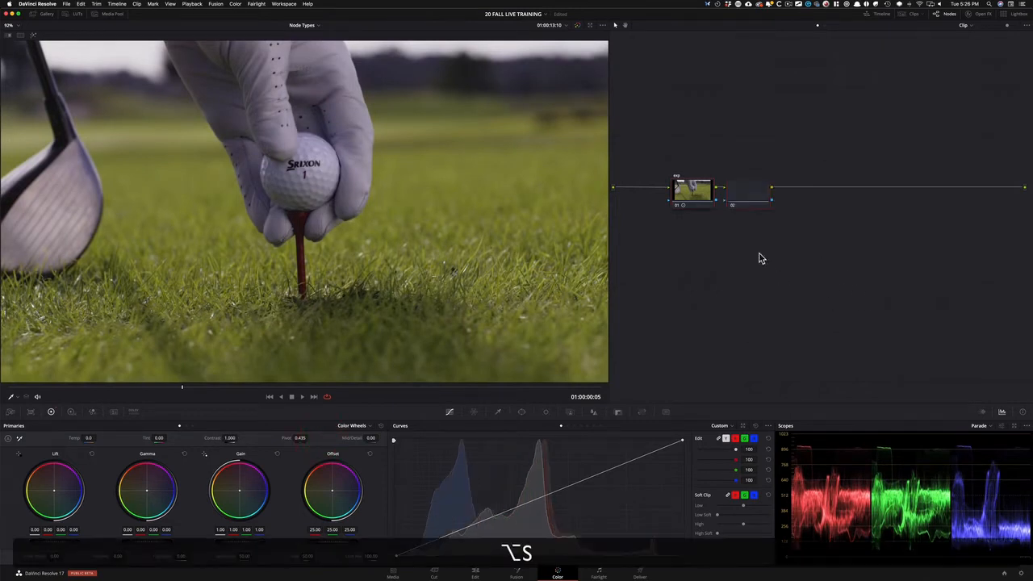
{"action": "right_click", "coordinate": [749, 194]}
{"action": "left_click", "coordinate": [779, 207]}
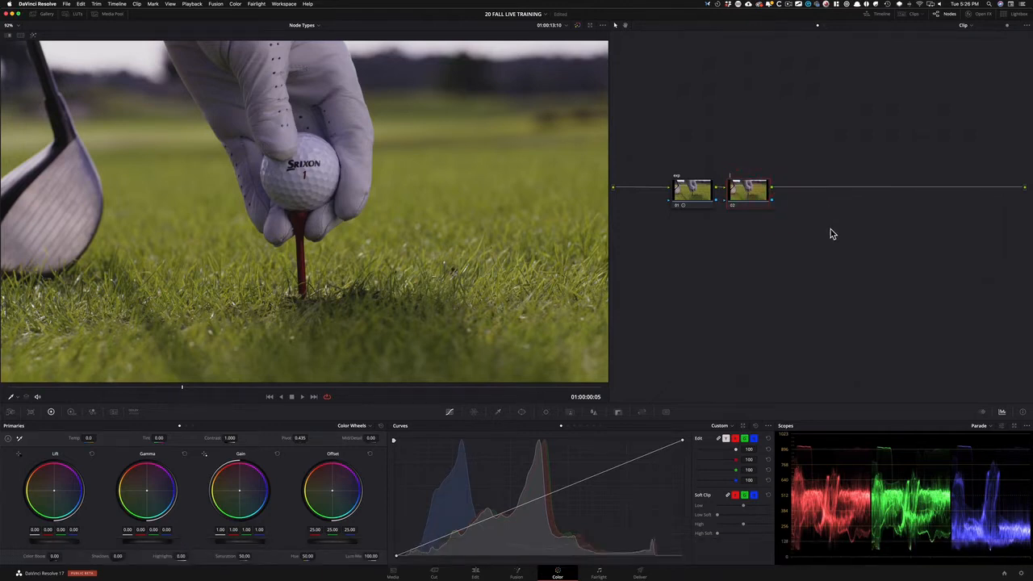
{"action": "type", "text": "Sat"}
{"action": "key", "text": "Return"}
- Set the second node's saturation to 78.40 and shift its gamma to red -0.01, green 0.01, blue -0.04
{"action": "left_click_drag", "start_coordinate": [239, 556], "coordinate": [289, 554]}
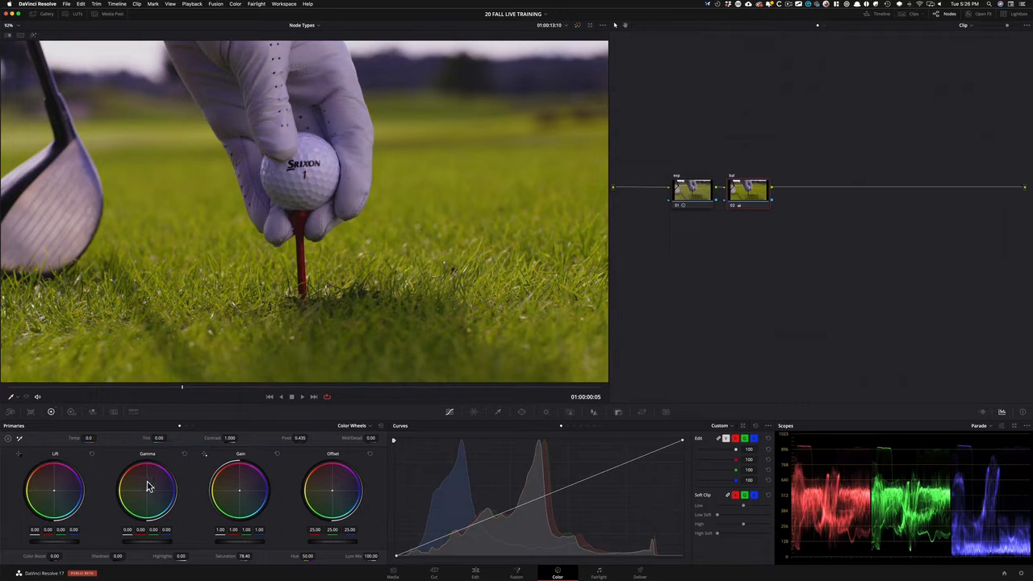
{"action": "left_click_drag", "start_coordinate": [147, 496], "coordinate": [110, 502]}
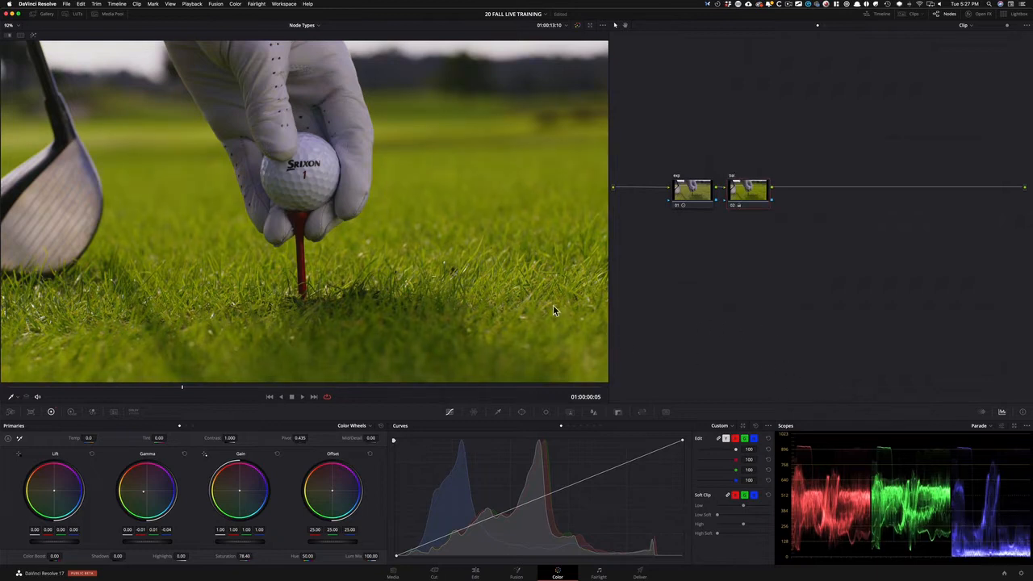
- Disable both nodes and re-enable them one at a time, exp first, to compare the grade, keeping node 02 beside exp at the end
{"action": "left_click_drag", "start_coordinate": [752, 201], "coordinate": [699, 159]}
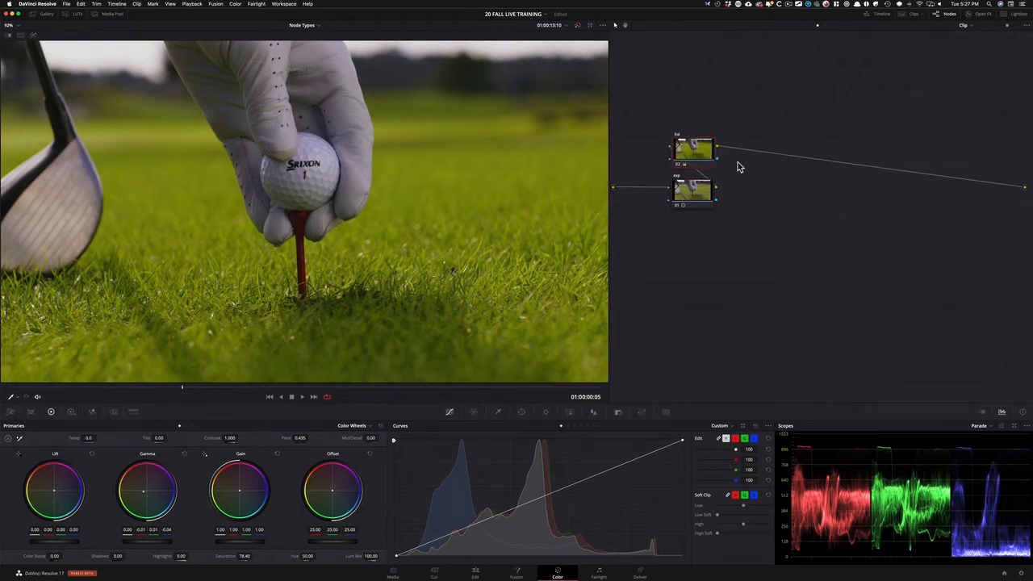
{"action": "key", "text": "super+d"}
{"action": "left_click", "coordinate": [691, 195]}
{"action": "key", "text": "super+d"}
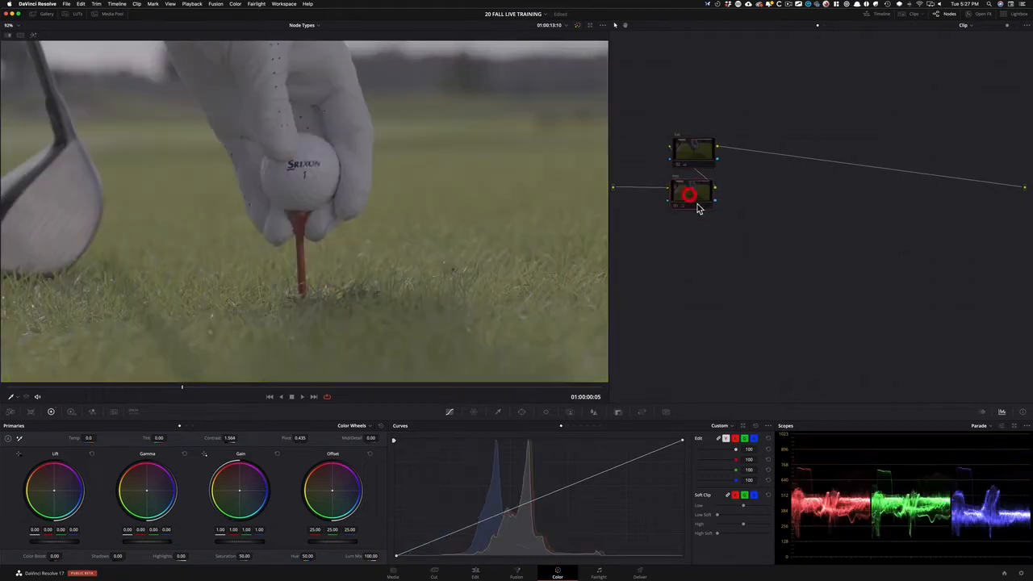
{"action": "left_click_drag", "start_coordinate": [693, 196], "coordinate": [698, 196]}
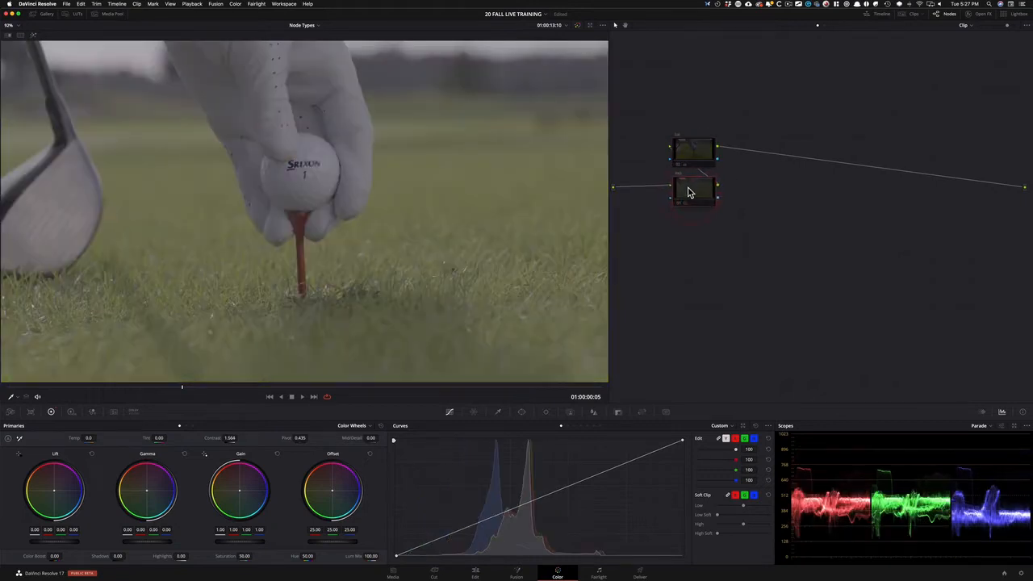
{"action": "key", "text": "super+d"}
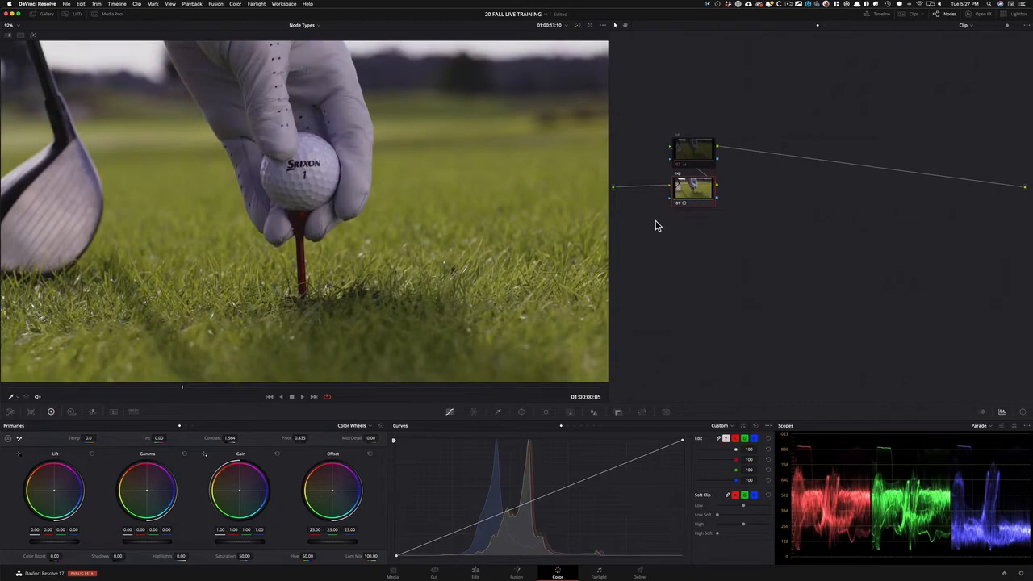
{"action": "left_click", "coordinate": [693, 151]}
{"action": "key", "text": "super+d"}
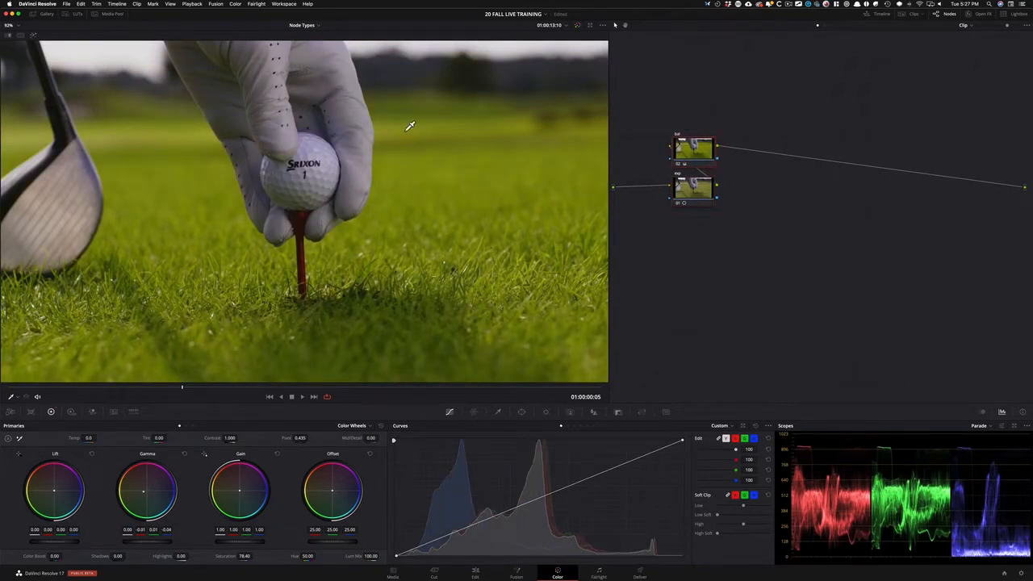
{"action": "left_click_drag", "start_coordinate": [696, 155], "coordinate": [755, 194]}
{"action": "left_click", "coordinate": [753, 192]}
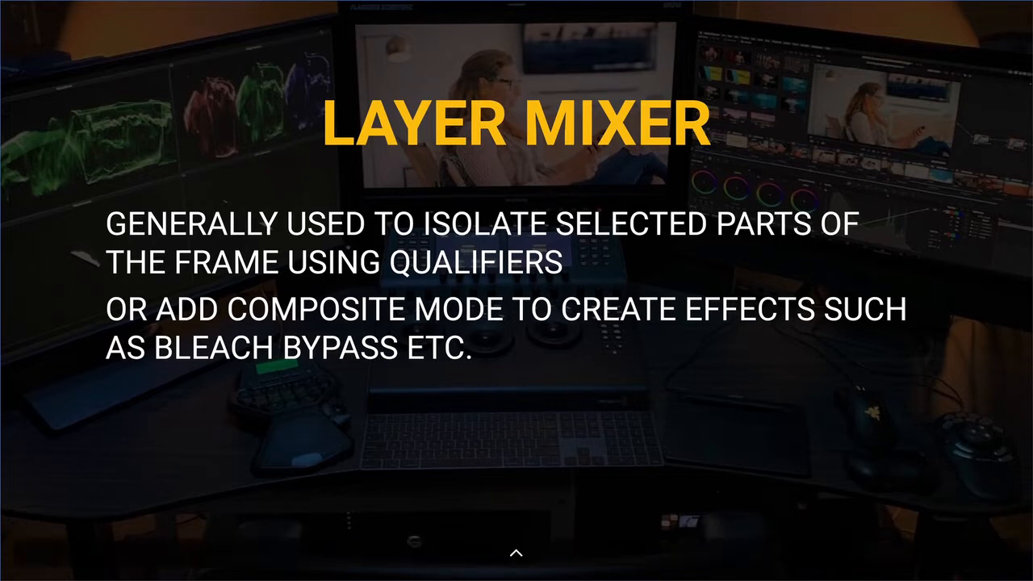
- Return to DaVinci Resolve, add serial node 03 after the second node and place it slightly higher
{"action": "key", "text": "super+Tab"}
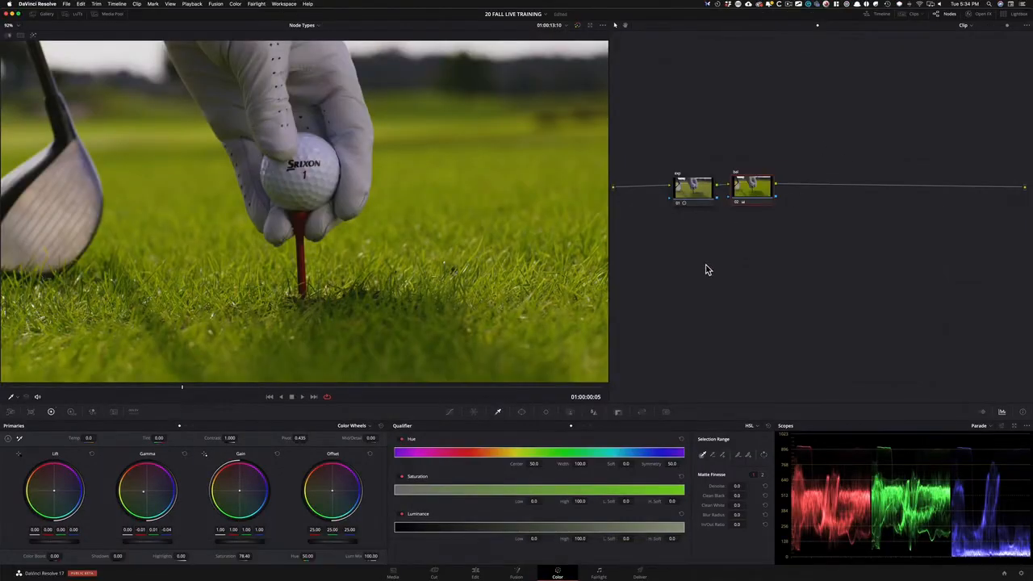
{"action": "key", "text": "alt"}
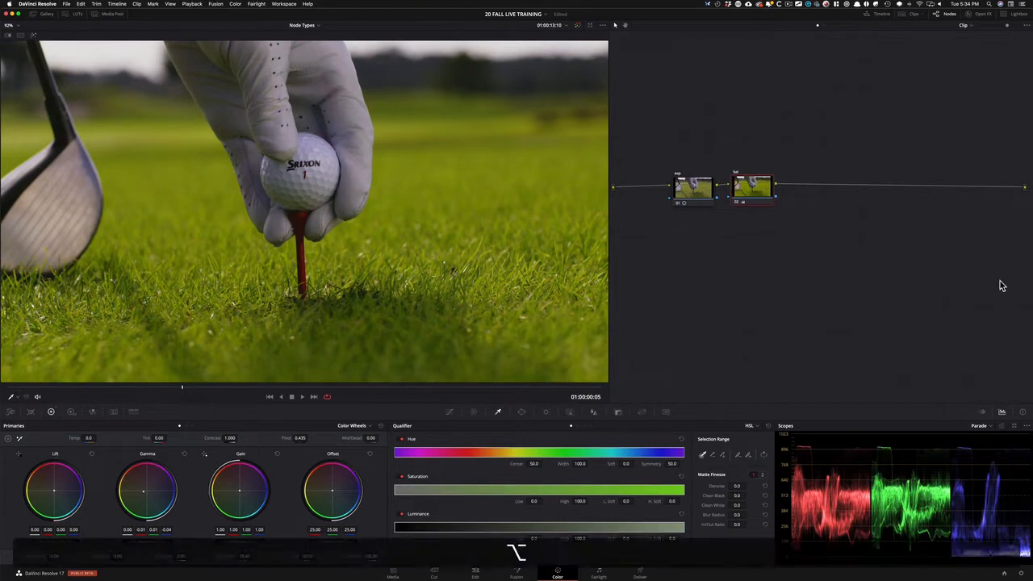
{"action": "key", "text": "alt+s"}
{"action": "left_click_drag", "start_coordinate": [810, 185], "coordinate": [815, 169]}
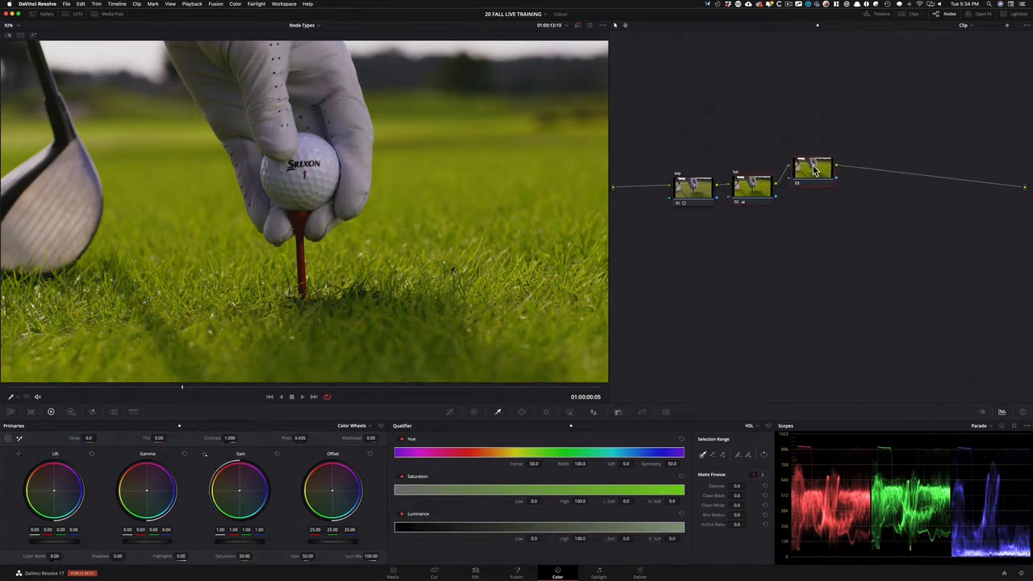
- Add a layer node to node 03 and place the layer mixer midway between the two stacked nodes
{"action": "left_click", "coordinate": [810, 166]}
{"action": "left_click", "coordinate": [816, 169], "text": "ctrl"}
{"action": "mouse_move", "coordinate": [850, 209]}
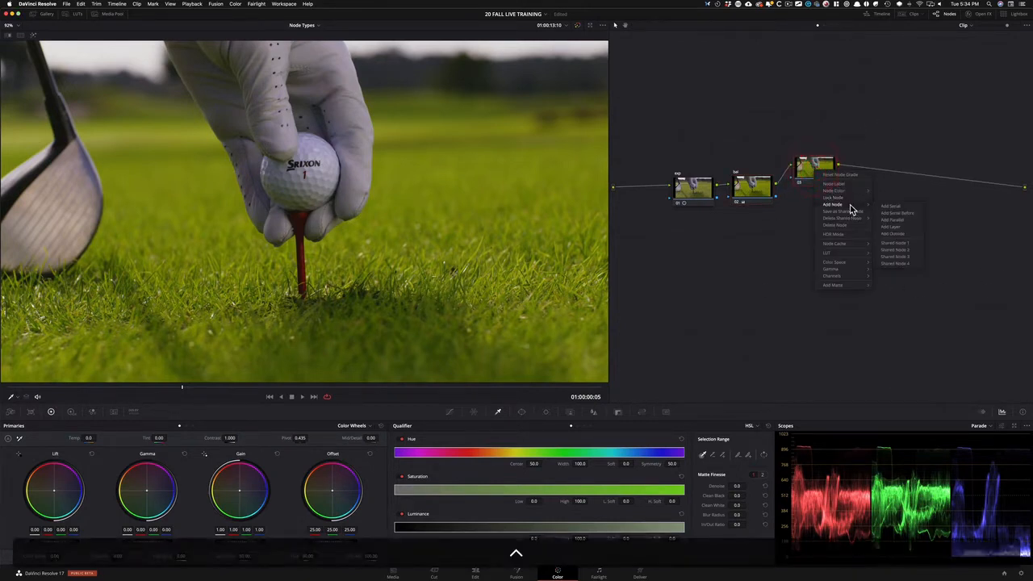
{"action": "left_click", "coordinate": [899, 226]}
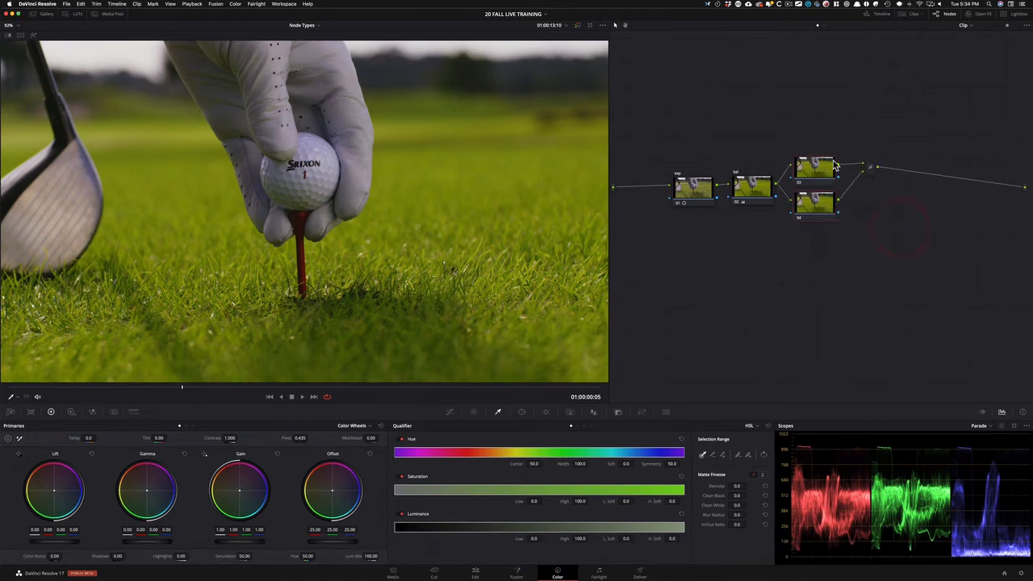
{"action": "left_click", "coordinate": [928, 237]}
{"action": "left_click", "coordinate": [810, 171]}
{"action": "left_click", "coordinate": [877, 143]}
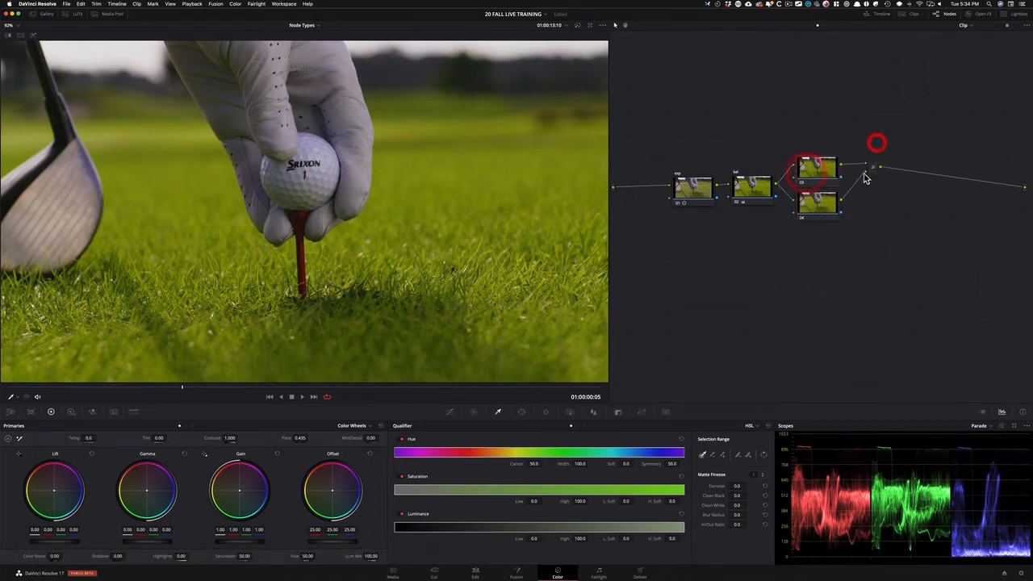
{"action": "left_click_drag", "start_coordinate": [873, 167], "coordinate": [865, 185]}
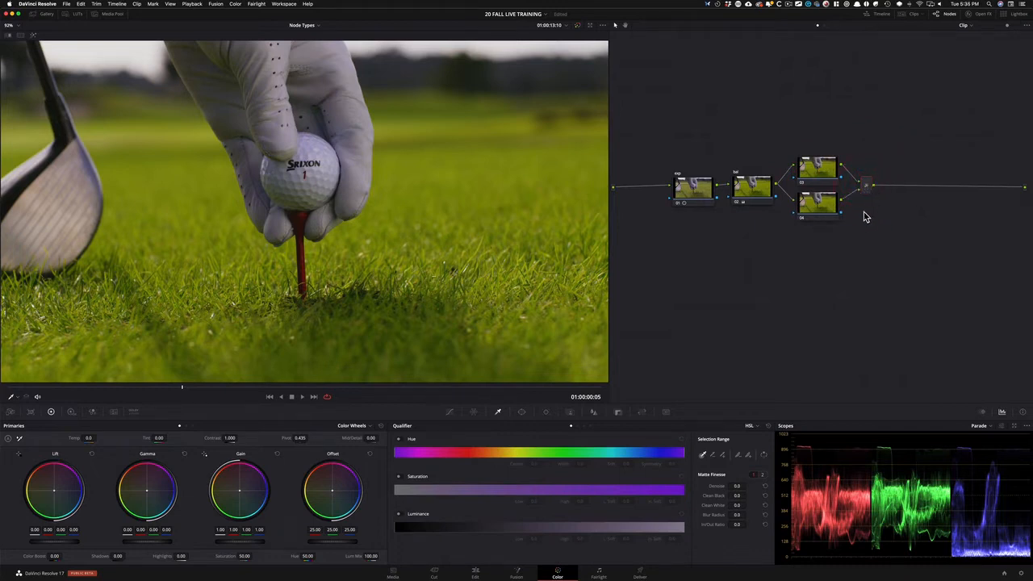
- On the lower layer node 04, sample the green grass with the Qualifier and turn on the highlight view
{"action": "left_click", "coordinate": [818, 202]}
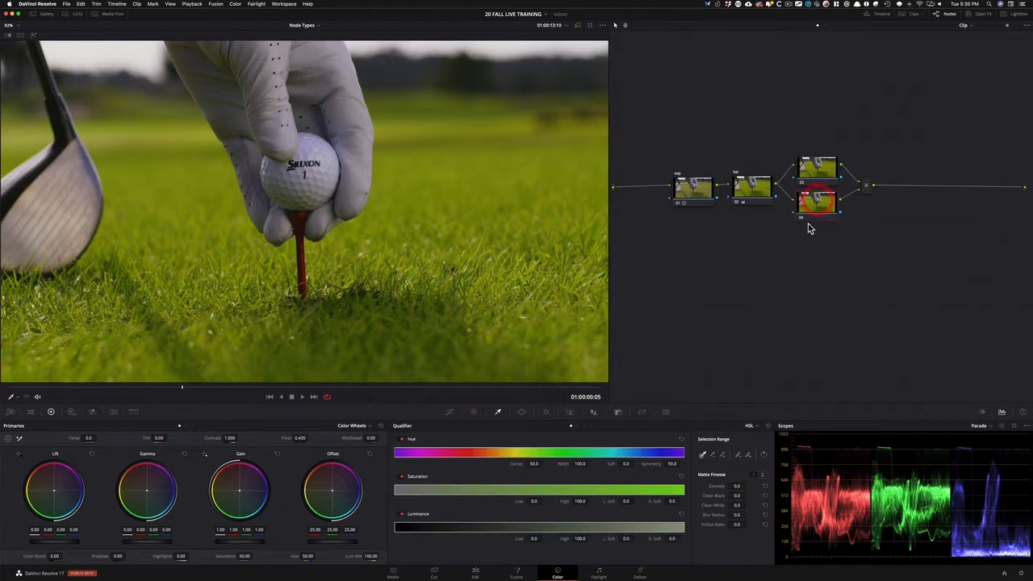
{"action": "left_click", "coordinate": [817, 219]}
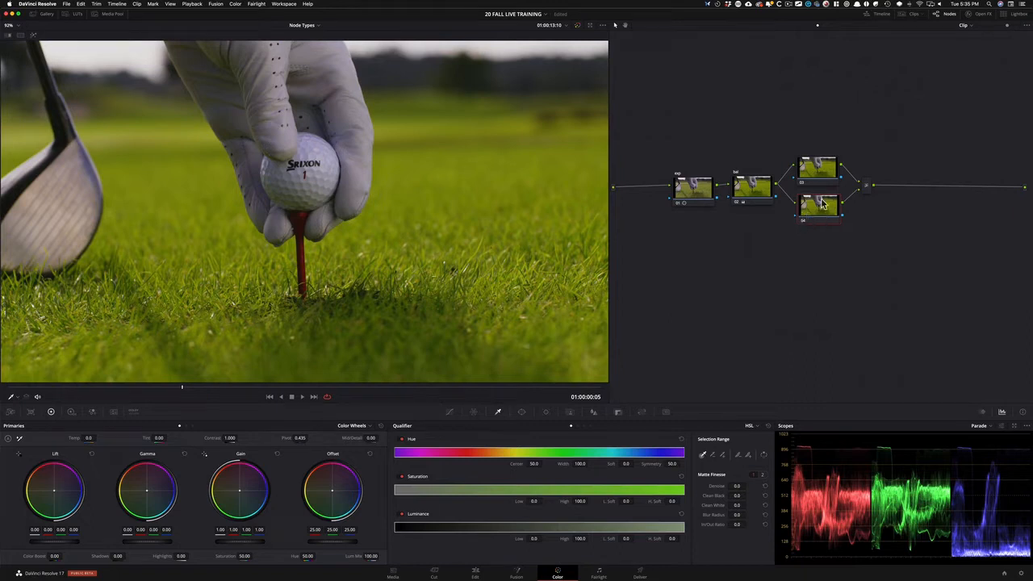
{"action": "mouse_move", "coordinate": [815, 219]}
{"action": "left_mouse_down"}
{"action": "mouse_move", "coordinate": [820, 128]}
{"action": "mouse_move", "coordinate": [804, 226]}
{"action": "mouse_move", "coordinate": [817, 220]}
{"action": "left_mouse_up"}
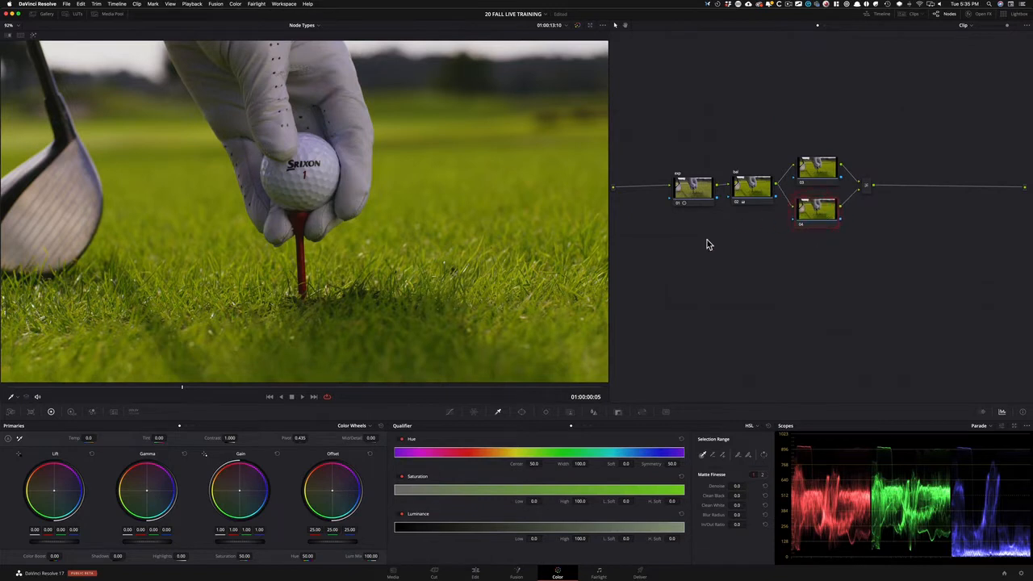
{"action": "left_click", "coordinate": [450, 414]}
{"action": "left_click", "coordinate": [495, 414]}
{"action": "left_click", "coordinate": [563, 227]}
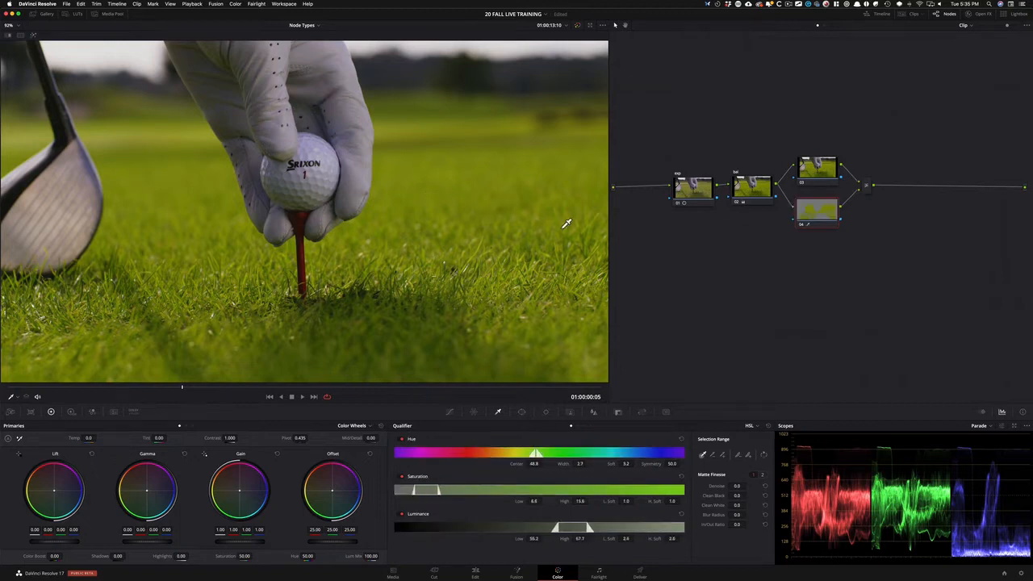
{"action": "key", "text": "shift+h"}
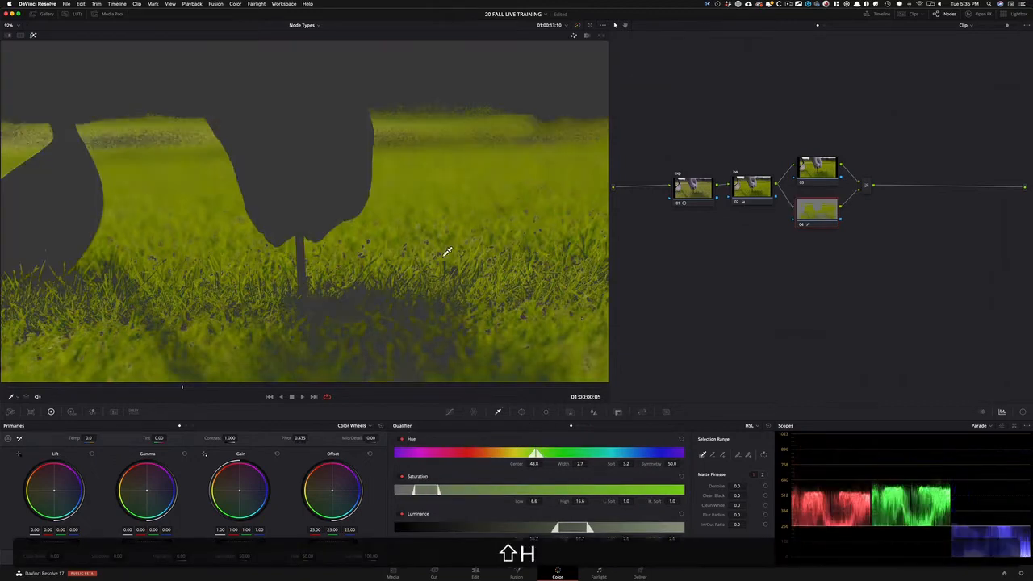
- Refine the grass key by resampling the lit lawn between the club head and the tee
{"action": "left_click", "coordinate": [376, 250], "text": "shift"}
{"action": "left_click", "coordinate": [371, 253], "text": "shift"}
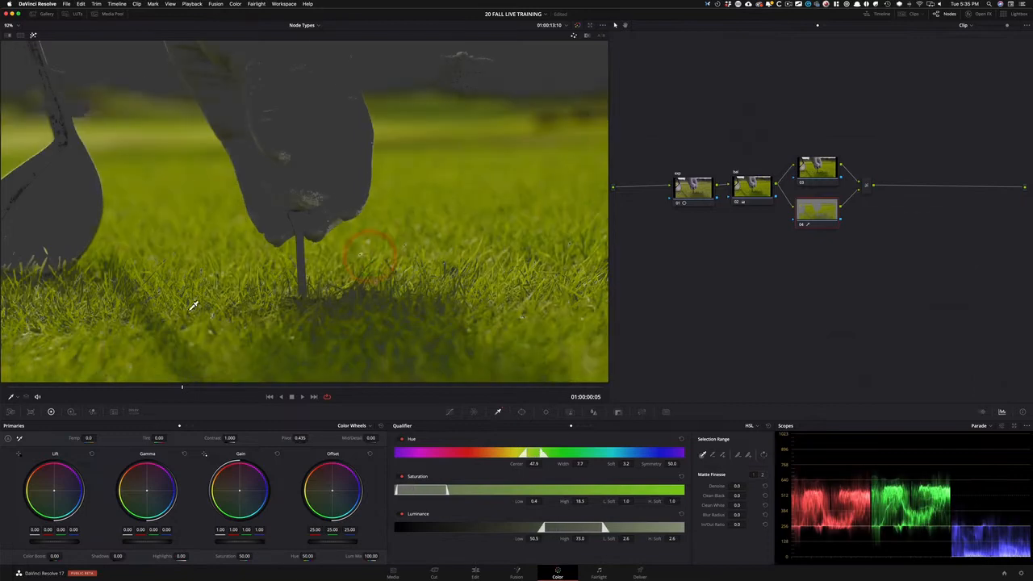
{"action": "left_click", "coordinate": [161, 258], "text": "shift"}
{"action": "left_click", "coordinate": [206, 282]}
{"action": "left_click", "coordinate": [219, 272], "text": "shift"}
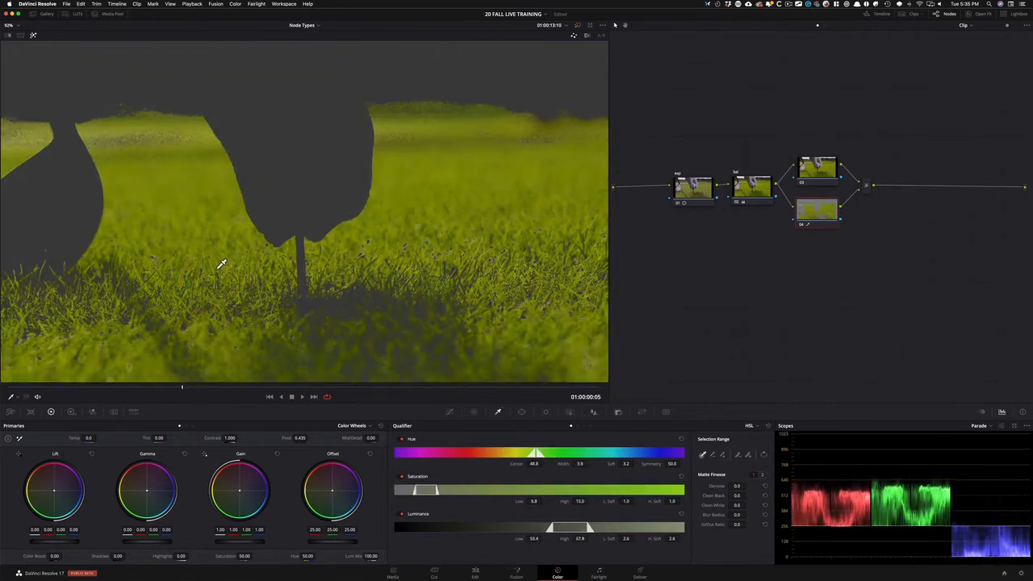
- Set the key's Denoise to about 10.7 and Blur Radius to 14.7, and turn off the highlight view
{"action": "left_click_drag", "start_coordinate": [736, 486], "coordinate": [748, 486]}
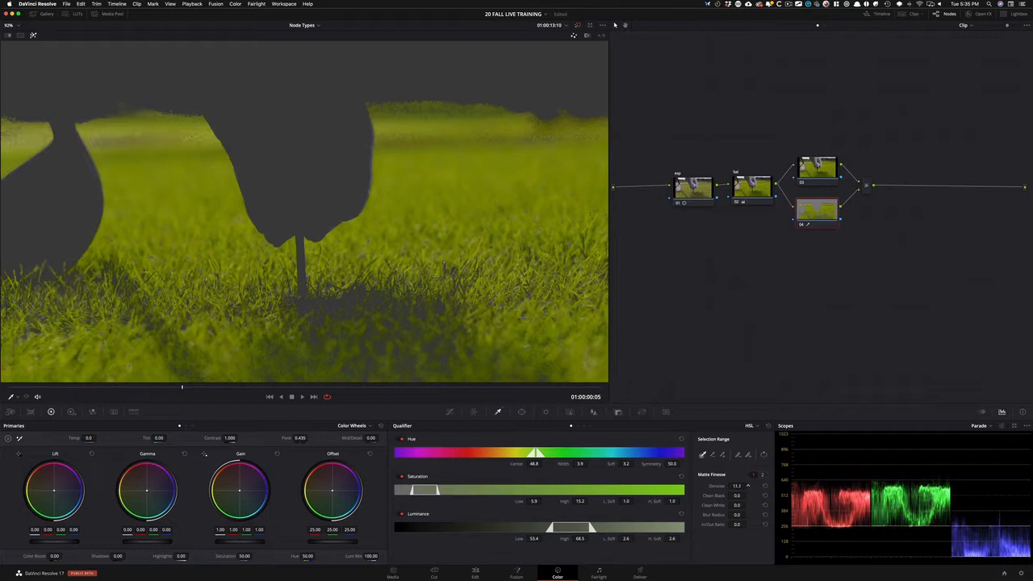
{"action": "left_click_drag", "start_coordinate": [748, 486], "coordinate": [770, 487]}
{"action": "key", "text": "shift+h"}
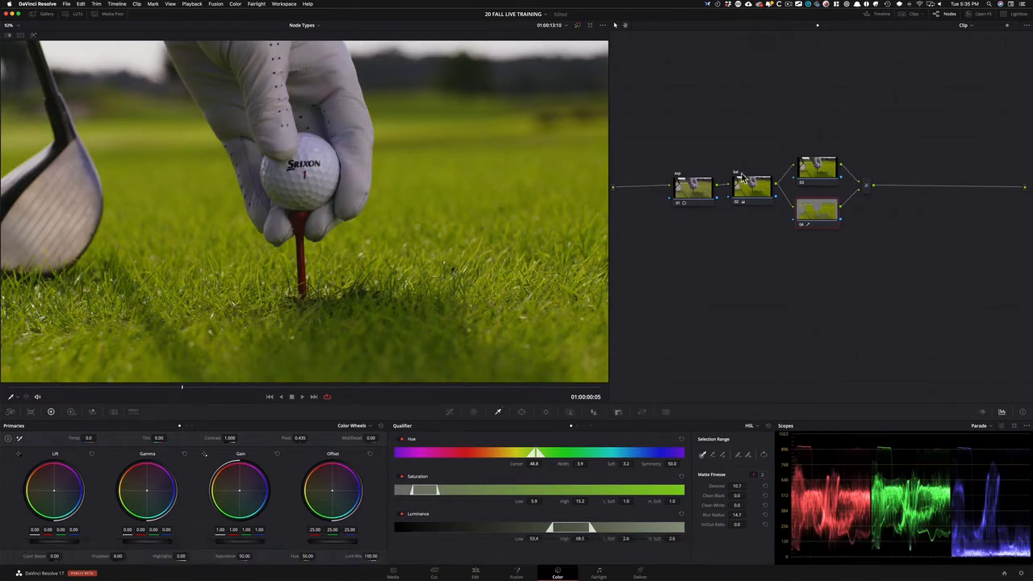
- Lower the saturation of node 03, the upper layer node, to 17.20
{"action": "left_click", "coordinate": [819, 176]}
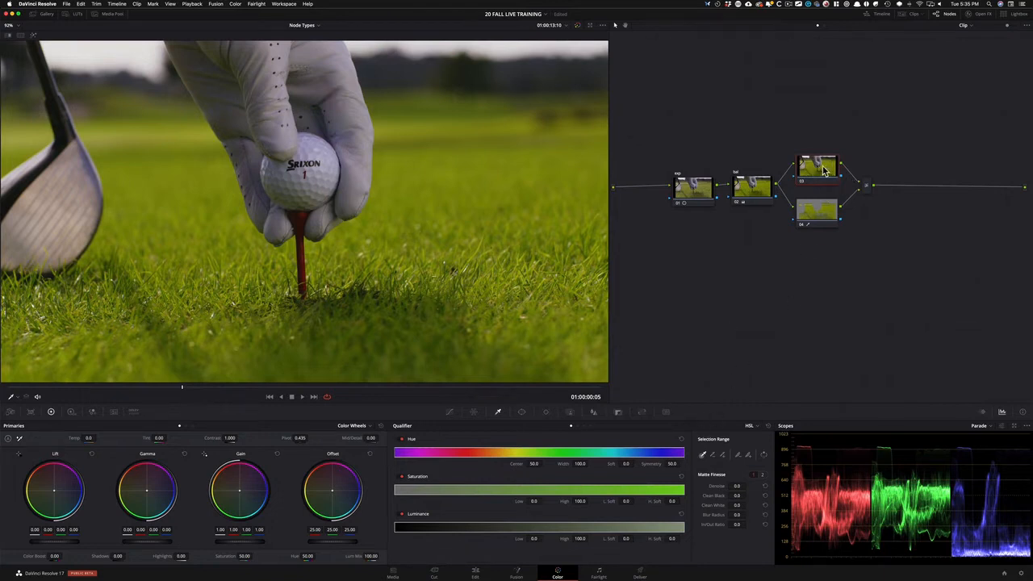
{"action": "left_click", "coordinate": [825, 173]}
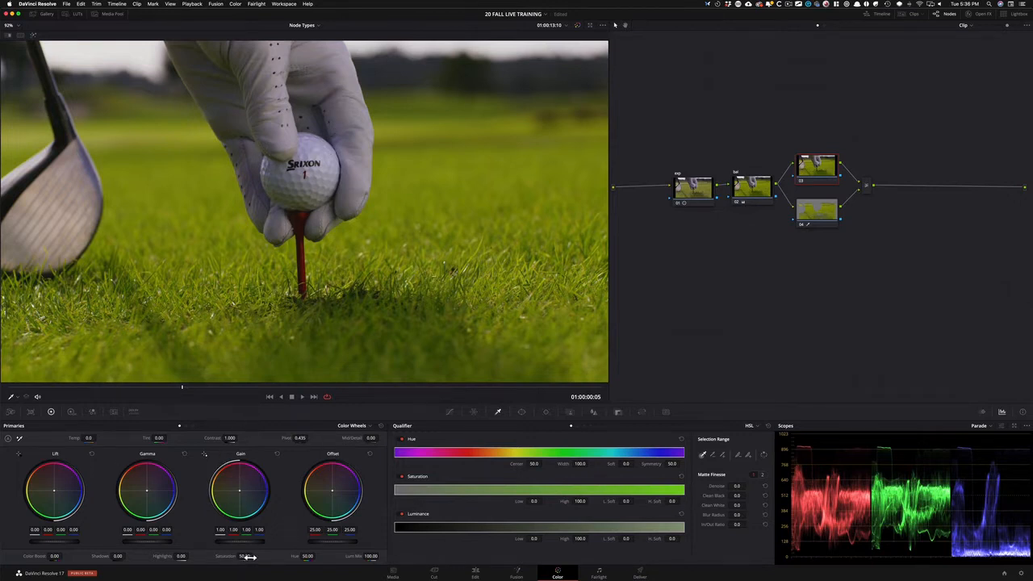
{"action": "mouse_move", "coordinate": [244, 556]}
{"action": "left_mouse_down"}
{"action": "mouse_move", "coordinate": [224, 556]}
{"action": "mouse_move", "coordinate": [240, 557]}
{"action": "left_mouse_up"}
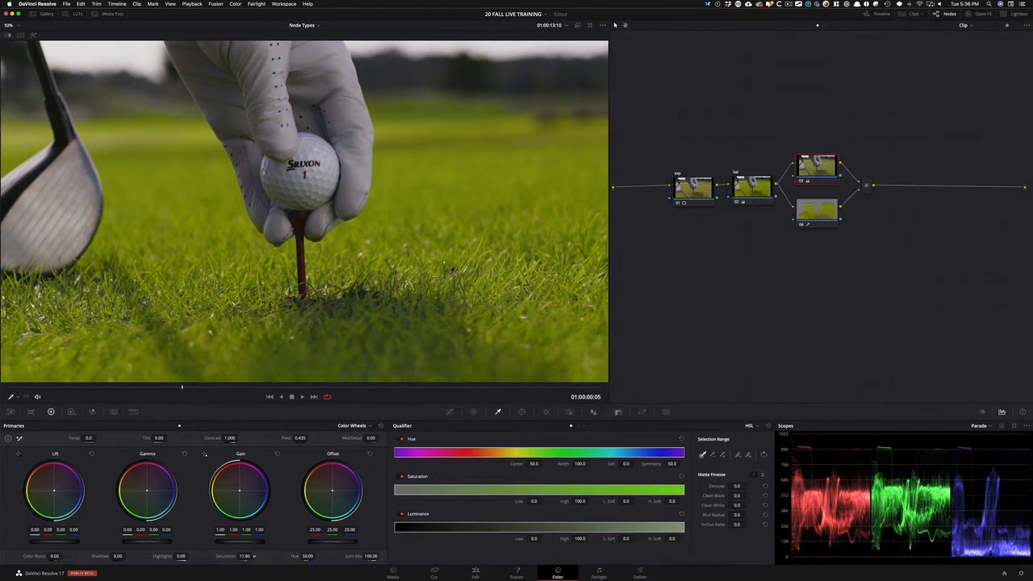
{"action": "left_click_drag", "start_coordinate": [240, 556], "coordinate": [246, 556]}
- Toggle node 03 off and on repeatedly to compare the desaturated glove, ball and tee with the ungraded version
{"action": "key", "text": "ctrl+d"}
{"action": "key", "text": "ctrl+d"}
{"action": "key", "text": "ctrl+d"}
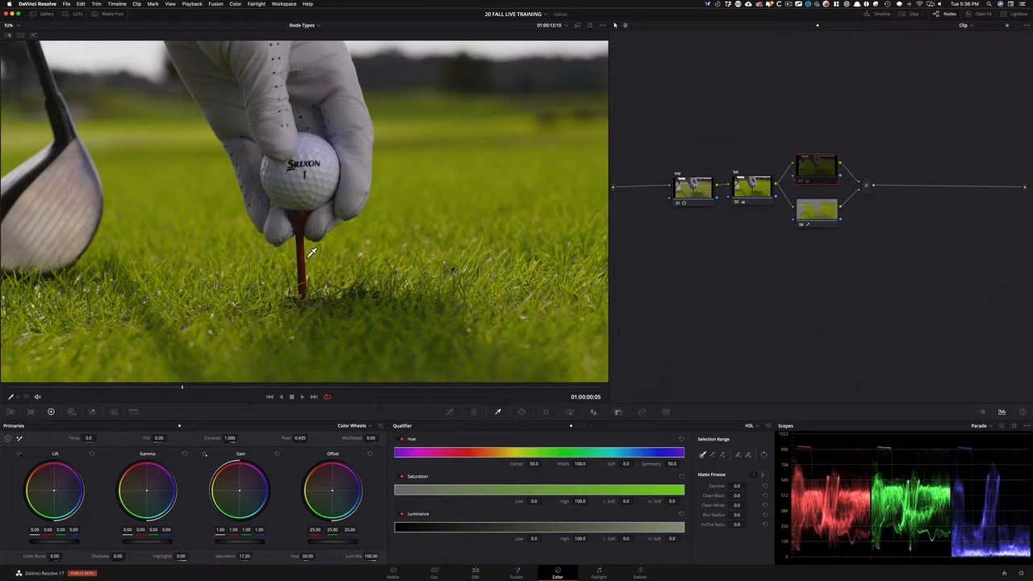
{"action": "key", "text": "ctrl+d"}
{"action": "key", "text": "ctrl+d"}
{"action": "key", "text": "ctrl+d"}
{"action": "key", "text": "ctrl+d"}
{"action": "key", "text": "ctrl+d"}
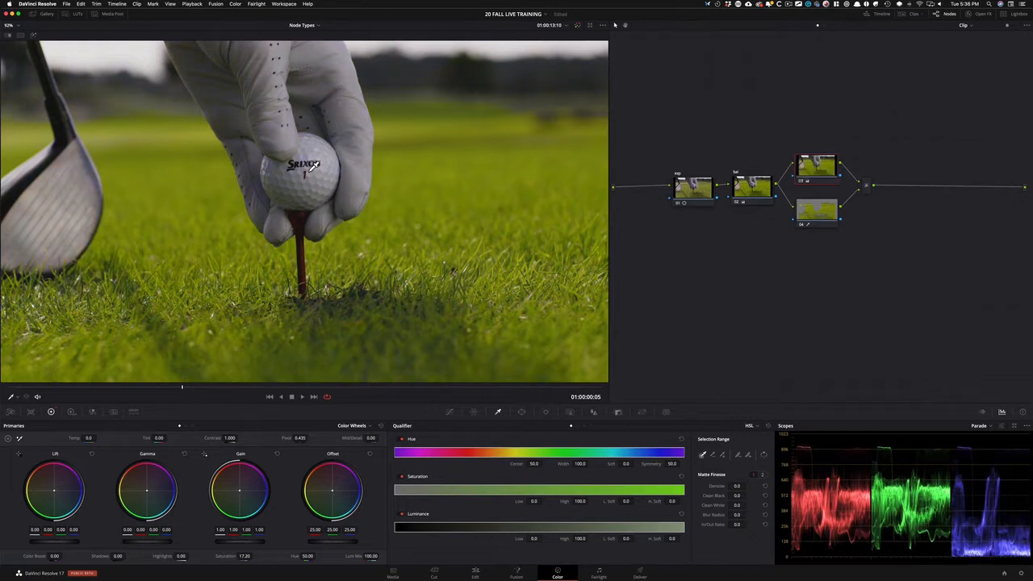
{"action": "key", "text": "ctrl+d"}
{"action": "key", "text": "ctrl+d"}
{"action": "key", "text": "ctrl+d"}
{"action": "key", "text": "ctrl+d"}
{"action": "key", "text": "ctrl+d"}
{"action": "key", "text": "ctrl+d"}
{"action": "key", "text": "ctrl+d"}
{"action": "key", "text": "ctrl+d"}
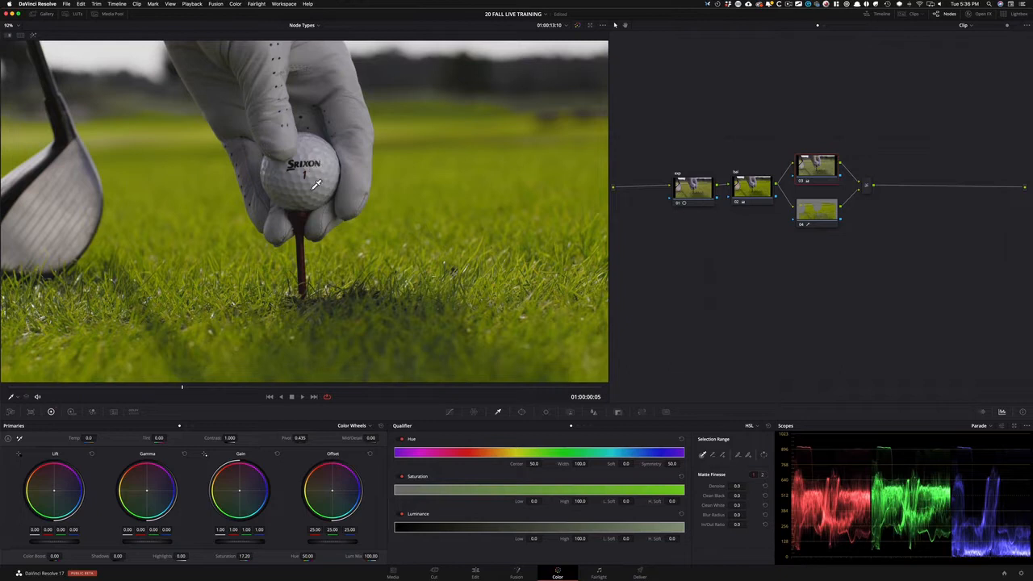
{"action": "key", "text": "ctrl+d"}
{"action": "key", "text": "ctrl+d"}
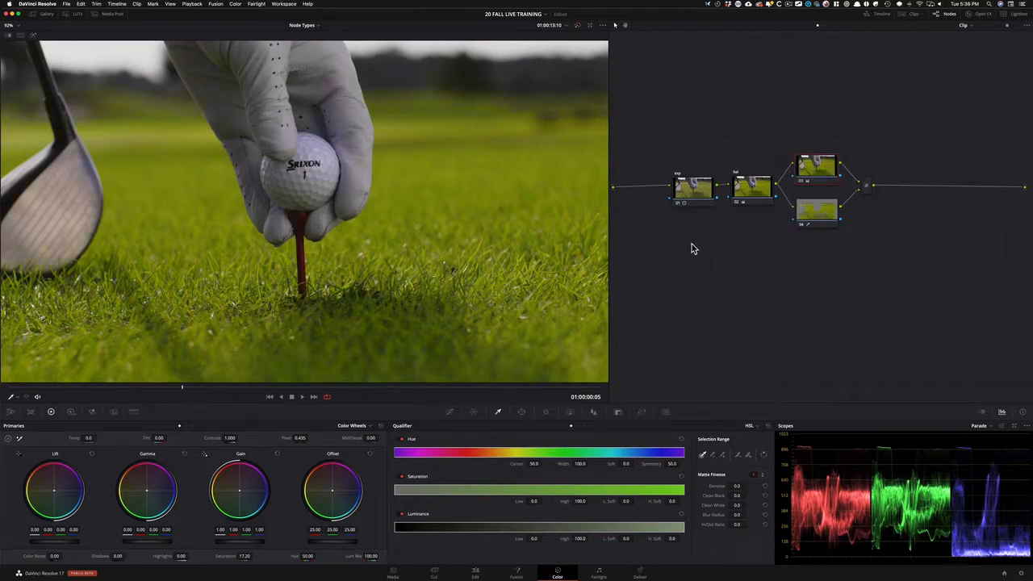
{"action": "key", "text": "ctrl+d"}
{"action": "key", "text": "ctrl+d"}
- Add another layer node beneath node 04, feeding the same layer mixer
{"action": "left_click", "coordinate": [777, 109]}
{"action": "left_click", "coordinate": [822, 213]}
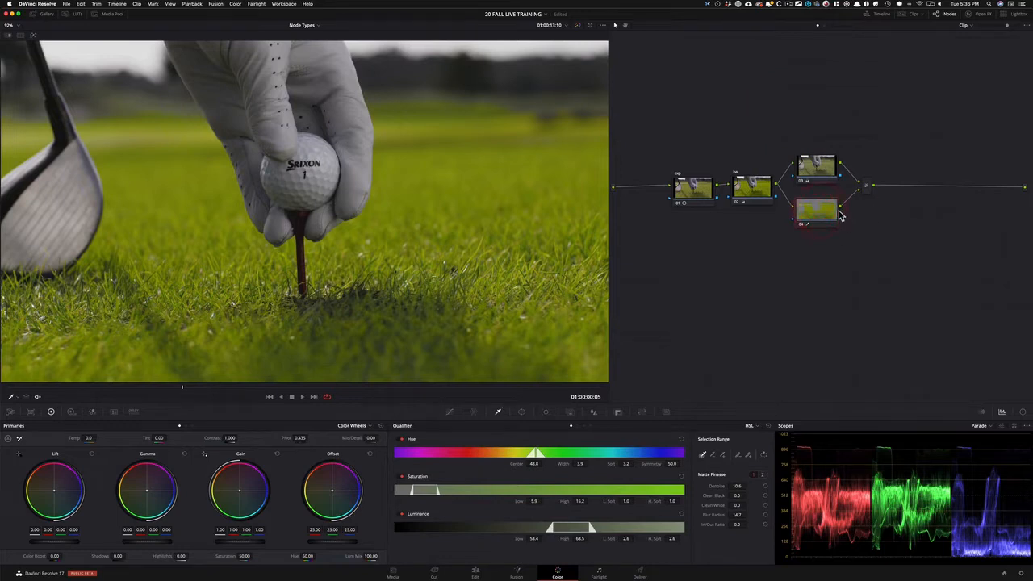
{"action": "right_click", "coordinate": [833, 215]}
{"action": "mouse_move", "coordinate": [860, 247]}
{"action": "left_click", "coordinate": [905, 270]}
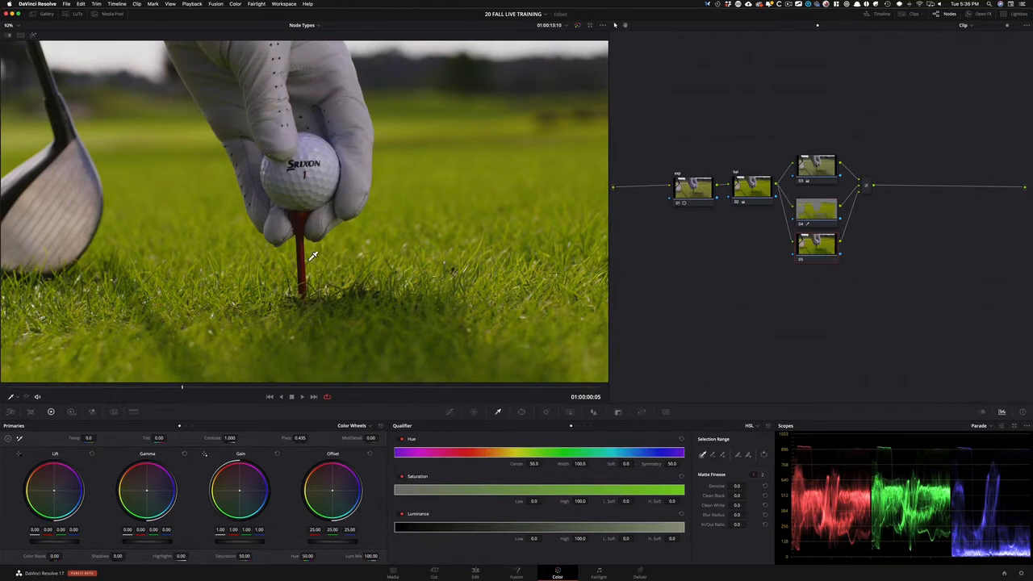
- Apply the Six Vector - Red qualifier preset to the new node 05 to key the red tee
{"action": "left_click", "coordinate": [235, 5]}
{"action": "mouse_move", "coordinate": [272, 145]}
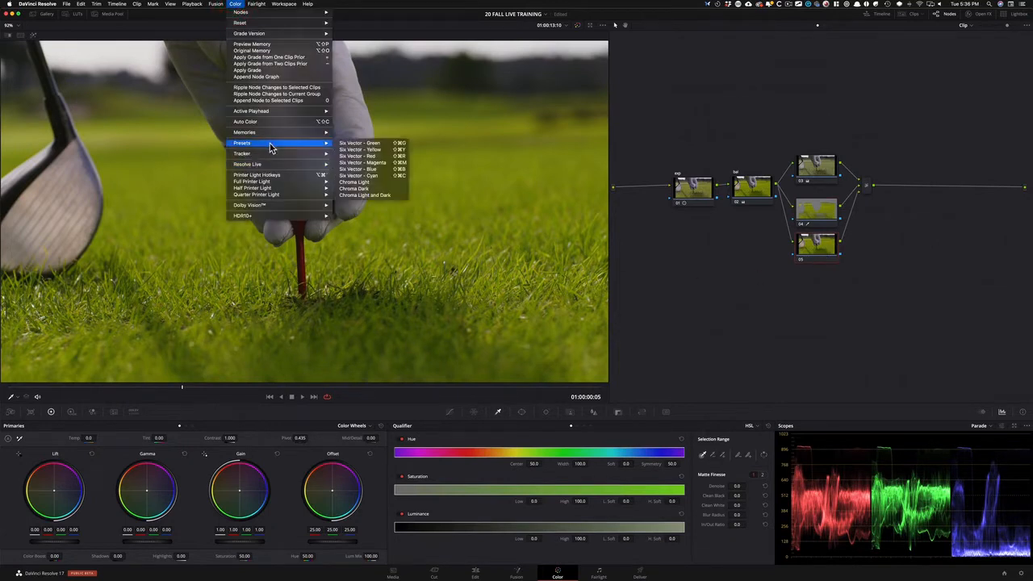
{"action": "left_click", "coordinate": [387, 157]}
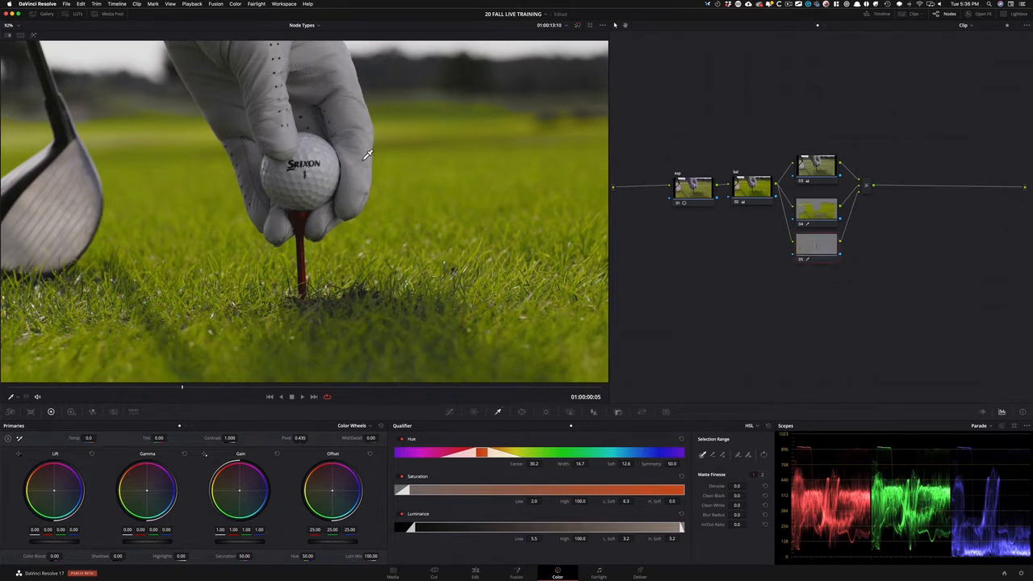
- On grass node 04, shift the Offset towards green to about 20.11, 27.43, -1.11 and set Contrast to 1.214 and Pivot to 0.461
{"action": "left_click", "coordinate": [813, 173]}
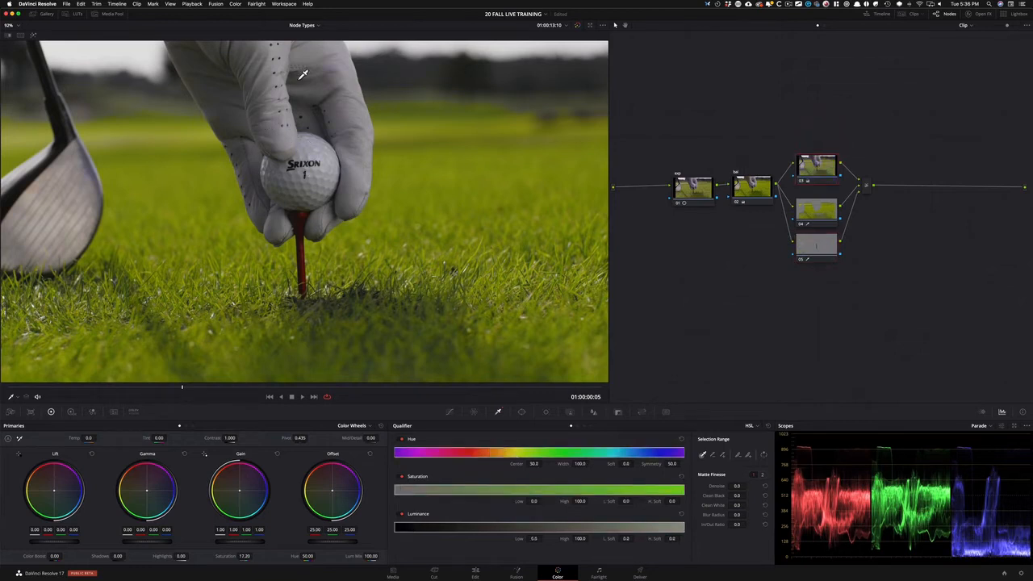
{"action": "left_click", "coordinate": [810, 213]}
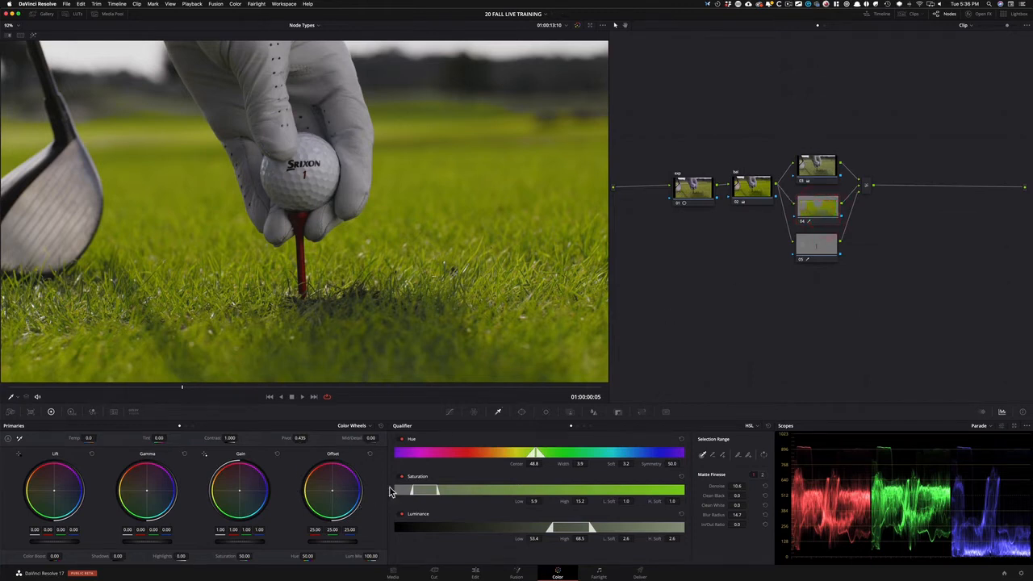
{"action": "left_click_drag", "start_coordinate": [335, 494], "coordinate": [322, 493]}
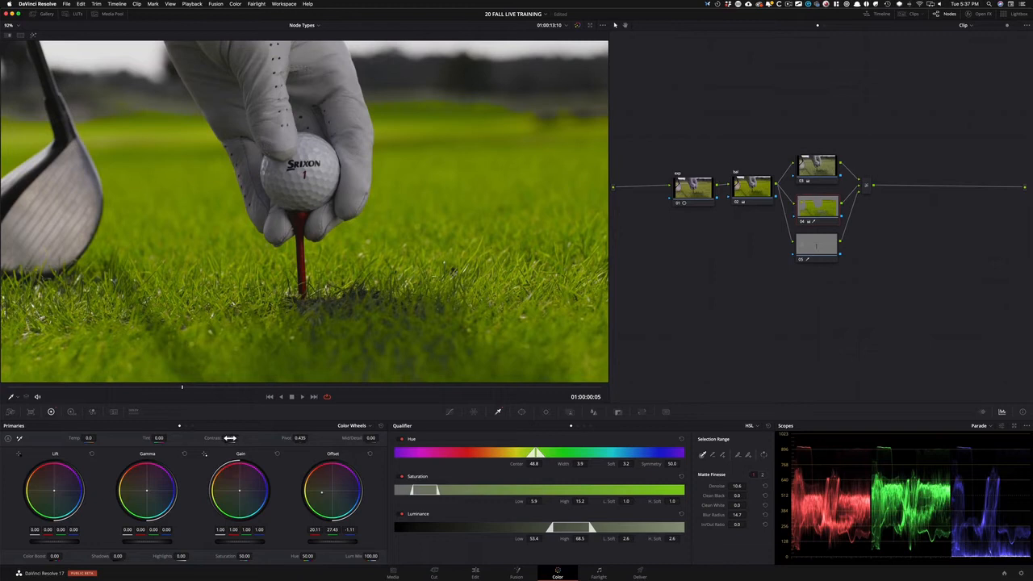
{"action": "left_click_drag", "start_coordinate": [239, 437], "coordinate": [307, 448]}
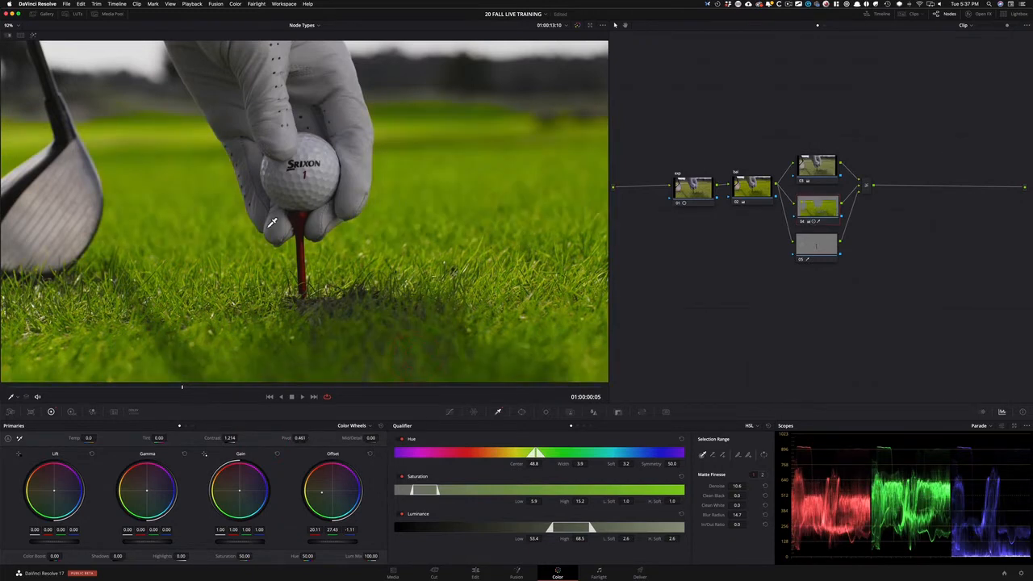
- On node 03, set Contrast to 1.144 and lower the Pivot to about 0.08
{"action": "left_click", "coordinate": [819, 170]}
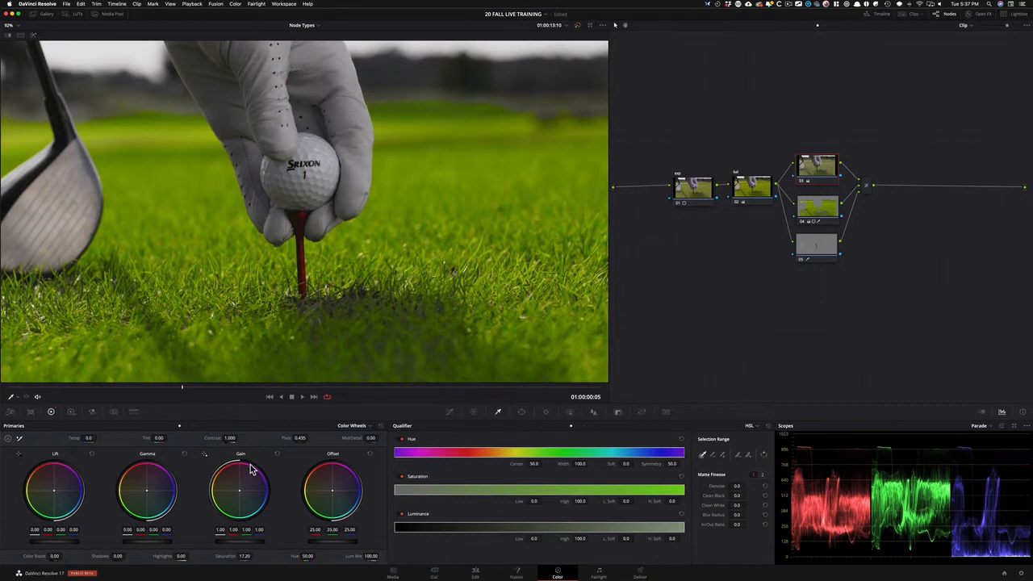
{"action": "left_click_drag", "start_coordinate": [239, 438], "coordinate": [249, 434]}
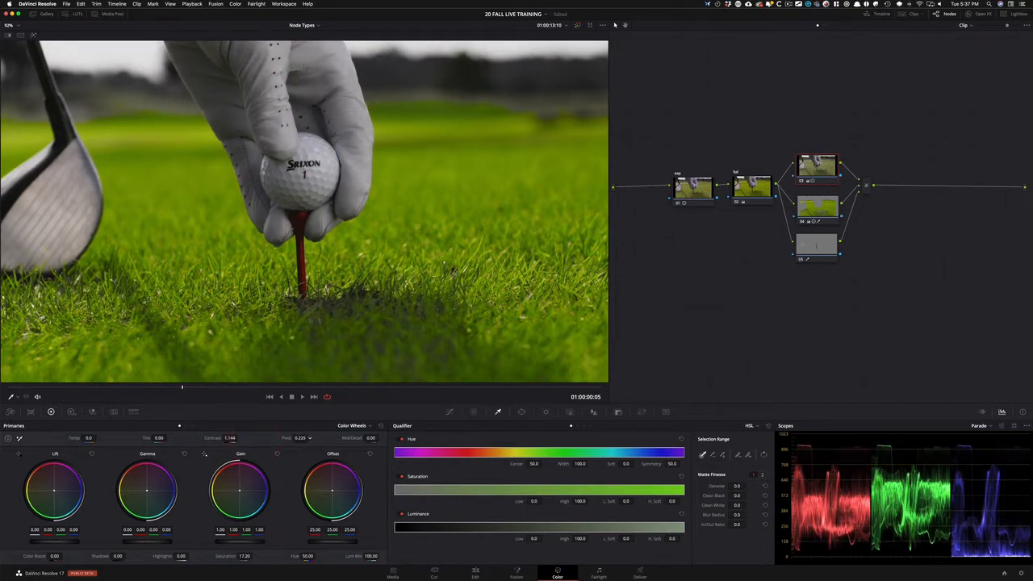
{"action": "left_click_drag", "start_coordinate": [309, 439], "coordinate": [309, 438]}
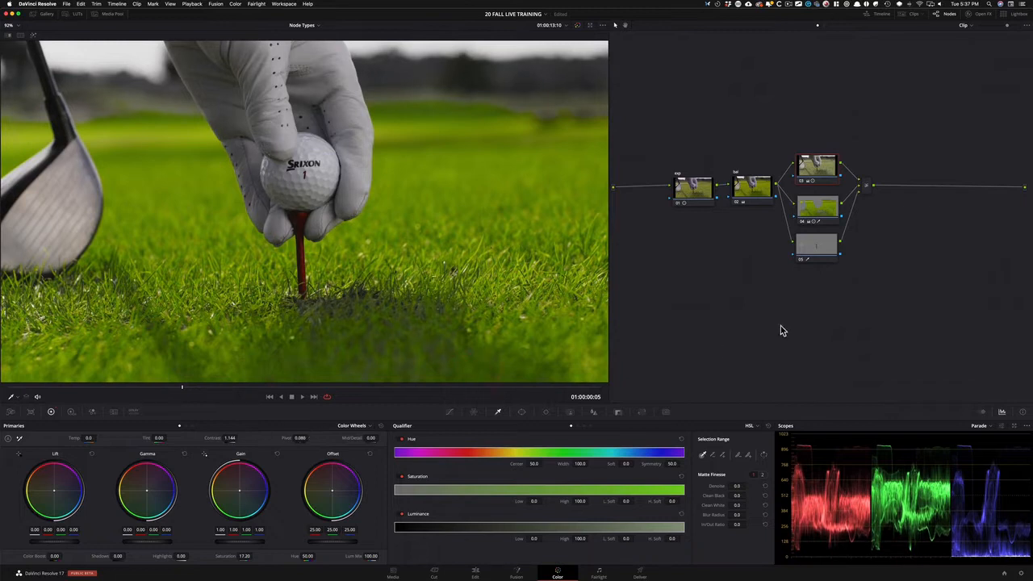
- Toggle the upper layer node off and on to compare its contrast change, and select grass node 04
{"action": "key", "text": "super+d"}
{"action": "key", "text": "super+d"}
{"action": "key", "text": "super+d"}
{"action": "key", "text": "super+d"}
{"action": "key", "text": "super+d"}
{"action": "key", "text": "super+d"}
{"action": "left_click", "coordinate": [824, 212]}
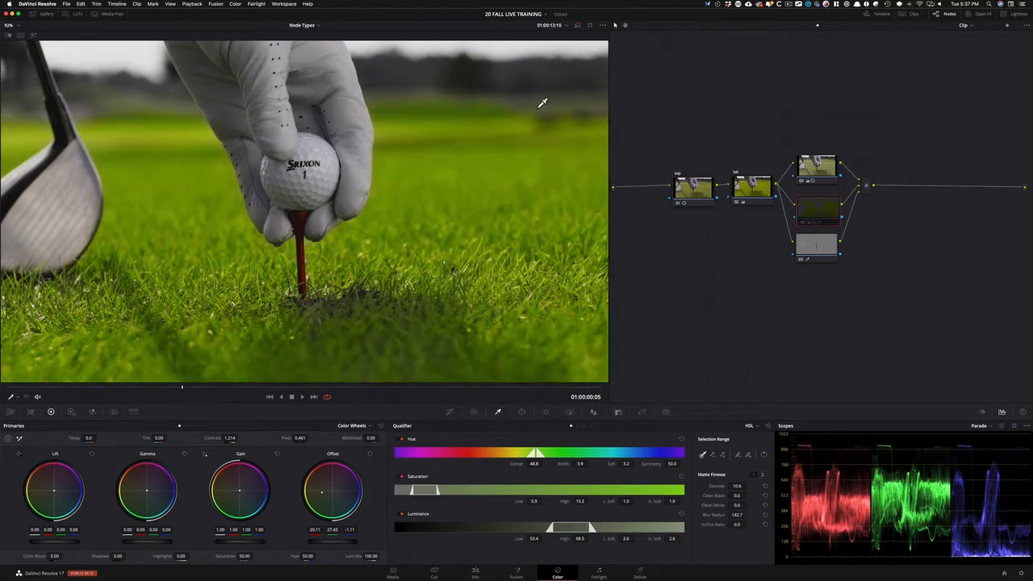
- On tee node 05, warm the Offset towards red and raise its overall level to about 36.60, 32.63, 22.89
{"action": "left_click", "coordinate": [825, 253]}
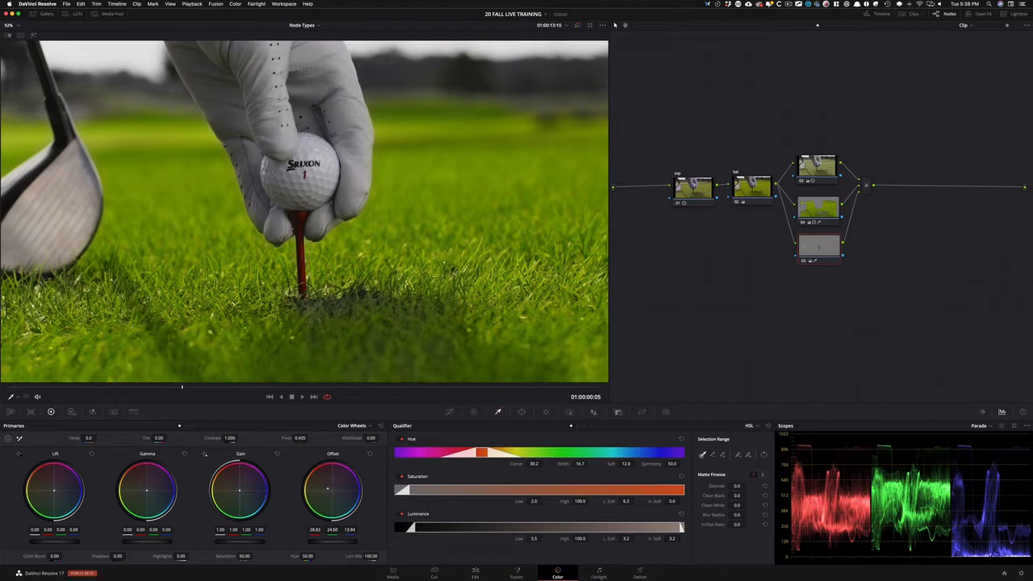
{"action": "left_click_drag", "start_coordinate": [293, 473], "coordinate": [202, 402]}
{"action": "left_click_drag", "start_coordinate": [323, 542], "coordinate": [347, 542]}
{"action": "left_click_drag", "start_coordinate": [333, 542], "coordinate": [415, 535]}
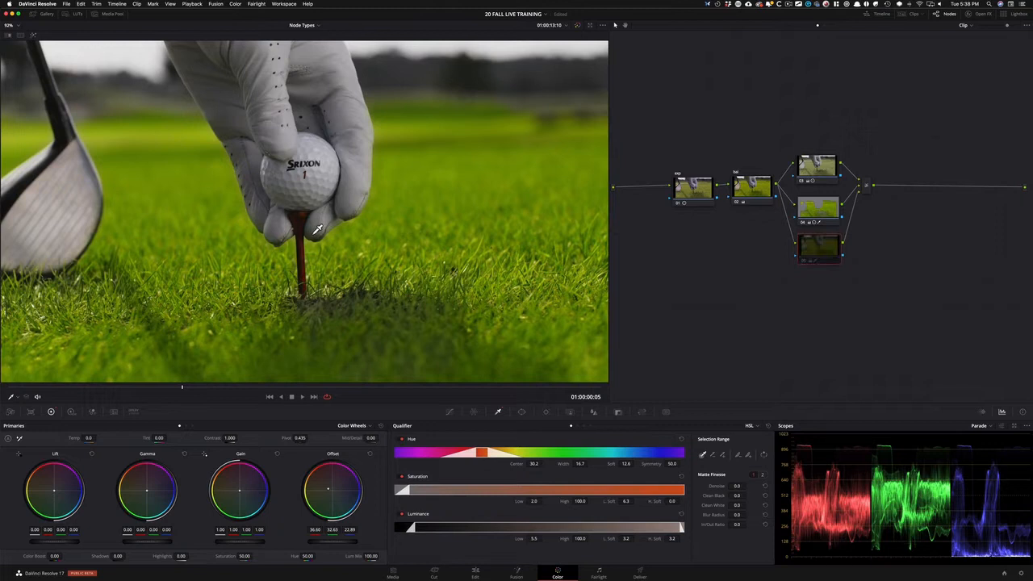
- Compare the grade with the stacked nodes 03, 04 and 05 switched off and on, together and individually, ending on the layer mixer
{"action": "left_click_drag", "start_coordinate": [818, 123], "coordinate": [904, 305]}
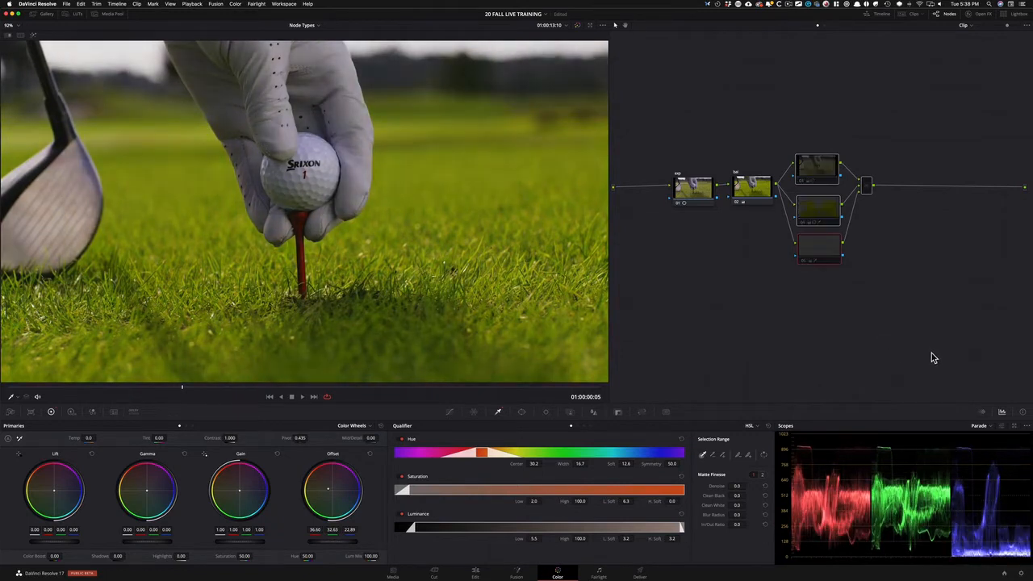
{"action": "left_click", "coordinate": [774, 307]}
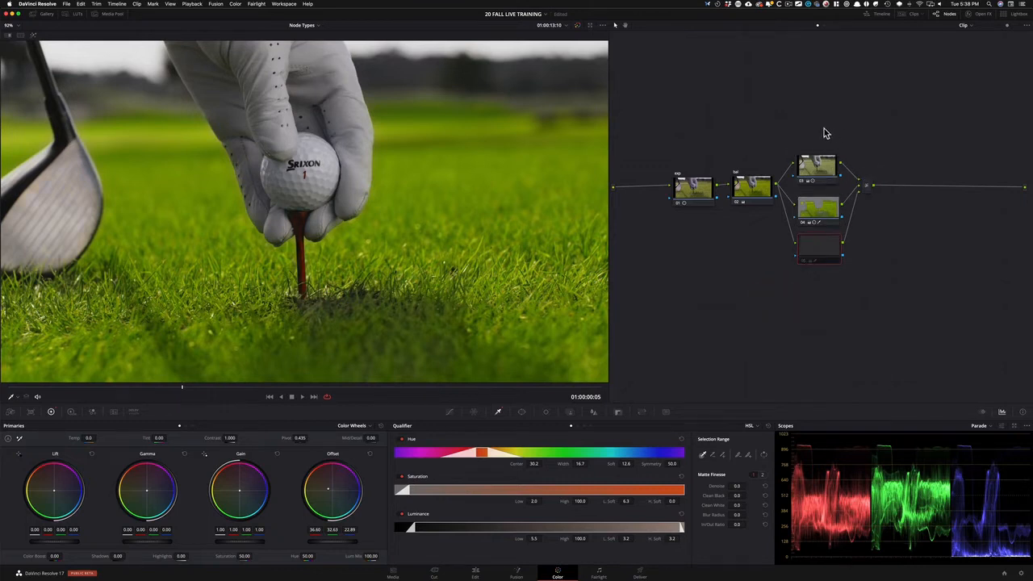
{"action": "left_click", "coordinate": [819, 208]}
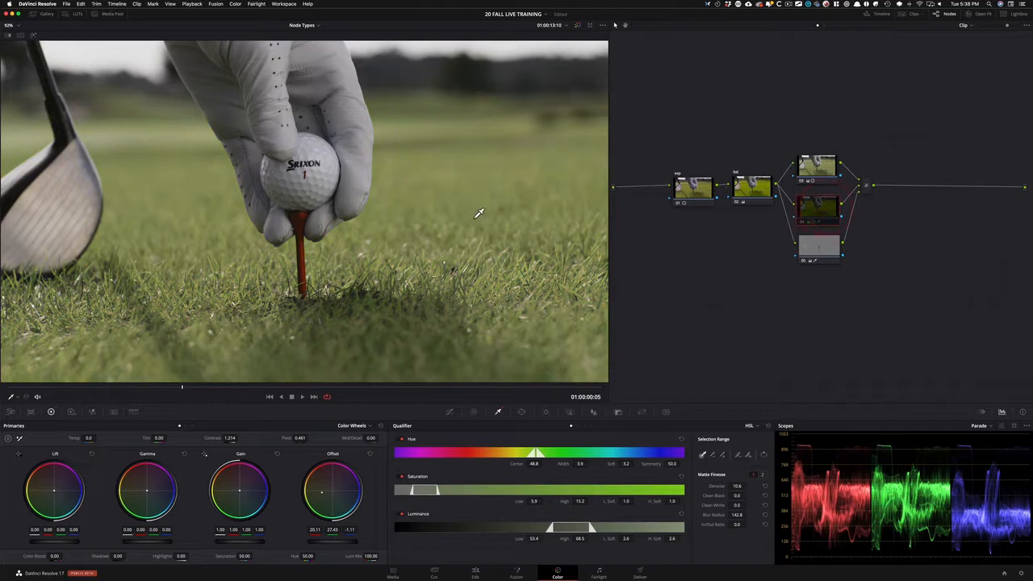
{"action": "left_click", "coordinate": [875, 123]}
{"action": "left_click", "coordinate": [810, 167]}
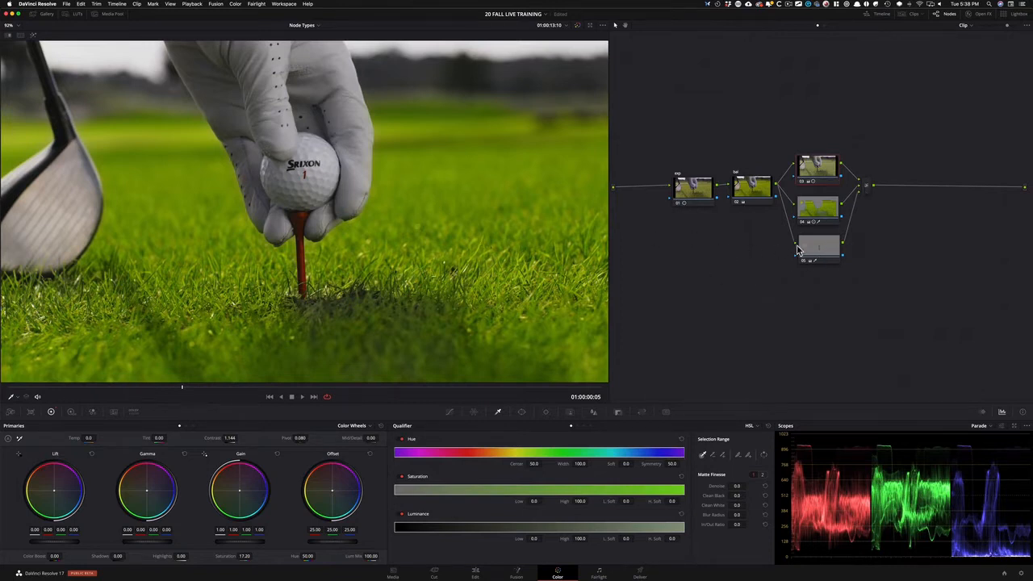
{"action": "left_click", "coordinate": [866, 188]}
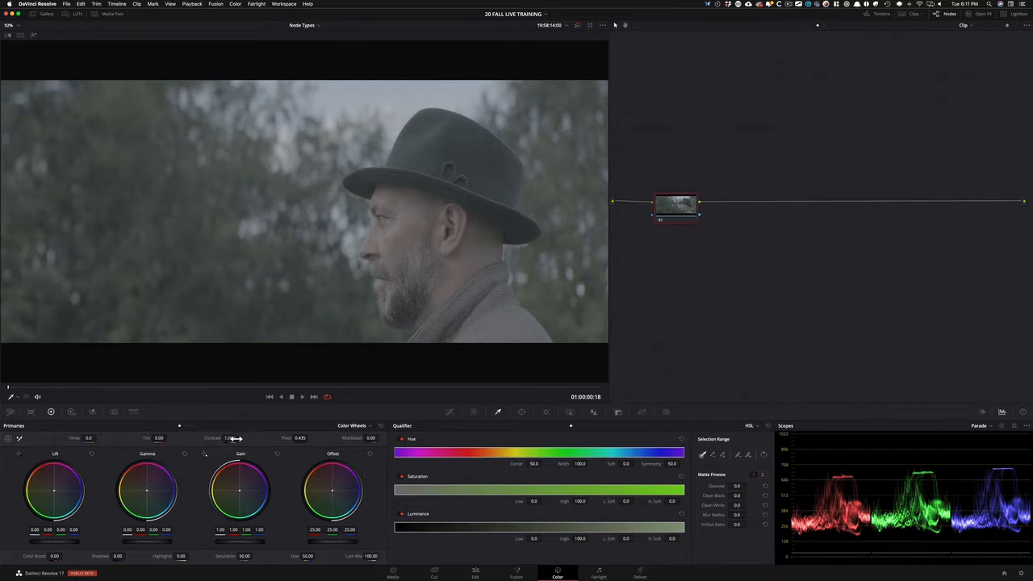
- On the clip of the man in the hat, set node 01's Contrast to 1.458 and add a serial node after it
{"action": "left_click_drag", "start_coordinate": [230, 438], "coordinate": [239, 438]}
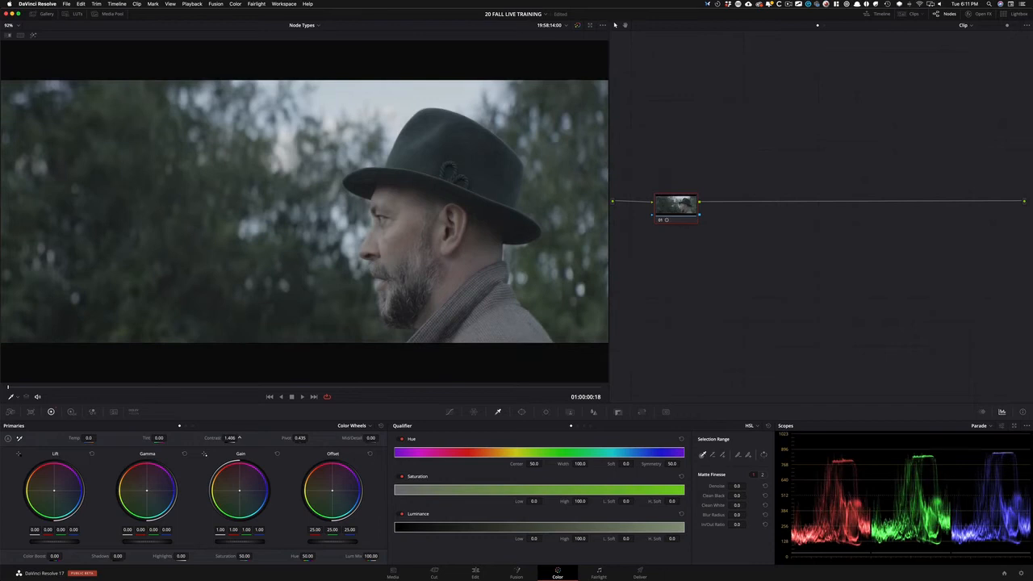
{"action": "left_click_drag", "start_coordinate": [230, 438], "coordinate": [311, 448]}
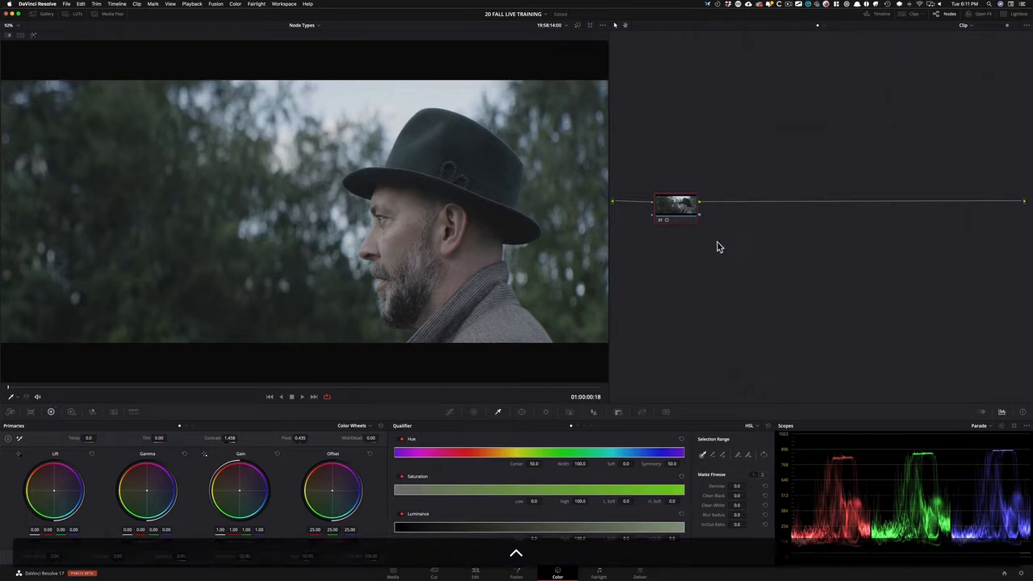
{"action": "key", "text": "alt+s"}
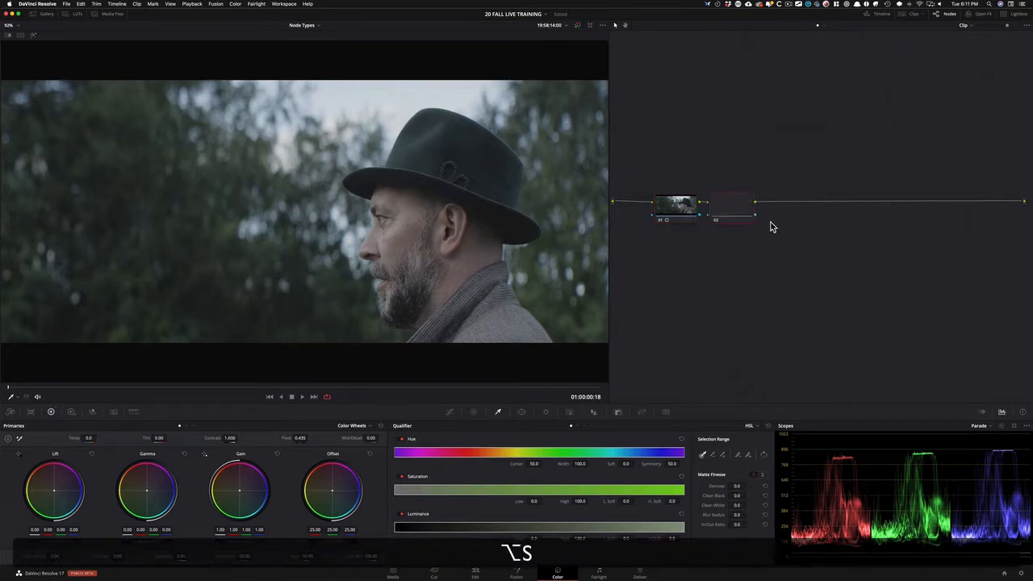
- Raise node 02 slightly in the graph and add a layer node beneath it
{"action": "left_click_drag", "start_coordinate": [723, 216], "coordinate": [749, 194]}
{"action": "right_click", "coordinate": [749, 194]}
{"action": "mouse_move", "coordinate": [771, 224]}
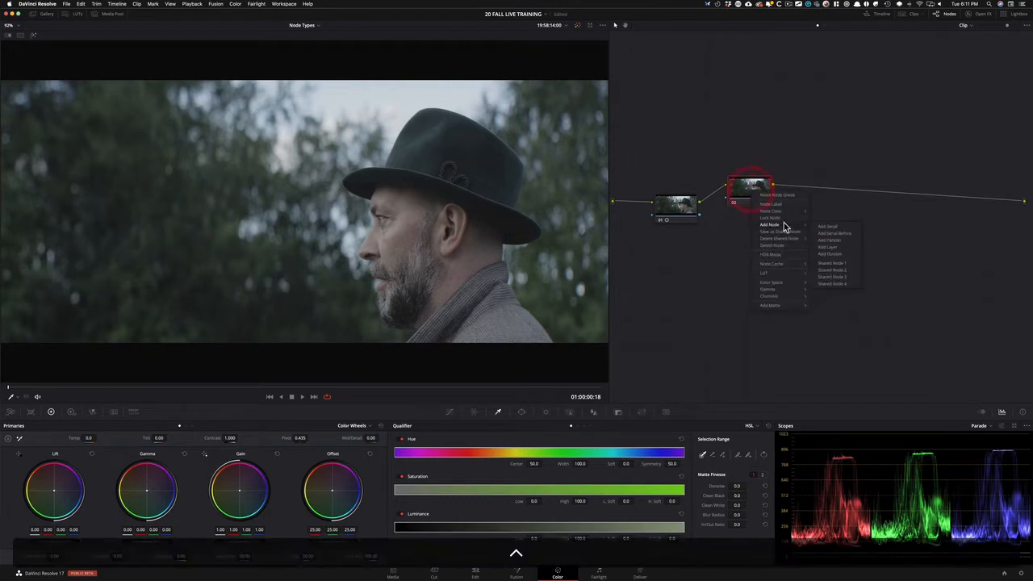
{"action": "left_click", "coordinate": [837, 248]}
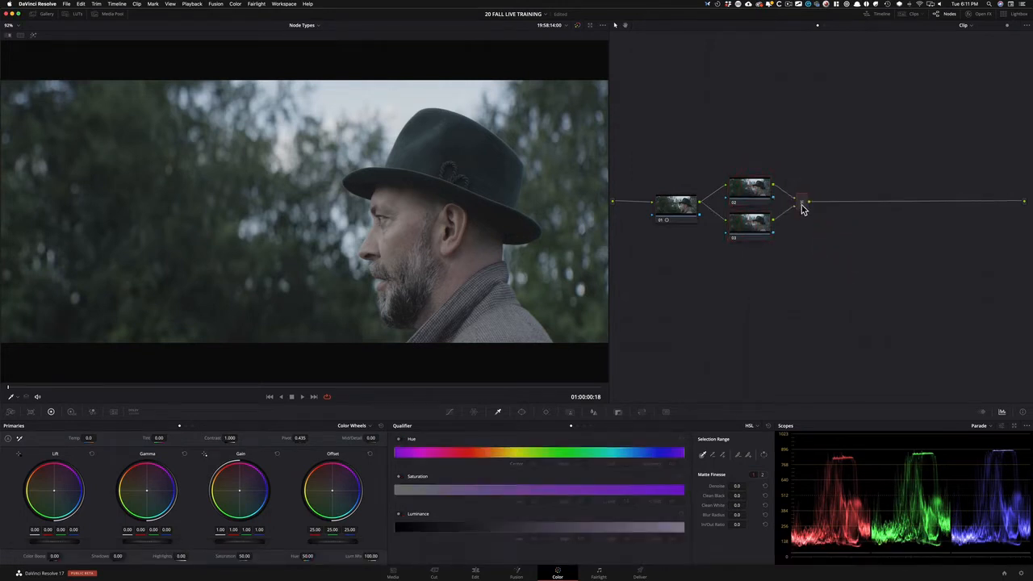
- Set the layer mixer's composite mode to Overlay
{"action": "left_click", "coordinate": [801, 205]}
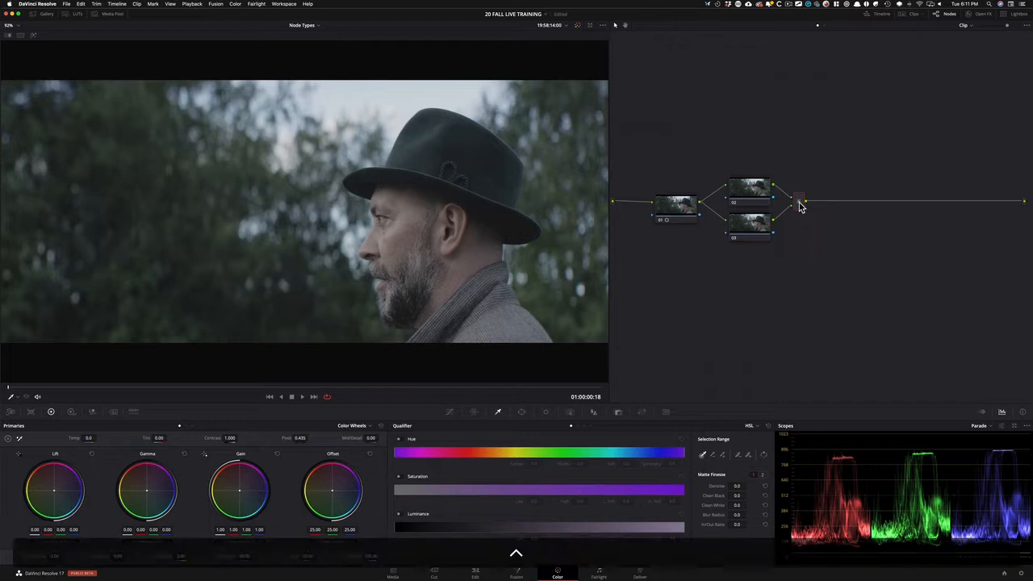
{"action": "right_click", "coordinate": [796, 204]}
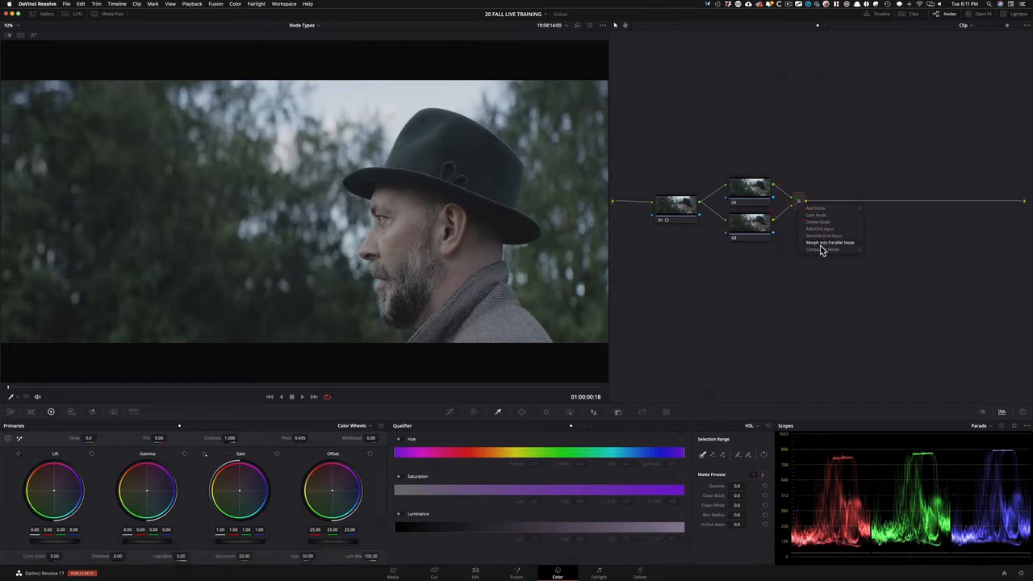
{"action": "mouse_move", "coordinate": [836, 253]}
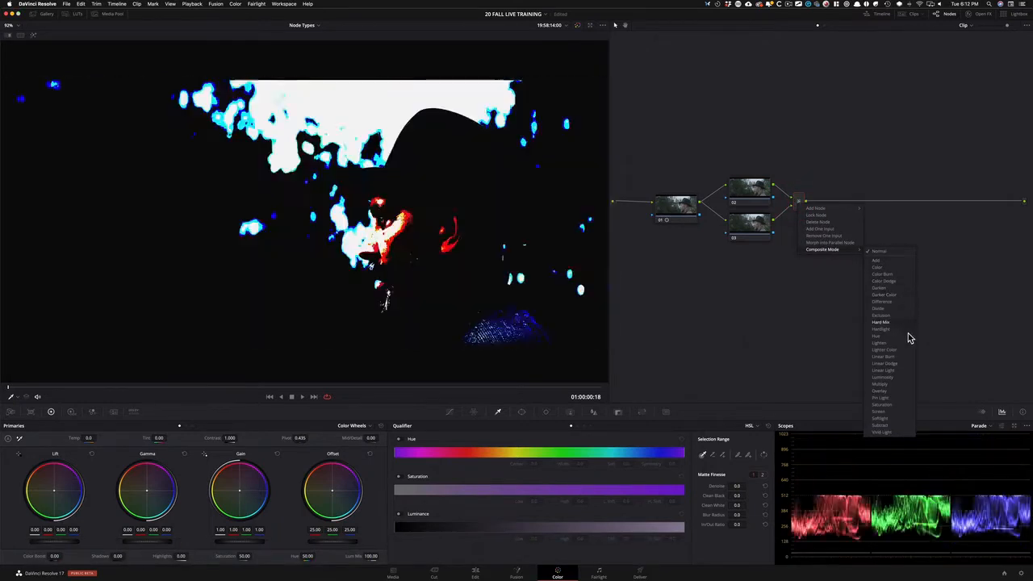
{"action": "left_click", "coordinate": [891, 391]}
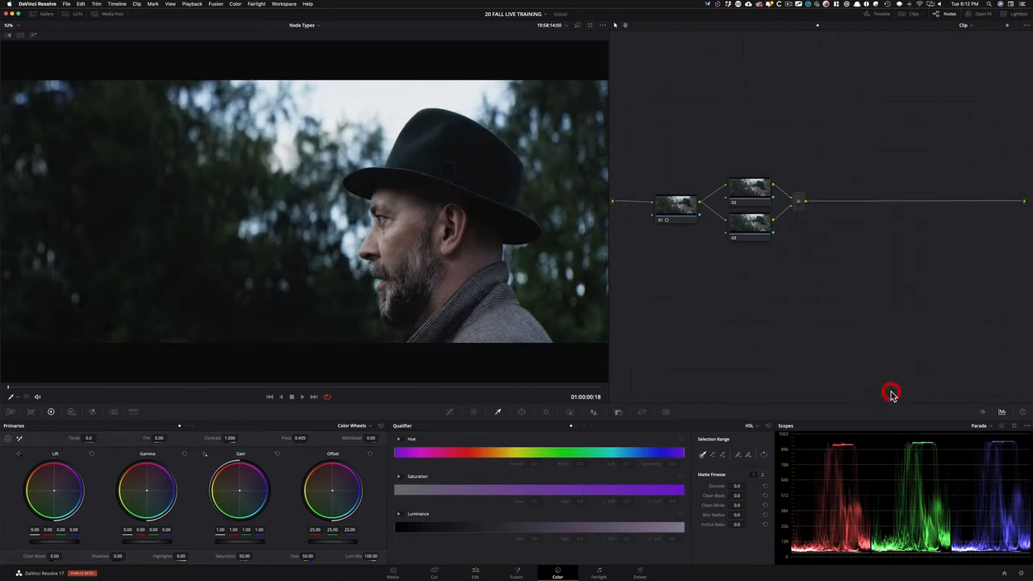
- Compare the portrait with nodes 02 and 03 and the layer mixer switched off and on
{"action": "left_click_drag", "start_coordinate": [748, 168], "coordinate": [847, 272]}
{"action": "key", "text": "ctrl+d"}
{"action": "key", "text": "ctrl+d"}
{"action": "key", "text": "ctrl+d"}
{"action": "key", "text": "ctrl+d"}
{"action": "key", "text": "ctrl+d"}
{"action": "key", "text": "ctrl+d"}
{"action": "key", "text": "ctrl+d"}
{"action": "key", "text": "ctrl+d"}
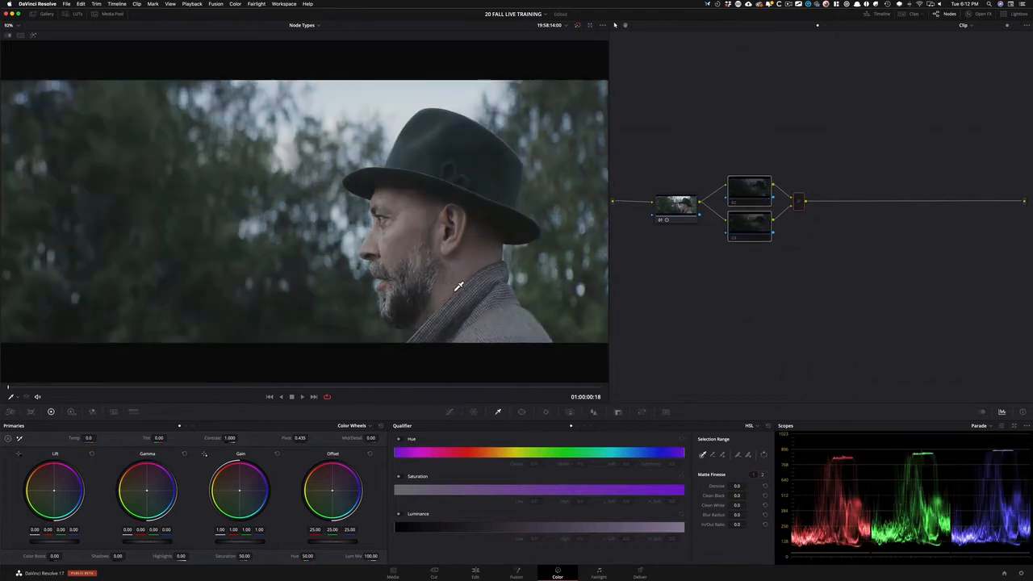
{"action": "left_click", "coordinate": [756, 143]}
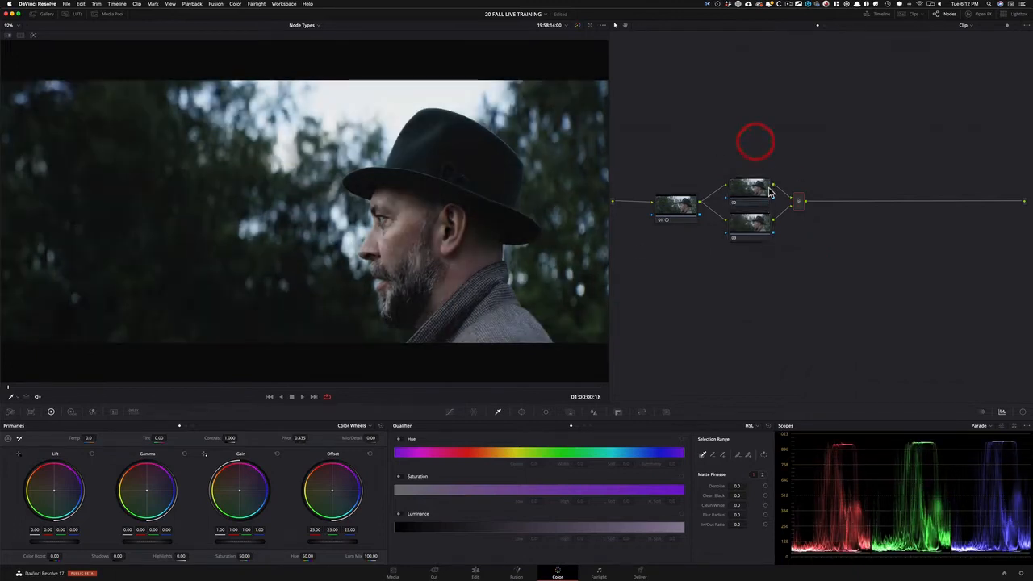
{"action": "left_click_drag", "start_coordinate": [744, 144], "coordinate": [864, 293]}
{"action": "key", "text": "ctrl+d"}
{"action": "key", "text": "ctrl+d"}
{"action": "left_click", "coordinate": [771, 127]}
{"action": "left_click", "coordinate": [769, 123]}
- Try node 02 with Saturation at 0.00 against the ungraded image, and settle its Saturation at 30.20
{"action": "left_click", "coordinate": [751, 190]}
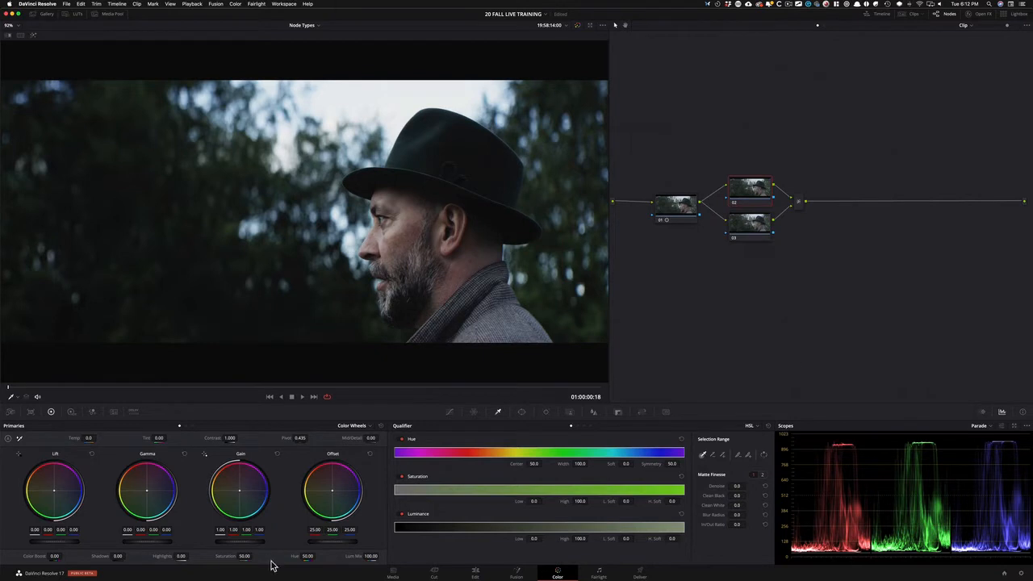
{"action": "left_click_drag", "start_coordinate": [245, 557], "coordinate": [206, 557]}
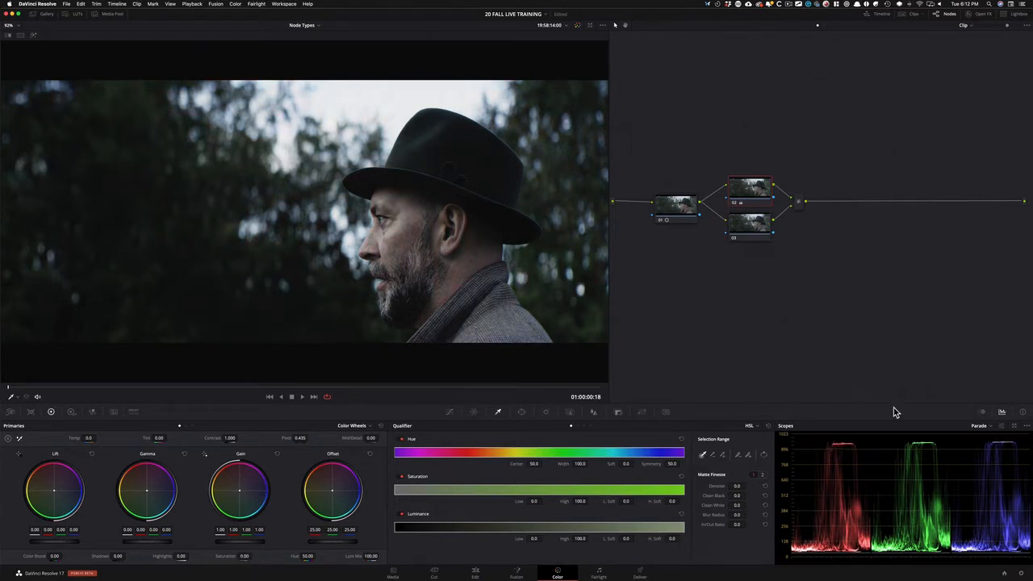
{"action": "key", "text": "shift+d"}
{"action": "key", "text": "shift+d"}
{"action": "left_click_drag", "start_coordinate": [757, 155], "coordinate": [915, 277]}
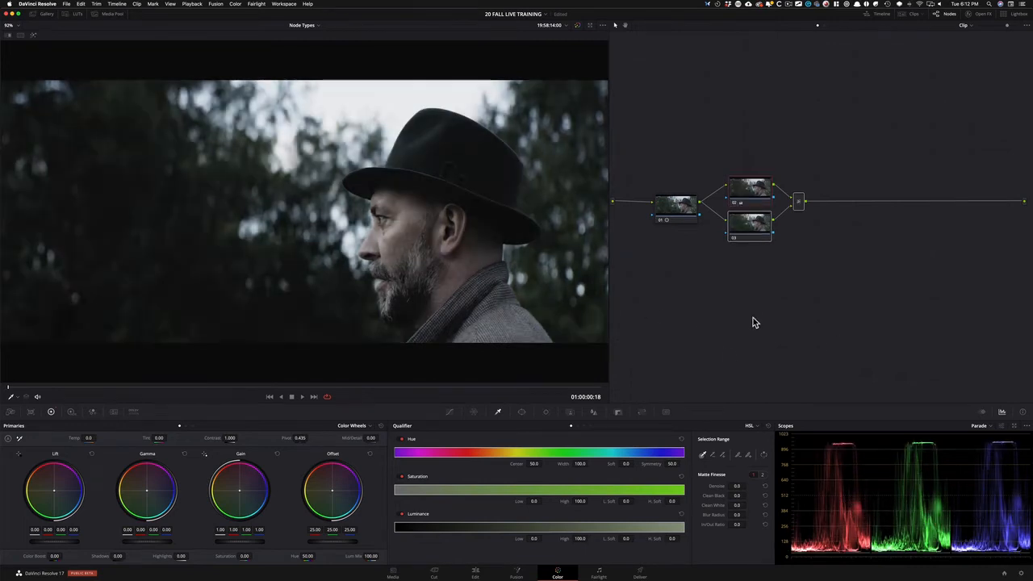
{"action": "left_click", "coordinate": [753, 201]}
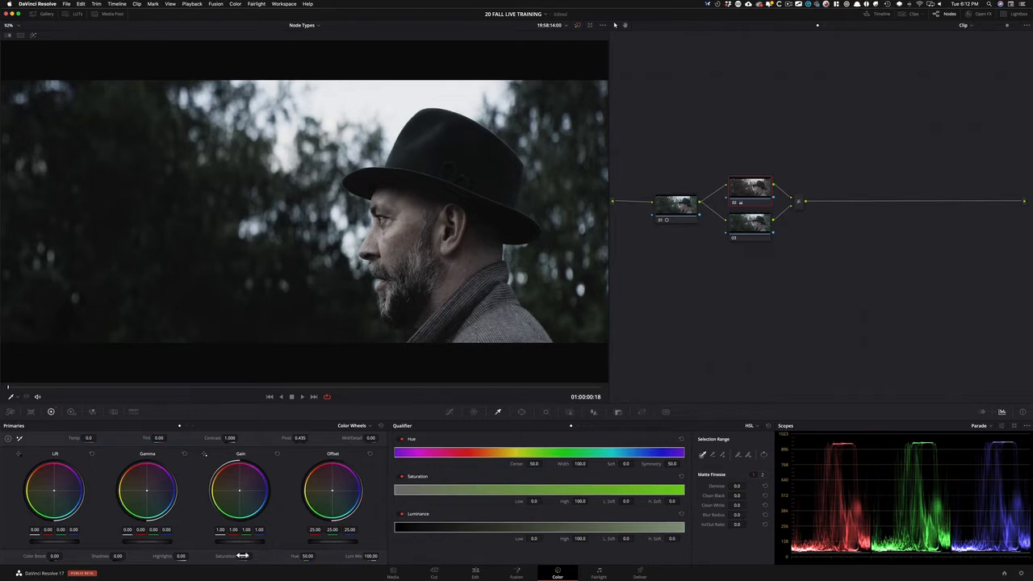
{"action": "left_click_drag", "start_coordinate": [244, 557], "coordinate": [254, 556]}
- Compare the reduced-saturation Overlay blend by switching nodes 02 and 03 and the layer mixer off and on
{"action": "left_click_drag", "start_coordinate": [750, 153], "coordinate": [895, 275]}
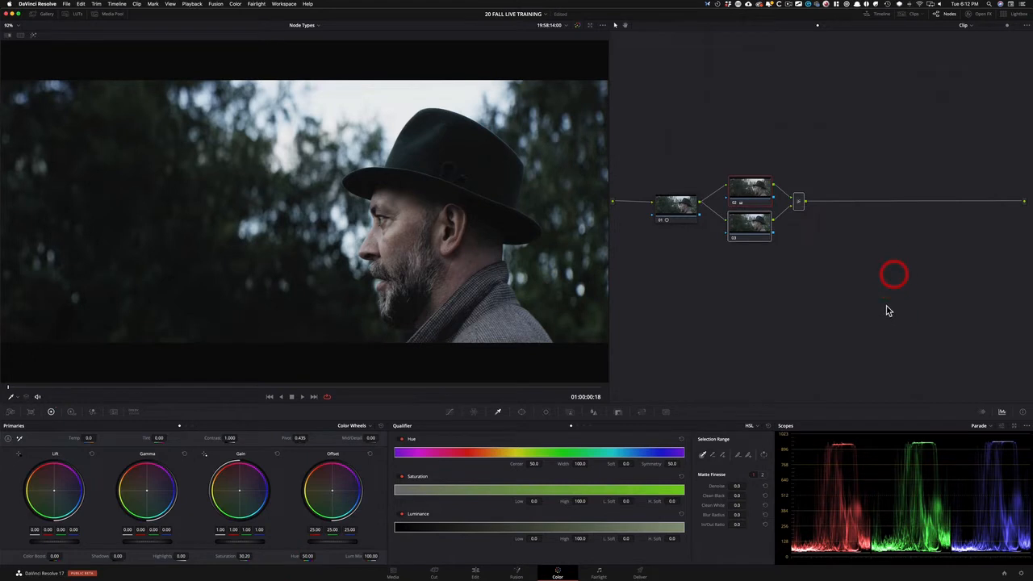
{"action": "key", "text": "ctrl+d"}
{"action": "key", "text": "ctrl+d"}
{"action": "key", "text": "ctrl+d"}
{"action": "key", "text": "ctrl+d"}
{"action": "key", "text": "ctrl+d"}
{"action": "key", "text": "ctrl+d"}
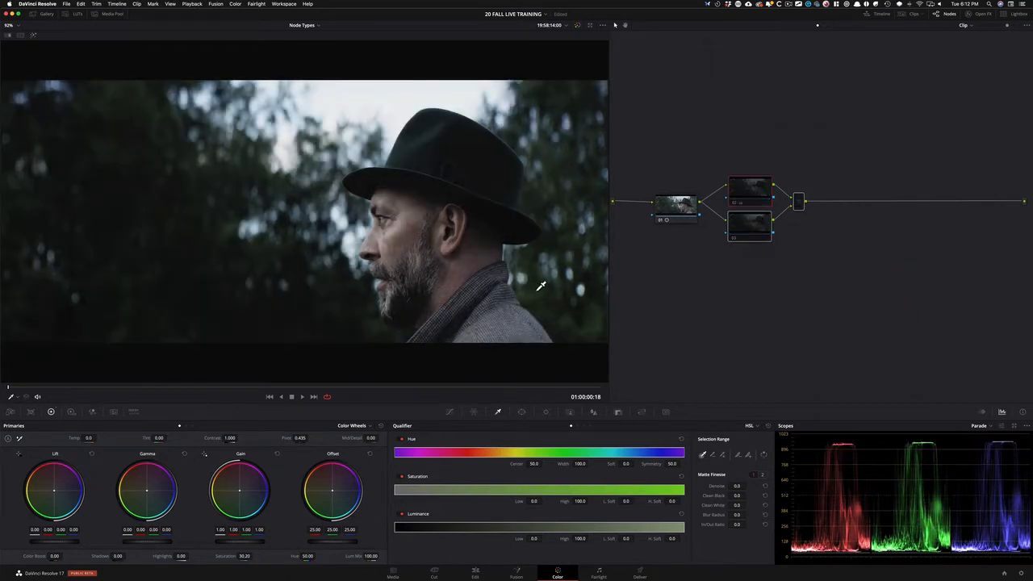
{"action": "key", "text": "ctrl+d"}
{"action": "key", "text": "ctrl+d"}
{"action": "key", "text": "ctrl+d"}
{"action": "key", "text": "ctrl+d"}
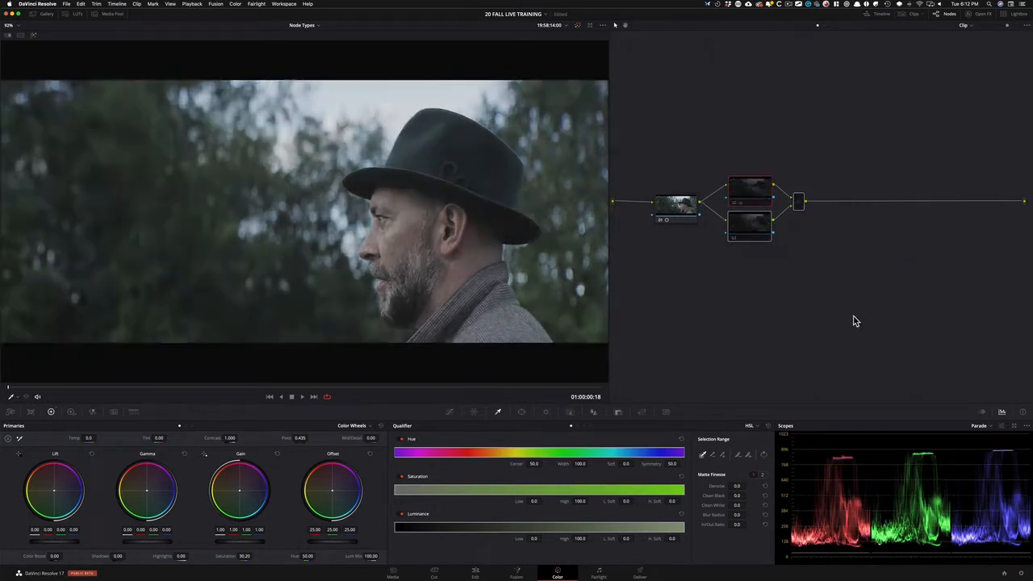
{"action": "left_click", "coordinate": [761, 257]}
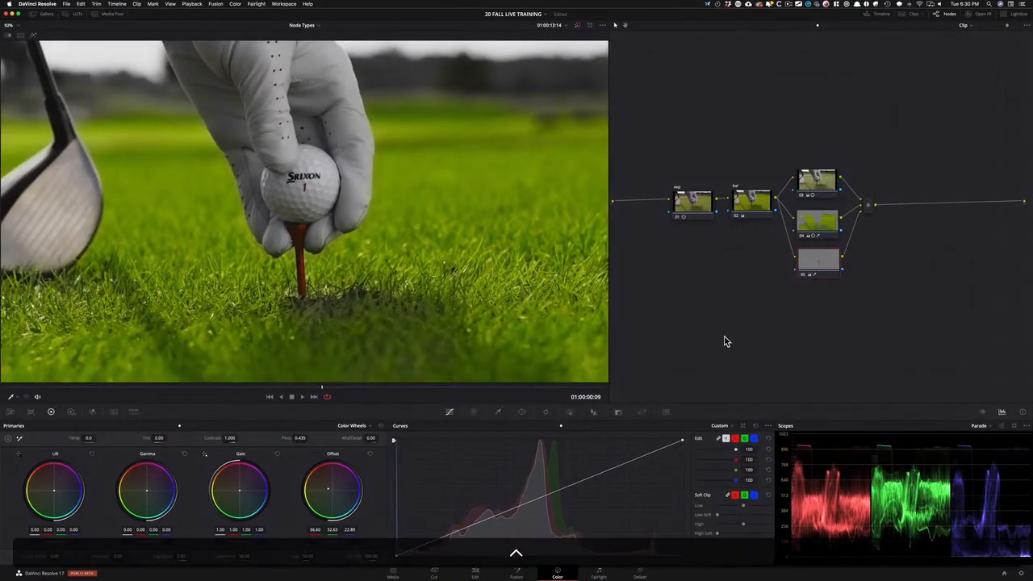
- On the golf clip, add a serial node after the layer mixer and raise it slightly in the graph
{"action": "left_click", "coordinate": [883, 176]}
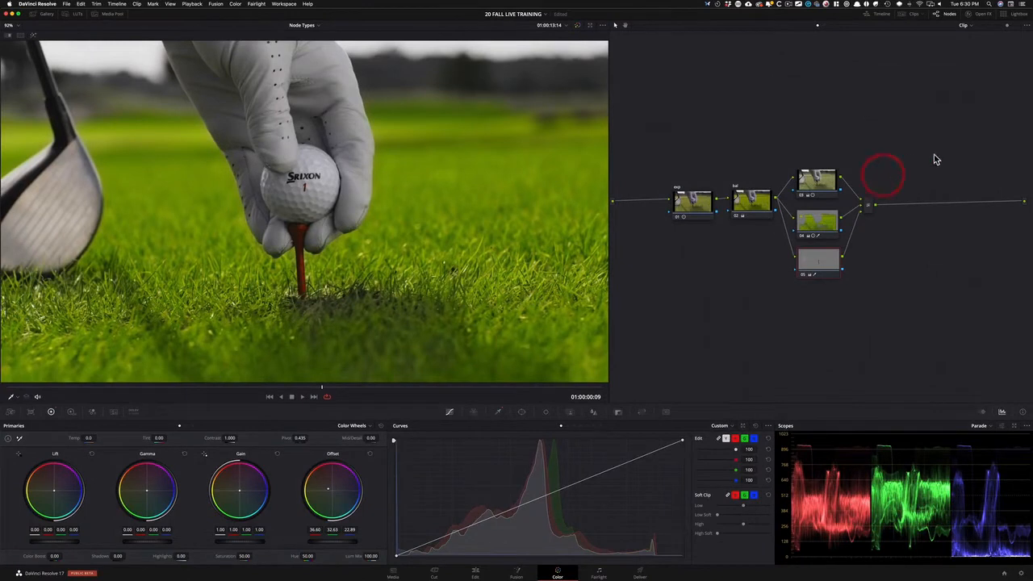
{"action": "left_click", "coordinate": [872, 206]}
{"action": "key", "text": "alt+s"}
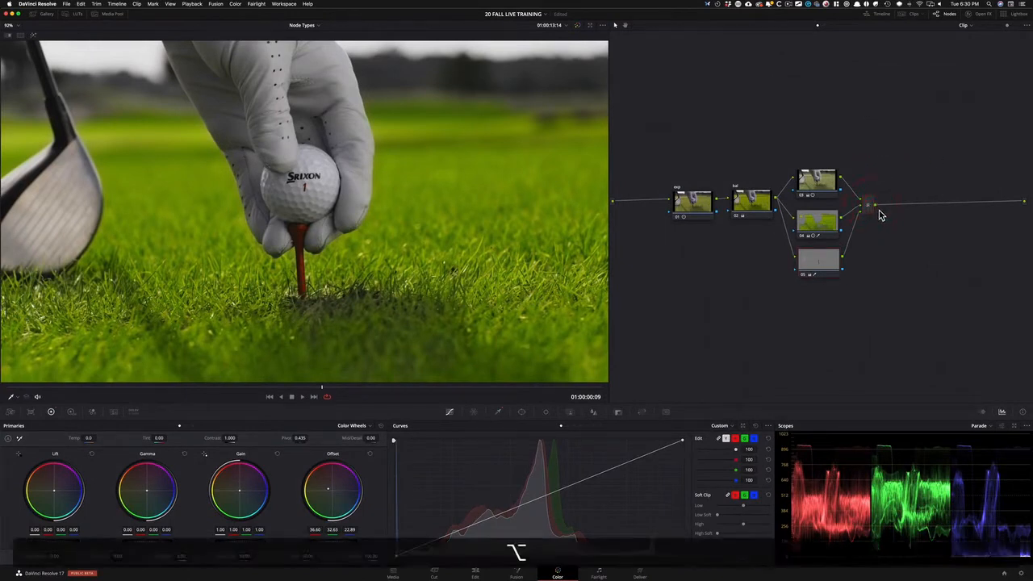
{"action": "left_click_drag", "start_coordinate": [921, 202], "coordinate": [918, 182]}
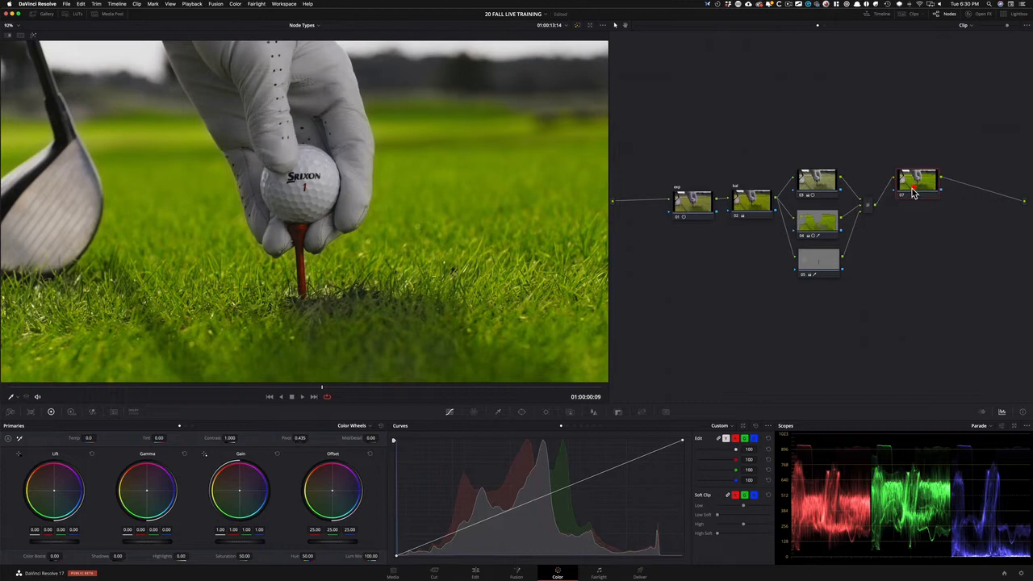
- Add a parallel node to node 07 and place the parallel mixer close to the output side of both nodes
{"action": "right_click", "coordinate": [918, 190]}
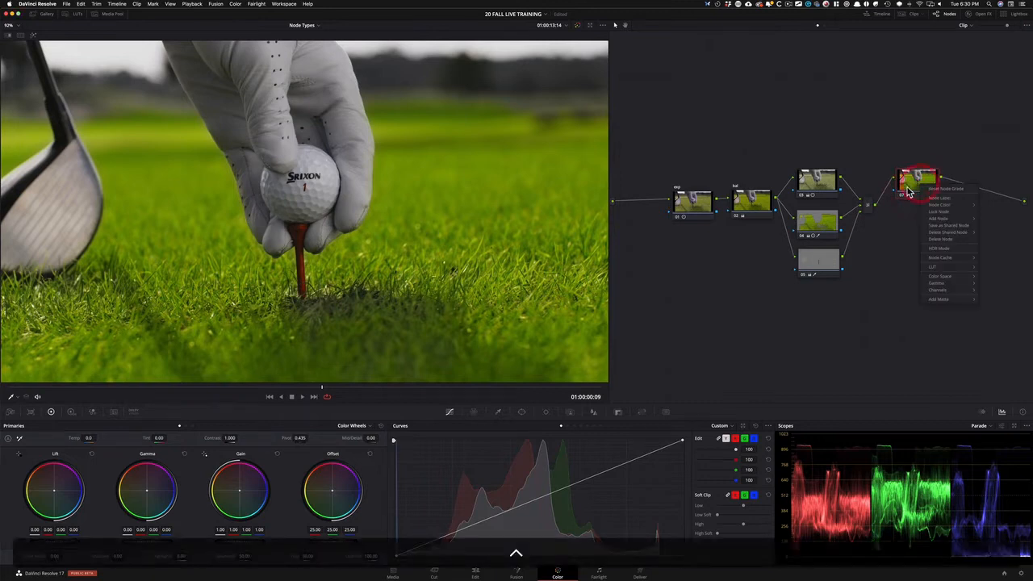
{"action": "mouse_move", "coordinate": [955, 223]}
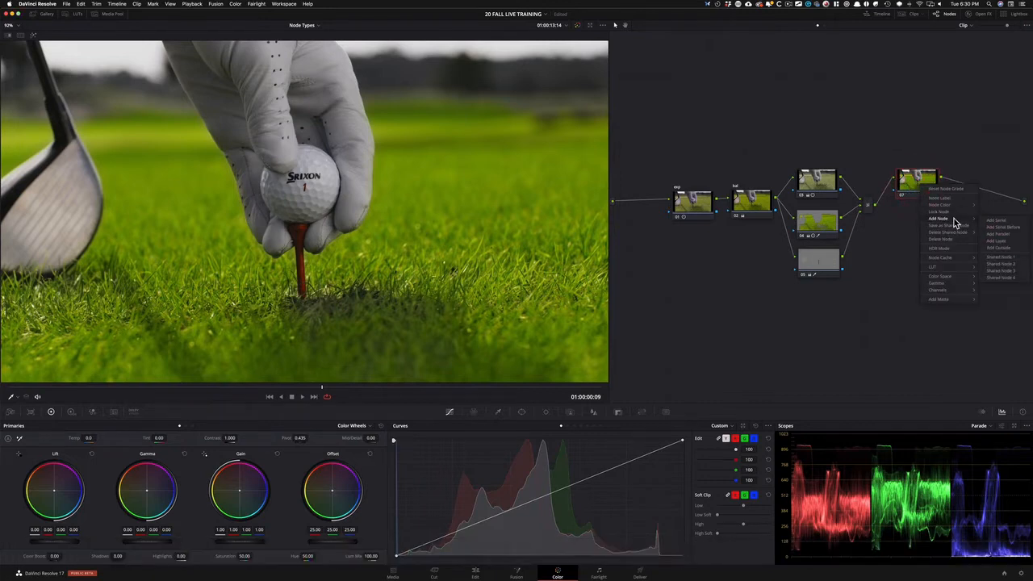
{"action": "left_click", "coordinate": [1001, 233]}
{"action": "left_click_drag", "start_coordinate": [979, 179], "coordinate": [961, 212]}
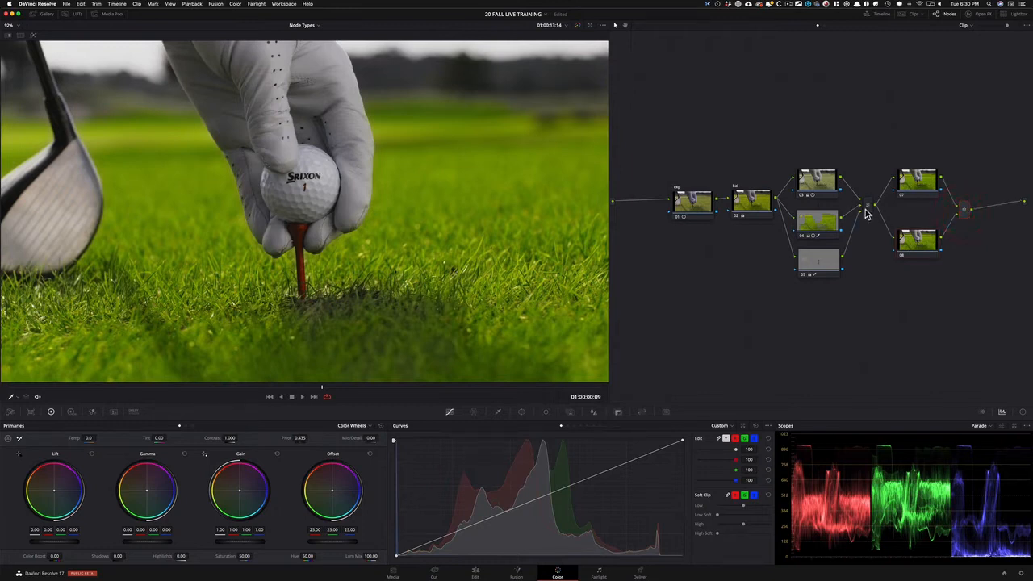
{"action": "left_click_drag", "start_coordinate": [956, 213], "coordinate": [962, 211]}
- Add a circular window to node 07, fit it tightly around the golf ball, and set Soft 1 to 5.25
{"action": "left_click", "coordinate": [917, 183]}
{"action": "left_click", "coordinate": [522, 413]}
{"action": "left_click", "coordinate": [403, 477]}
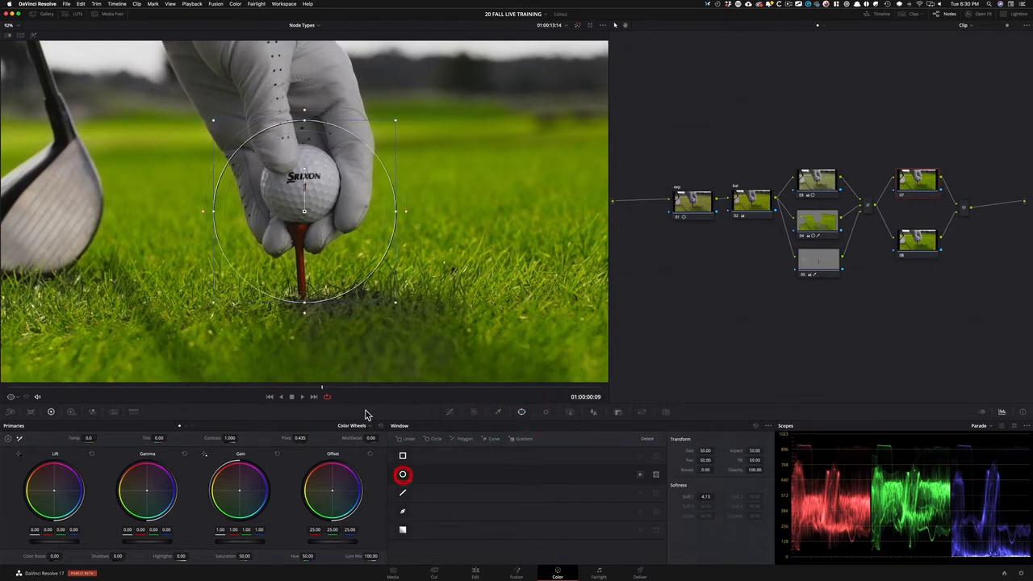
{"action": "left_click_drag", "start_coordinate": [281, 210], "coordinate": [277, 179]}
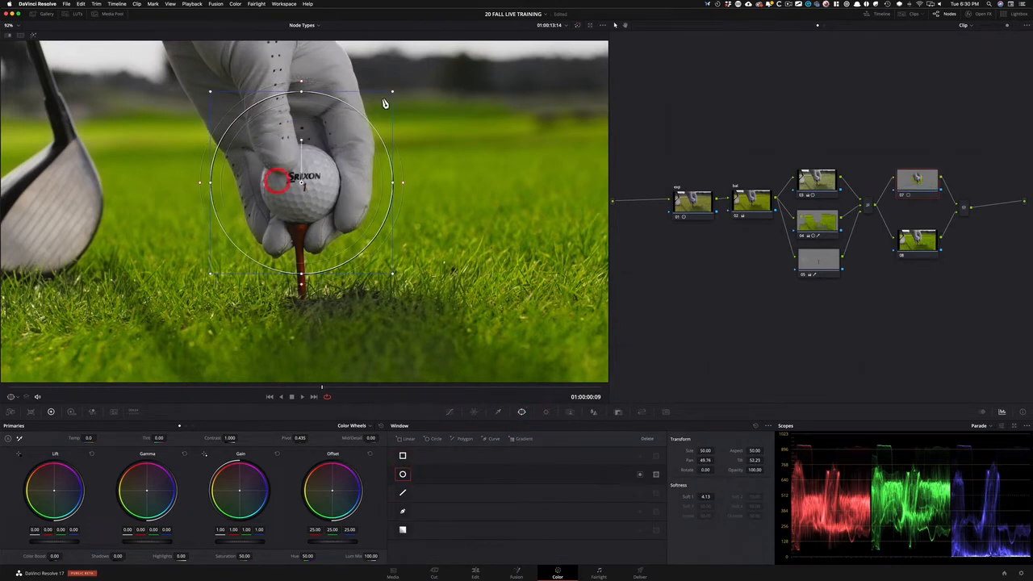
{"action": "left_click_drag", "start_coordinate": [393, 91], "coordinate": [310, 171]}
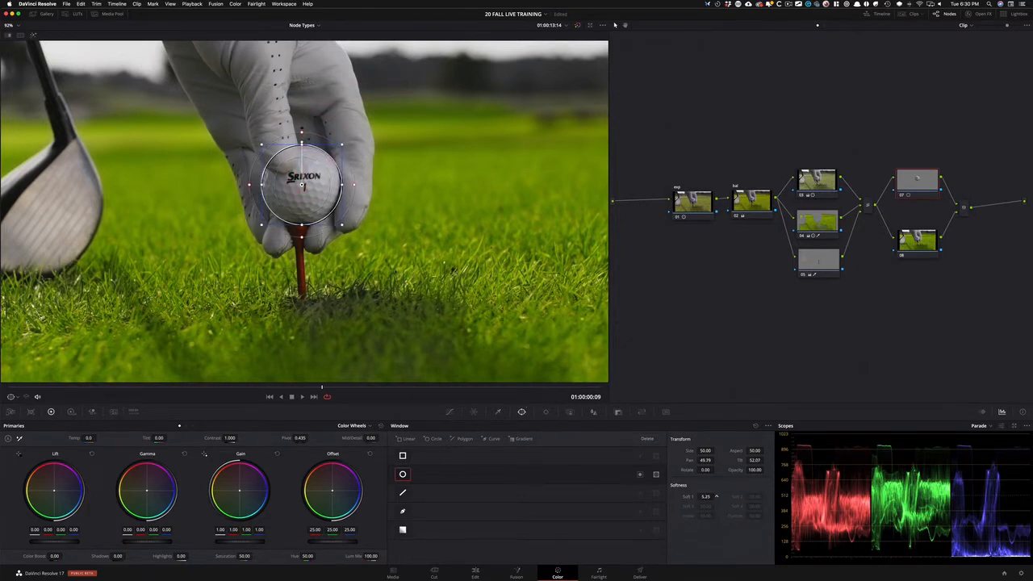
- Brighten the golf ball by lifting the highlight handle of node 07's custom curve
{"action": "left_click", "coordinate": [449, 413]}
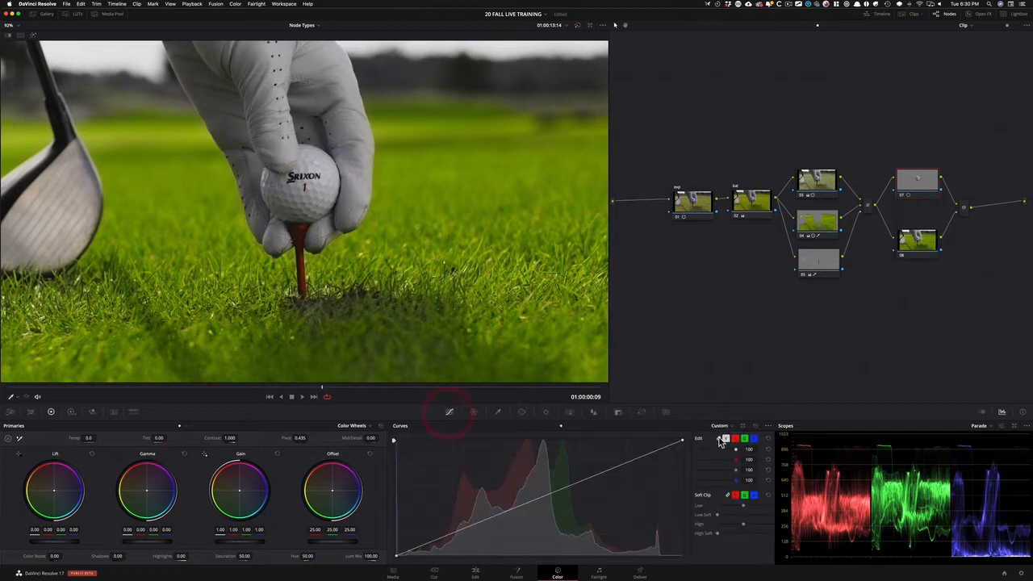
{"action": "left_click", "coordinate": [773, 427]}
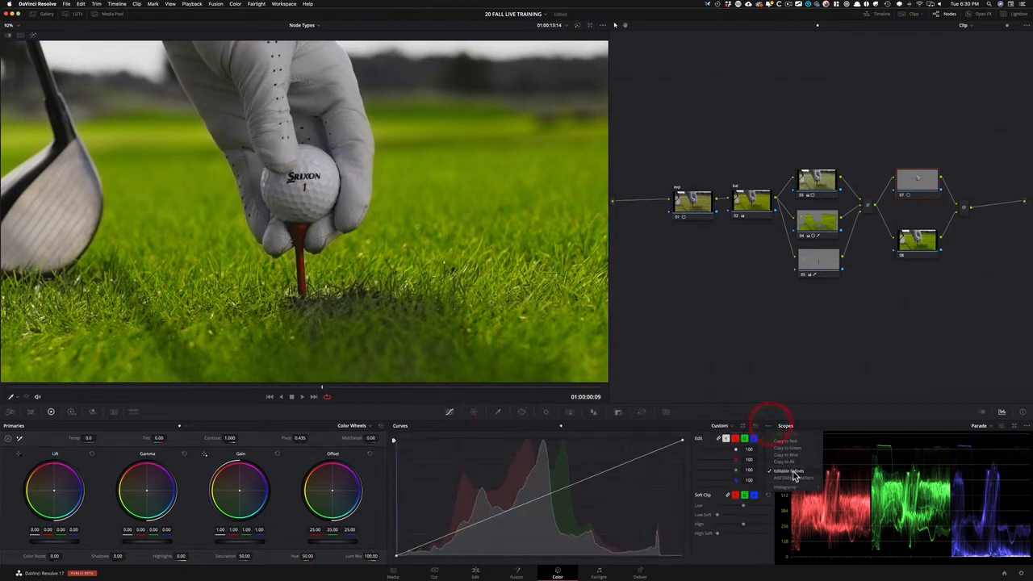
{"action": "left_click", "coordinate": [673, 428]}
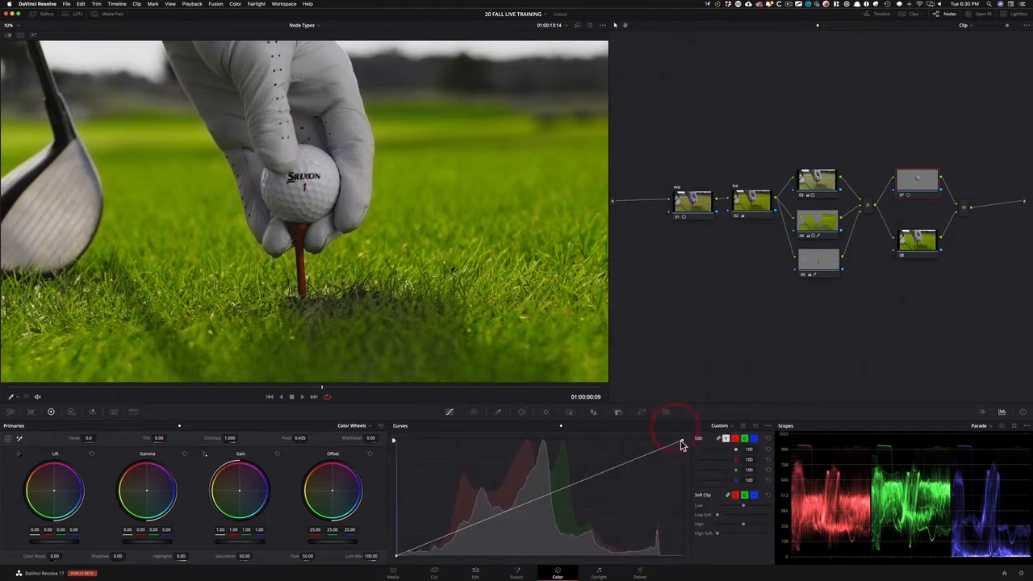
{"action": "left_click", "coordinate": [698, 429]}
{"action": "left_click_drag", "start_coordinate": [587, 480], "coordinate": [584, 456]}
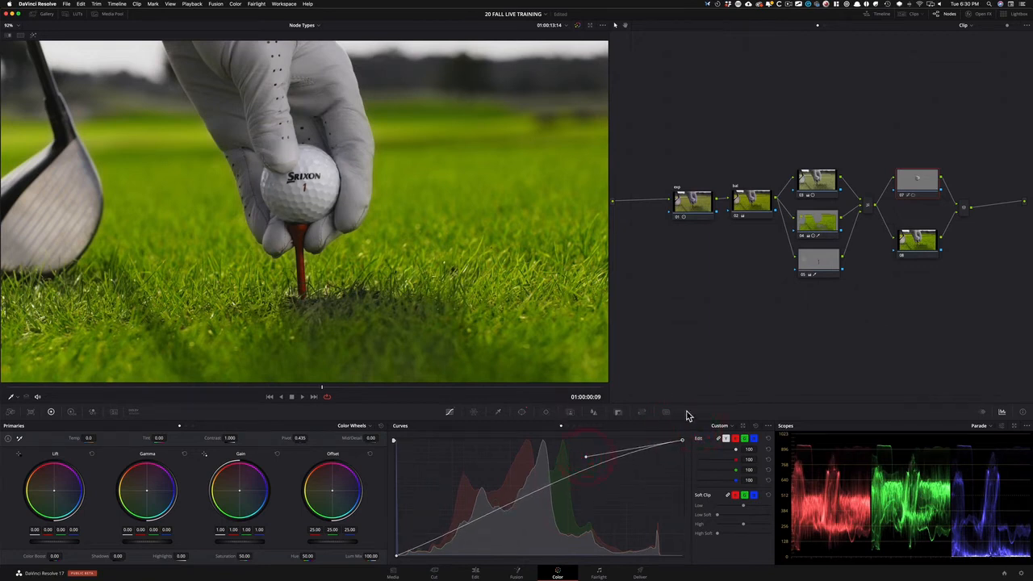
- Compare the golf ball's brightness with node 07 switched off and on
{"action": "key", "text": "super+d"}
{"action": "key", "text": "super+d"}
{"action": "key", "text": "super+d"}
{"action": "key", "text": "super+d"}
{"action": "key", "text": "super+d"}
{"action": "key", "text": "super+d"}
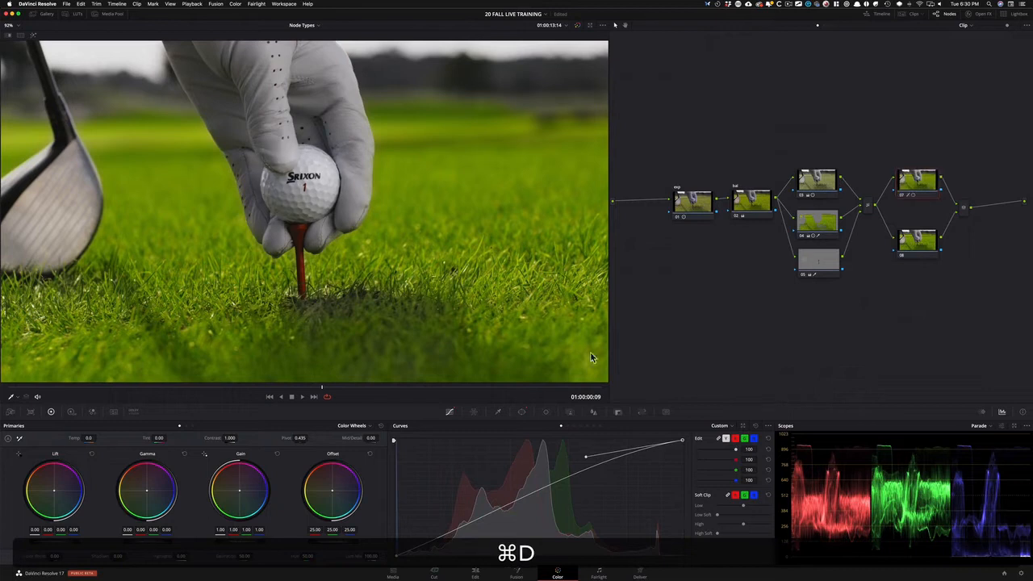
{"action": "key", "text": "super+d"}
{"action": "key", "text": "super+d"}
{"action": "key", "text": "super+d"}
- Track the golf ball window in reverse to the clip start and forward to the clip end
{"action": "left_click", "coordinate": [545, 412]}
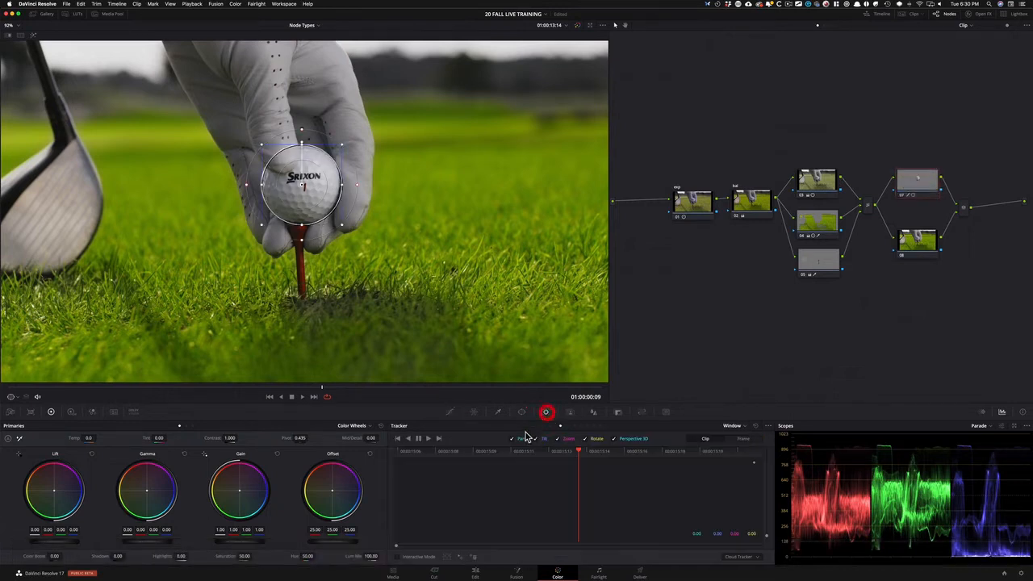
{"action": "left_click", "coordinate": [408, 438]}
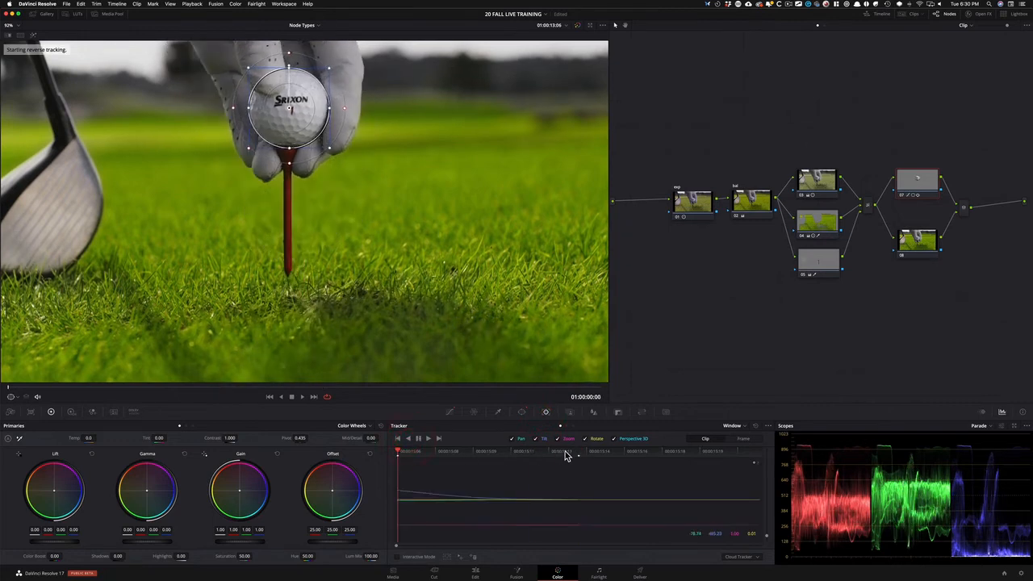
{"action": "left_click", "coordinate": [559, 450]}
{"action": "left_click", "coordinate": [427, 439]}
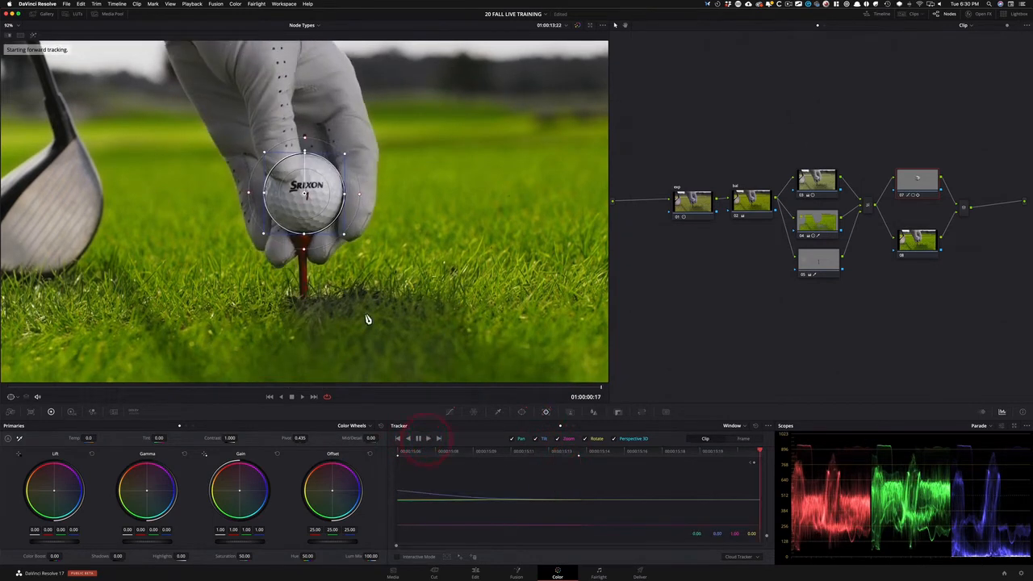
- Check the tracked ball correction at the clip's end and at an earlier frame by switching node 07 off and on
{"action": "key", "text": "super+d"}
{"action": "key", "text": "super+d"}
{"action": "key", "text": "super+d"}
{"action": "key", "text": "super+d"}
{"action": "left_click_drag", "start_coordinate": [427, 397], "coordinate": [191, 386]}
{"action": "key", "text": "super+d"}
{"action": "key", "text": "super+d"}
{"action": "left_click", "coordinate": [449, 412]}
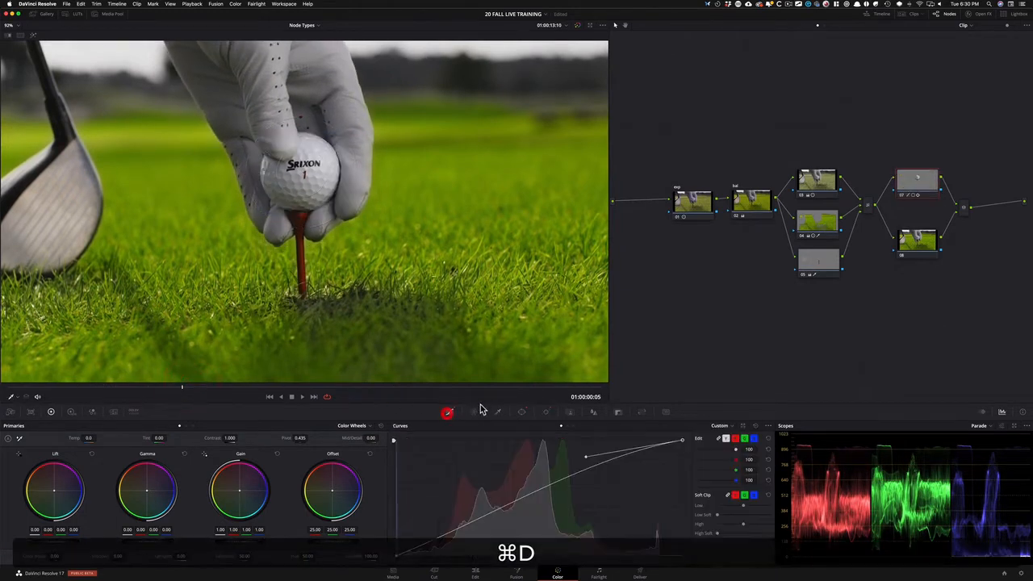
- Add a circular window to node 08, shape it into a large tilted ellipse around the gloved hand, and set Soft 1 to 54.87
{"action": "left_click", "coordinate": [936, 129]}
{"action": "left_click", "coordinate": [918, 242]}
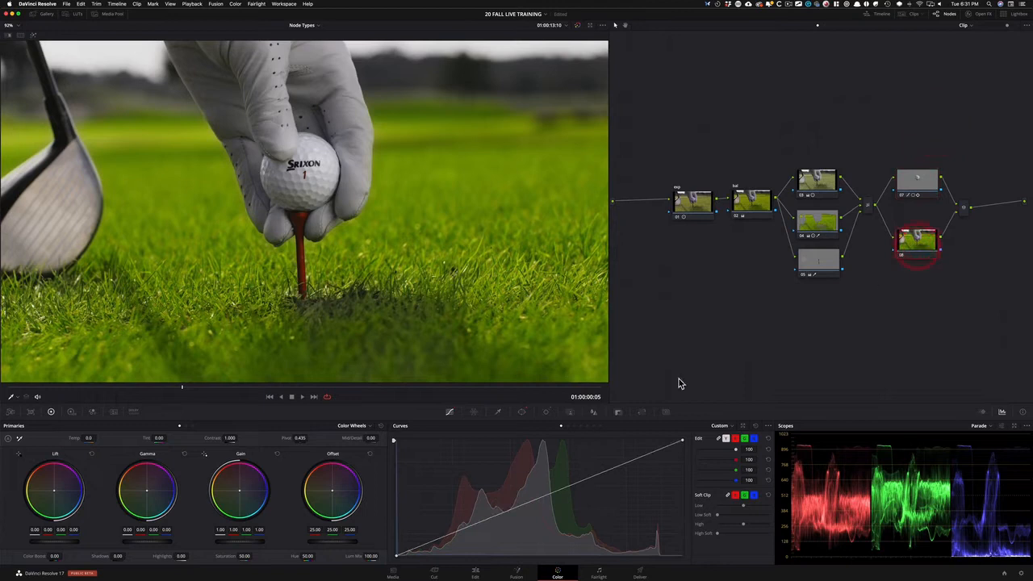
{"action": "left_click", "coordinate": [521, 412]}
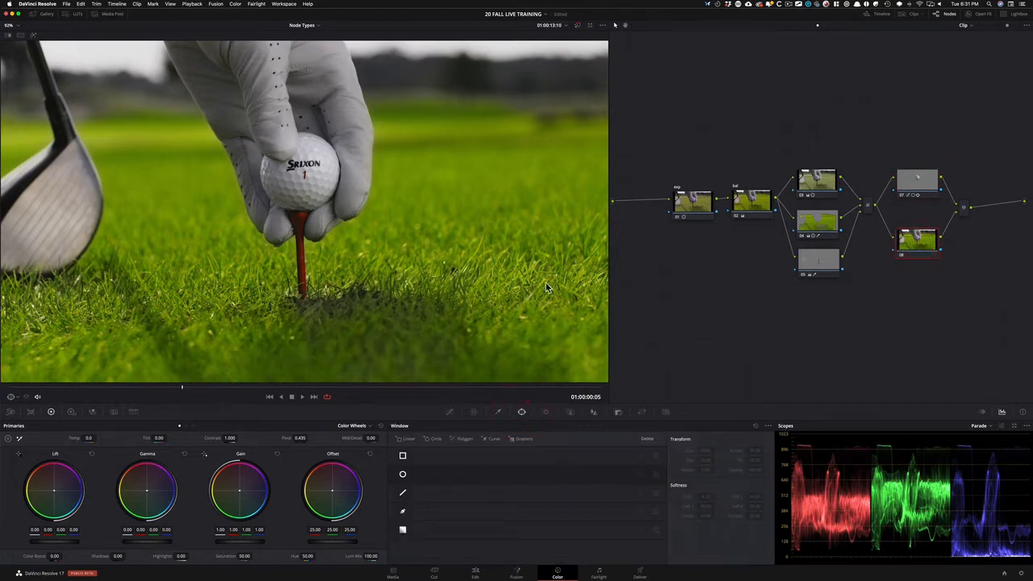
{"action": "scroll", "coordinate": [541, 289], "scroll_direction": "down", "scroll_amount": 2}
{"action": "left_click", "coordinate": [402, 473]}
{"action": "left_click_drag", "start_coordinate": [365, 158], "coordinate": [412, 118]}
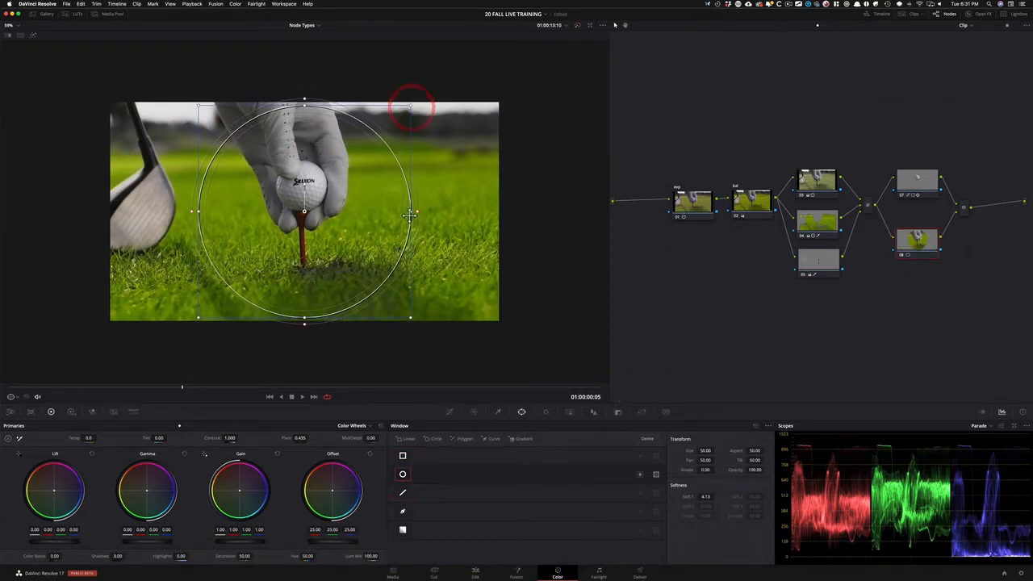
{"action": "left_click_drag", "start_coordinate": [303, 317], "coordinate": [274, 372]}
{"action": "mouse_move", "coordinate": [294, 167]}
{"action": "left_mouse_down"}
{"action": "mouse_move", "coordinate": [316, 192]}
{"action": "mouse_move", "coordinate": [310, 165]}
{"action": "left_mouse_up"}
{"action": "left_click_drag", "start_coordinate": [706, 497], "coordinate": [727, 498]}
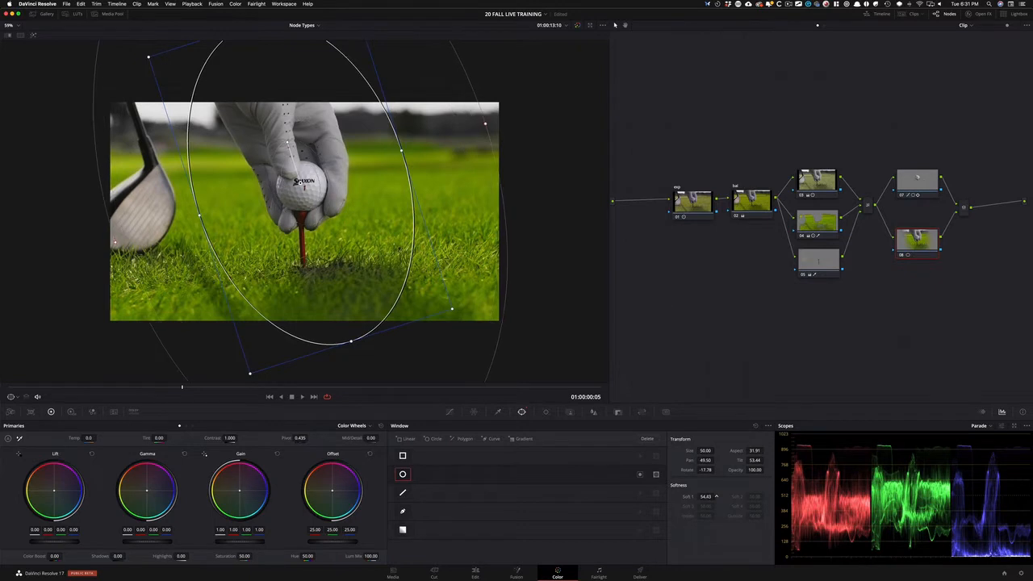
- Invert node 08's window to select the area outside the ellipse, check the selection in Highlight view, and return to the custom curves
{"action": "left_click", "coordinate": [640, 476]}
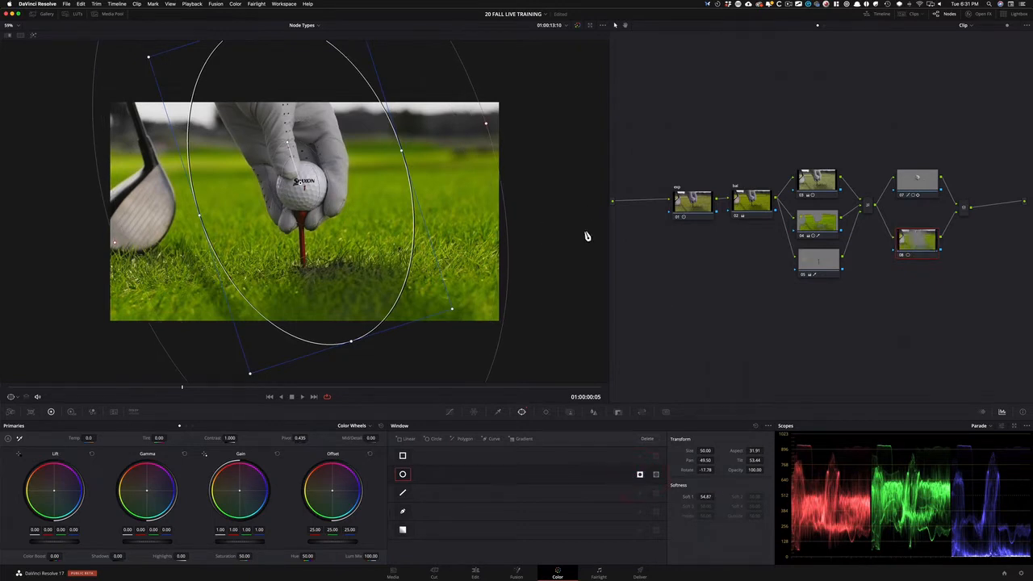
{"action": "key", "text": "shift+h"}
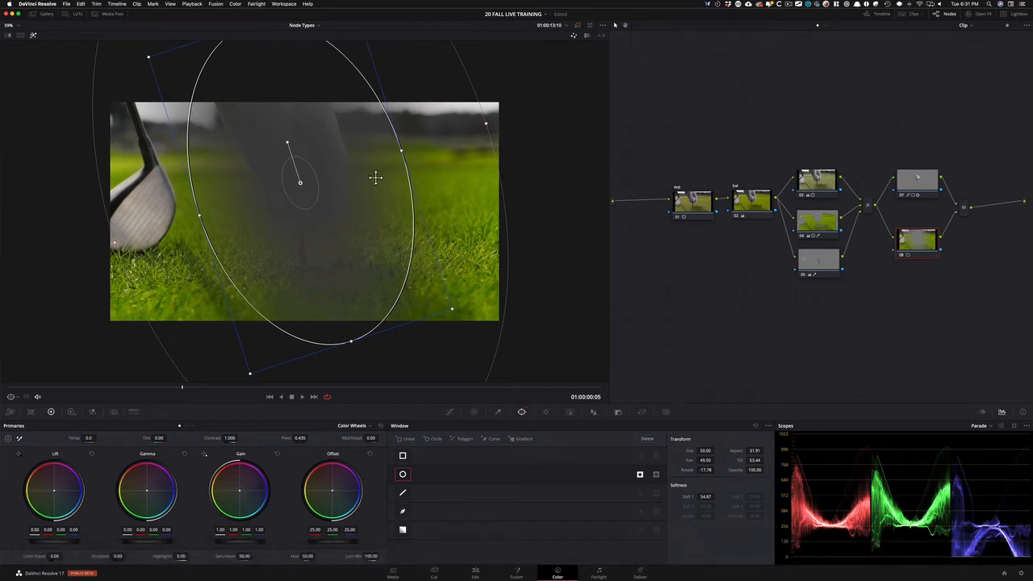
{"action": "key", "text": "shift"}
{"action": "key", "text": "shift+h"}
{"action": "left_click", "coordinate": [450, 413]}
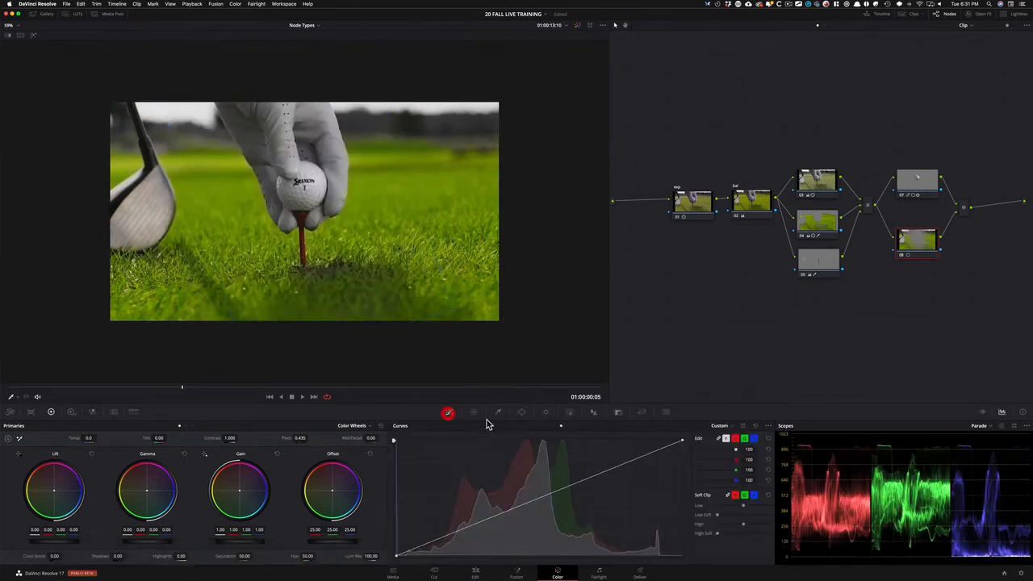
- Turn off editable splines and pull the midpoint of node 08's custom curve down to darken the surroundings outside the ellipse
{"action": "key", "text": "z"}
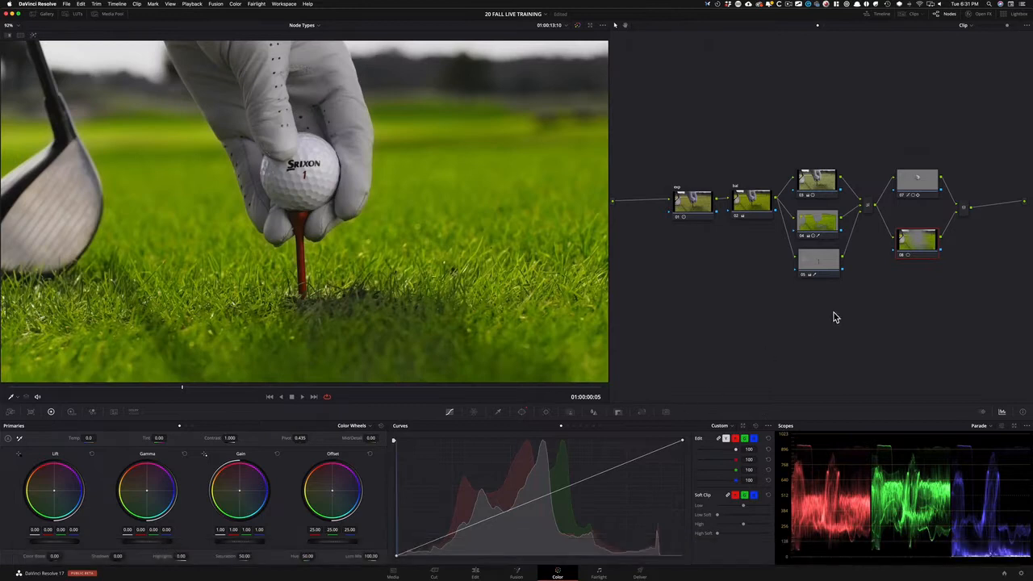
{"action": "left_click", "coordinate": [768, 428]}
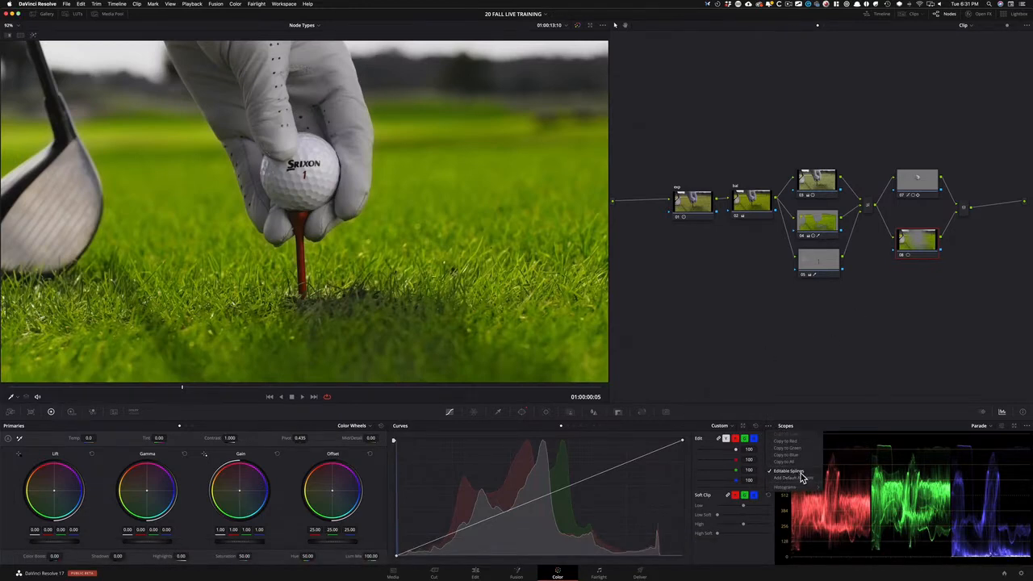
{"action": "left_click", "coordinate": [804, 472]}
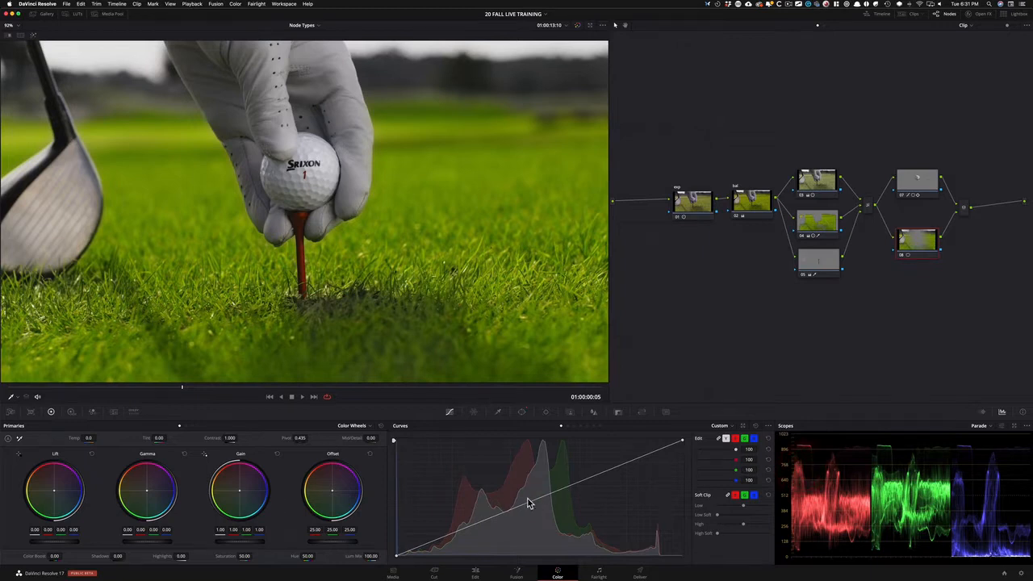
{"action": "left_click_drag", "start_coordinate": [543, 502], "coordinate": [567, 502]}
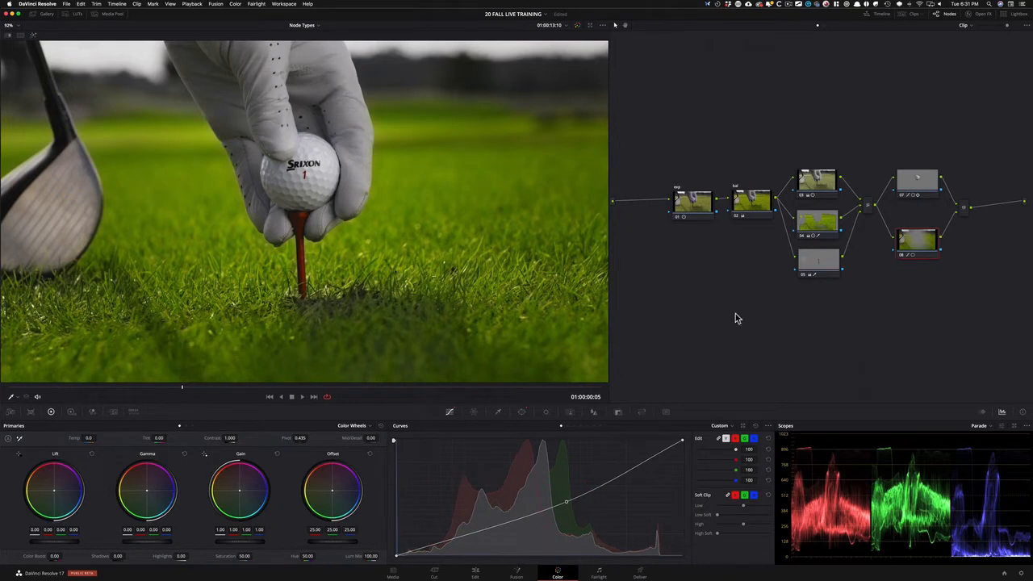
- Compare the darkened surroundings with the original by switching node 08 off and on repeatedly
{"action": "key", "text": "super+d"}
{"action": "key", "text": "super+d"}
{"action": "key", "text": "super+d"}
{"action": "key", "text": "super+d"}
{"action": "key", "text": "super+d"}
{"action": "key", "text": "super+d"}
{"action": "key", "text": "super+d"}
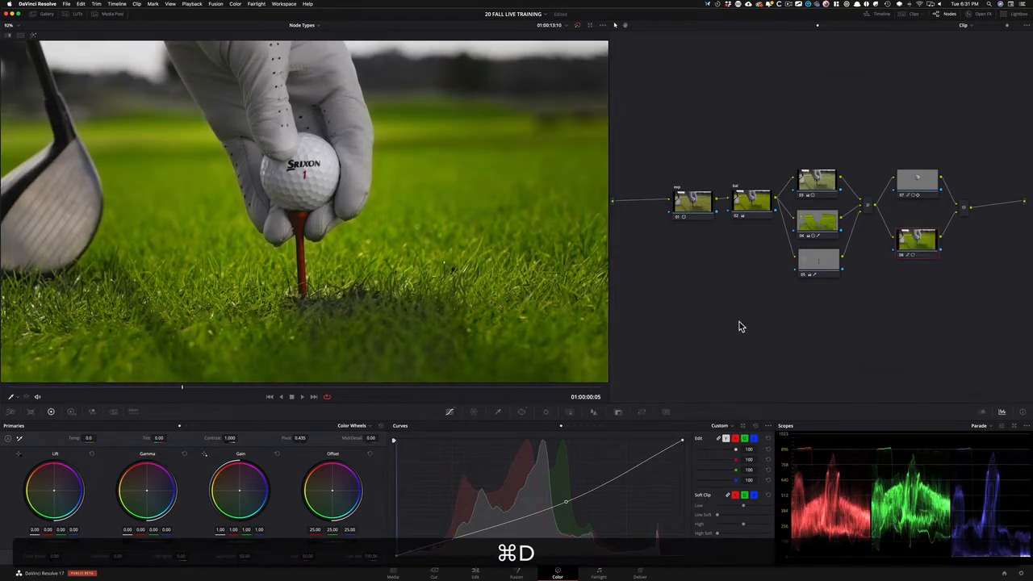
{"action": "key", "text": "super+d"}
{"action": "key", "text": "super+d"}
{"action": "key", "text": "super+d"}
{"action": "key", "text": "super+d"}
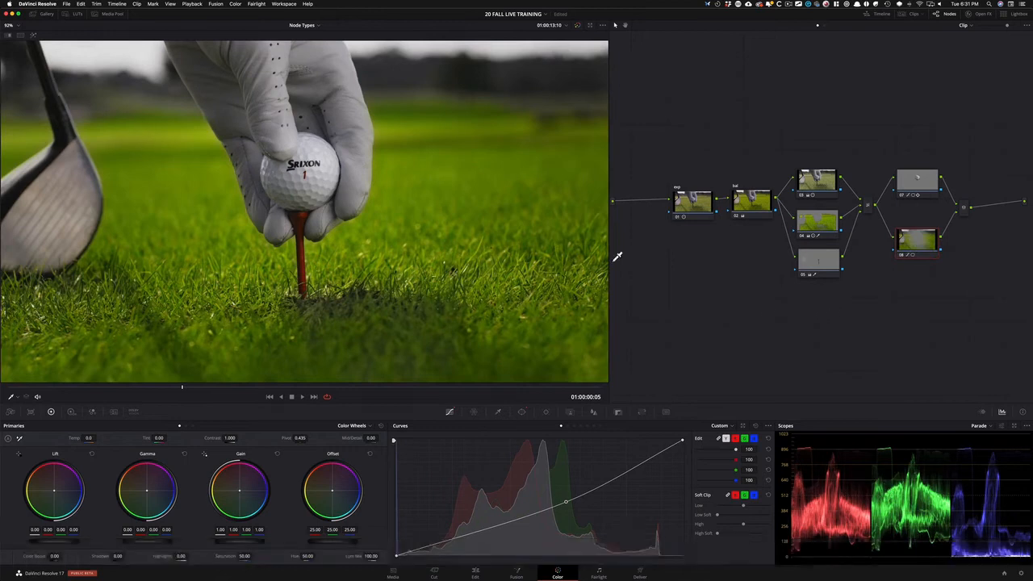
{"action": "key", "text": "super+d"}
{"action": "key", "text": "super+d"}
- Move nodes 07 and 08 closer together and compare the image with both nodes switched off and on
{"action": "left_click_drag", "start_coordinate": [917, 248], "coordinate": [919, 241]}
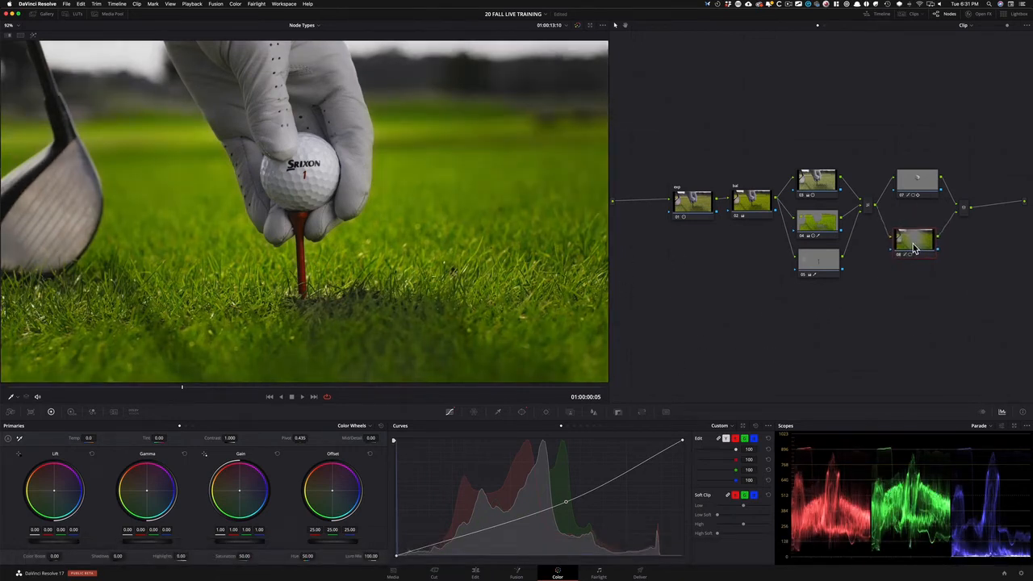
{"action": "left_click_drag", "start_coordinate": [935, 191], "coordinate": [936, 198]}
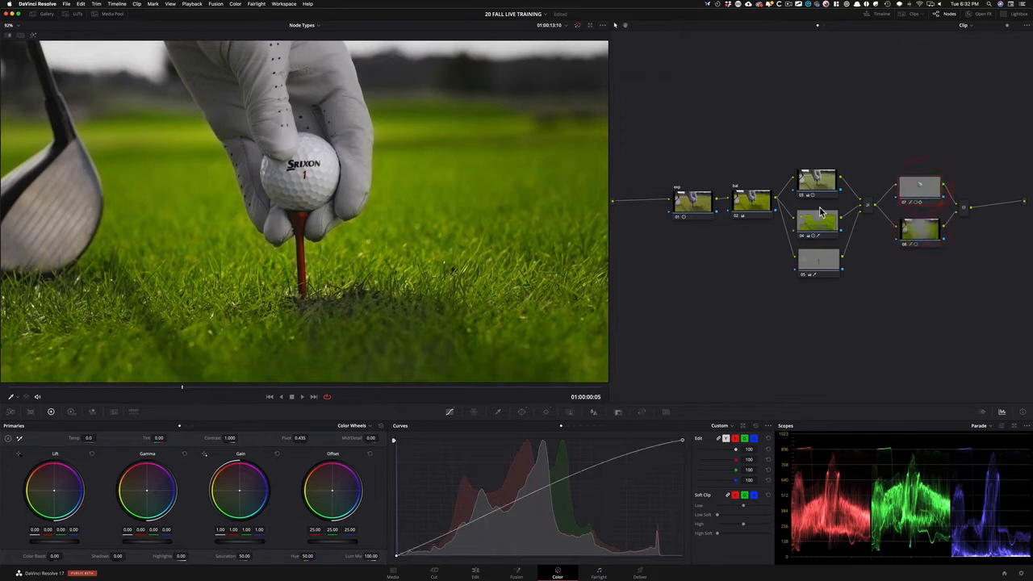
{"action": "left_click", "coordinate": [930, 167]}
{"action": "key", "text": "super+d"}
{"action": "left_click", "coordinate": [980, 271]}
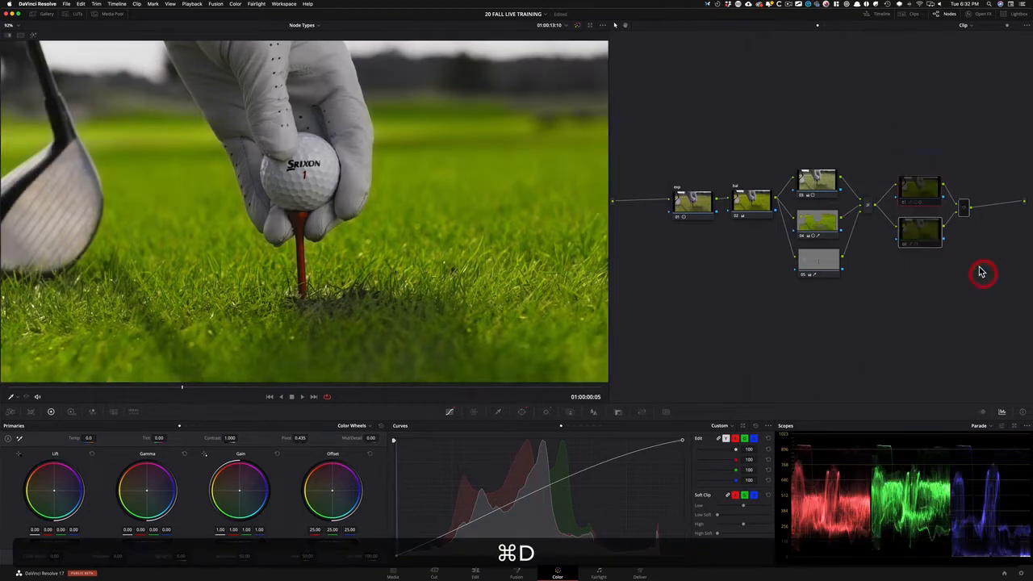
{"action": "left_click", "coordinate": [922, 187]}
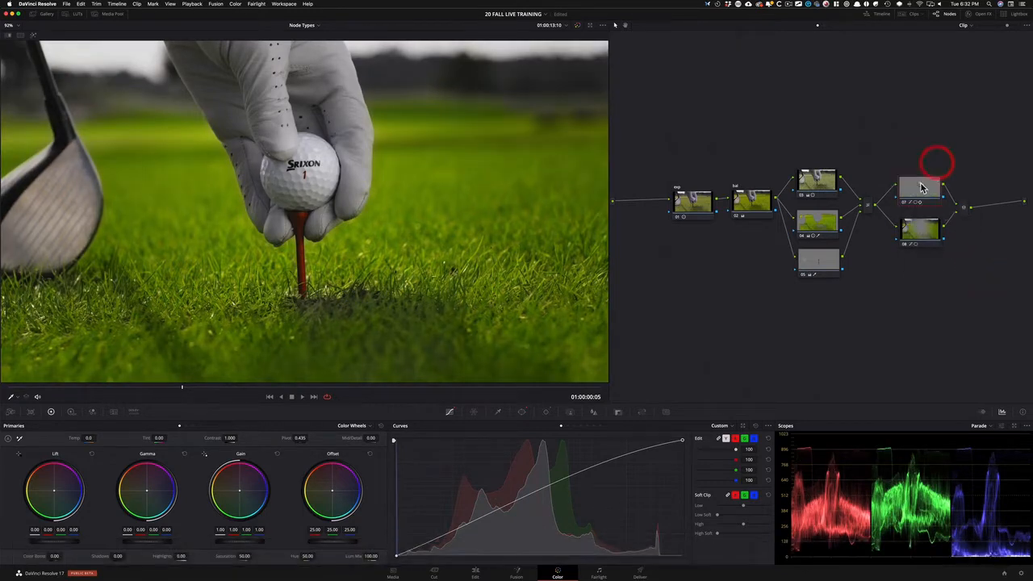
{"action": "left_click", "coordinate": [925, 225]}
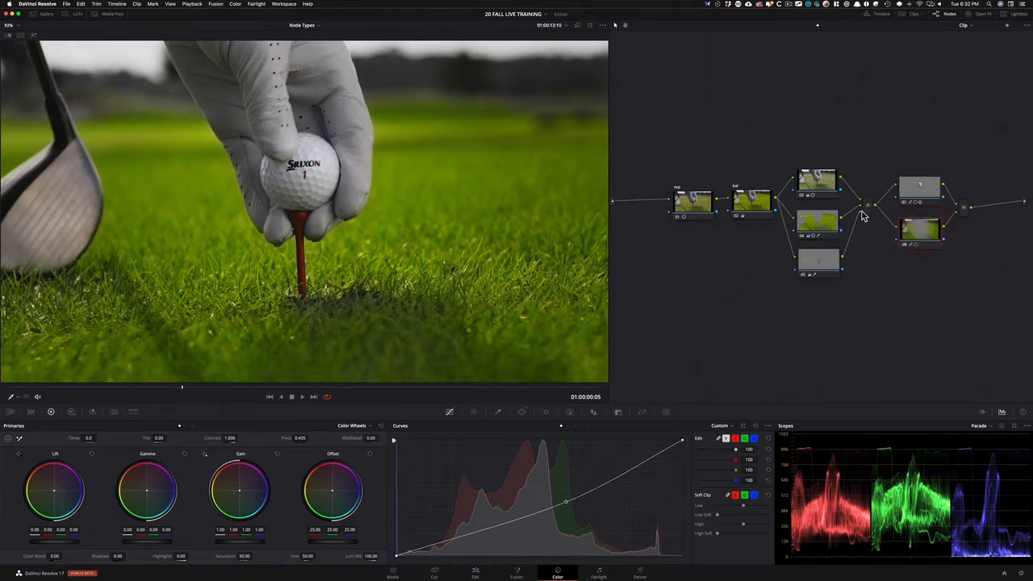
{"action": "key", "text": "shift+super"}
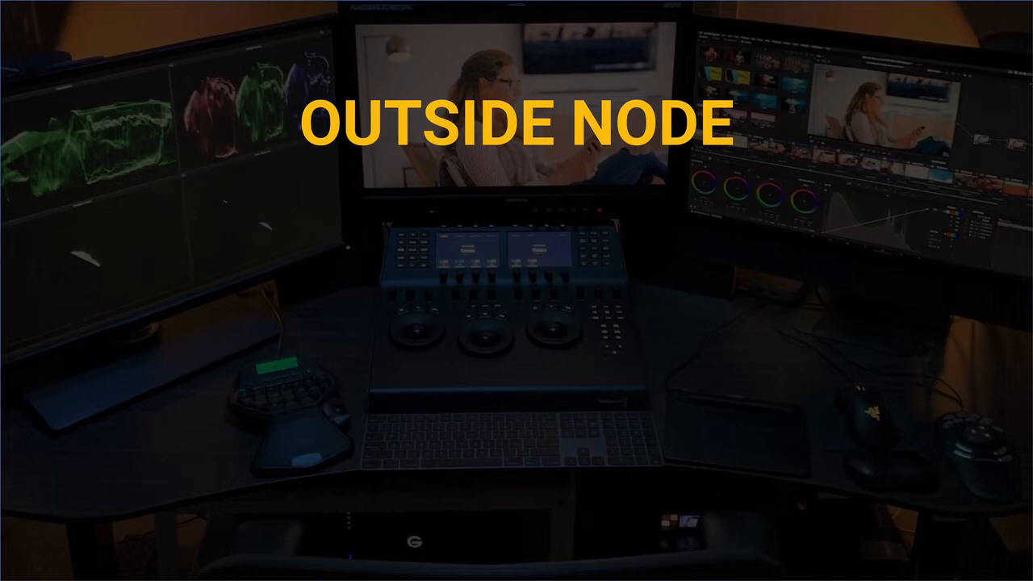
{"action": "key", "text": "Right"}
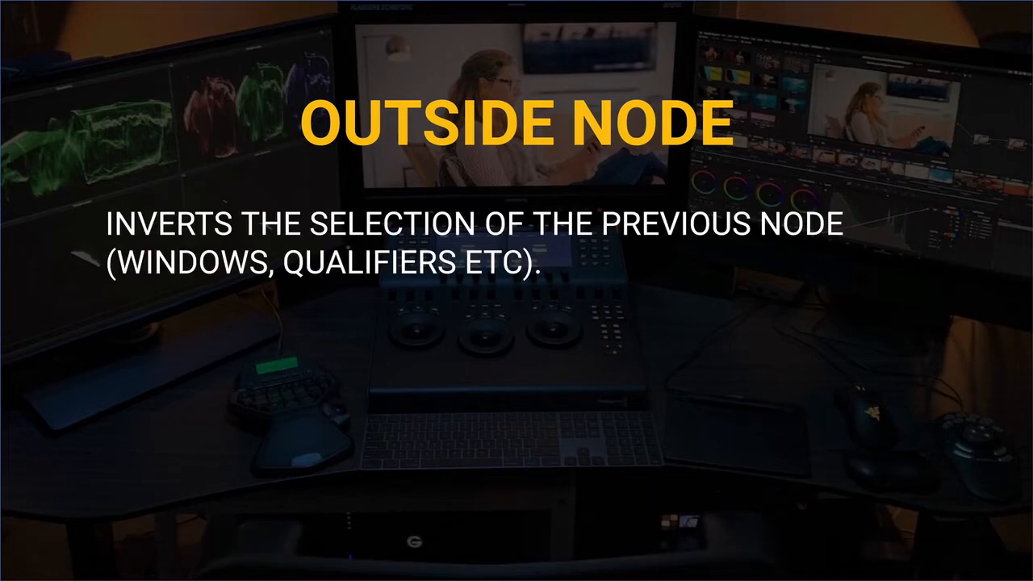
{"action": "key", "text": "ctrl"}
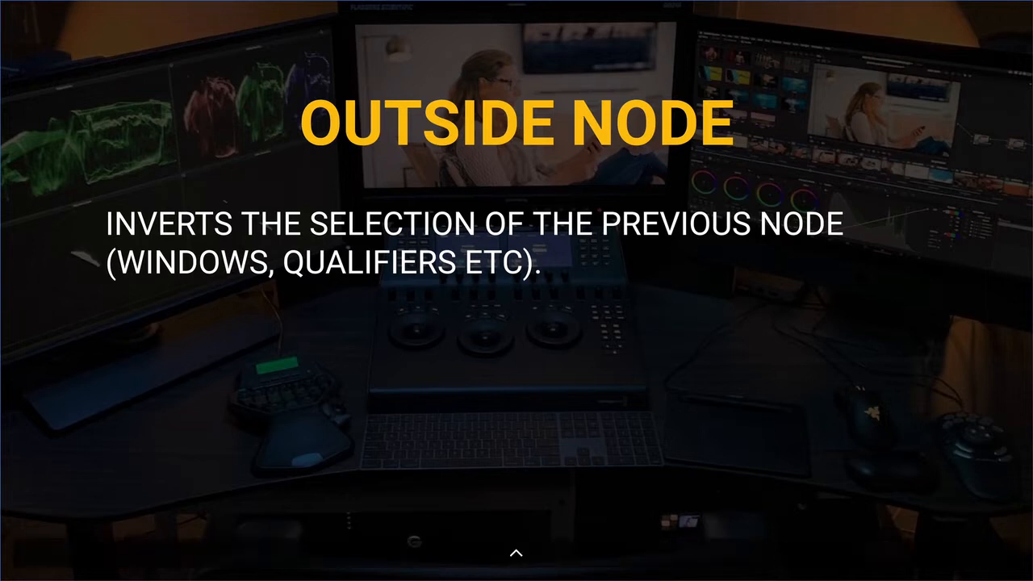
{"action": "key", "text": "ctrl+Left"}
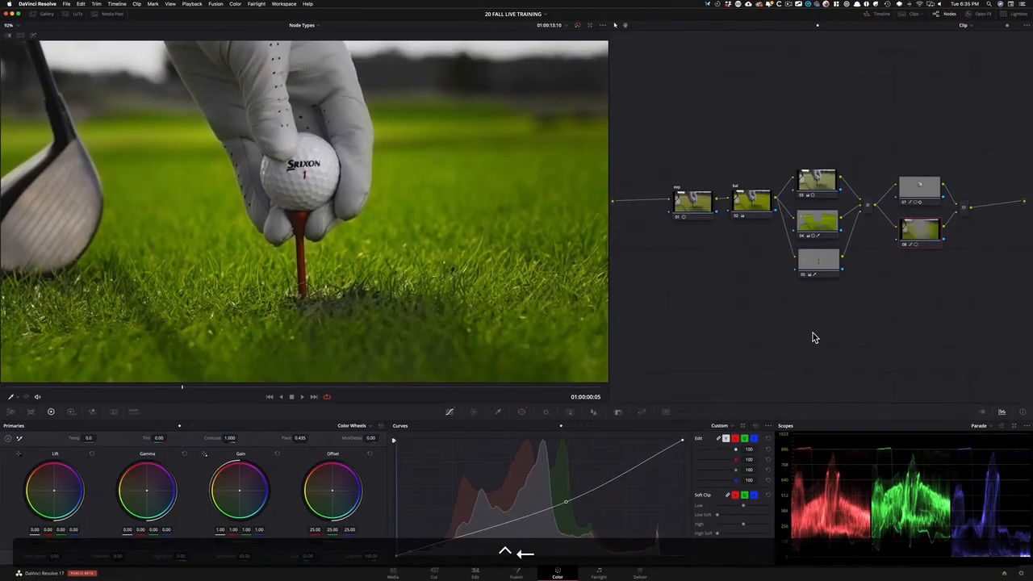
- Move node 08 to make room after it, display its window, and check its selection in Highlight view
{"action": "left_click_drag", "start_coordinate": [920, 230], "coordinate": [898, 243]}
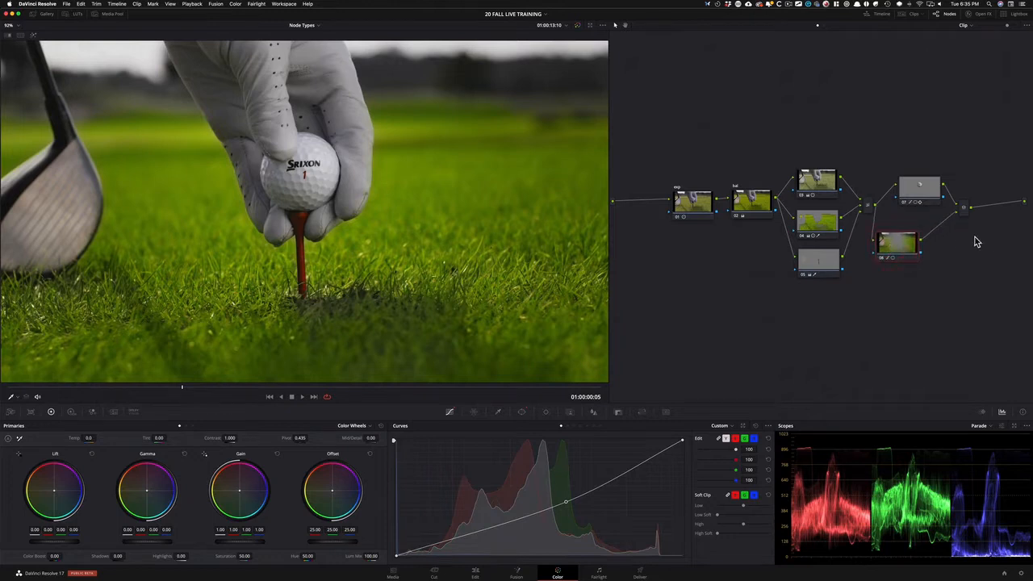
{"action": "key", "text": "shift+h"}
{"action": "key", "text": "shift+h"}
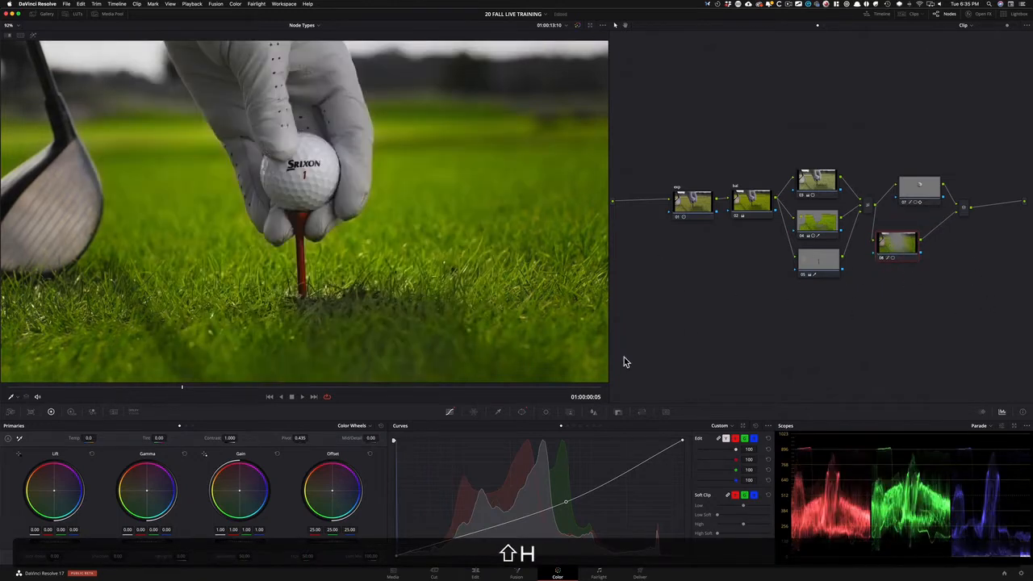
{"action": "left_click", "coordinate": [523, 413]}
{"action": "key", "text": "shift+h"}
{"action": "key", "text": "shift+h"}
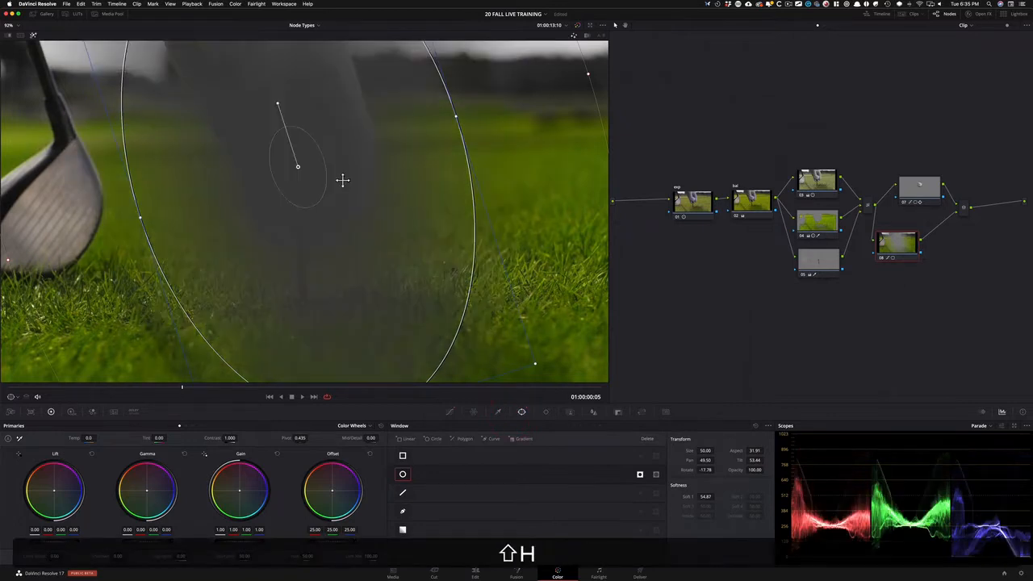
- Add an Outside node after node 08 and check the new node's inverted selection in Highlight view
{"action": "left_click", "coordinate": [898, 246], "text": "ctrl"}
{"action": "mouse_move", "coordinate": [934, 282]}
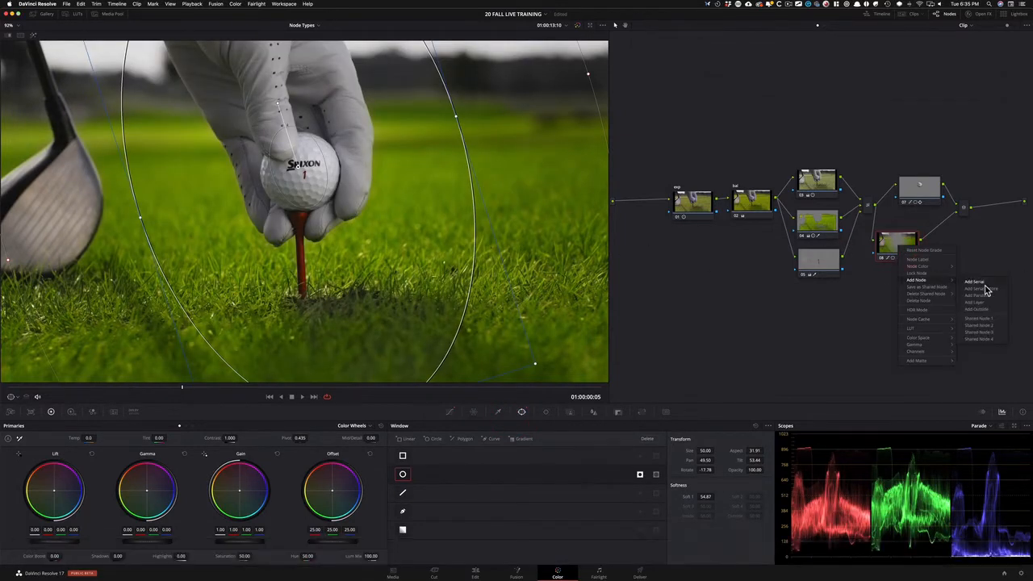
{"action": "left_click", "coordinate": [990, 315]}
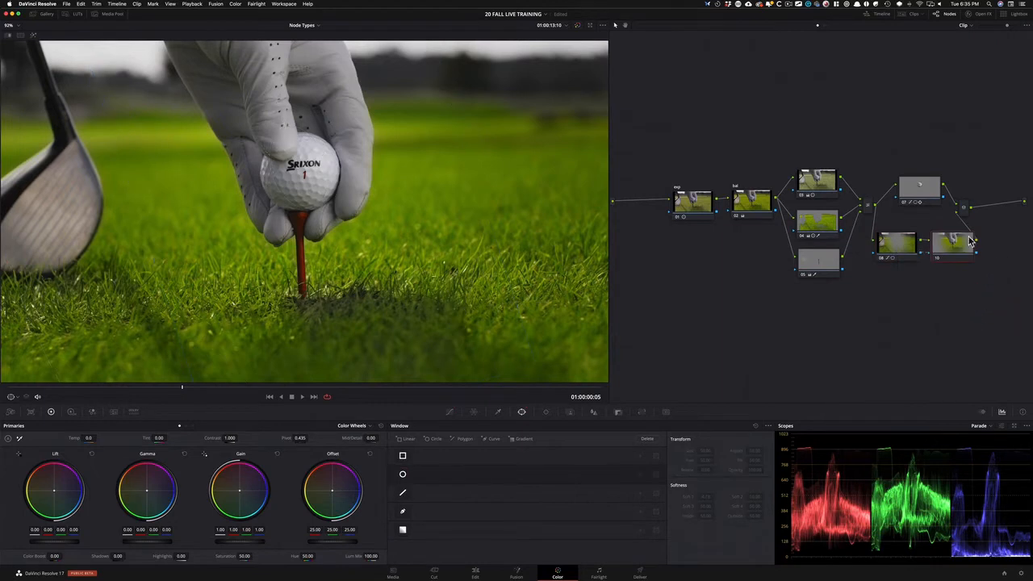
{"action": "key", "text": "shift+h"}
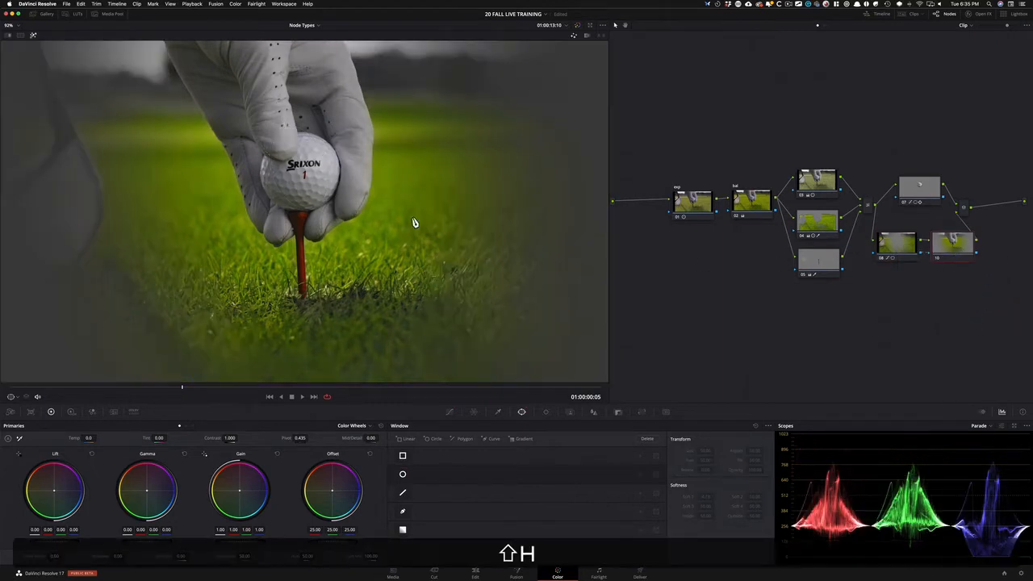
{"action": "key", "text": "shift+h"}
- Compare the selections of outside node 10 and node 08 by viewing each one in Highlight view
{"action": "left_click_drag", "start_coordinate": [953, 255], "coordinate": [959, 255]}
{"action": "key", "text": "shift+h"}
{"action": "key", "text": "shift+h"}
{"action": "left_click", "coordinate": [906, 250]}
{"action": "key", "text": "shift+h"}
{"action": "key", "text": "shift+h"}
{"action": "left_click", "coordinate": [966, 248]}
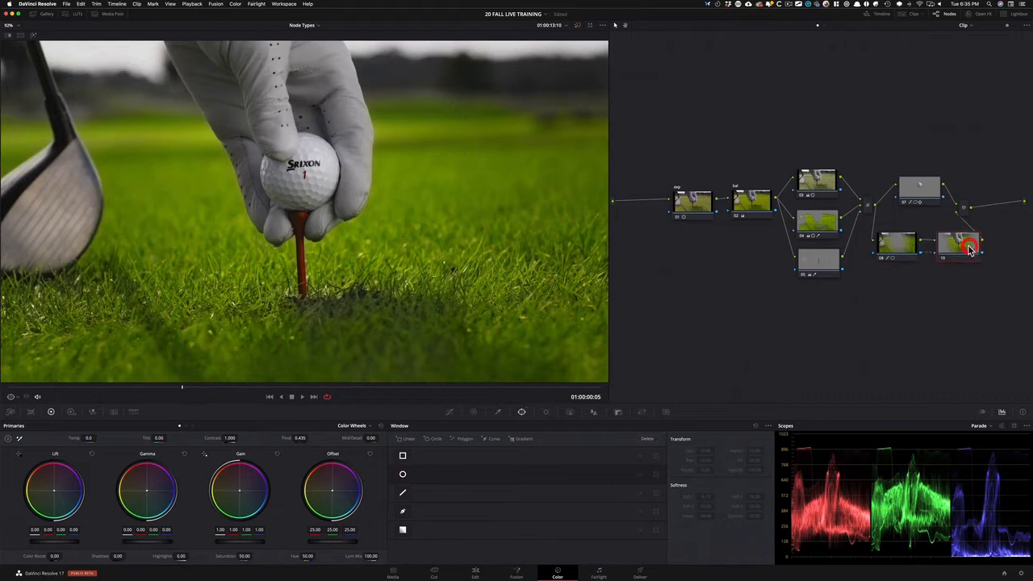
{"action": "left_click", "coordinate": [901, 251]}
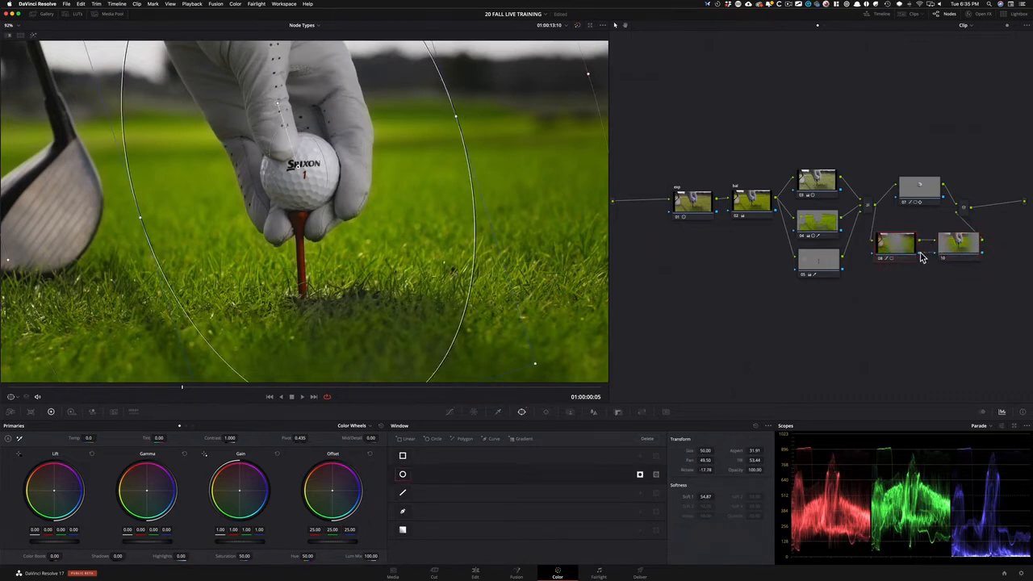
- Try moving node 08's window over the golf club to test node 10's linked selection, and return it to the gloved hand
{"action": "left_click", "coordinate": [897, 250]}
{"action": "left_click_drag", "start_coordinate": [313, 170], "coordinate": [58, 269]}
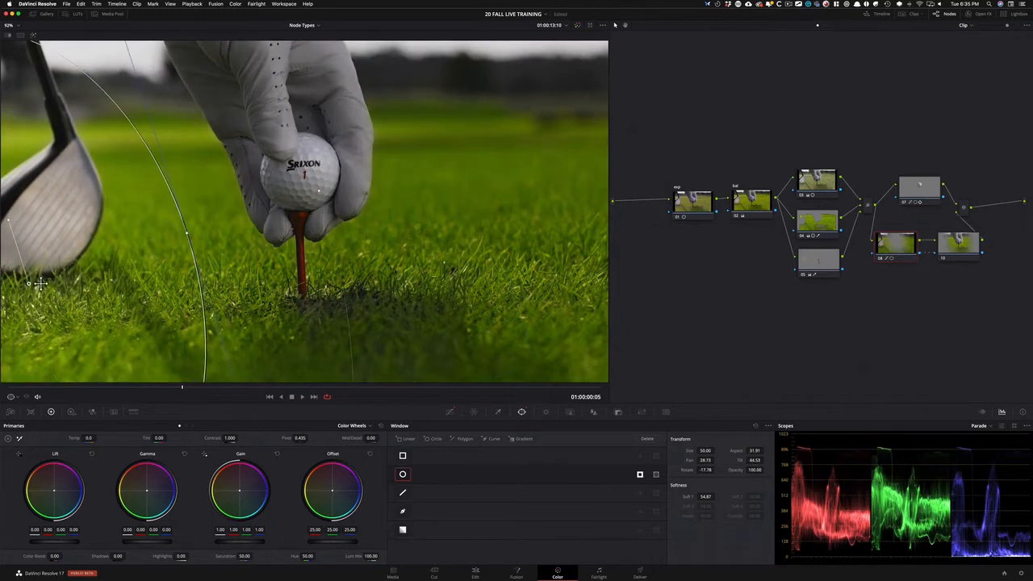
{"action": "left_click", "coordinate": [962, 250]}
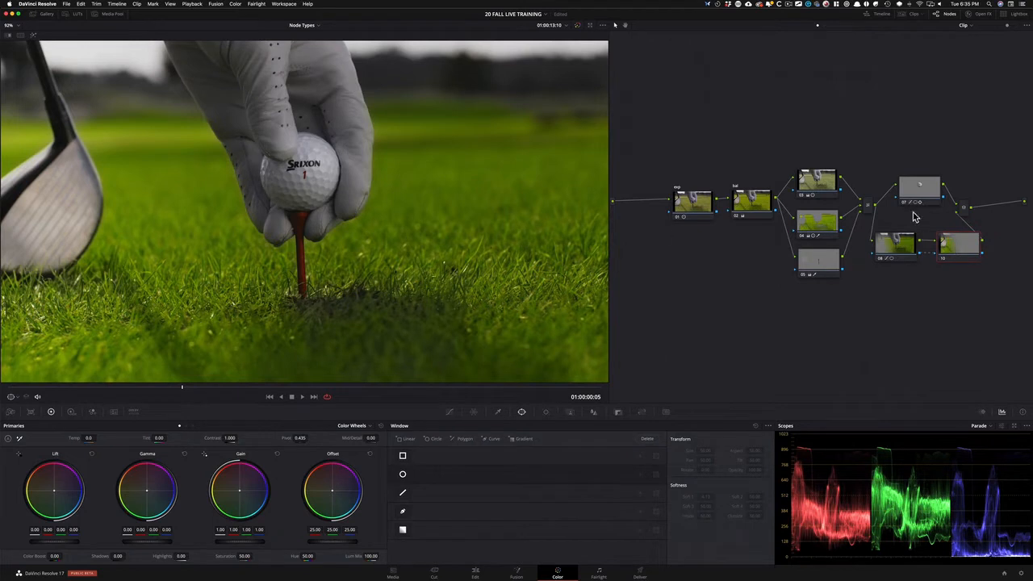
{"action": "left_click", "coordinate": [886, 256]}
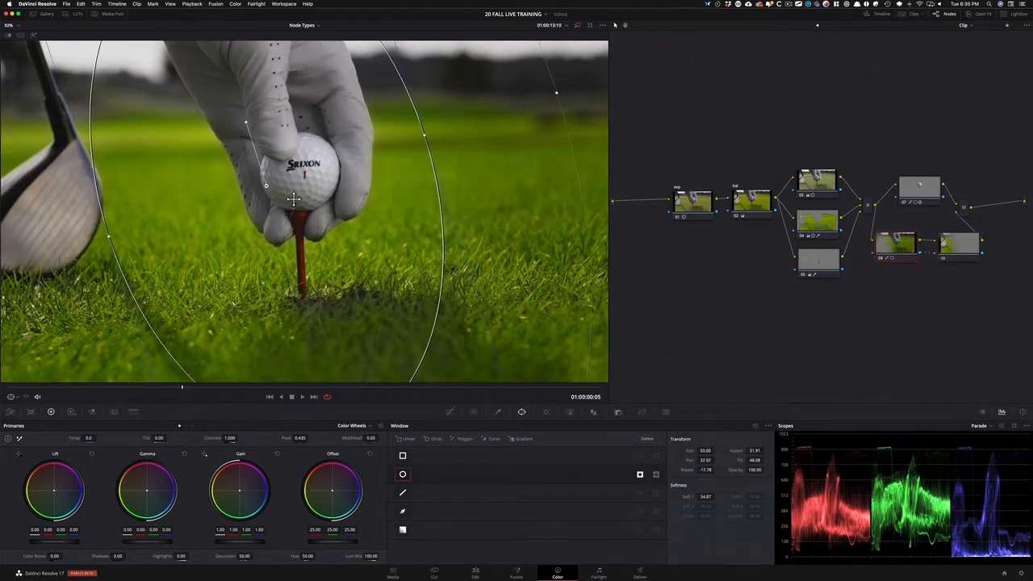
{"action": "left_click_drag", "start_coordinate": [316, 181], "coordinate": [326, 185]}
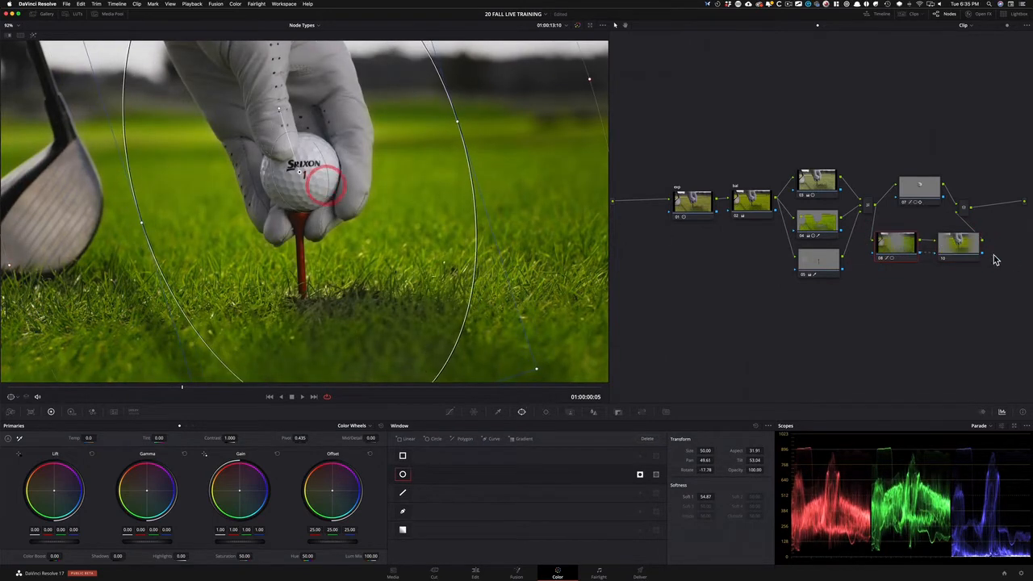
{"action": "left_click", "coordinate": [960, 252]}
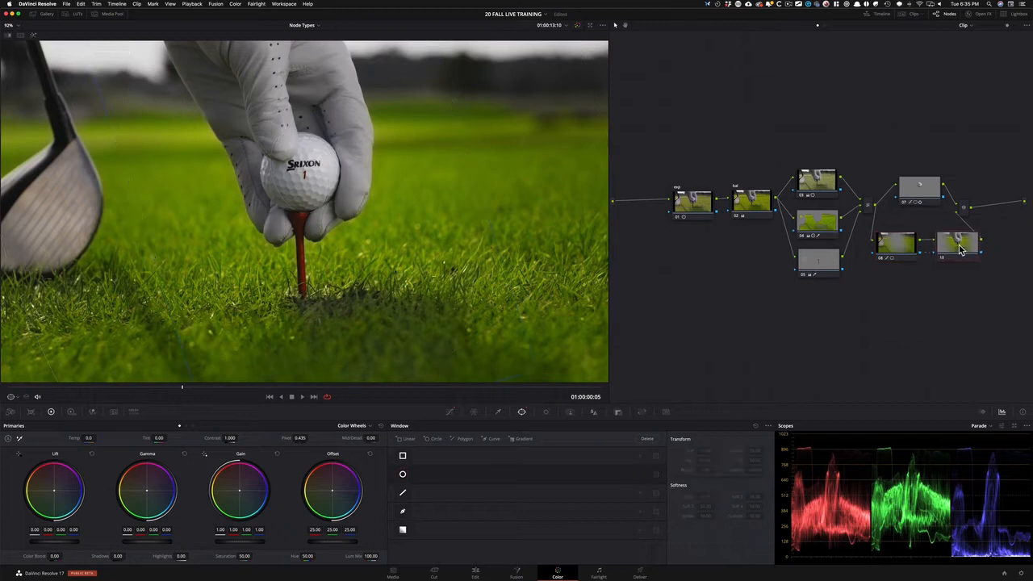
- Brighten the area inside the ellipse on node 10 by raising the custom curve's upper handle with editable splines, and compare it off and on
{"action": "left_click", "coordinate": [898, 247]}
{"action": "left_click", "coordinate": [893, 252]}
{"action": "key", "text": "shift"}
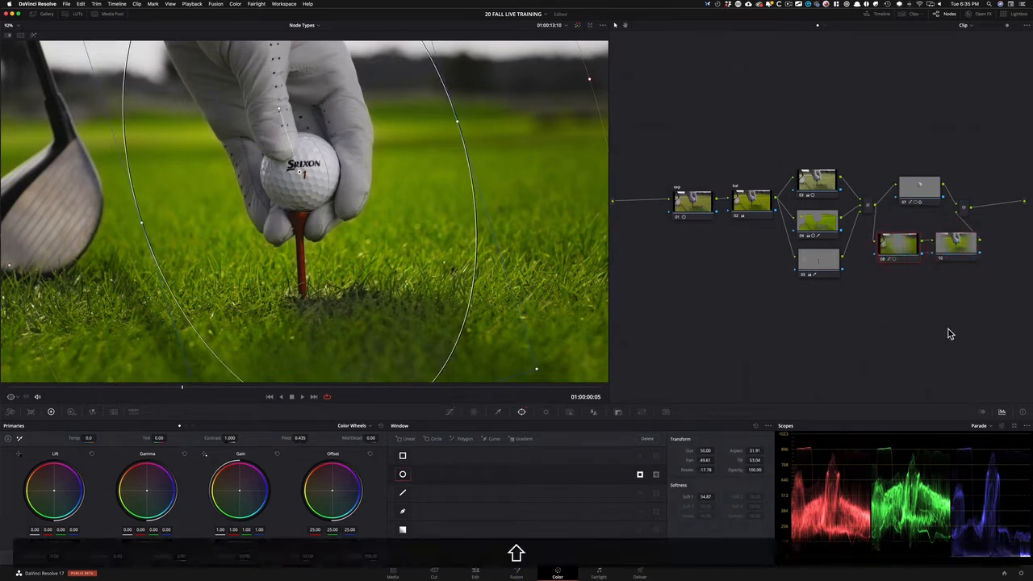
{"action": "left_click", "coordinate": [968, 244]}
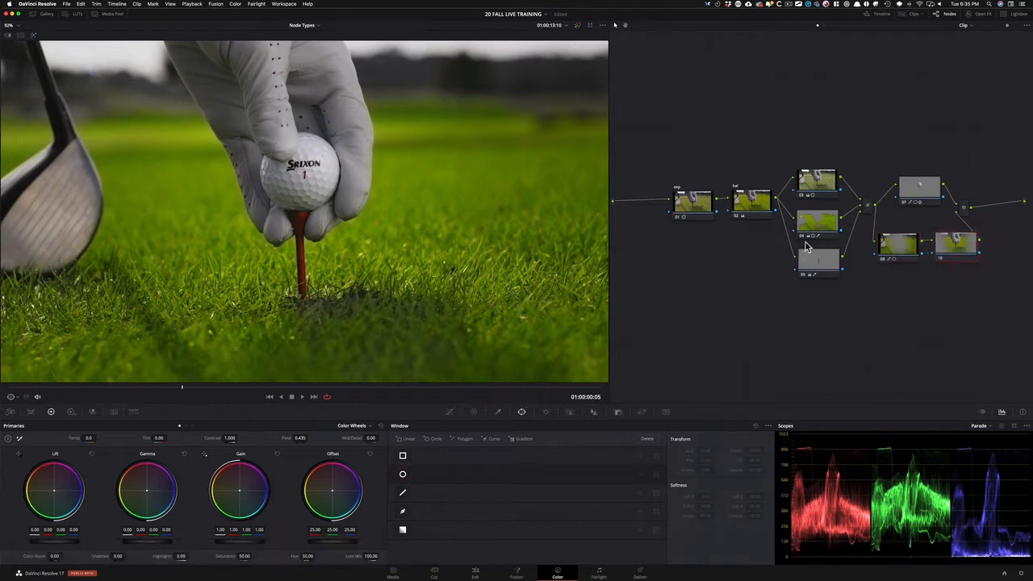
{"action": "left_click", "coordinate": [450, 411]}
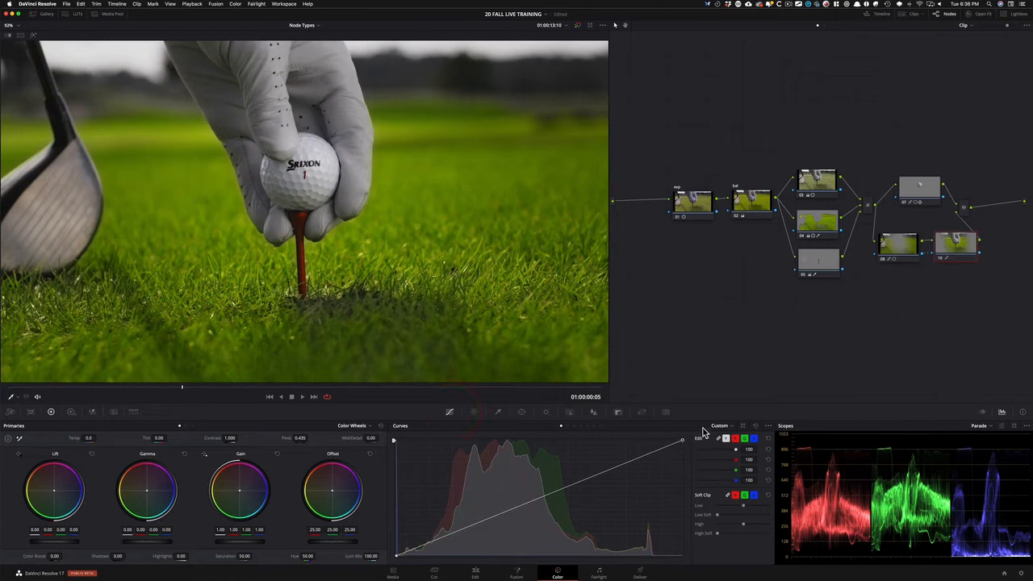
{"action": "left_click", "coordinate": [769, 425]}
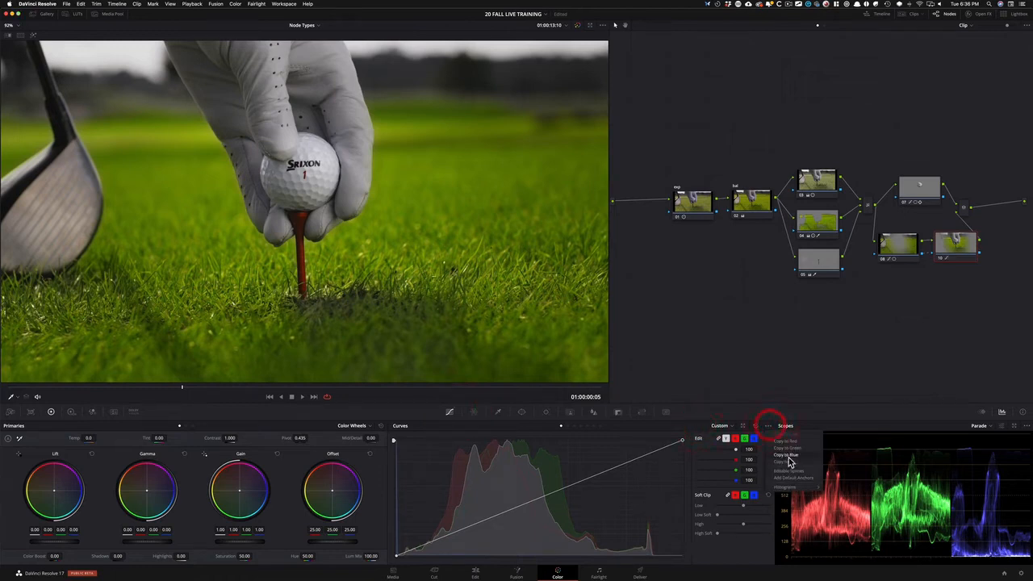
{"action": "left_click", "coordinate": [791, 477]}
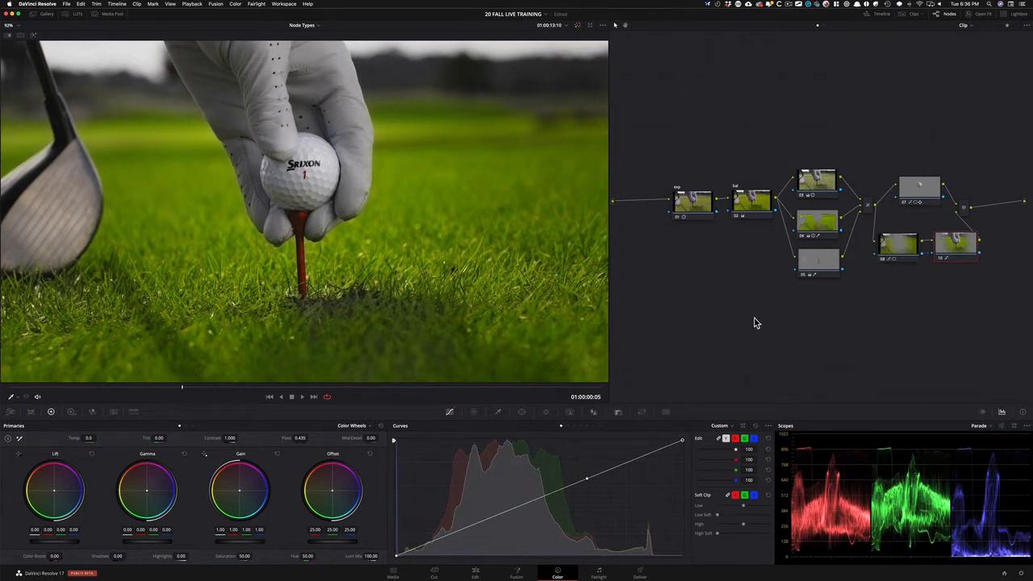
{"action": "left_click_drag", "start_coordinate": [587, 482], "coordinate": [586, 463]}
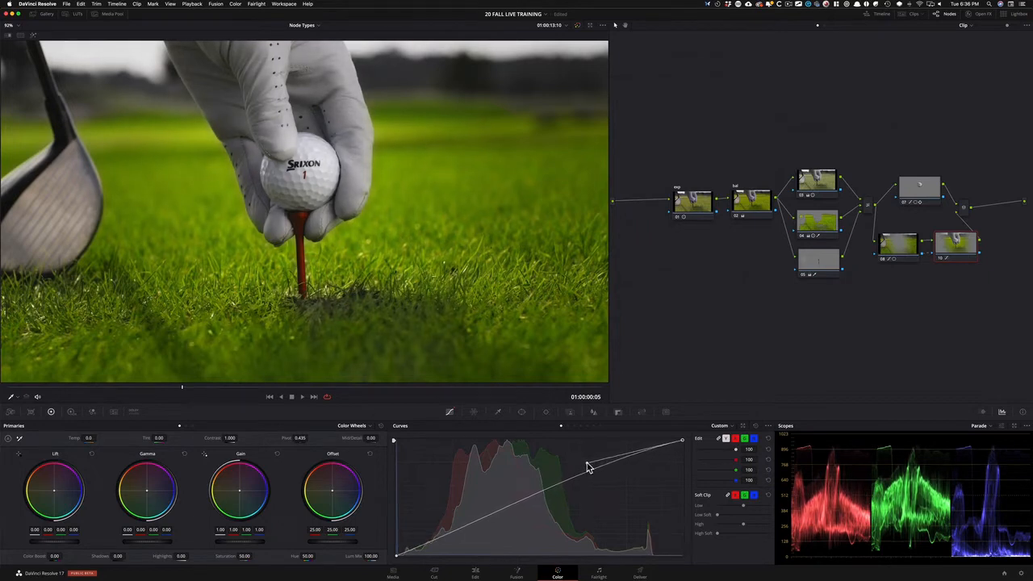
{"action": "key", "text": "super+d"}
{"action": "key", "text": "super+d"}
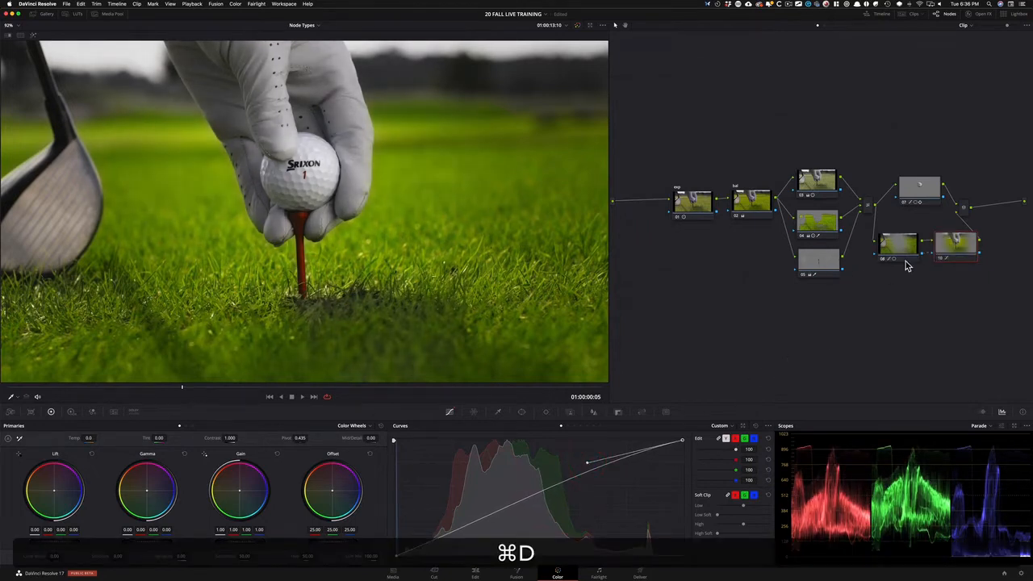
- Compare the image with nodes 08 and 10 switched off and on together
{"action": "key", "text": "super+d"}
{"action": "key", "text": "super+d"}
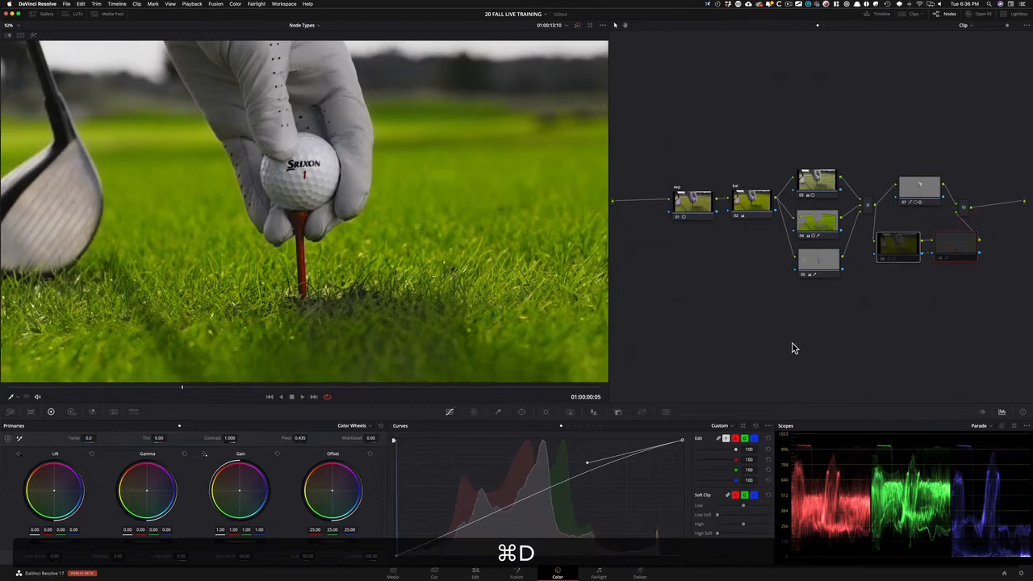
{"action": "key", "text": "super+d"}
{"action": "key", "text": "super+d"}
{"action": "key", "text": "super+d"}
{"action": "key", "text": "super+d"}
{"action": "key", "text": "super+d"}
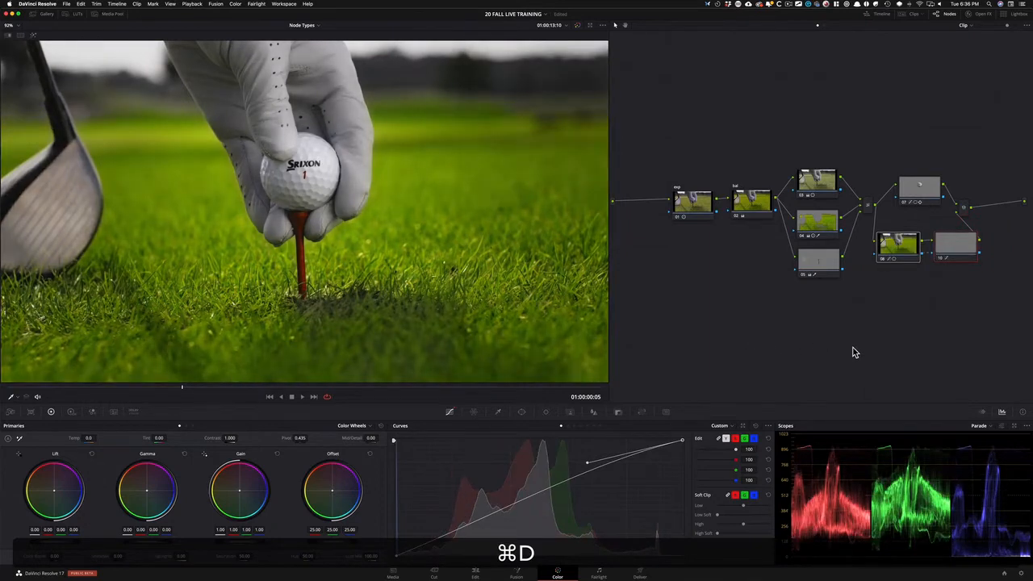
{"action": "key", "text": "super+d"}
{"action": "key", "text": "super+d"}
{"action": "key", "text": "super+d"}
{"action": "key", "text": "super+d"}
{"action": "key", "text": "super+d"}
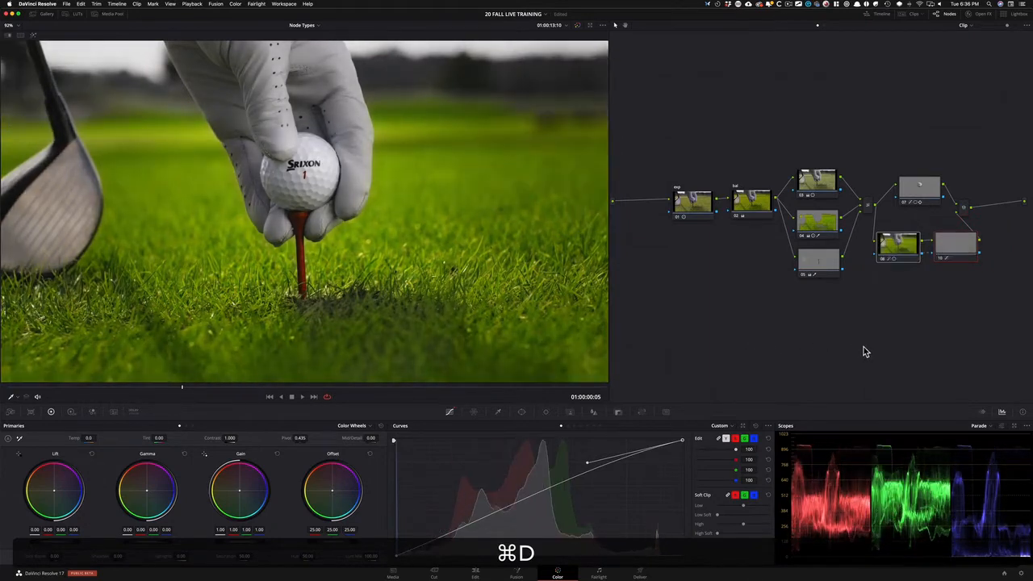
{"action": "key", "text": "super+d"}
{"action": "key", "text": "super+d"}
{"action": "key", "text": "super+d"}
{"action": "key", "text": "super+d"}
{"action": "key", "text": "super+d"}
{"action": "key", "text": "super+d"}
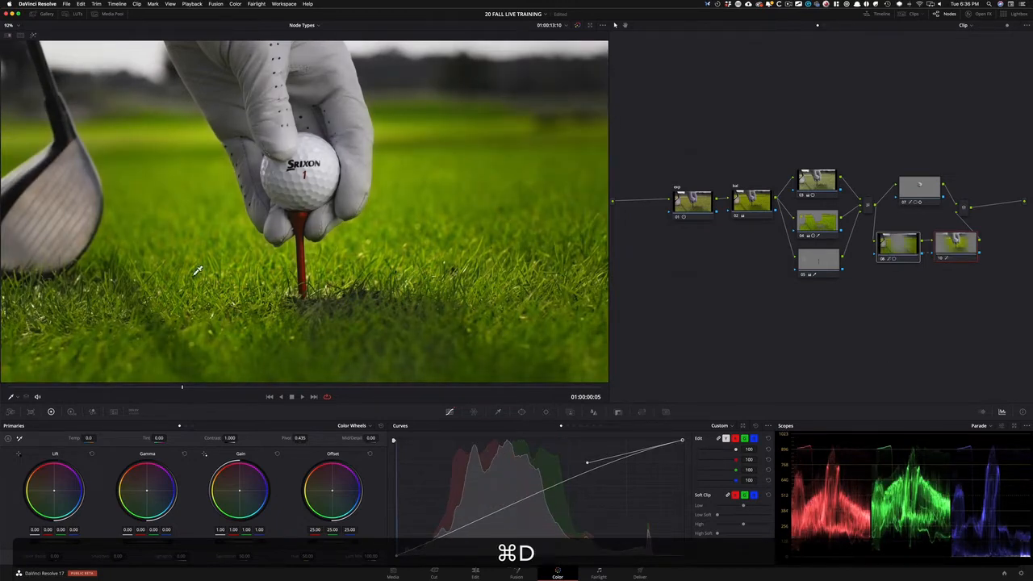
{"action": "key", "text": "super+d"}
{"action": "key", "text": "super+d"}
{"action": "key", "text": "super+d"}
{"action": "key", "text": "super+d"}
{"action": "left_click", "coordinate": [910, 285]}
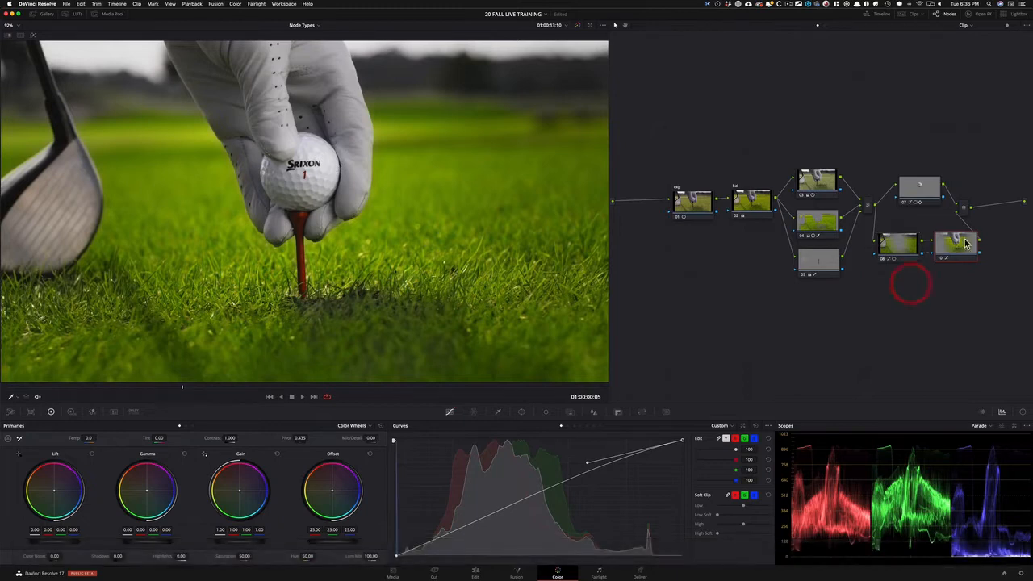
- Try moving node 08's elliptical window onto the golf club, compare node 10 off and on, and return the window to the ball
{"action": "left_click", "coordinate": [904, 246]}
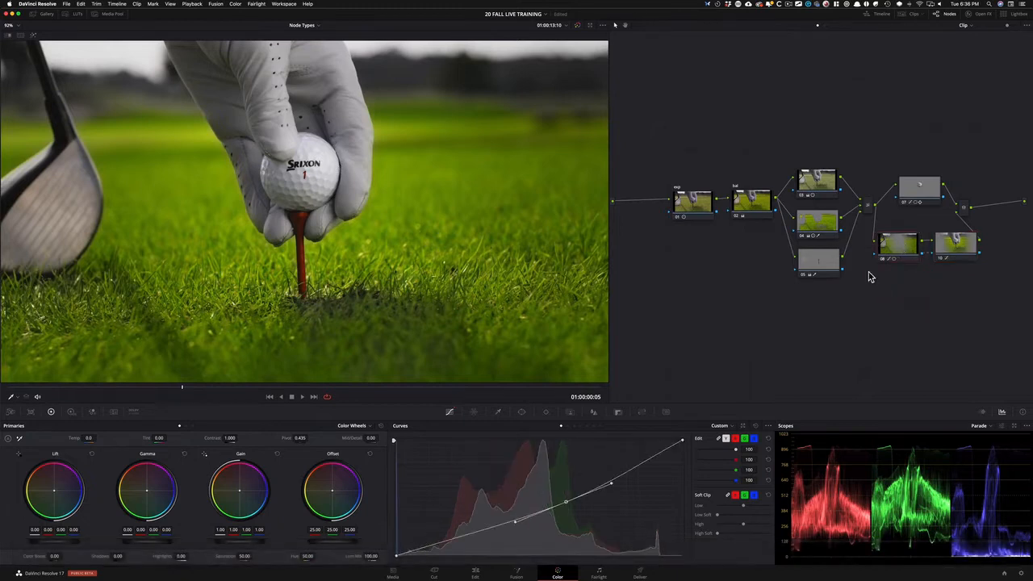
{"action": "left_click", "coordinate": [522, 412]}
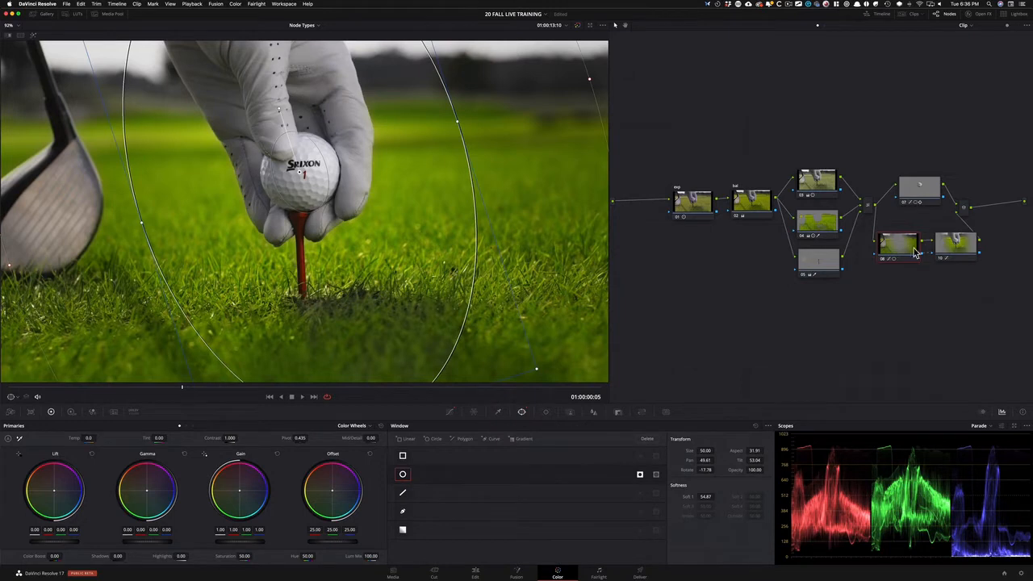
{"action": "left_click_drag", "start_coordinate": [302, 197], "coordinate": [35, 215]}
{"action": "left_click", "coordinate": [953, 246]}
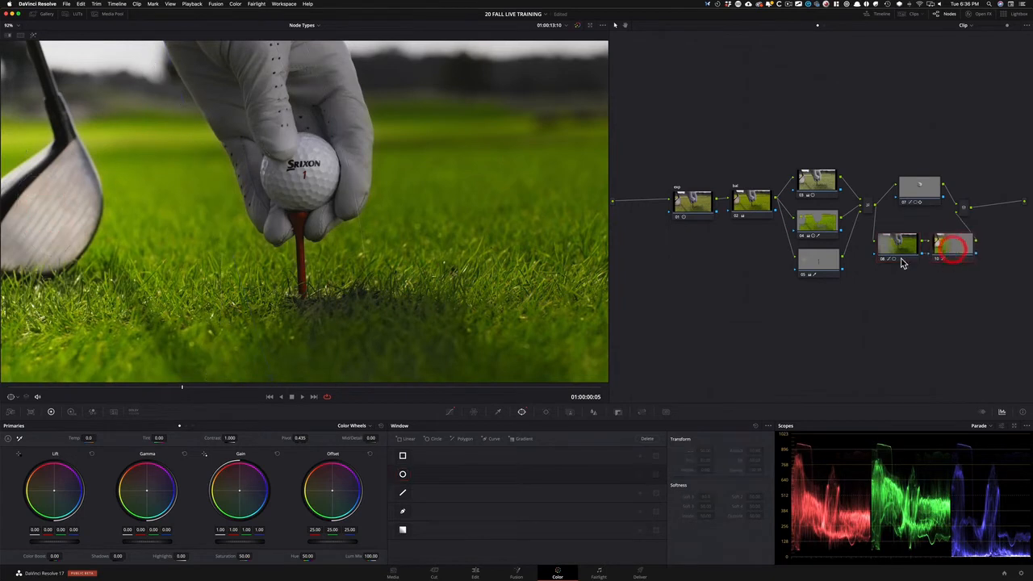
{"action": "key", "text": "ctrl+d"}
{"action": "key", "text": "ctrl+d"}
{"action": "key", "text": "ctrl+d"}
{"action": "key", "text": "ctrl+d"}
{"action": "left_click", "coordinate": [896, 238]}
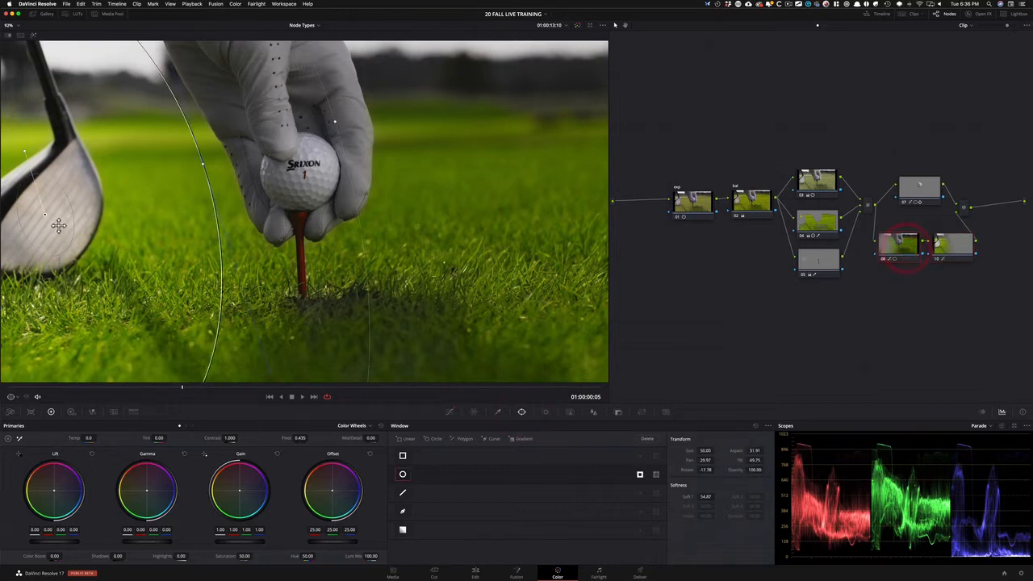
{"action": "left_click_drag", "start_coordinate": [320, 174], "coordinate": [294, 173]}
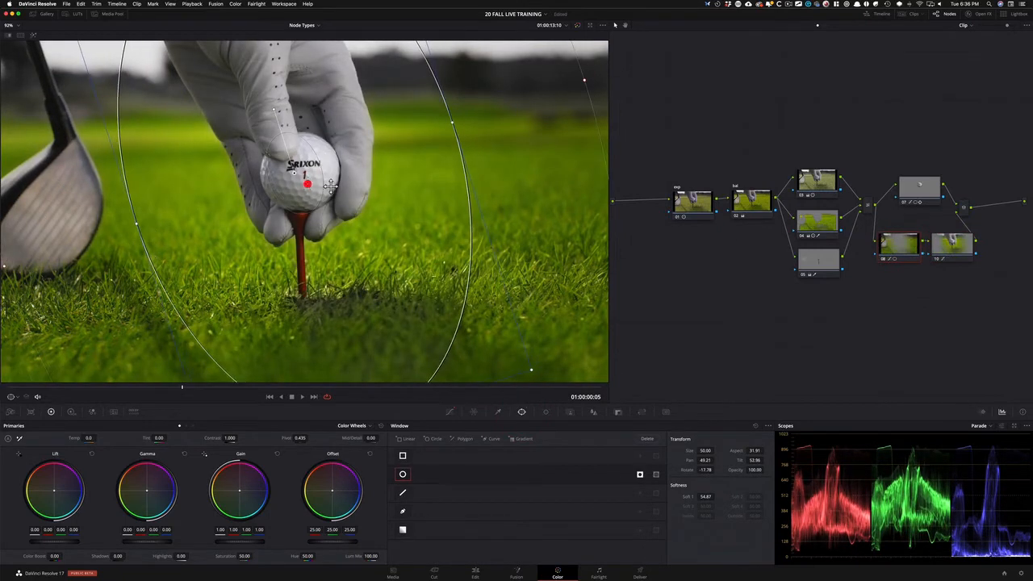
- Select nodes 07, 08, 10 and their Layer Mixer, and compare the image with the whole group off and on
{"action": "left_click_drag", "start_coordinate": [943, 265], "coordinate": [982, 156]}
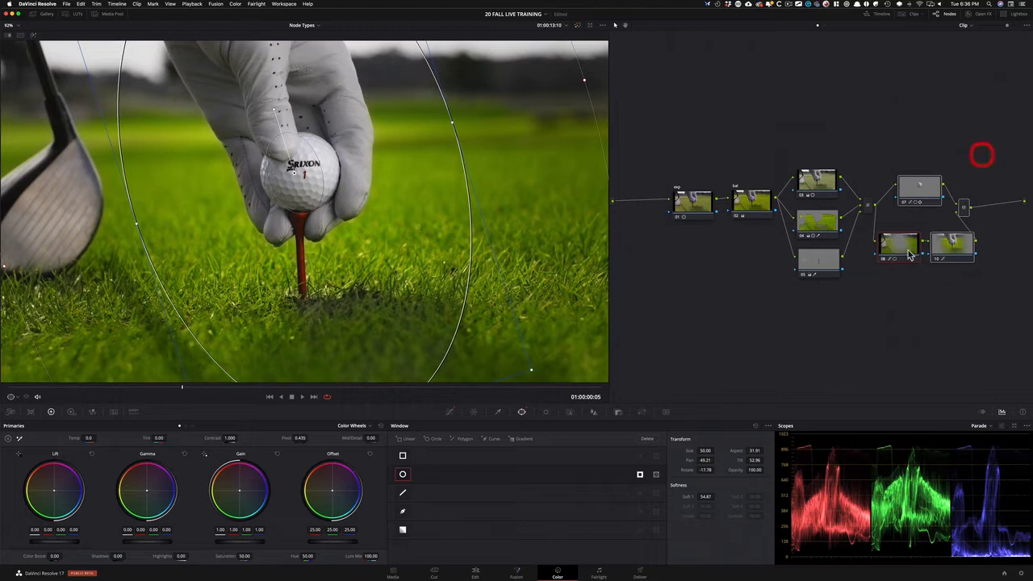
{"action": "key", "text": "super+d"}
{"action": "key", "text": "super+d"}
{"action": "key", "text": "super+d"}
{"action": "key", "text": "super+d"}
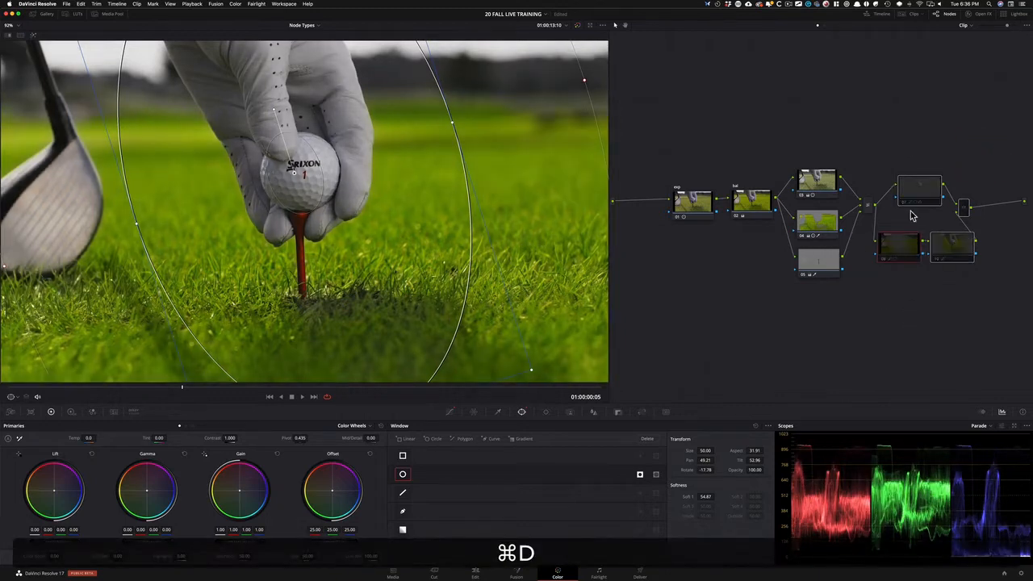
{"action": "left_click", "coordinate": [955, 117]}
- Examine what nodes 07 and 08 each contribute, switching node 08 off and on
{"action": "left_click", "coordinate": [915, 190]}
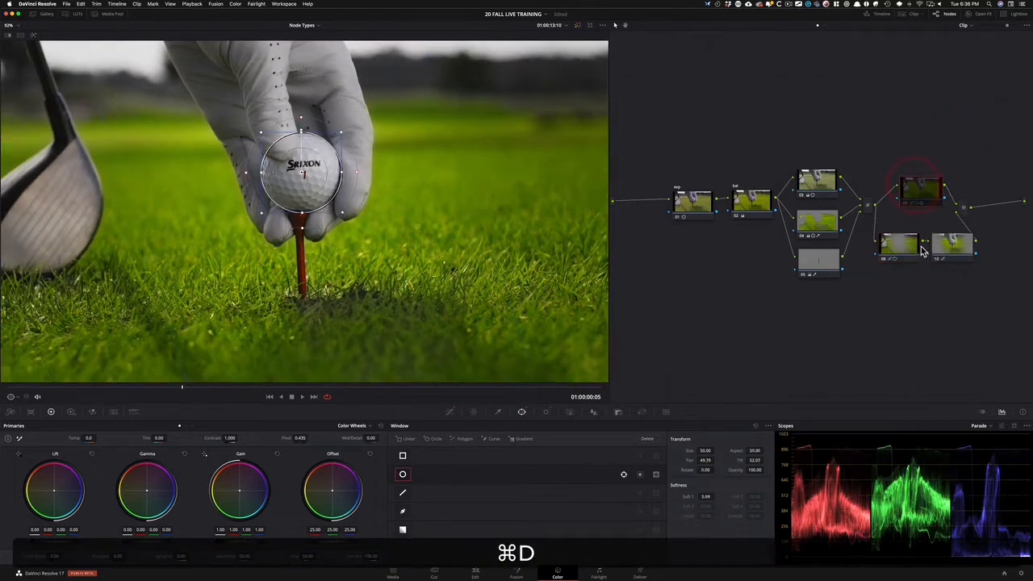
{"action": "left_click", "coordinate": [899, 244]}
{"action": "key", "text": "super+d"}
{"action": "key", "text": "super+d"}
{"action": "key", "text": "super+d"}
{"action": "key", "text": "super+d"}
{"action": "key", "text": "super+d"}
{"action": "key", "text": "super+d"}
- Examine node 10's own contribution to the grade by repeatedly switching it off and on
{"action": "left_click", "coordinate": [940, 244]}
{"action": "key", "text": "super+d"}
{"action": "key", "text": "super+d"}
{"action": "key", "text": "super+d"}
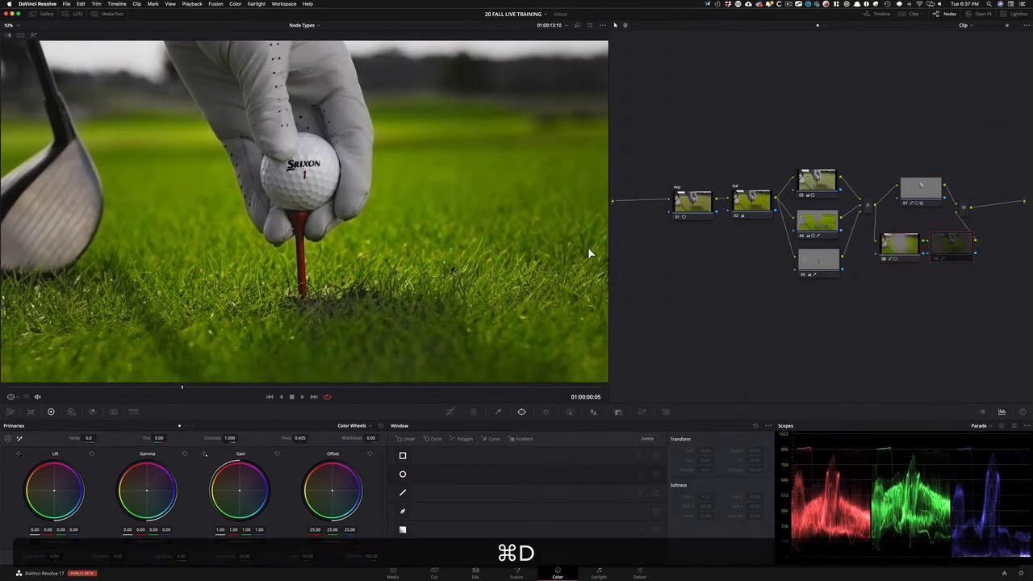
{"action": "key", "text": "super+d"}
{"action": "key", "text": "super+d"}
{"action": "key", "text": "super+d"}
{"action": "key", "text": "super+d"}
{"action": "key", "text": "super+d"}
{"action": "key", "text": "super+d"}
{"action": "key", "text": "super+d"}
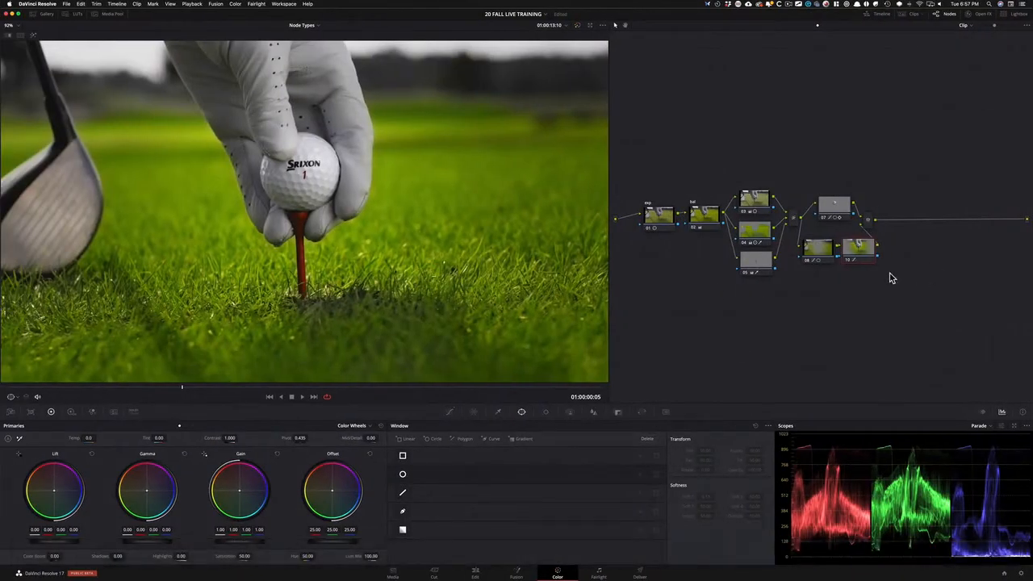
- Add a serial node after the second Layer Mixer and space it further away along the output line
{"action": "left_click", "coordinate": [872, 183]}
{"action": "left_click", "coordinate": [867, 220]}
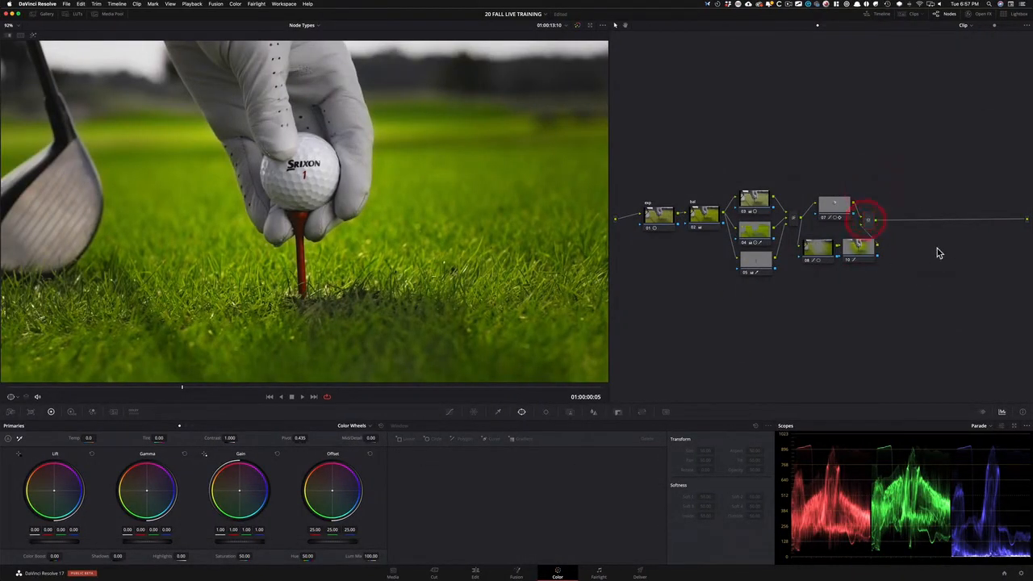
{"action": "key", "text": "alt+s"}
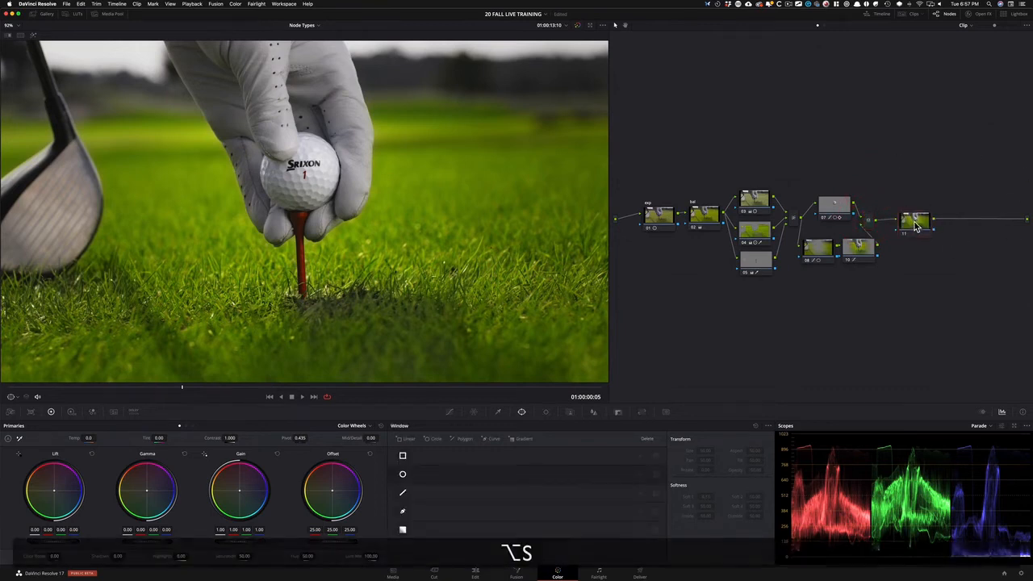
{"action": "left_click_drag", "start_coordinate": [926, 227], "coordinate": [944, 227]}
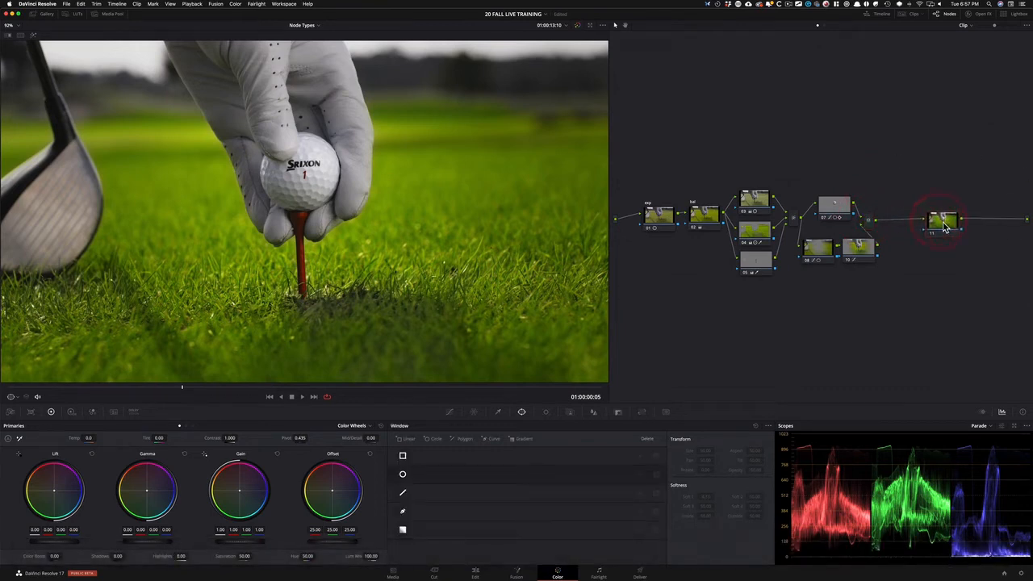
- Add a Key Mixer node to the graph and place it beneath node 10
{"action": "right_click", "coordinate": [825, 294]}
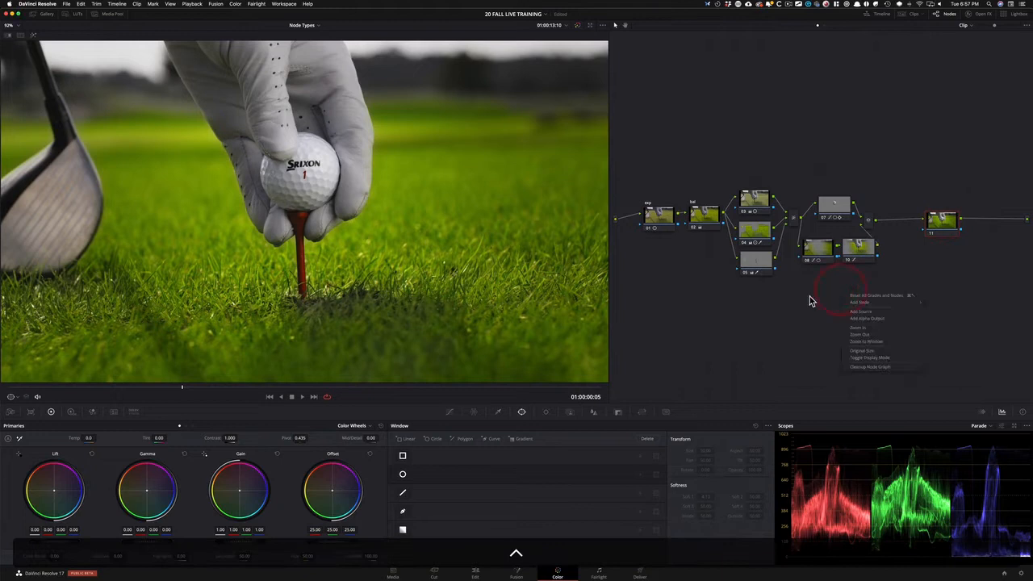
{"action": "mouse_move", "coordinate": [867, 304]}
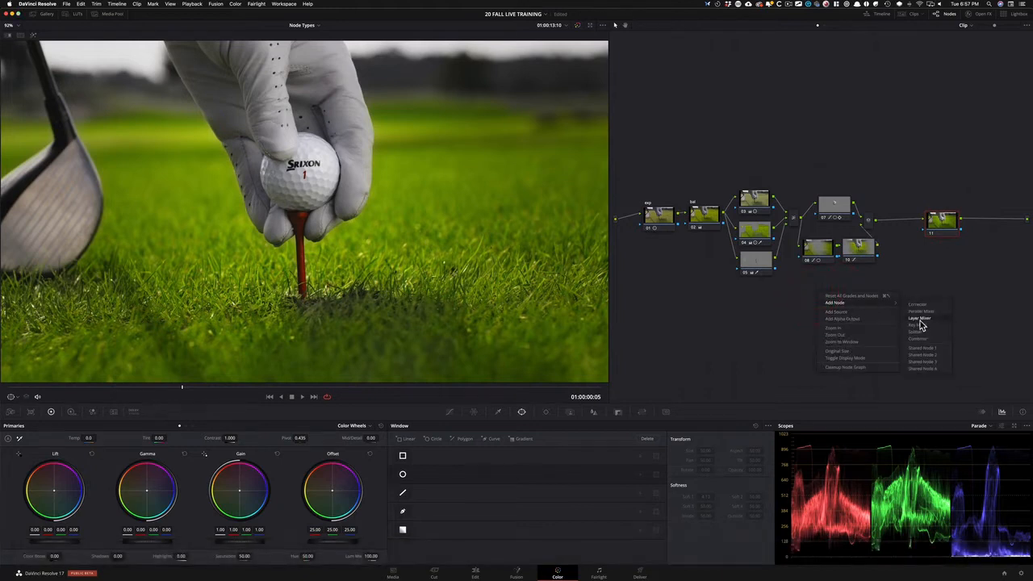
{"action": "left_click", "coordinate": [935, 327]}
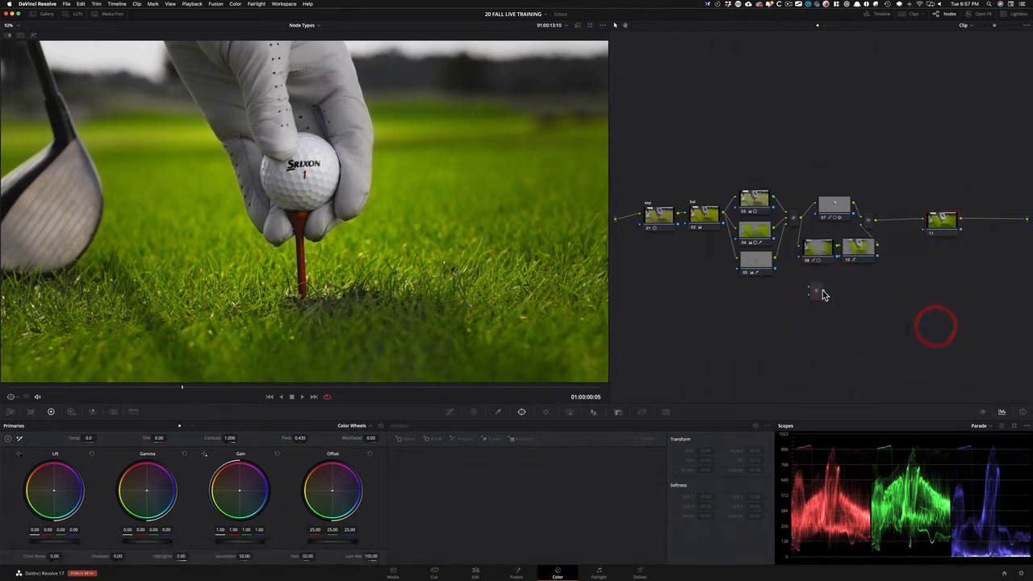
{"action": "left_click_drag", "start_coordinate": [819, 294], "coordinate": [854, 293]}
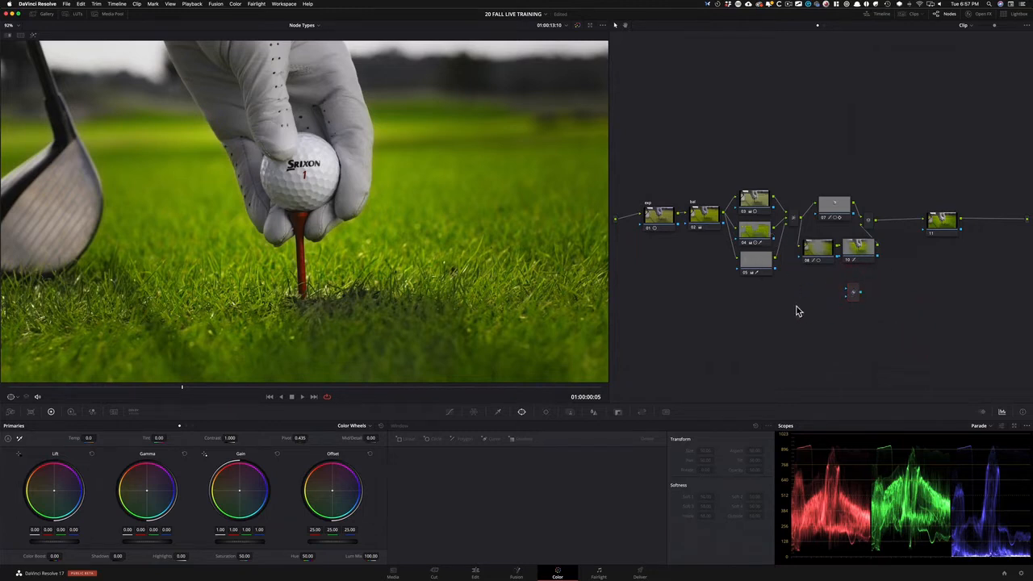
- Connect the key outputs of nodes 04 and 05 to the Key Mixer's two inputs
{"action": "left_click", "coordinate": [748, 234]}
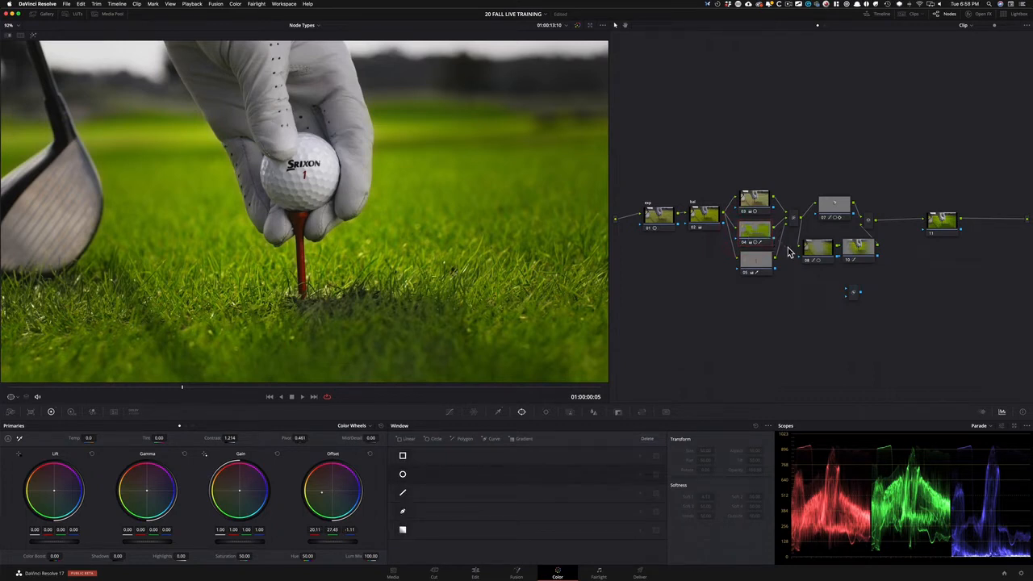
{"action": "left_click", "coordinate": [823, 288]}
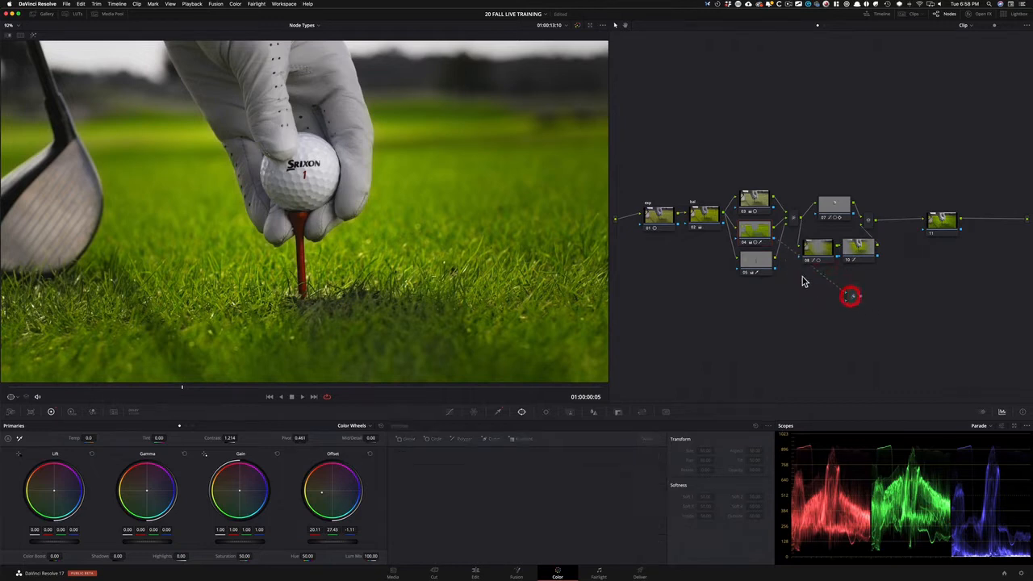
{"action": "left_click", "coordinate": [755, 263]}
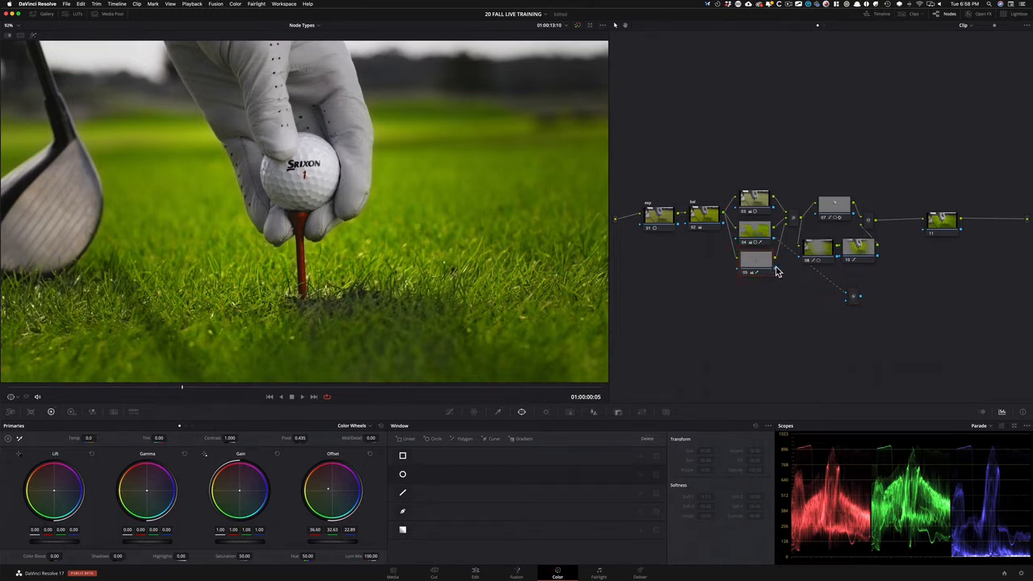
{"action": "left_click", "coordinate": [848, 302]}
{"action": "left_click", "coordinate": [851, 299]}
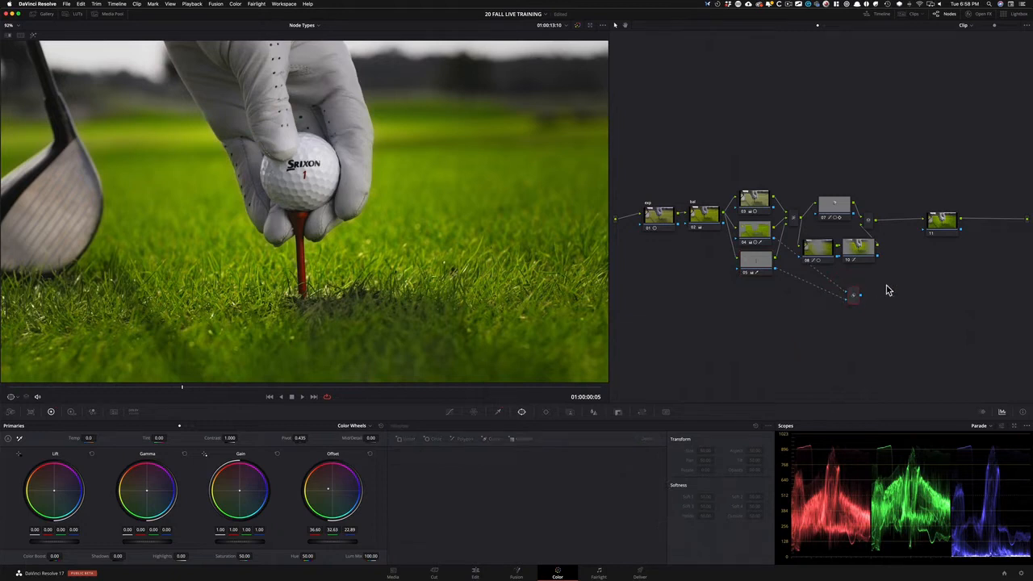
- Connect the Key Mixer's output to node 11's key input, check the combined selection in Highlight view, and reposition node 11
{"action": "left_click_drag", "start_coordinate": [860, 299], "coordinate": [933, 264]}
{"action": "left_click", "coordinate": [924, 230]}
{"action": "left_click", "coordinate": [947, 228]}
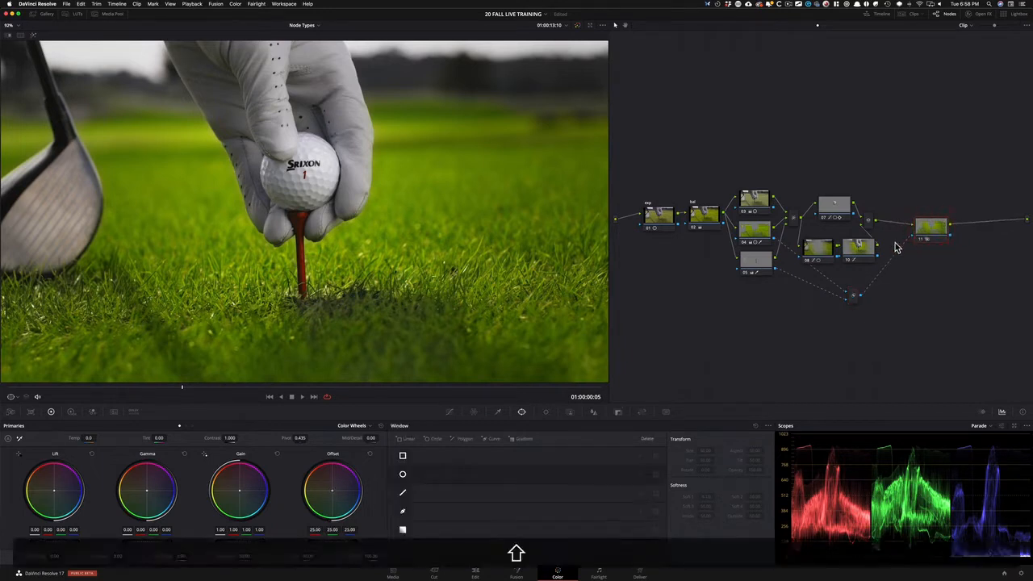
{"action": "key", "text": "shift+h"}
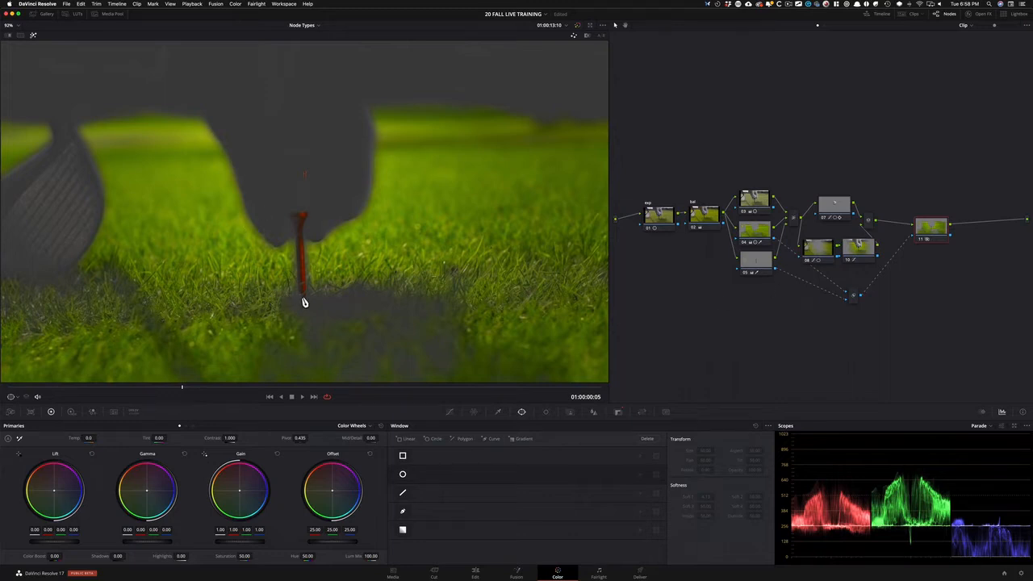
{"action": "key", "text": "shift+h"}
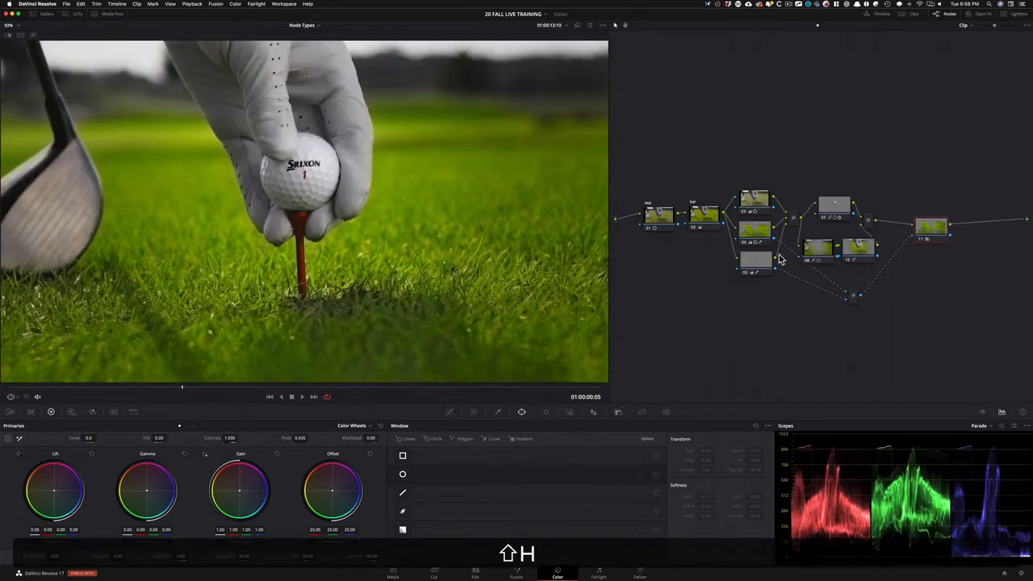
{"action": "left_click", "coordinate": [938, 237]}
{"action": "left_click_drag", "start_coordinate": [940, 241], "coordinate": [930, 238]}
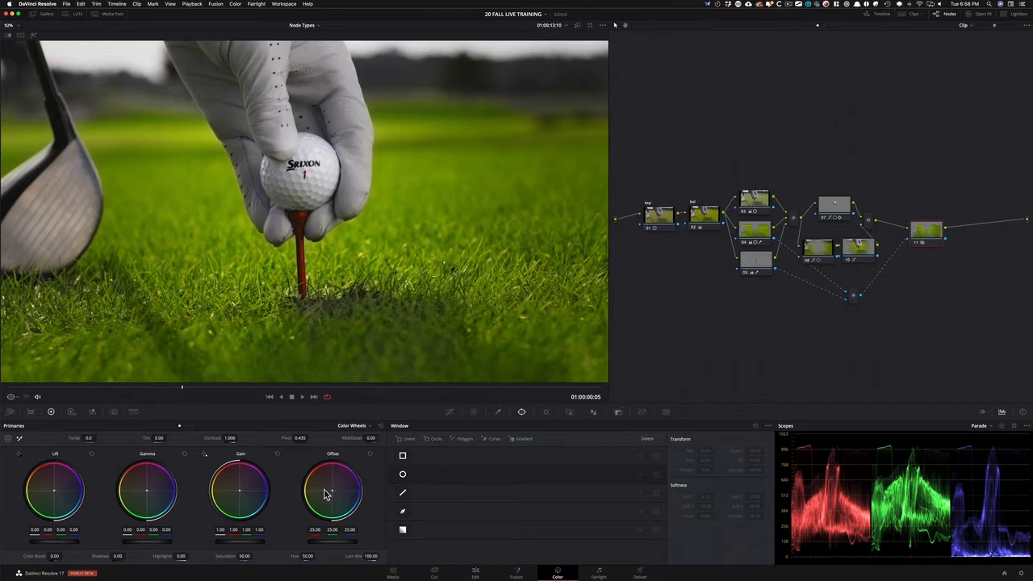
- Warm the last node's Offset to red 31.17, green 24.39 and blue 7.65, and compare the node off and on
{"action": "left_click_drag", "start_coordinate": [332, 490], "coordinate": [327, 487]}
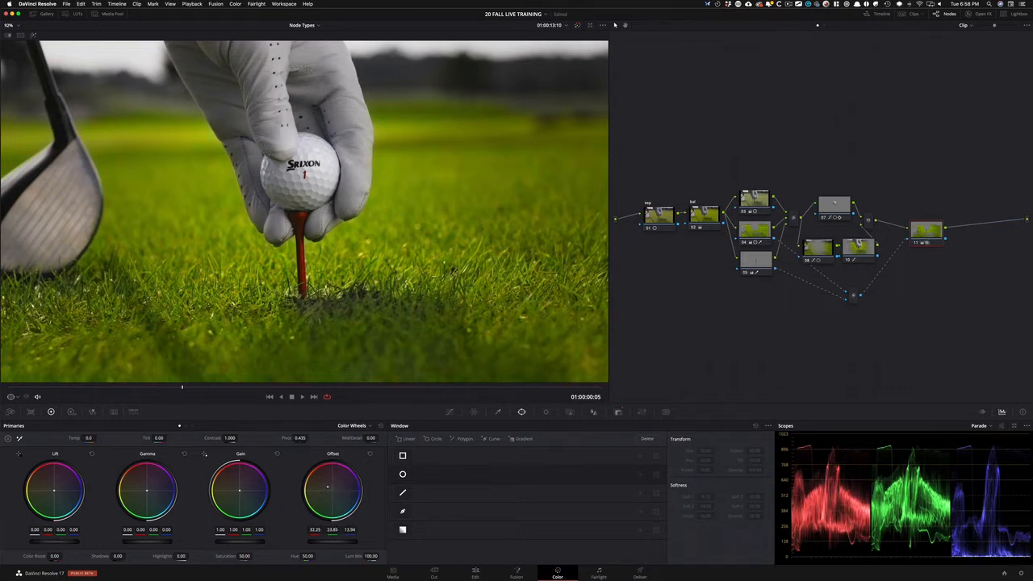
{"action": "left_click_drag", "start_coordinate": [326, 486], "coordinate": [325, 486]}
{"action": "key", "text": "super+d"}
{"action": "key", "text": "super+d"}
{"action": "key", "text": "super+d"}
{"action": "key", "text": "super+d"}
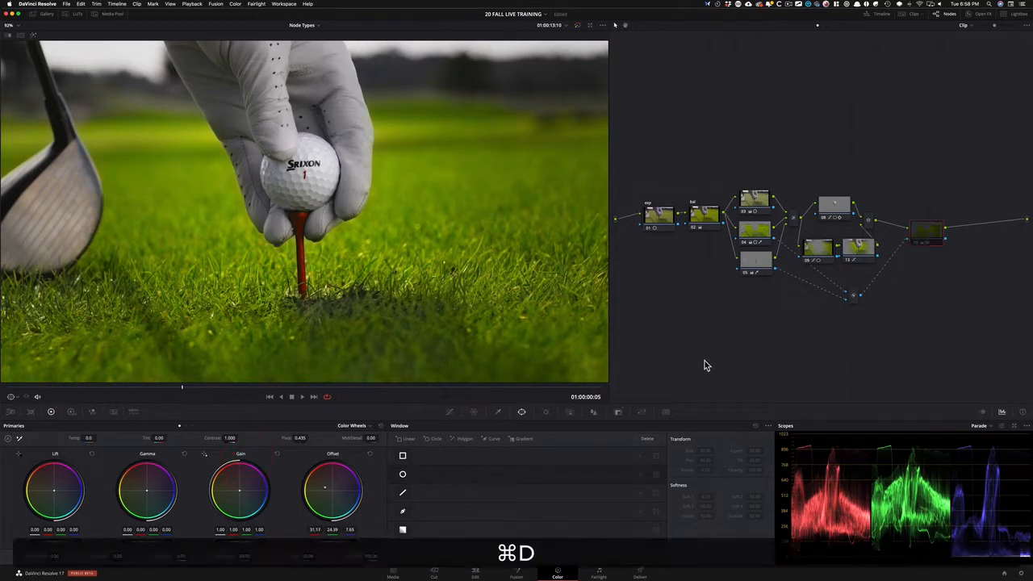
{"action": "key", "text": "super+d"}
{"action": "key", "text": "super+d"}
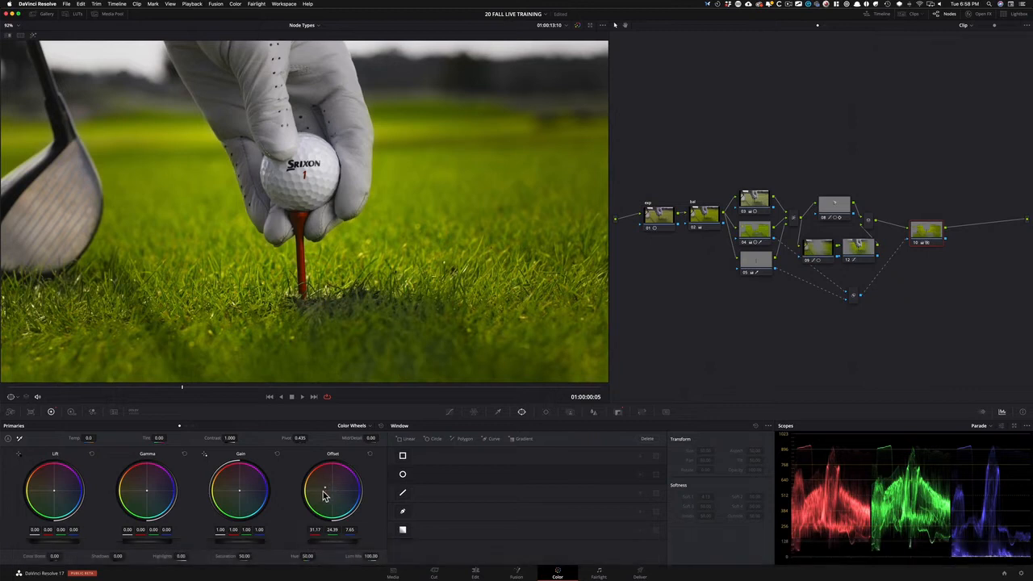
- Push the last node's Offset further toward yellow-orange, to about red 37, green 23 and blue 0, and compare it off and on
{"action": "left_click_drag", "start_coordinate": [325, 487], "coordinate": [320, 483]}
{"action": "key", "text": "super+d"}
{"action": "key", "text": "super+d"}
{"action": "key", "text": "super+d"}
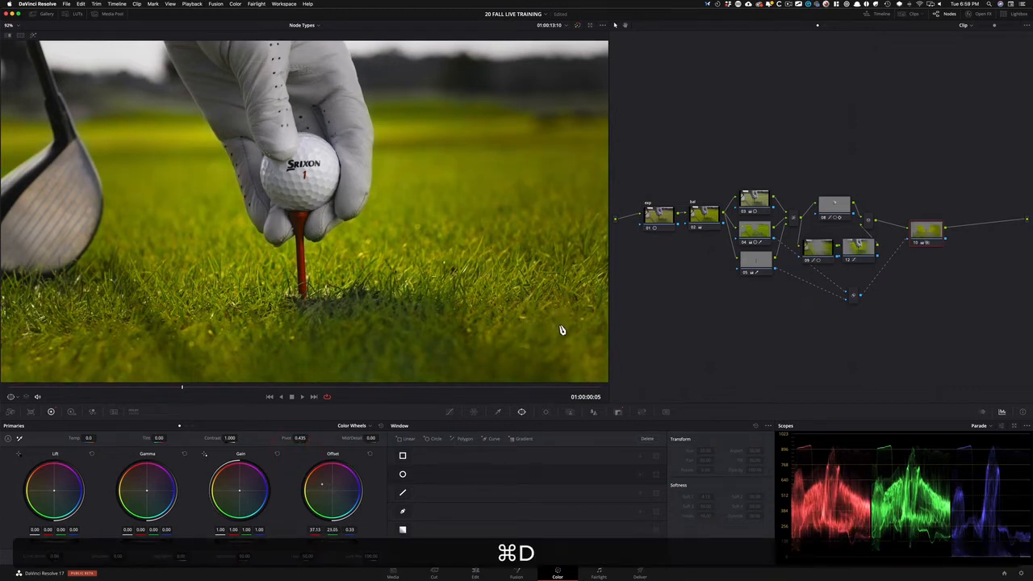
{"action": "key", "text": "super+d"}
{"action": "key", "text": "super+d"}
{"action": "key", "text": "super+d"}
{"action": "key", "text": "super+d"}
{"action": "key", "text": "super+d"}
{"action": "key", "text": "super+d"}
{"action": "key", "text": "super+d"}
{"action": "key", "text": "super+d"}
{"action": "key", "text": "super+d"}
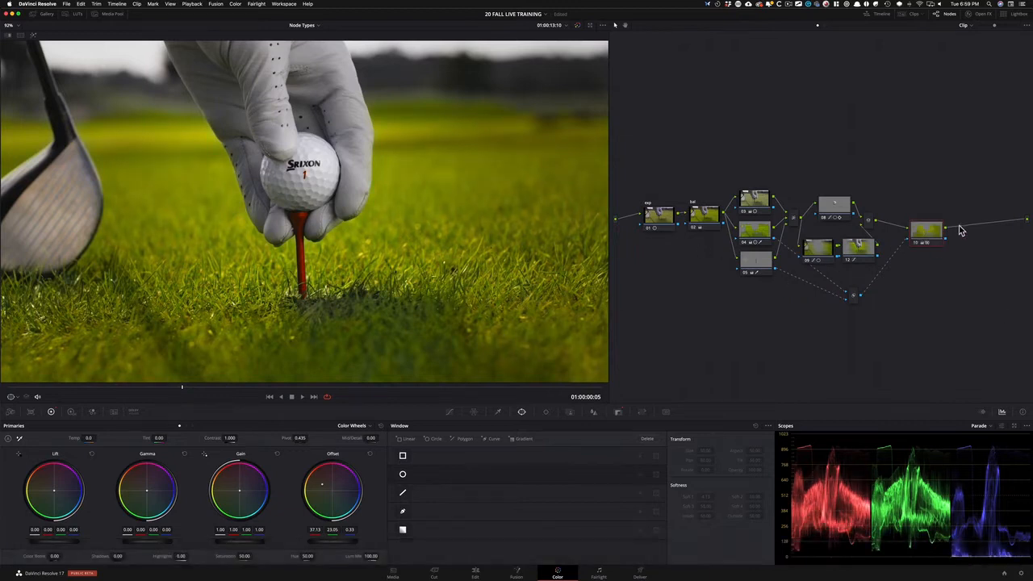
- Move the Key Mixer lower in the node graph, clear of the corrector nodes
{"action": "left_click", "coordinate": [928, 233]}
{"action": "left_click_drag", "start_coordinate": [853, 295], "coordinate": [848, 323]}
{"action": "left_click", "coordinate": [848, 322]}
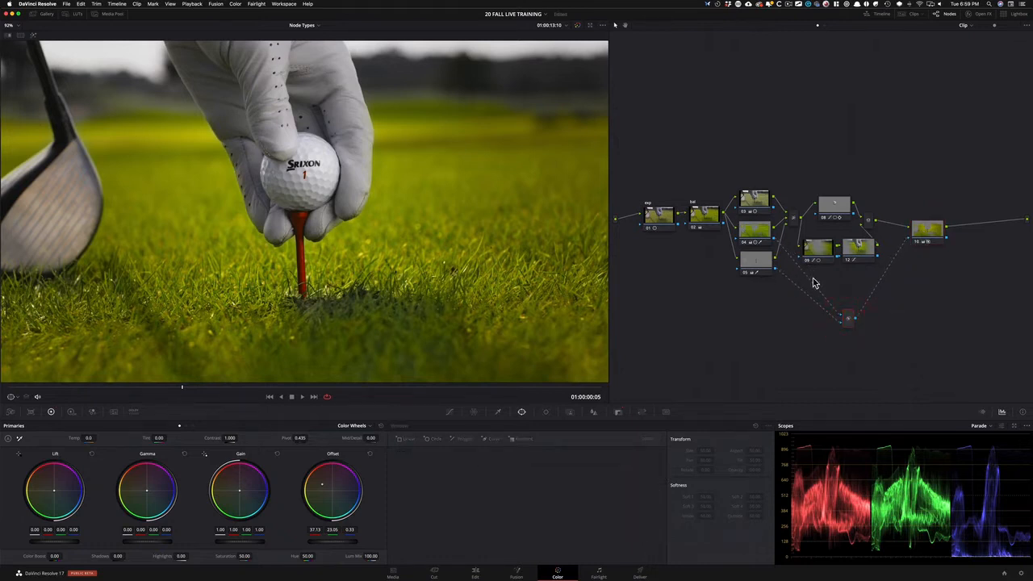
{"action": "left_click", "coordinate": [771, 286]}
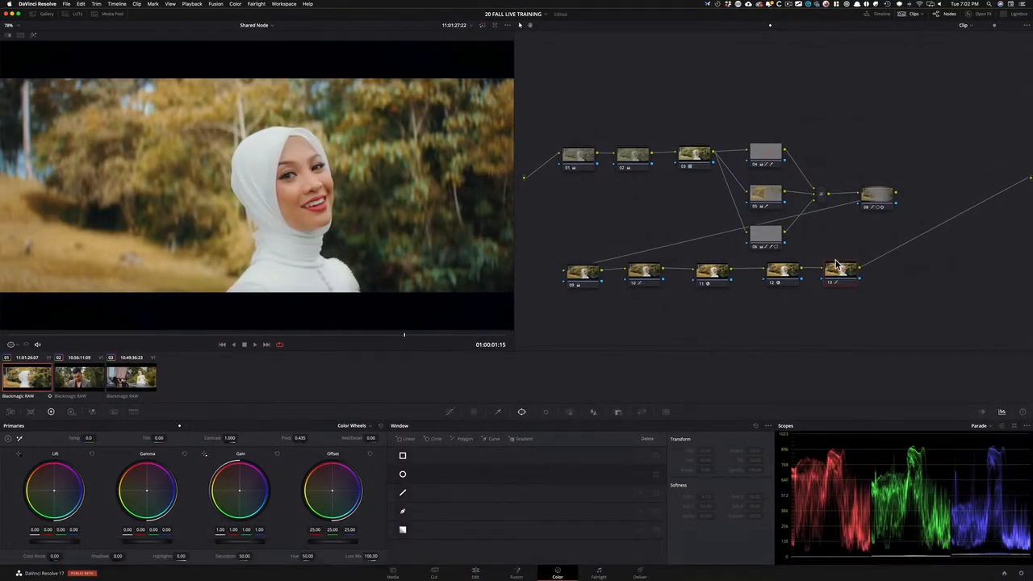
- Add a serial node after node 13, place it beneath node 09, and save it as a shared node
{"action": "key", "text": "alt+s"}
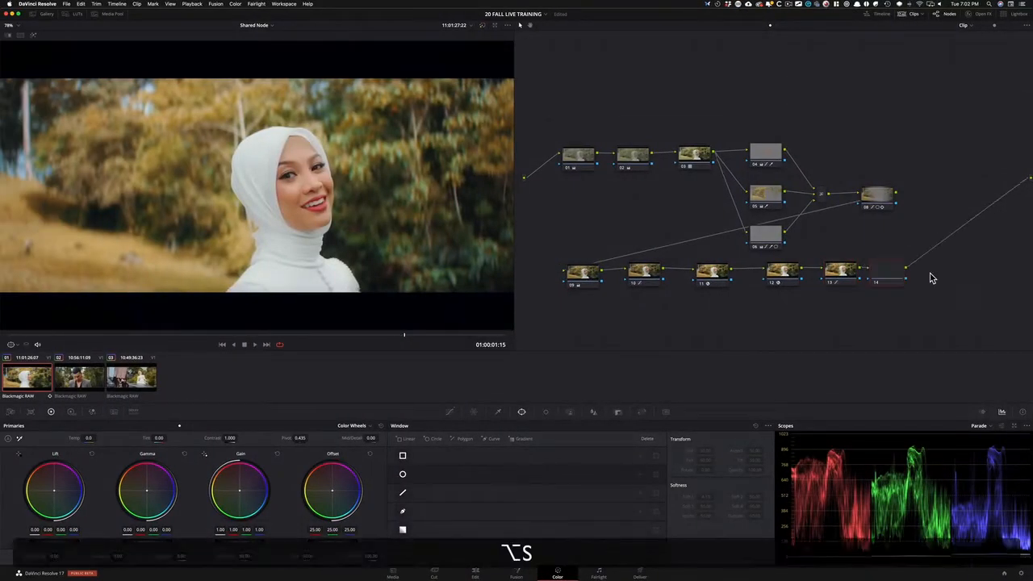
{"action": "left_click_drag", "start_coordinate": [891, 277], "coordinate": [586, 321]}
{"action": "right_click", "coordinate": [586, 320]}
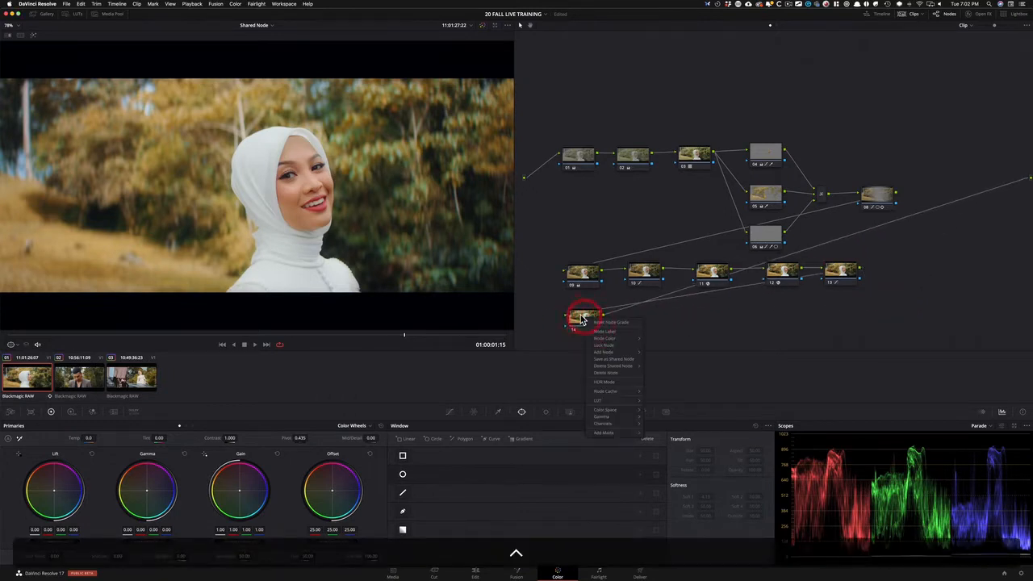
{"action": "left_click", "coordinate": [627, 361]}
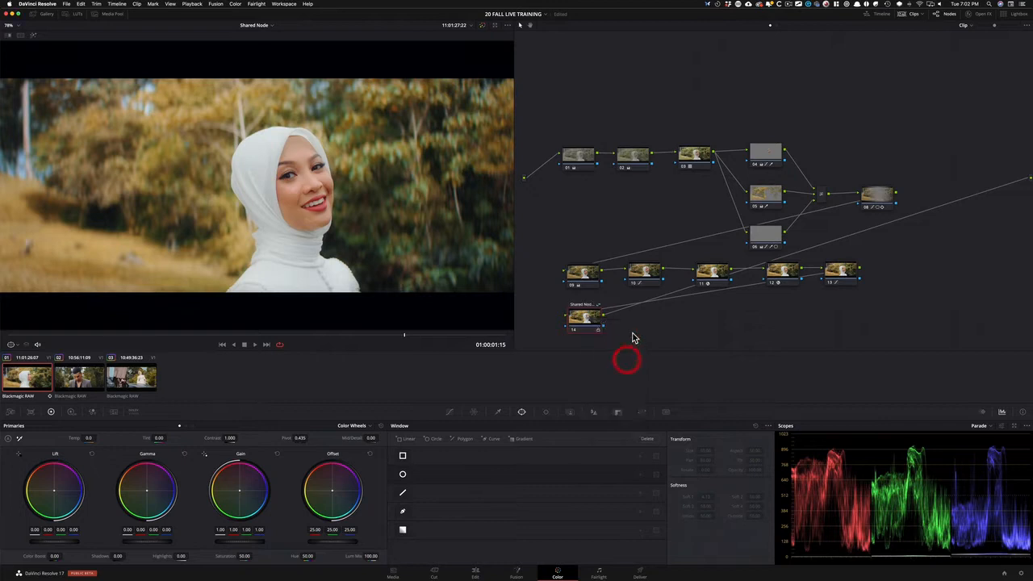
- Try to shift the Offset color balance on the locked shared node 14
{"action": "right_click", "coordinate": [590, 319]}
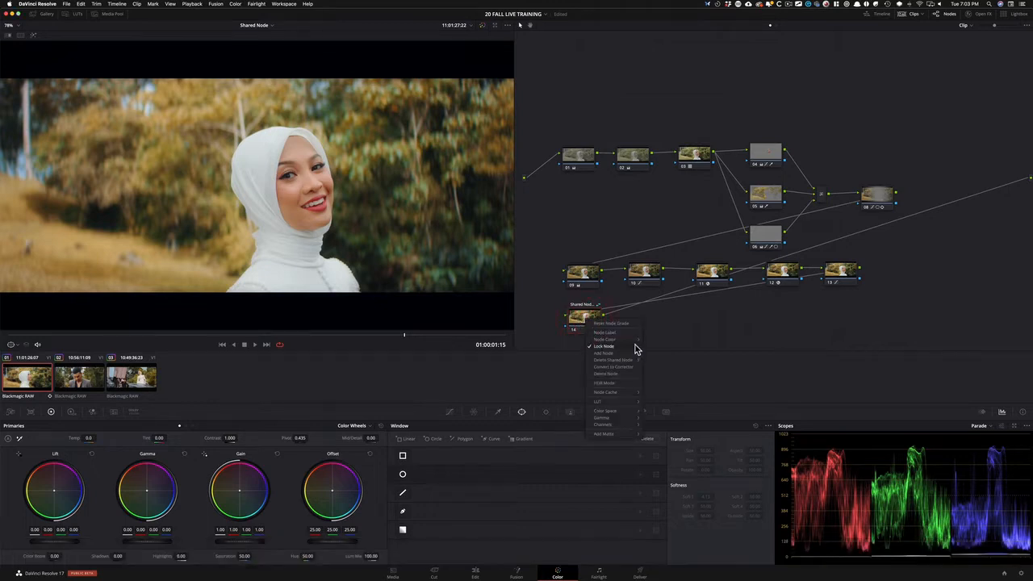
{"action": "left_click", "coordinate": [725, 336]}
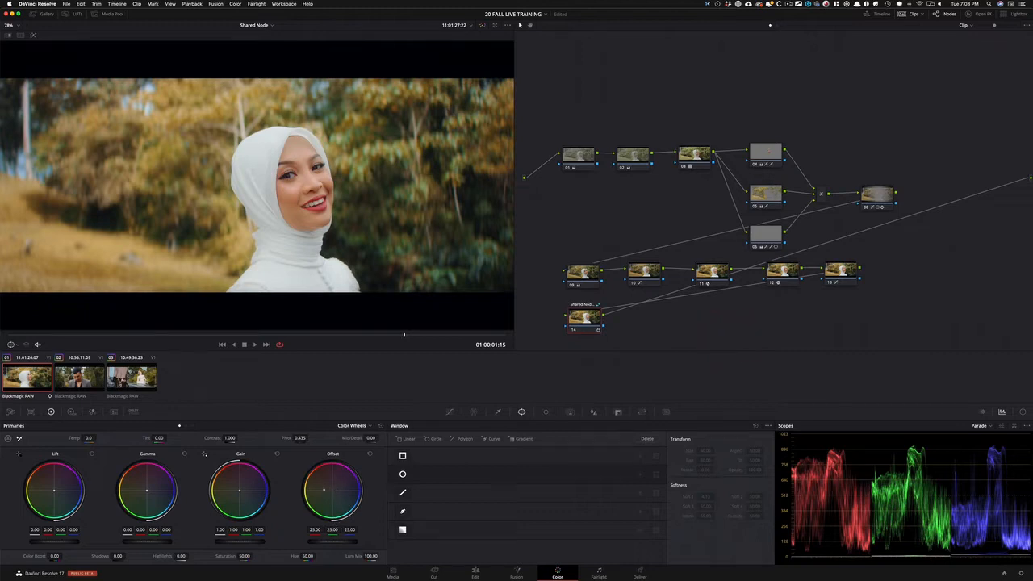
{"action": "left_click_drag", "start_coordinate": [343, 486], "coordinate": [336, 491]}
- Unlock shared node 14 and copy it
{"action": "right_click", "coordinate": [595, 320]}
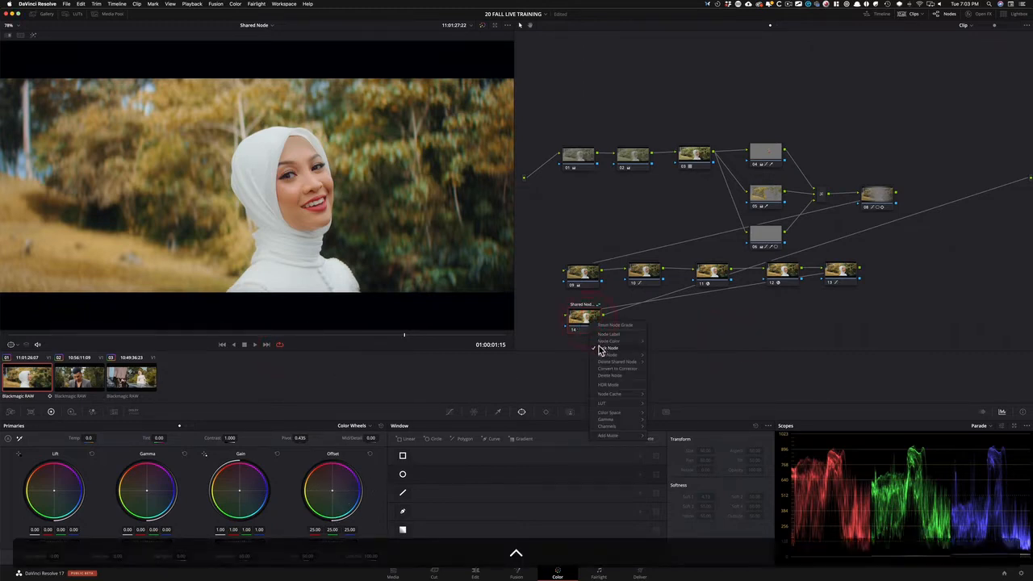
{"action": "mouse_move", "coordinate": [623, 365]}
{"action": "left_click", "coordinate": [625, 348]}
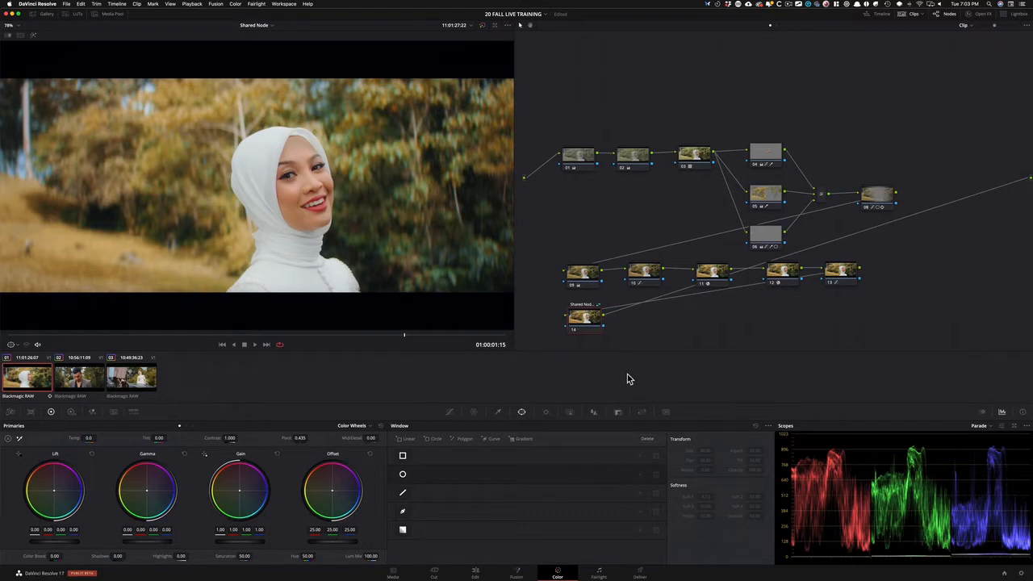
{"action": "left_click", "coordinate": [587, 319]}
{"action": "key", "text": "super"}
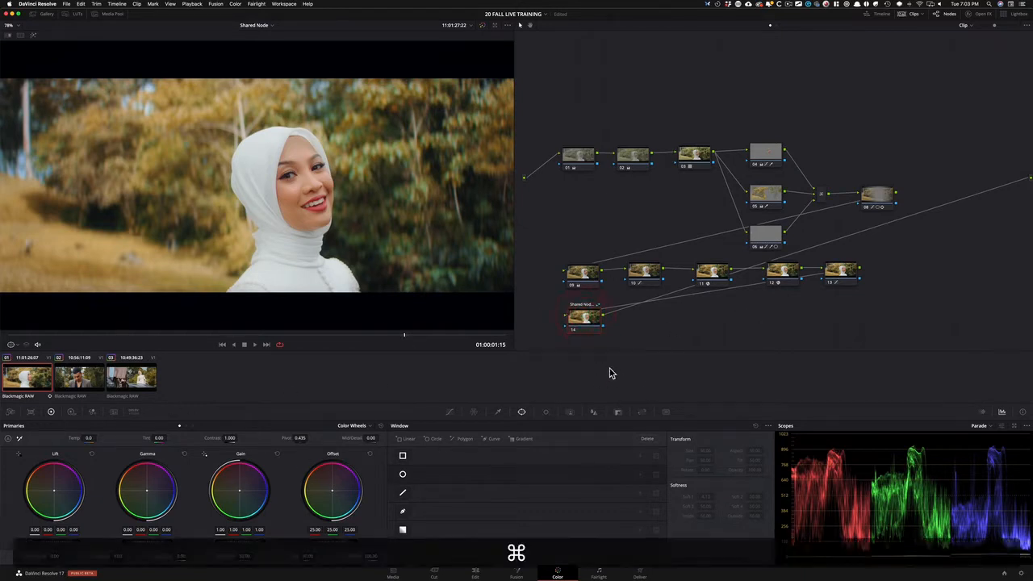
{"action": "key", "text": "super+c"}
- On the second clip, add a serial node after node 08, paste the shared node into it, and place it beneath node 01
{"action": "left_click", "coordinate": [79, 385]}
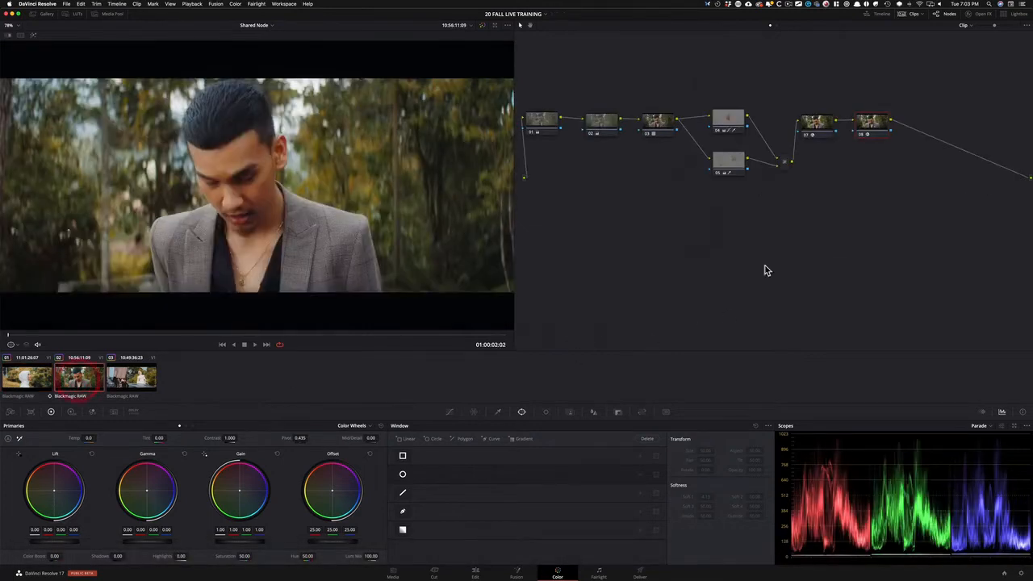
{"action": "key", "text": "alt+s"}
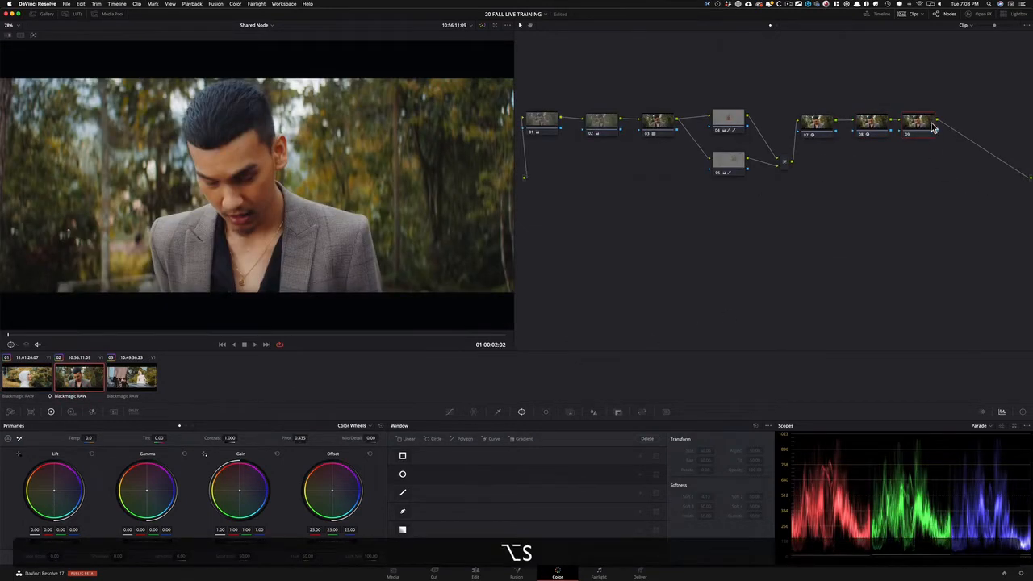
{"action": "key", "text": "super+v"}
{"action": "left_click_drag", "start_coordinate": [919, 127], "coordinate": [561, 226]}
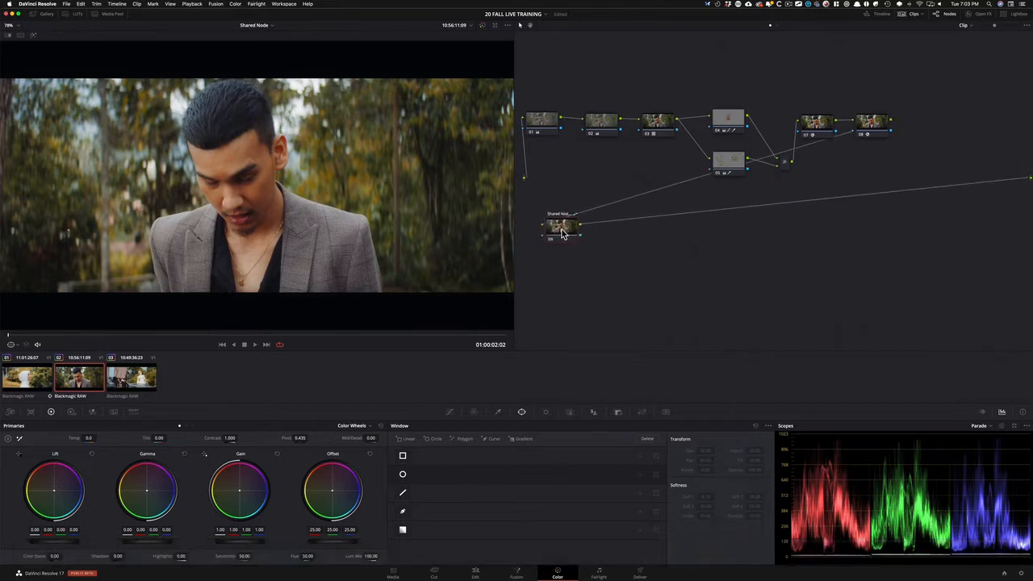
- On the third clip, add a serial node at the end, place it below the graph, and paste the shared node into it
{"action": "left_click", "coordinate": [121, 378]}
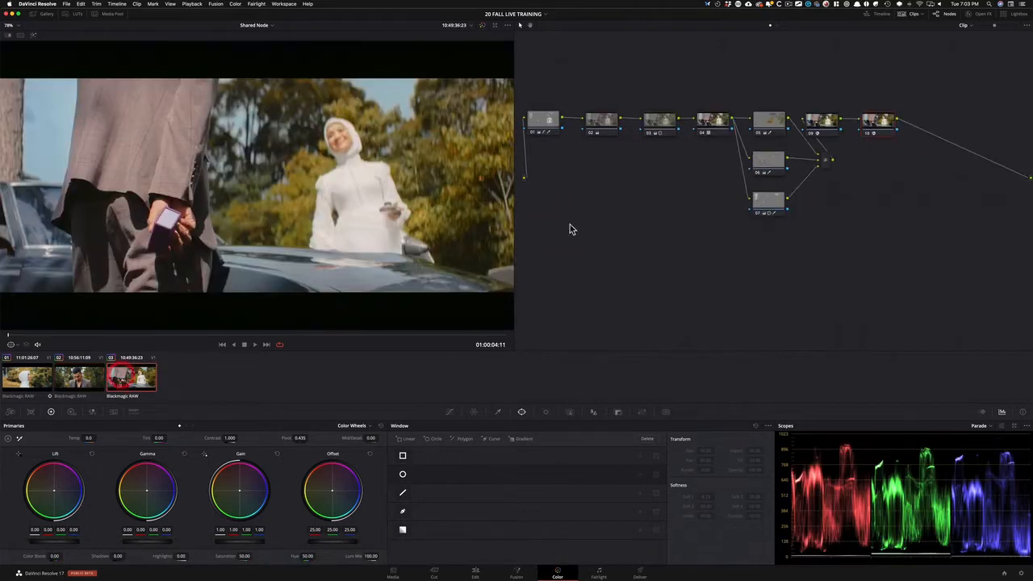
{"action": "key", "text": "alt+s"}
{"action": "left_click_drag", "start_coordinate": [924, 123], "coordinate": [562, 271]}
{"action": "key", "text": "super+v"}
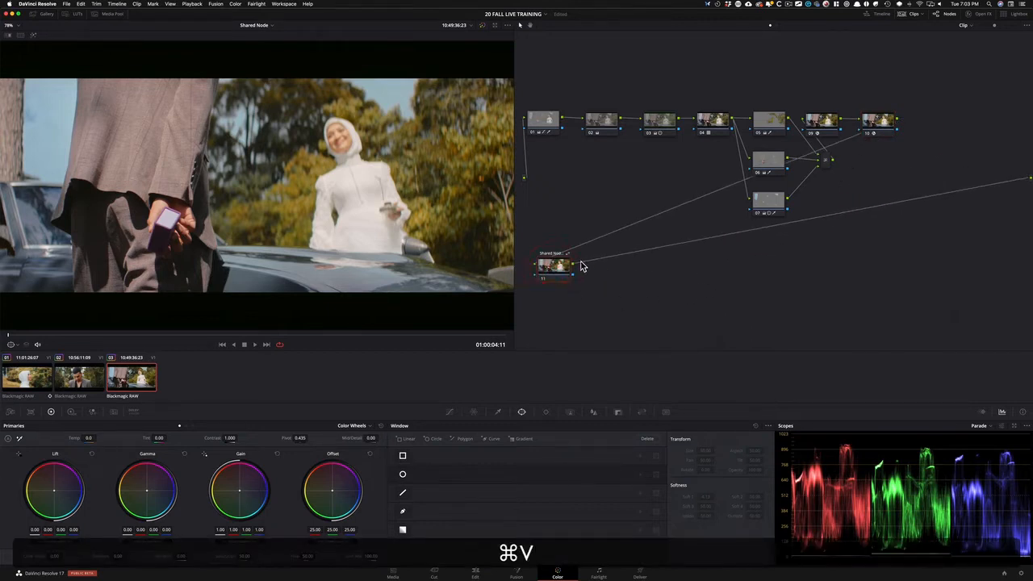
- On the first clip's shared node, set Temp to -1160 and Tint to -32, and compare the node off and on
{"action": "left_click", "coordinate": [37, 381]}
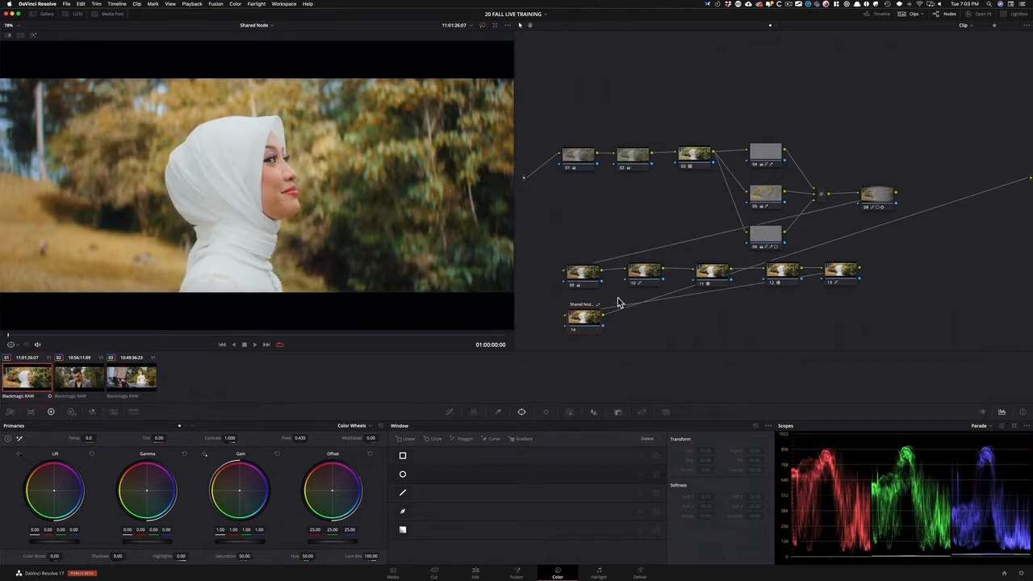
{"action": "left_click", "coordinate": [583, 322]}
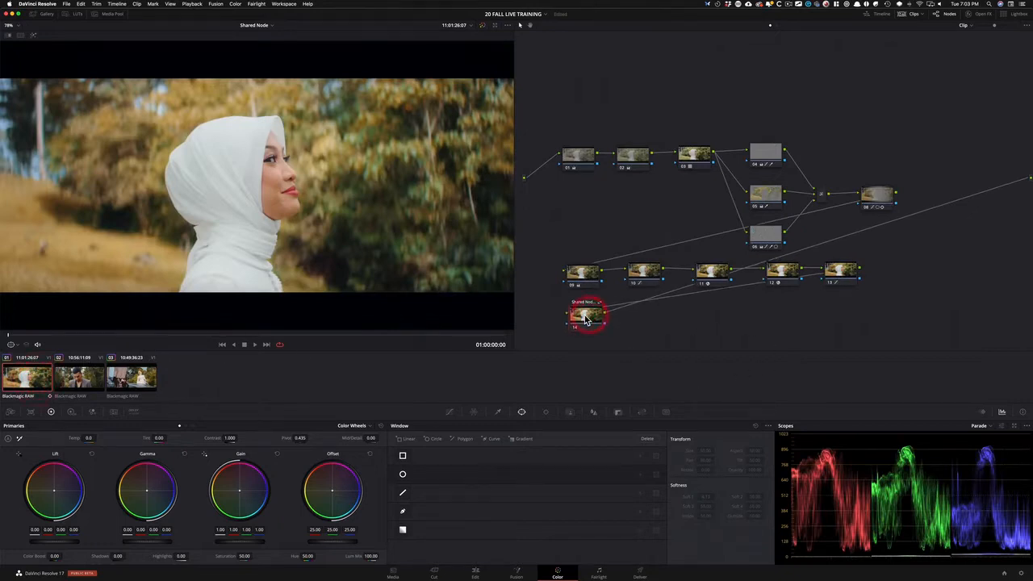
{"action": "left_click_drag", "start_coordinate": [130, 335], "coordinate": [339, 345]}
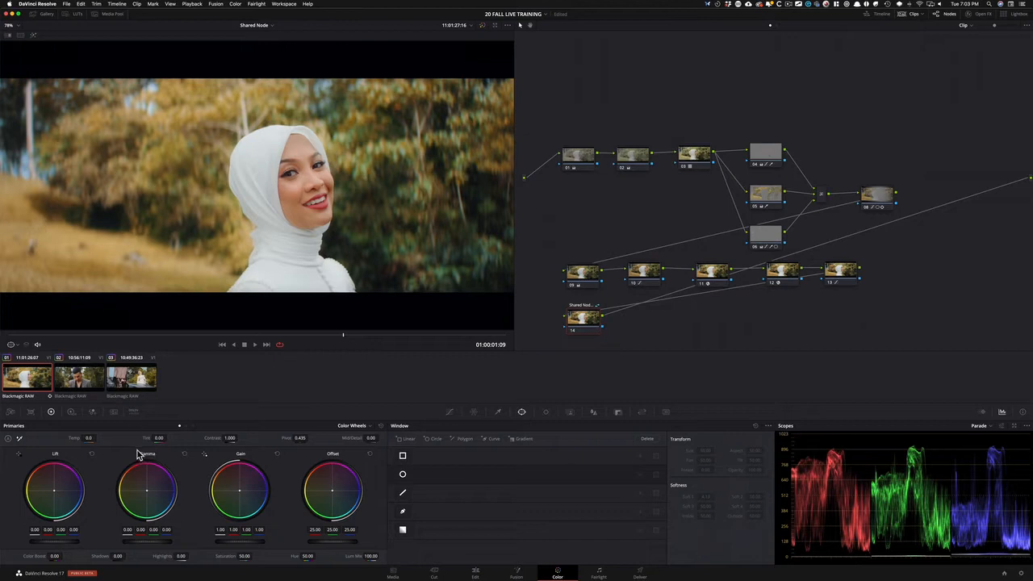
{"action": "left_click_drag", "start_coordinate": [90, 438], "coordinate": [138, 439]}
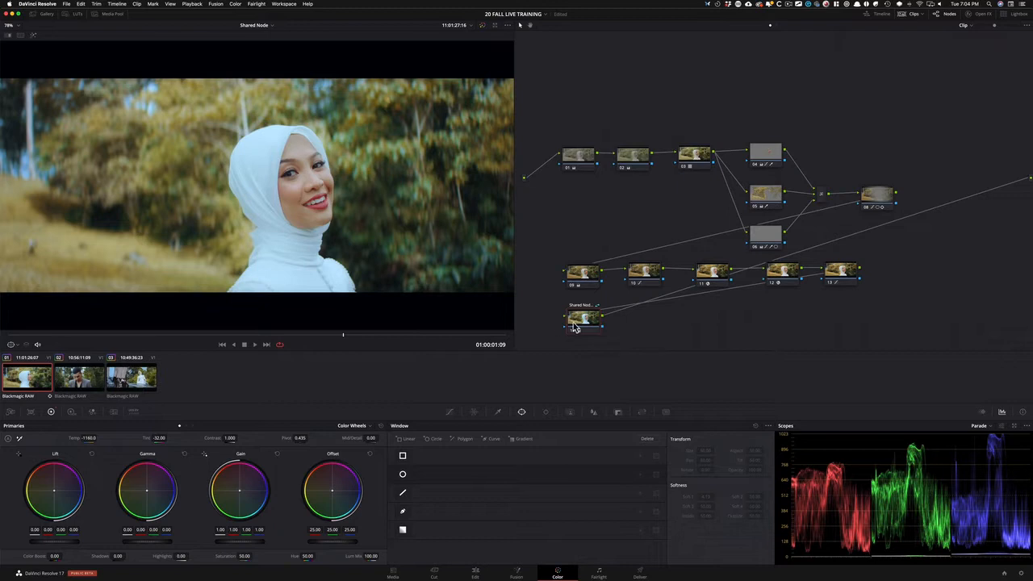
{"action": "key", "text": "ctrl+d"}
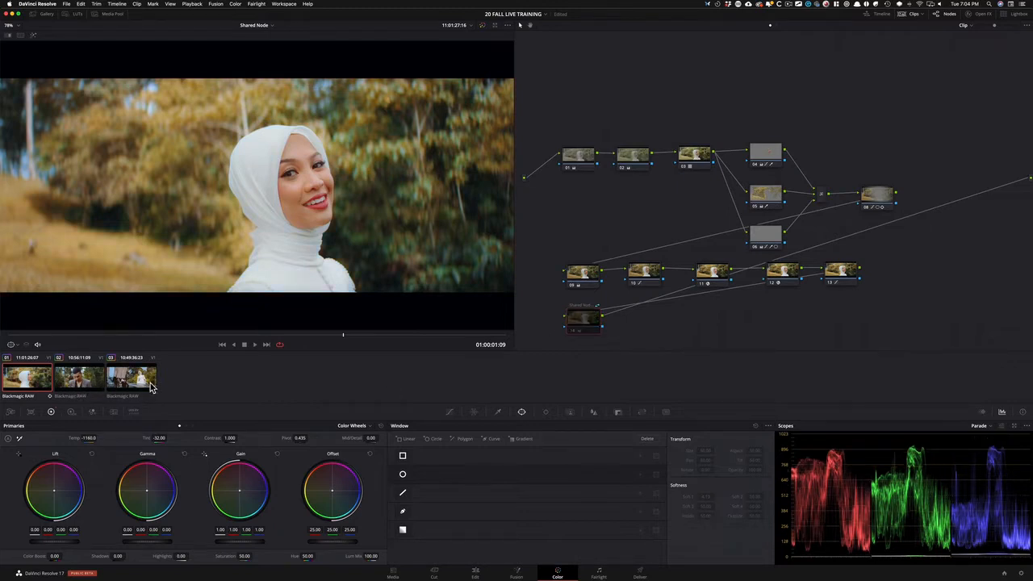
{"action": "key", "text": "ctrl+d"}
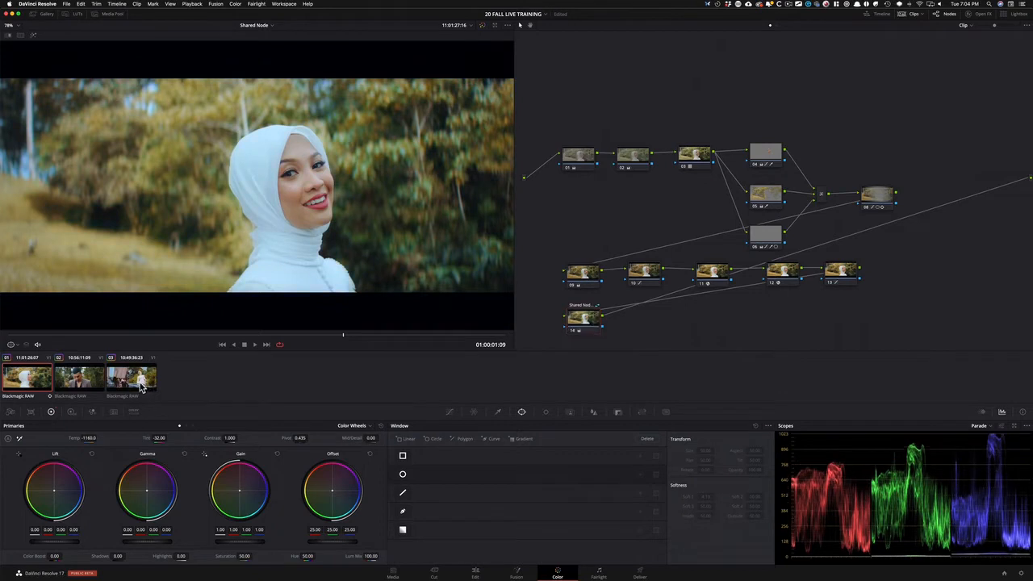
- Review the shared cool look on the third and second clips, comparing it off and on and scrubbing through both shots
{"action": "left_click", "coordinate": [132, 385]}
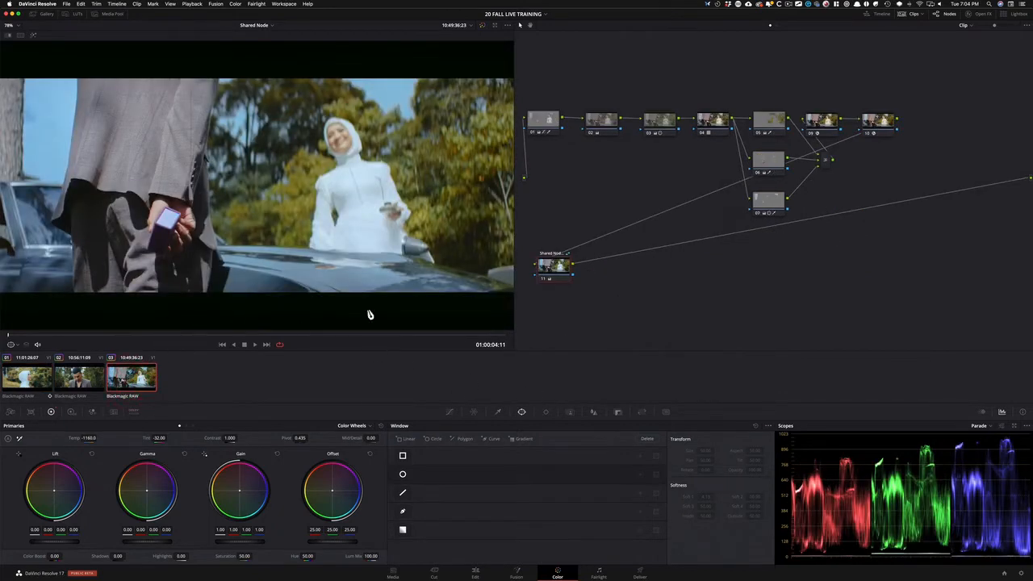
{"action": "key", "text": "super+d"}
{"action": "key", "text": "super+d"}
{"action": "left_click_drag", "start_coordinate": [147, 335], "coordinate": [472, 335]}
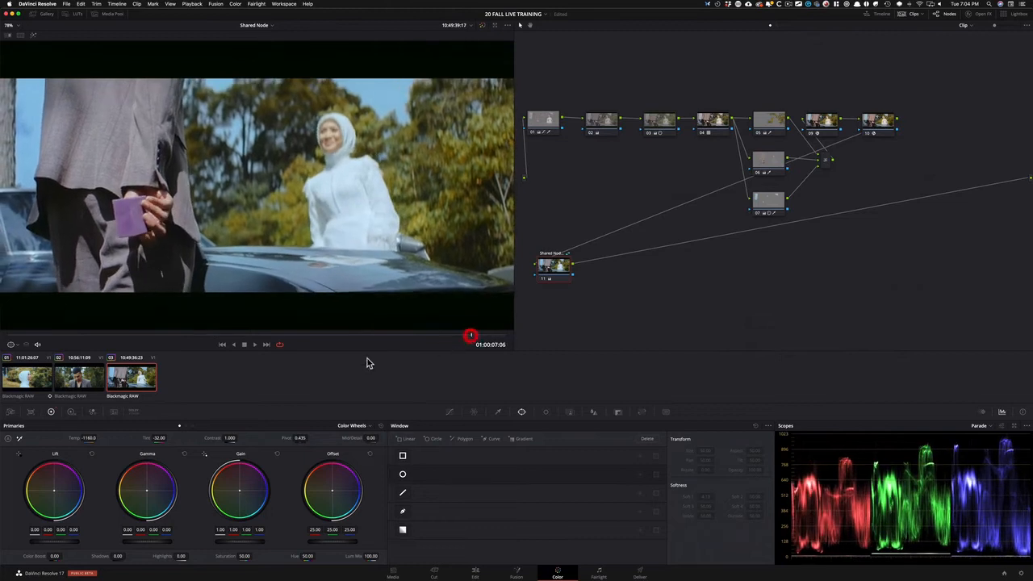
{"action": "left_click", "coordinate": [81, 383]}
{"action": "left_click_drag", "start_coordinate": [109, 338], "coordinate": [225, 339]}
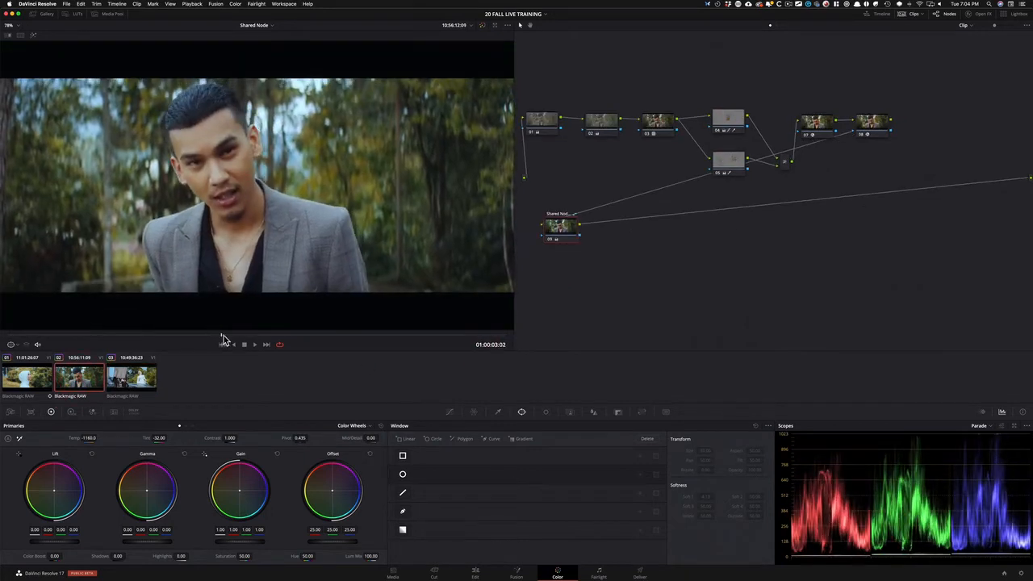
{"action": "left_click", "coordinate": [247, 336]}
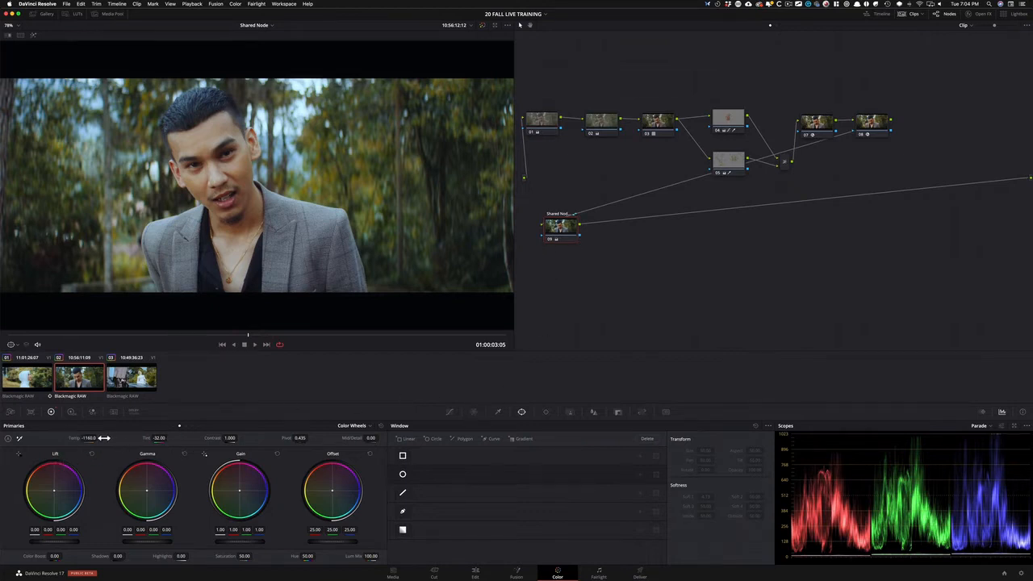
- On the second clip's shared node, set Temp to 1340 and Tint to -9.50, and check the warm look across the first clip
{"action": "left_click_drag", "start_coordinate": [88, 439], "coordinate": [98, 438]}
{"action": "double_click", "coordinate": [172, 436]}
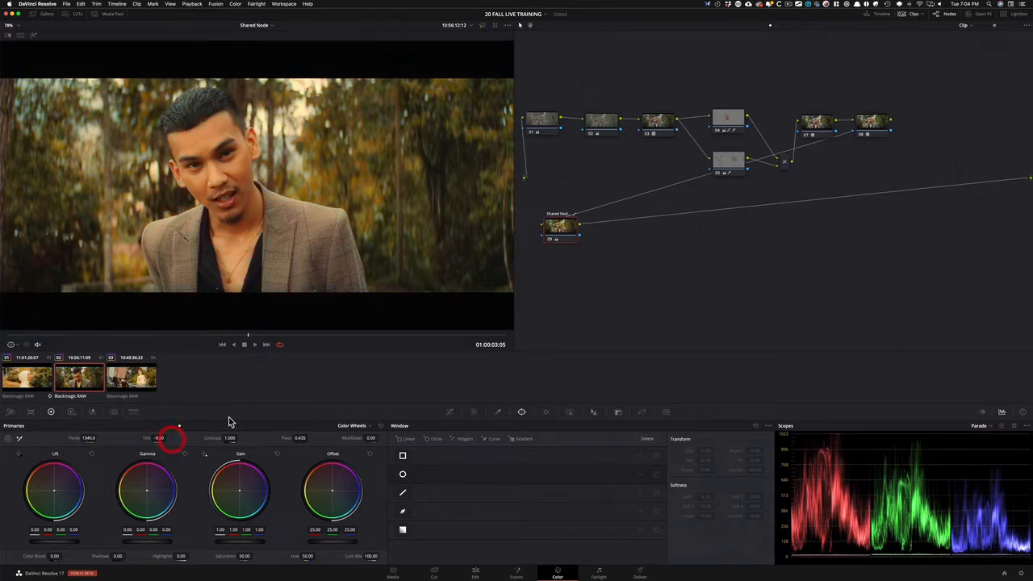
{"action": "left_click", "coordinate": [33, 386]}
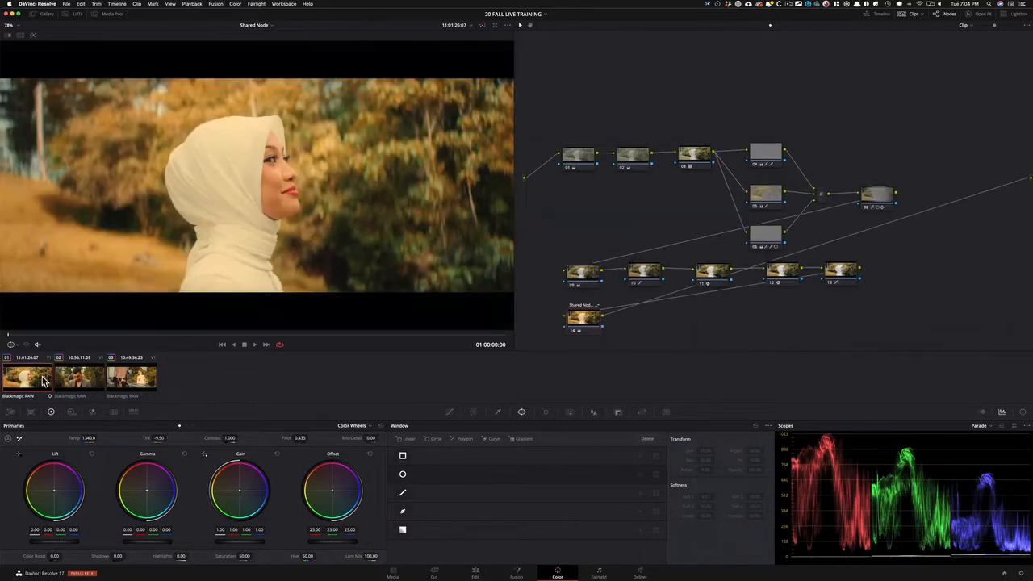
{"action": "left_click_drag", "start_coordinate": [75, 340], "coordinate": [385, 345]}
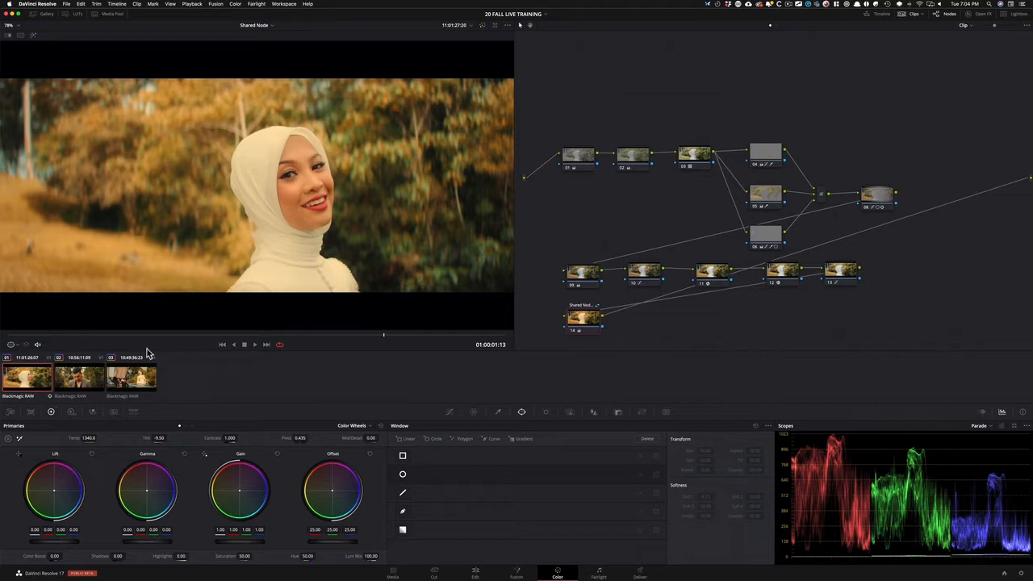
{"action": "left_click_drag", "start_coordinate": [134, 334], "coordinate": [383, 334]}
- Lock the first clip's shared node 14 against further changes
{"action": "left_click", "coordinate": [590, 323]}
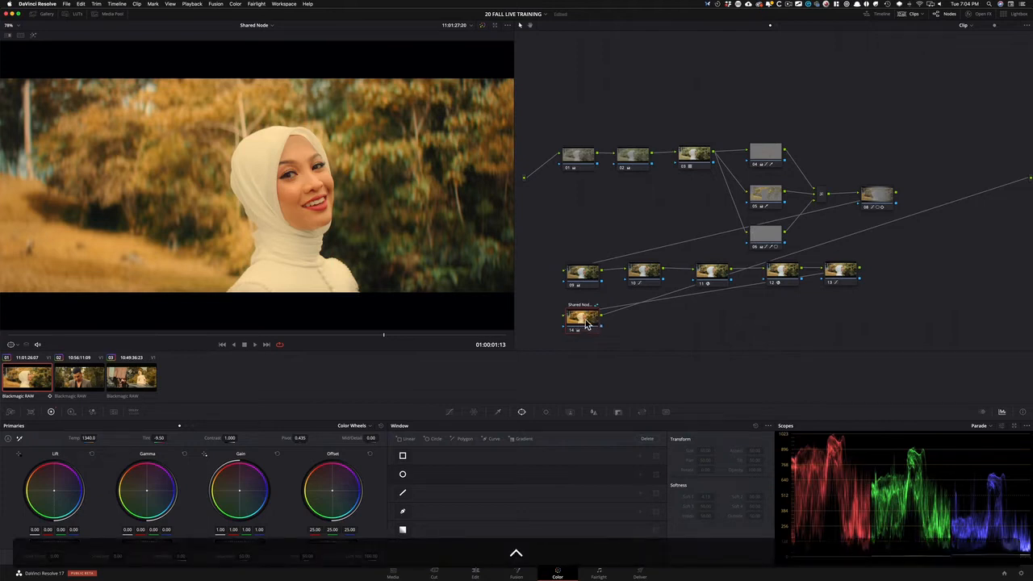
{"action": "right_click", "coordinate": [595, 320]}
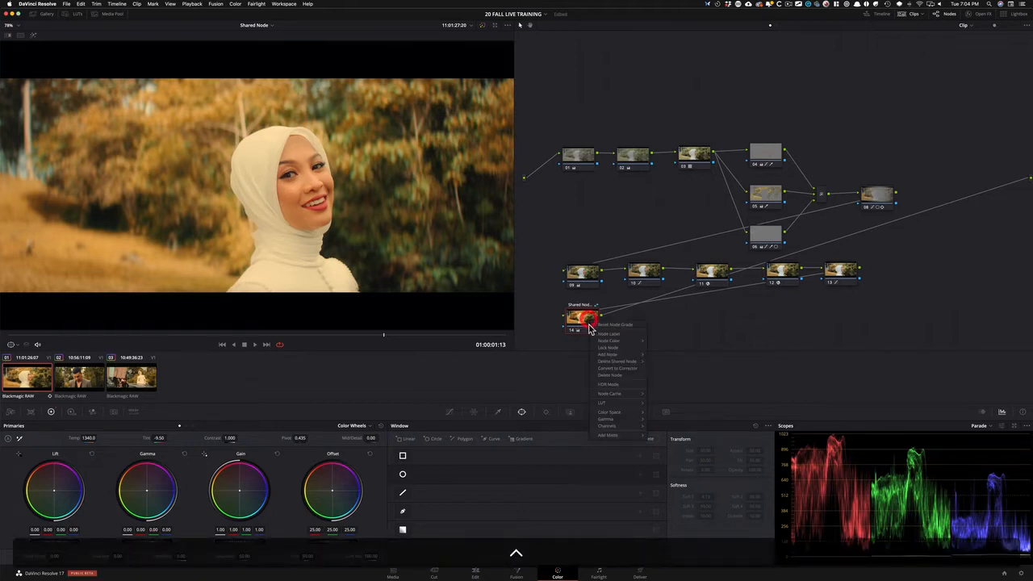
{"action": "left_click", "coordinate": [618, 348]}
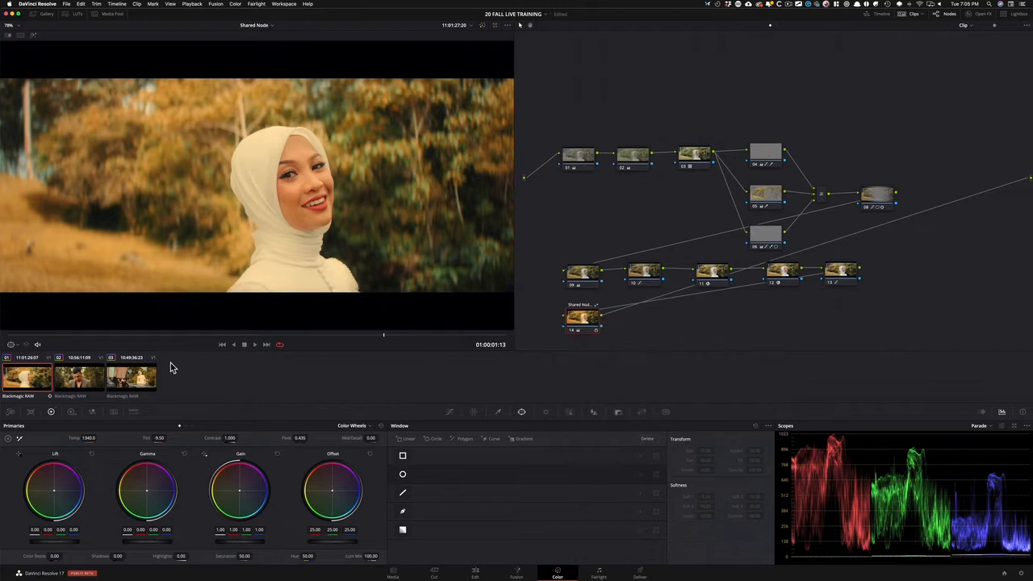
{"action": "left_click", "coordinate": [533, 388]}
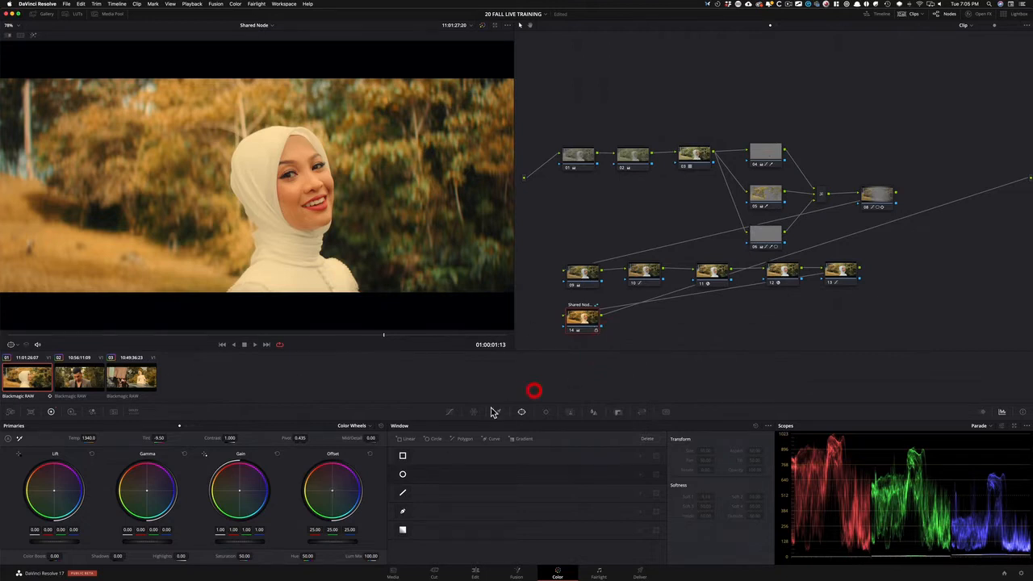
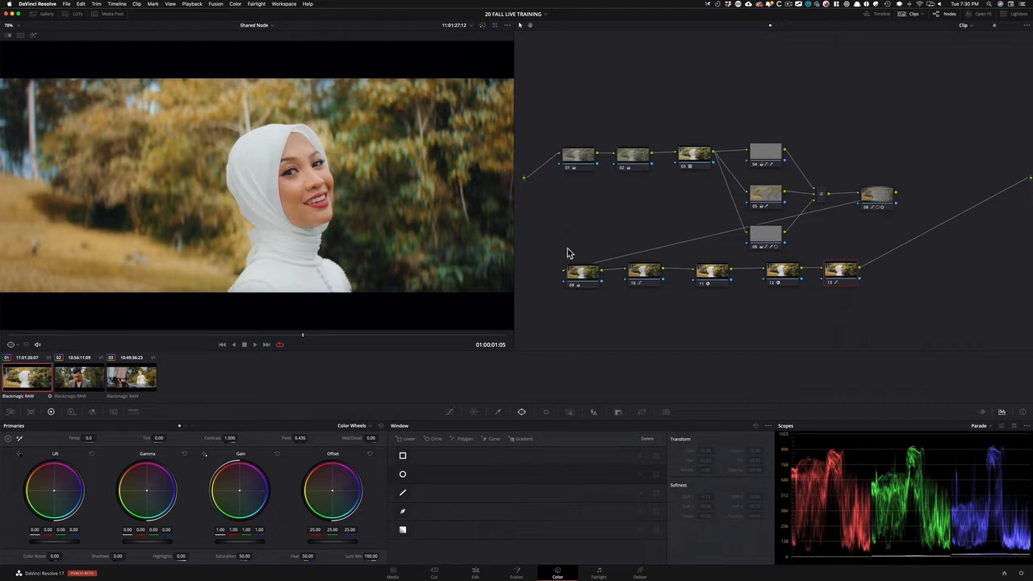
- Switch the node graph to Timeline level, add a serial node, and position it near the graph's source
{"action": "left_click", "coordinate": [777, 29]}
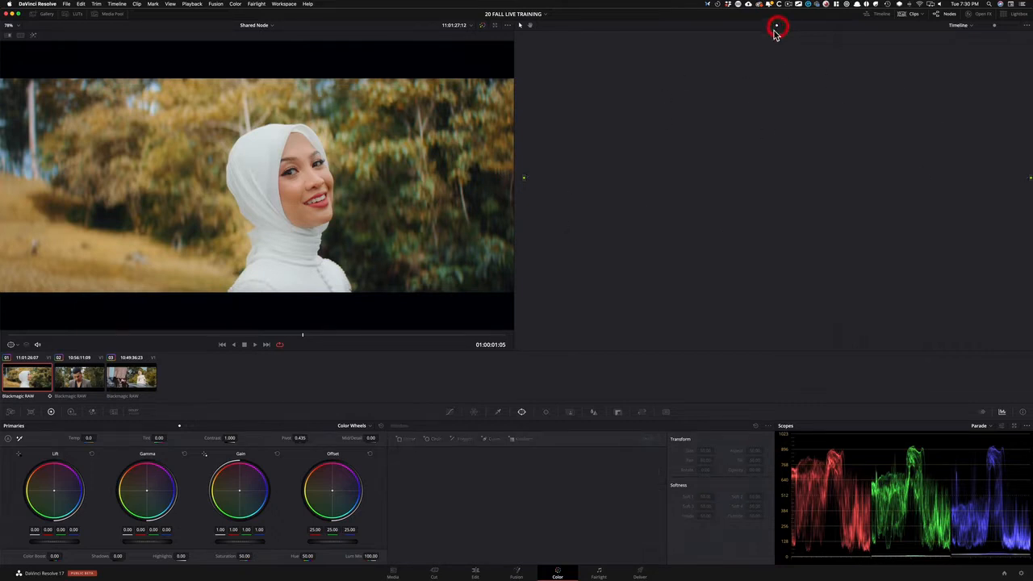
{"action": "left_click", "coordinate": [962, 26]}
{"action": "left_click", "coordinate": [865, 79]}
{"action": "key", "text": "alt+s"}
{"action": "left_click_drag", "start_coordinate": [549, 48], "coordinate": [581, 173]}
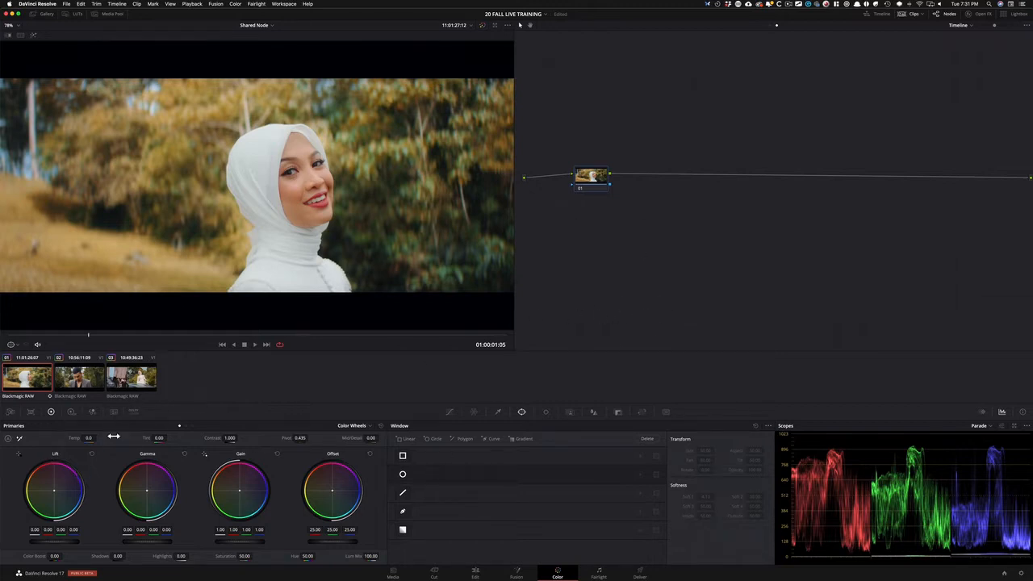
- Set Temp to 850 on the timeline-level node and check the warm look across all three clips
{"action": "left_click_drag", "start_coordinate": [92, 438], "coordinate": [109, 438]}
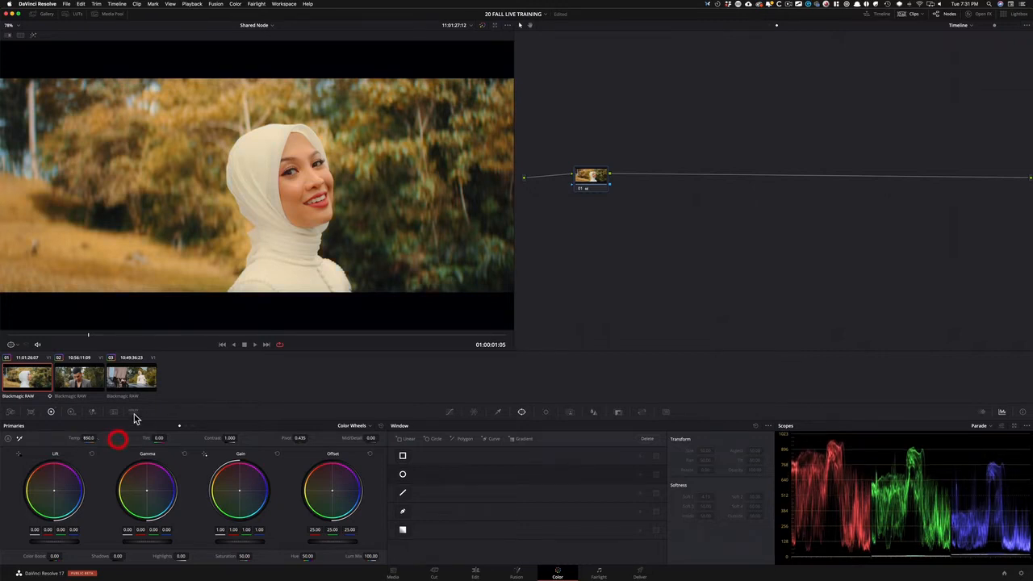
{"action": "left_click", "coordinate": [142, 387]}
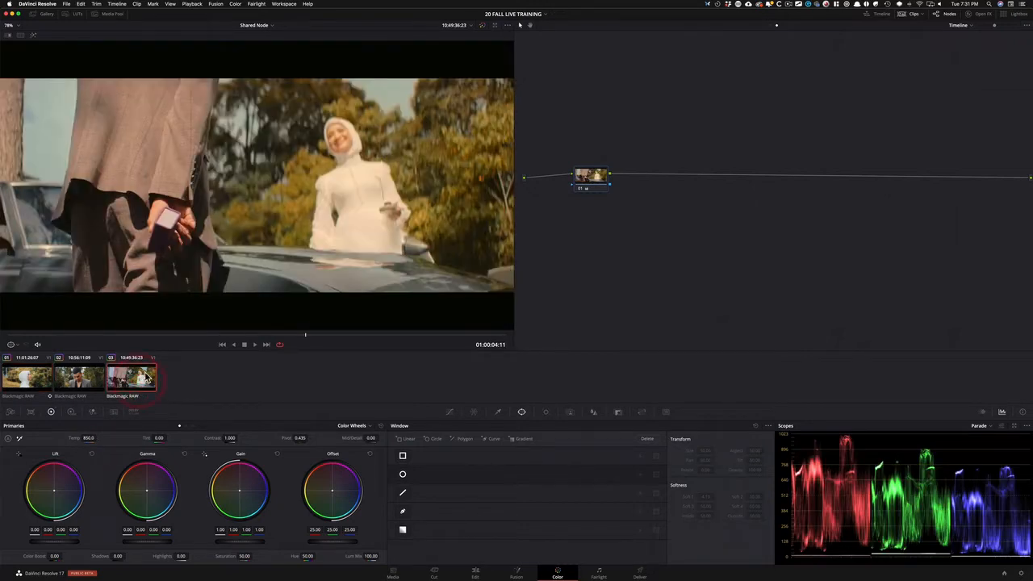
{"action": "left_click", "coordinate": [81, 382]}
{"action": "left_click", "coordinate": [32, 386]}
{"action": "left_click", "coordinate": [79, 391]}
{"action": "left_click", "coordinate": [128, 391]}
{"action": "left_click", "coordinate": [77, 381]}
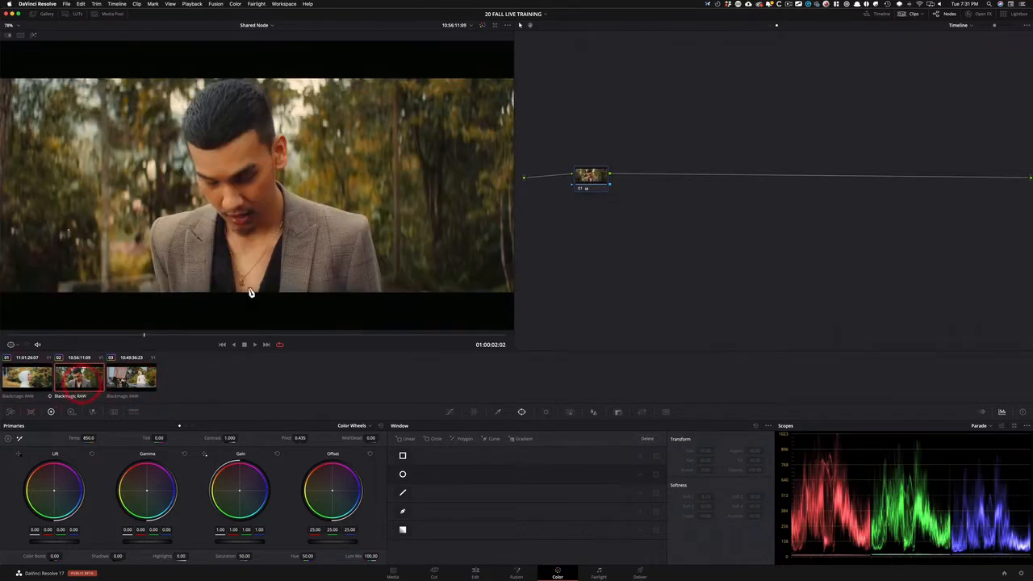
- Compare the timeline-level warm correction off and on for the second, third and first clips
{"action": "key", "text": "super+d"}
{"action": "key", "text": "super+d"}
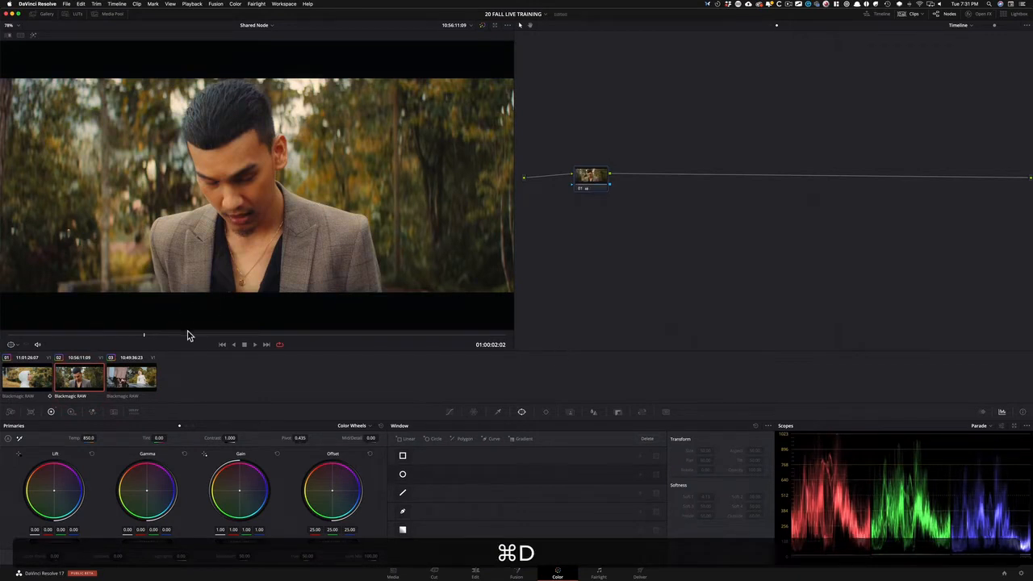
{"action": "left_click", "coordinate": [143, 376]}
{"action": "key", "text": "super+d"}
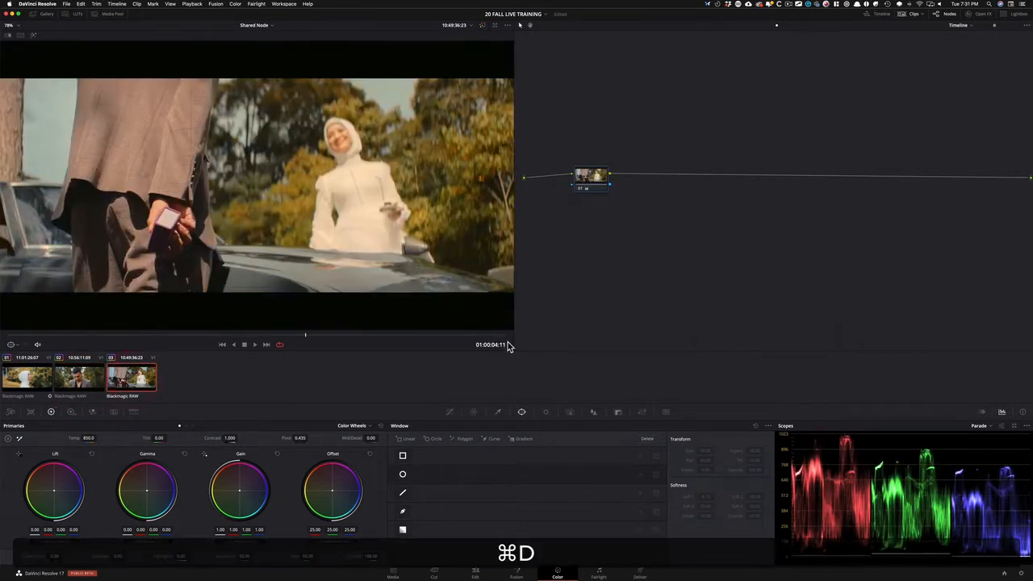
{"action": "left_click", "coordinate": [49, 379]}
{"action": "key", "text": "super+d"}
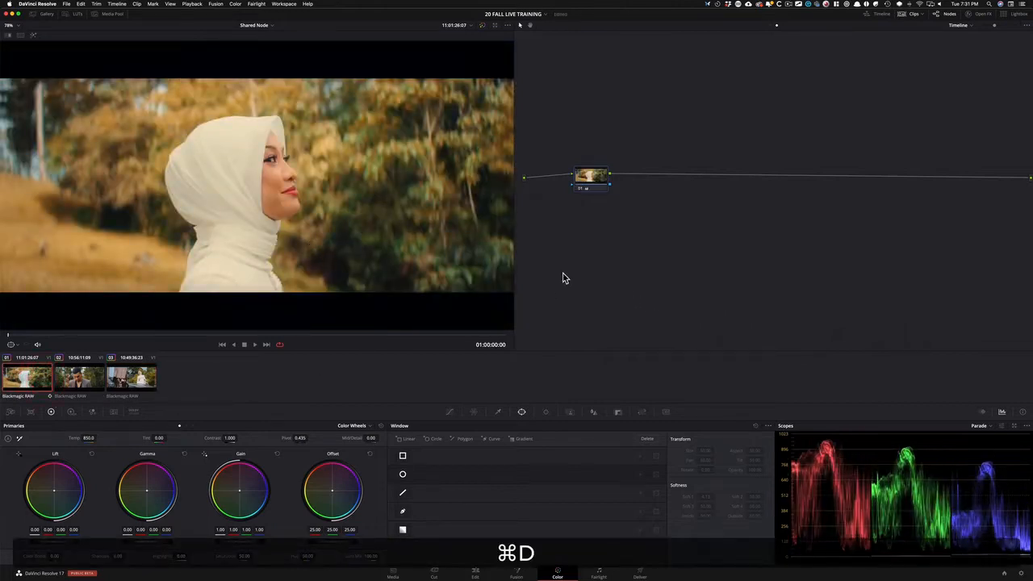
{"action": "key", "text": "super+d"}
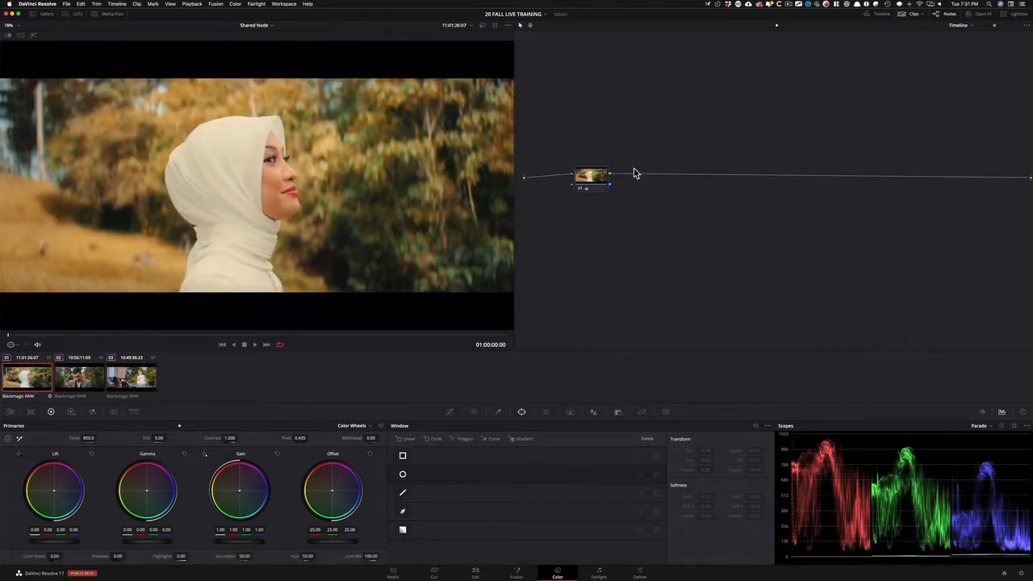
- Align timeline node 01 with the source and output connections, and compare its correction off and on for the third clip
{"action": "left_click", "coordinate": [594, 179]}
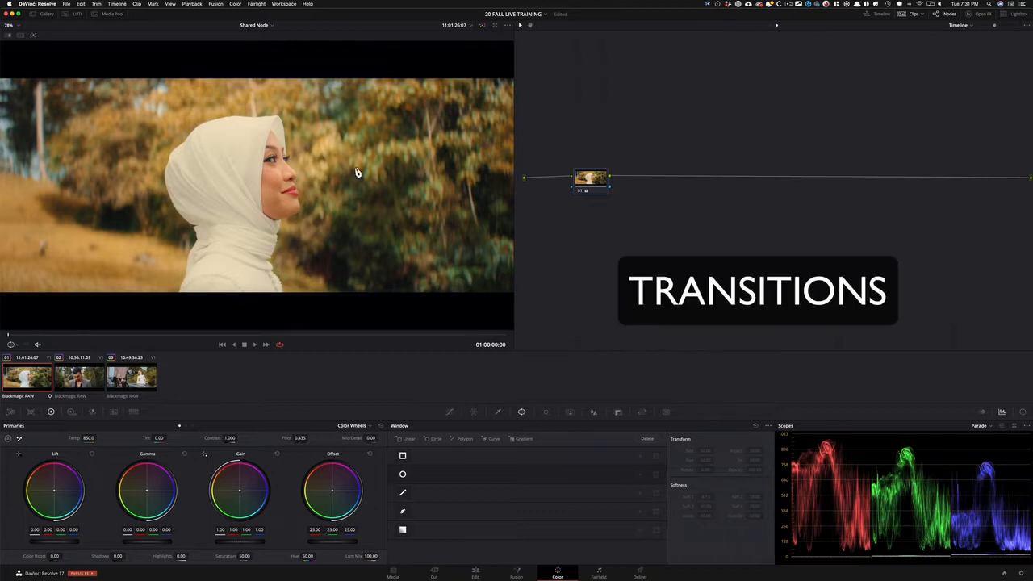
{"action": "left_click_drag", "start_coordinate": [582, 197], "coordinate": [584, 199]}
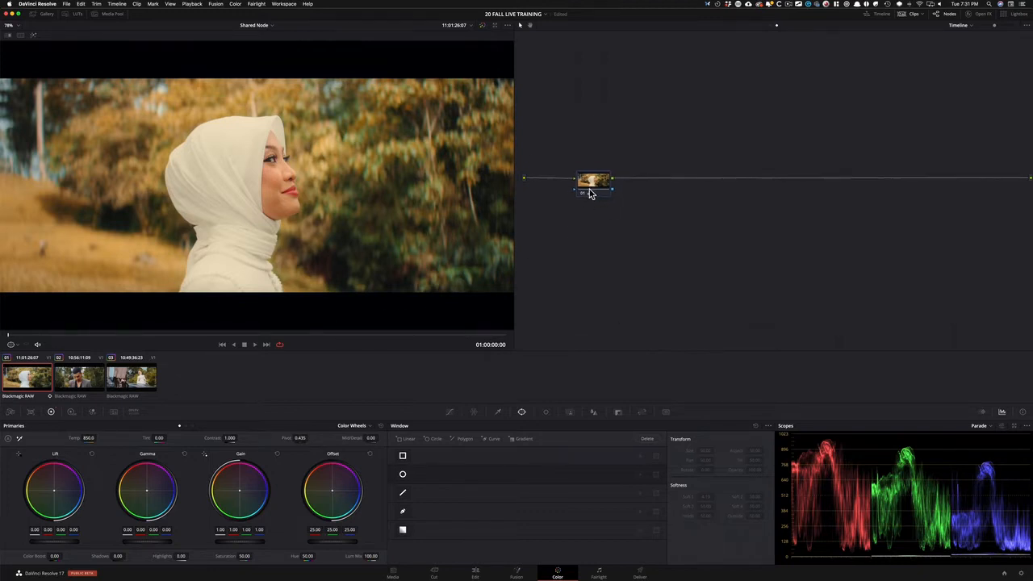
{"action": "left_click", "coordinate": [139, 380]}
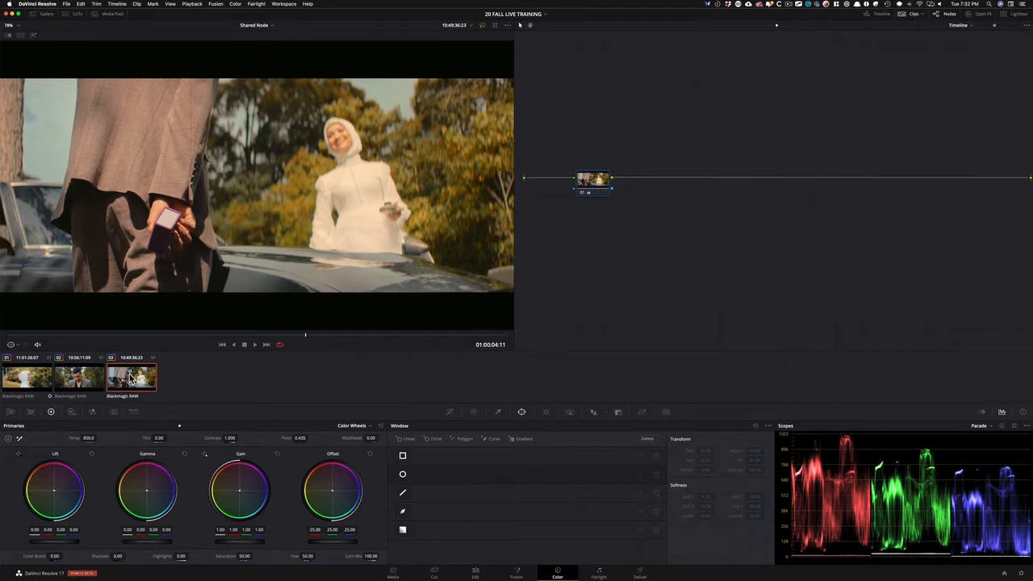
{"action": "left_click", "coordinate": [592, 183]}
{"action": "key", "text": "super+d"}
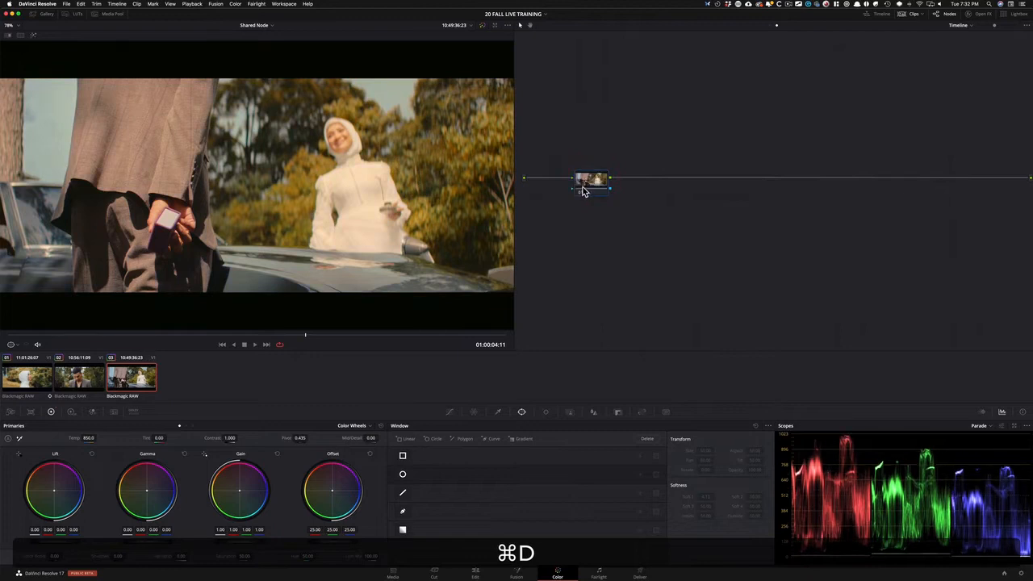
{"action": "key", "text": "super+d"}
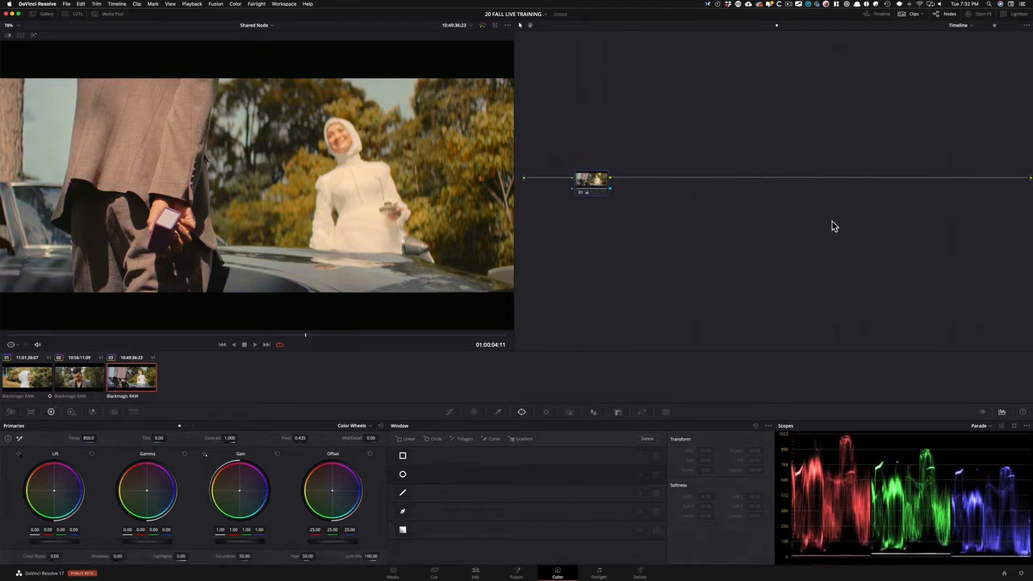
- Reset the grade of node 01 in the timeline node graph
{"action": "key", "text": "ctrl"}
{"action": "left_click", "coordinate": [598, 188], "text": "ctrl"}
{"action": "left_click", "coordinate": [637, 186]}
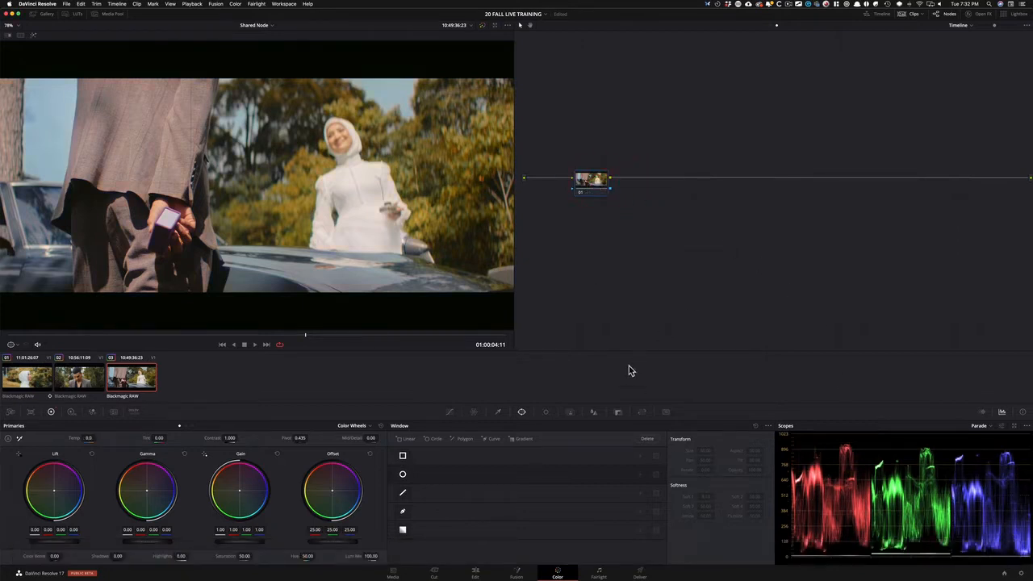
- Raise the Low Soft and High Soft soft clip values of the custom curves slightly on the timeline node
{"action": "left_click", "coordinate": [446, 414]}
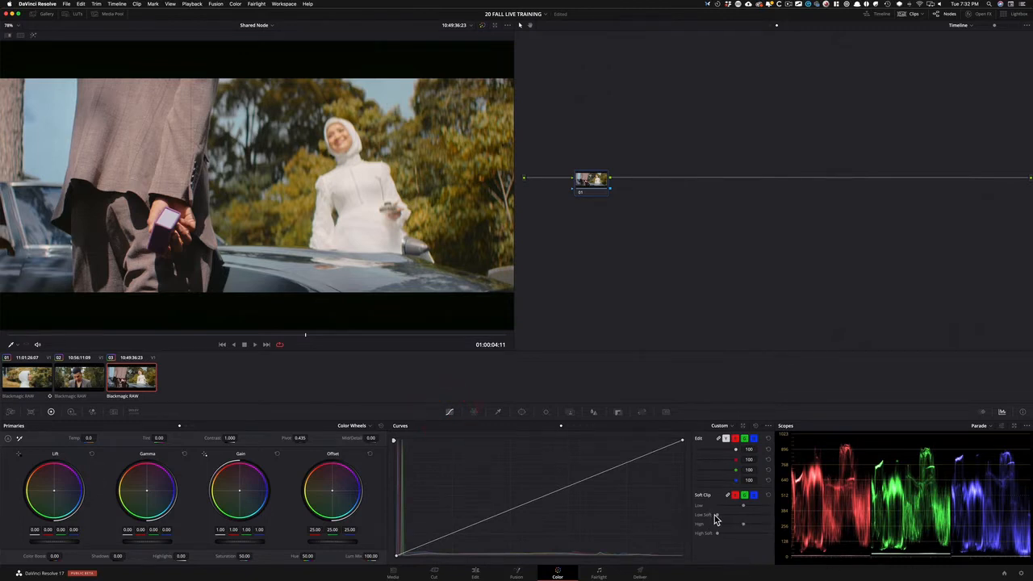
{"action": "left_click_drag", "start_coordinate": [720, 518], "coordinate": [727, 516]}
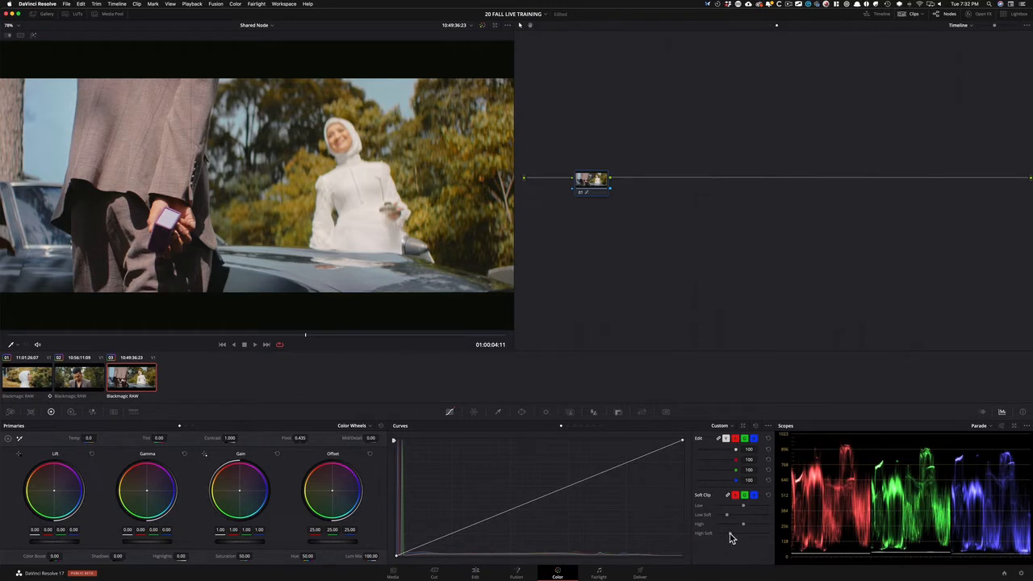
{"action": "left_click", "coordinate": [728, 536]}
- Add a serial node at the end of the clip's node graph and set its gain to 1.16 and lift to -0.04
{"action": "left_click", "coordinate": [777, 26]}
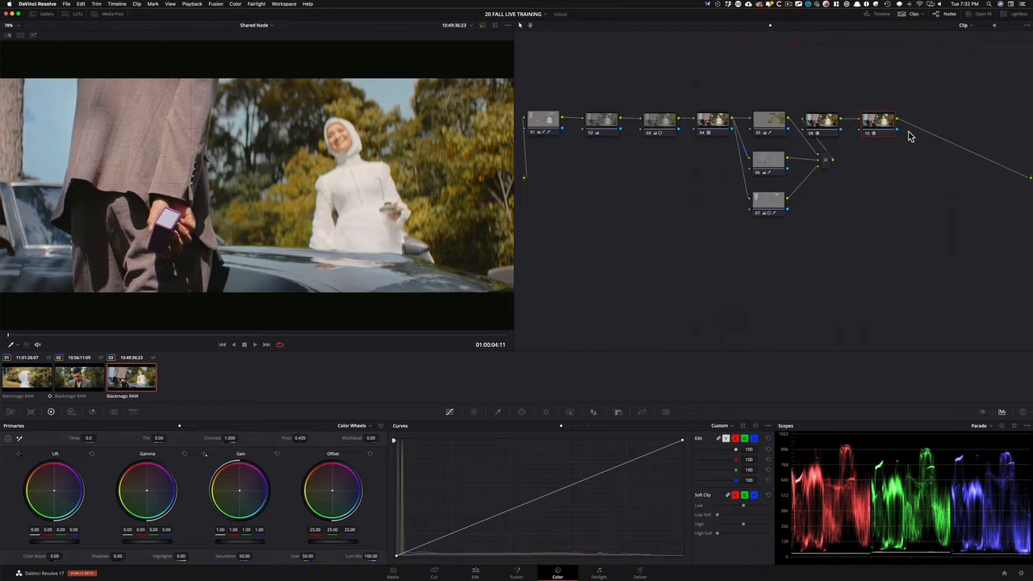
{"action": "key", "text": "super+s"}
{"action": "key", "text": "alt+s"}
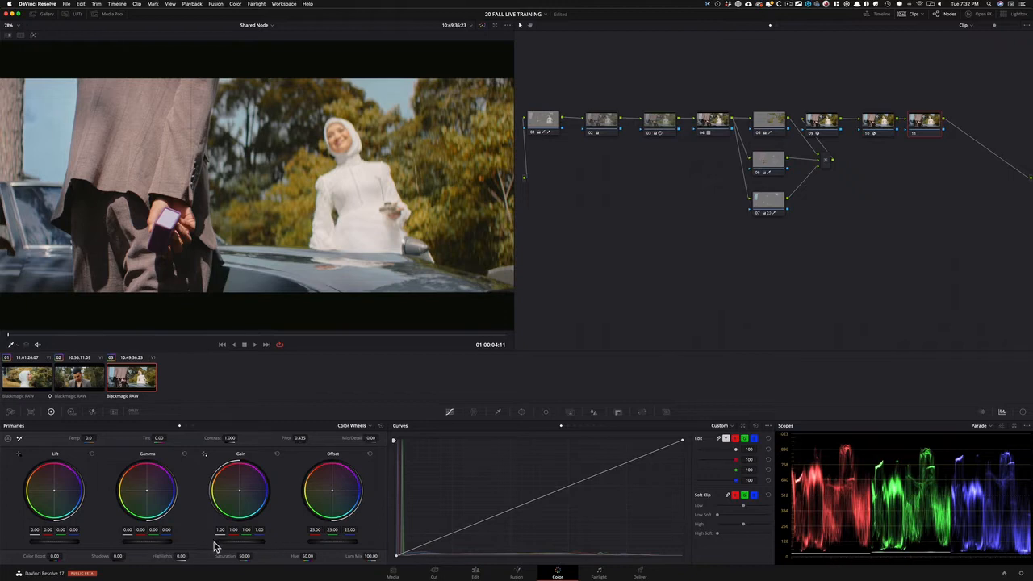
{"action": "left_click_drag", "start_coordinate": [240, 545], "coordinate": [282, 546]}
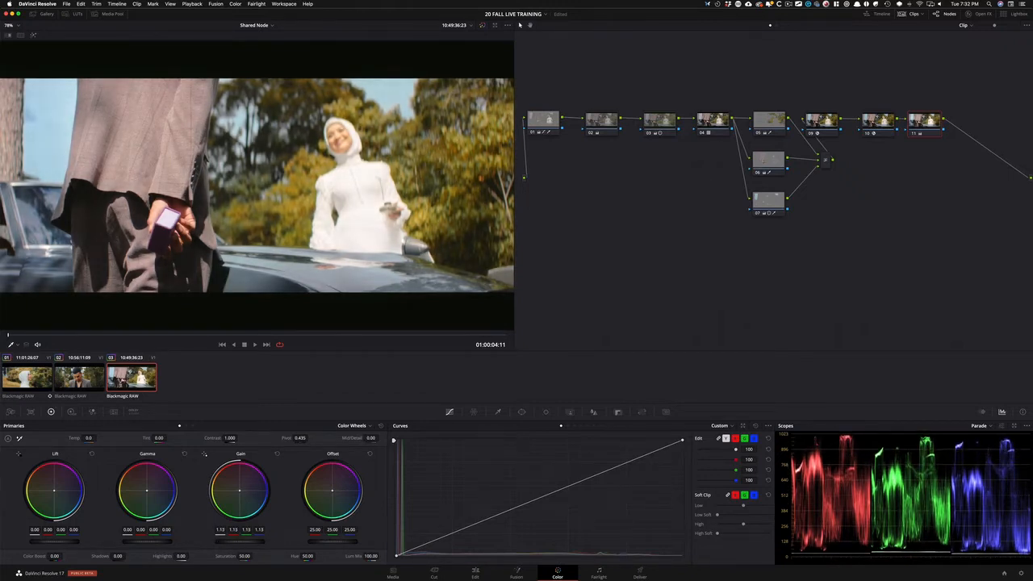
{"action": "left_click_drag", "start_coordinate": [283, 545], "coordinate": [288, 544]}
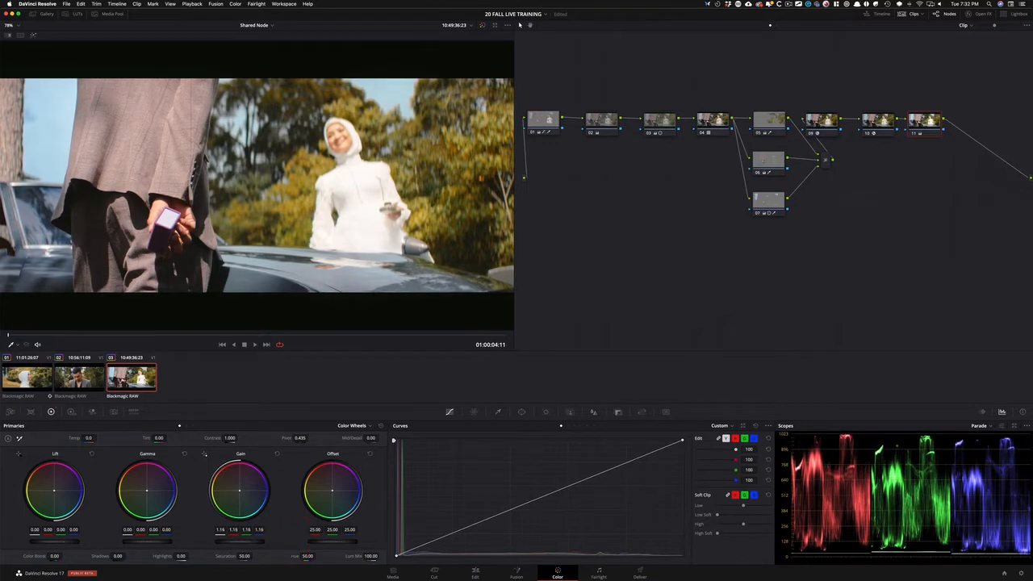
{"action": "left_click_drag", "start_coordinate": [55, 540], "coordinate": [48, 540]}
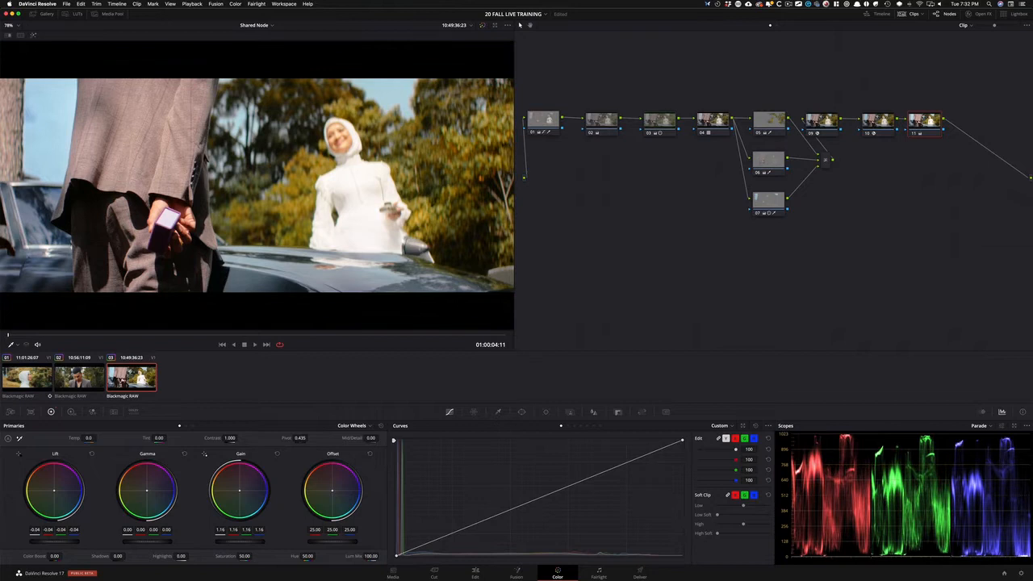
- Toggle the timeline soft clip node off and on repeatedly to examine its effect on highlights and shadows
{"action": "left_click", "coordinate": [776, 26]}
{"action": "key", "text": "super+d"}
{"action": "key", "text": "super+d"}
{"action": "key", "text": "super+d"}
{"action": "key", "text": "super+d"}
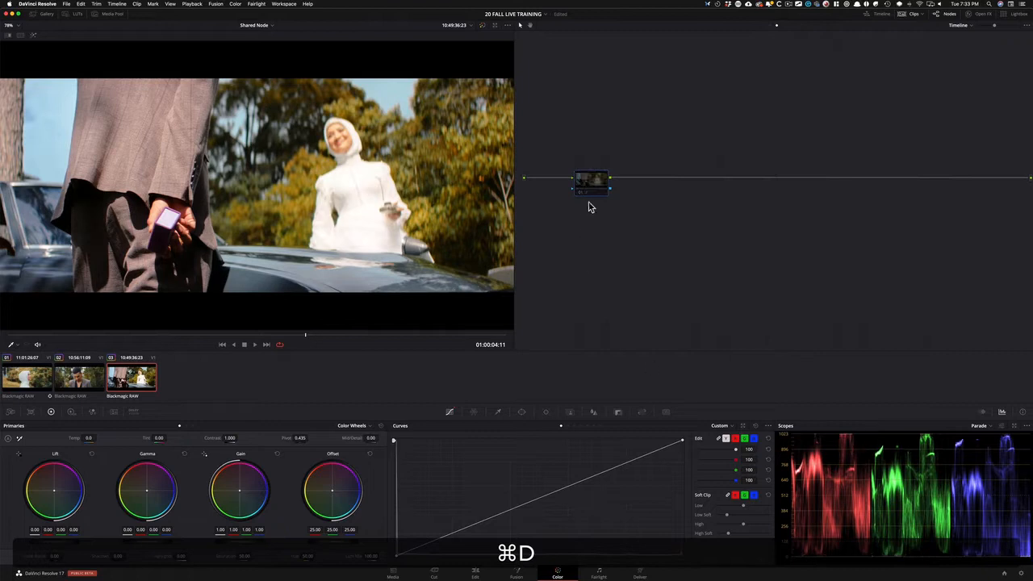
{"action": "key", "text": "super+d"}
{"action": "key", "text": "super+d"}
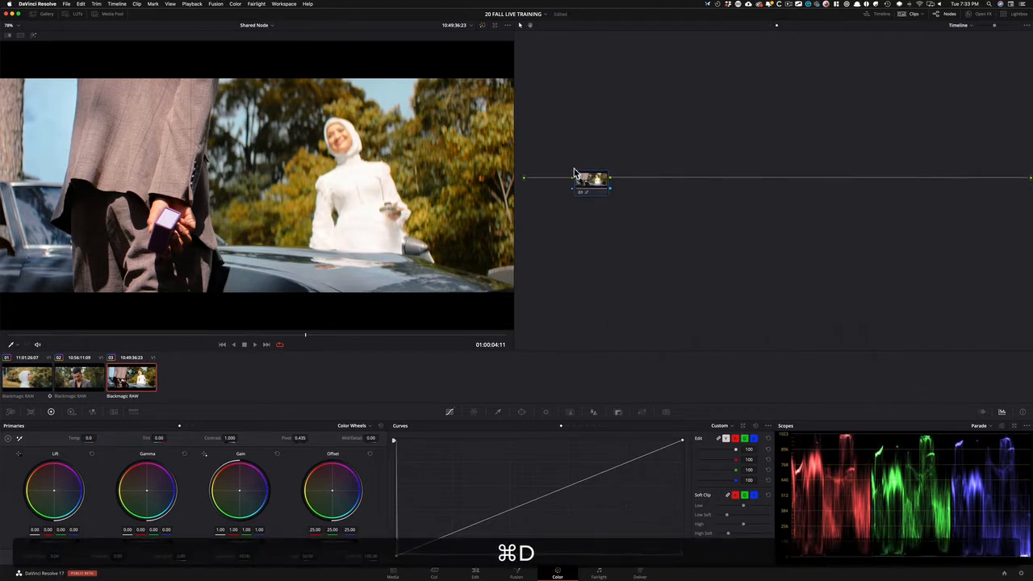
{"action": "key", "text": "super+d"}
{"action": "key", "text": "super+d"}
{"action": "key", "text": "super+d"}
{"action": "key", "text": "super+d"}
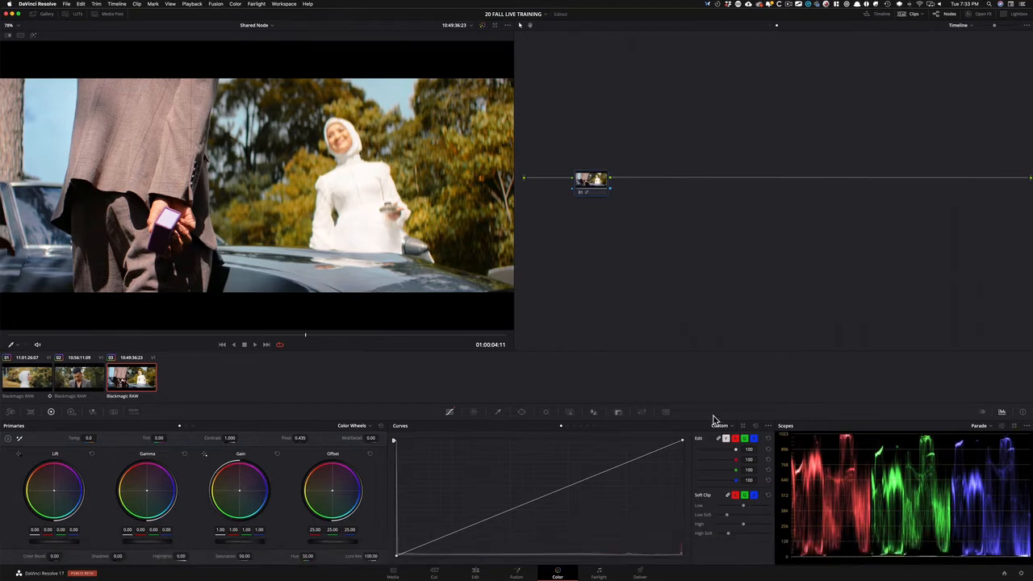
- Raise the timeline node's High Soft and Low Soft a little further and compare the image with the node off and on
{"action": "left_click", "coordinate": [729, 535]}
{"action": "left_click", "coordinate": [729, 514]}
{"action": "key", "text": "super+d"}
{"action": "key", "text": "super+d"}
{"action": "key", "text": "super+d"}
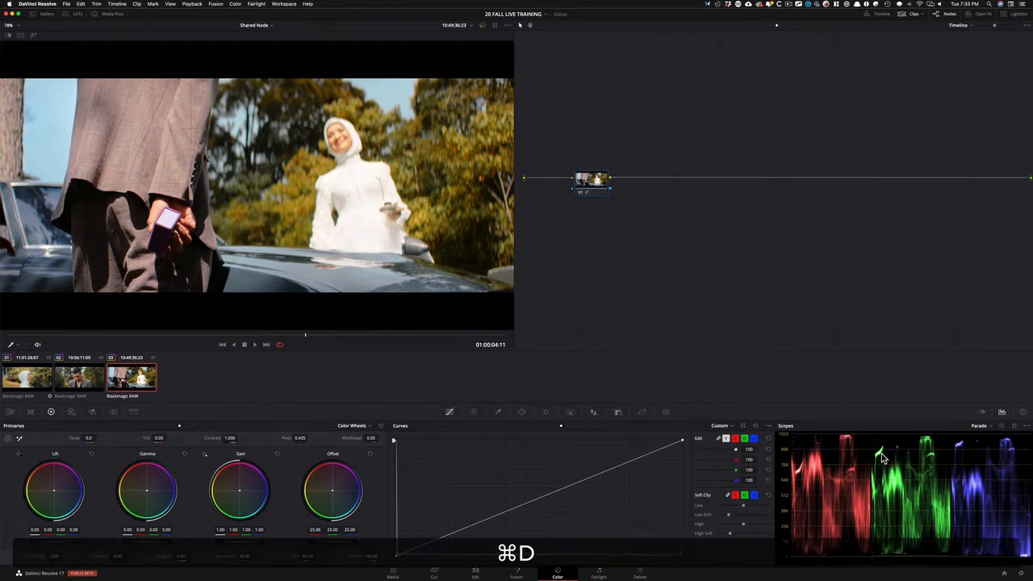
{"action": "key", "text": "super+d"}
- Compare the clip with node 11 off and on, and delete node 11 from the clip's node graph
{"action": "left_click", "coordinate": [768, 27]}
{"action": "left_click", "coordinate": [773, 28]}
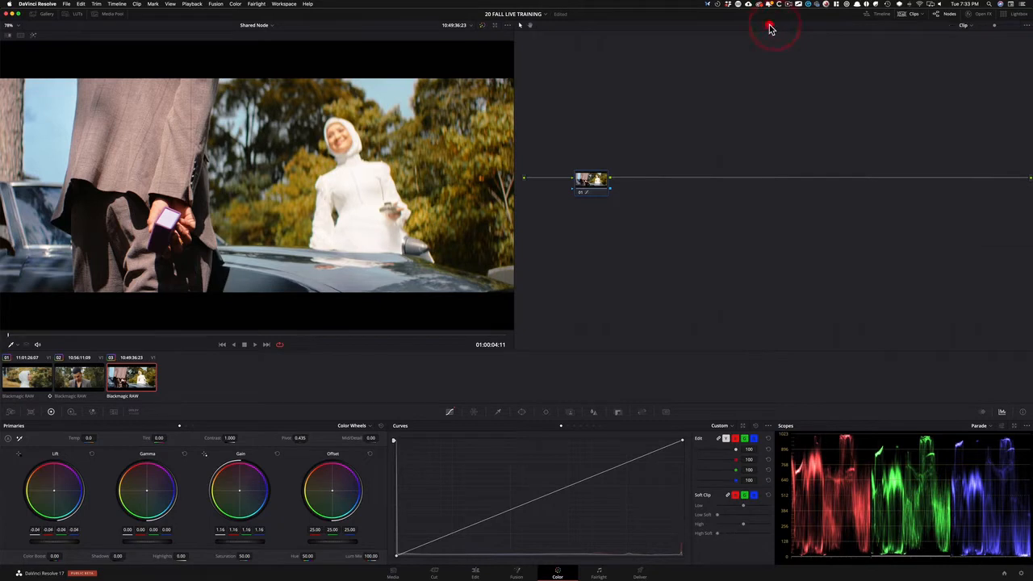
{"action": "key", "text": "super+d"}
{"action": "key", "text": "super+d"}
{"action": "left_click", "coordinate": [924, 119]}
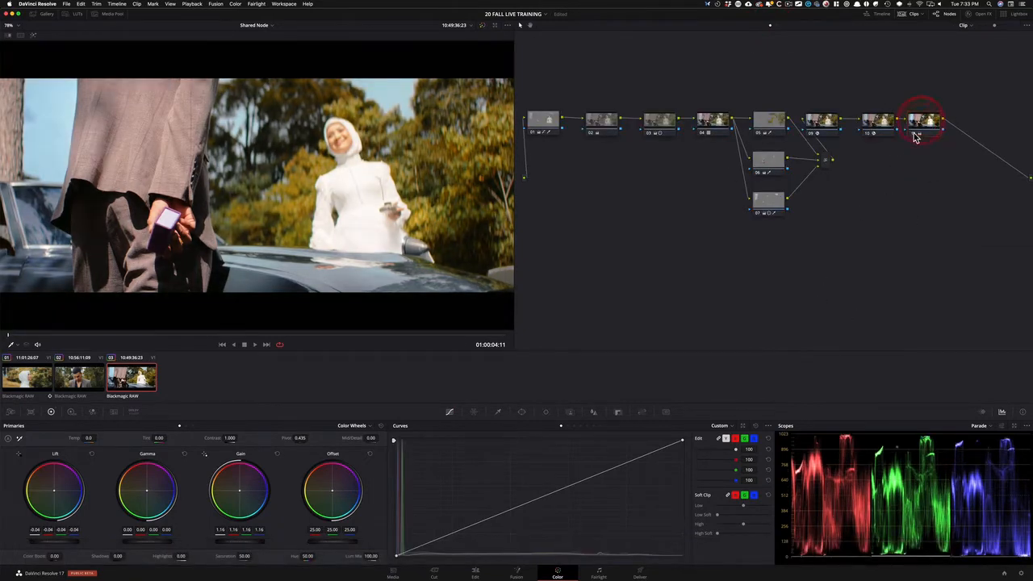
{"action": "key", "text": "Delete"}
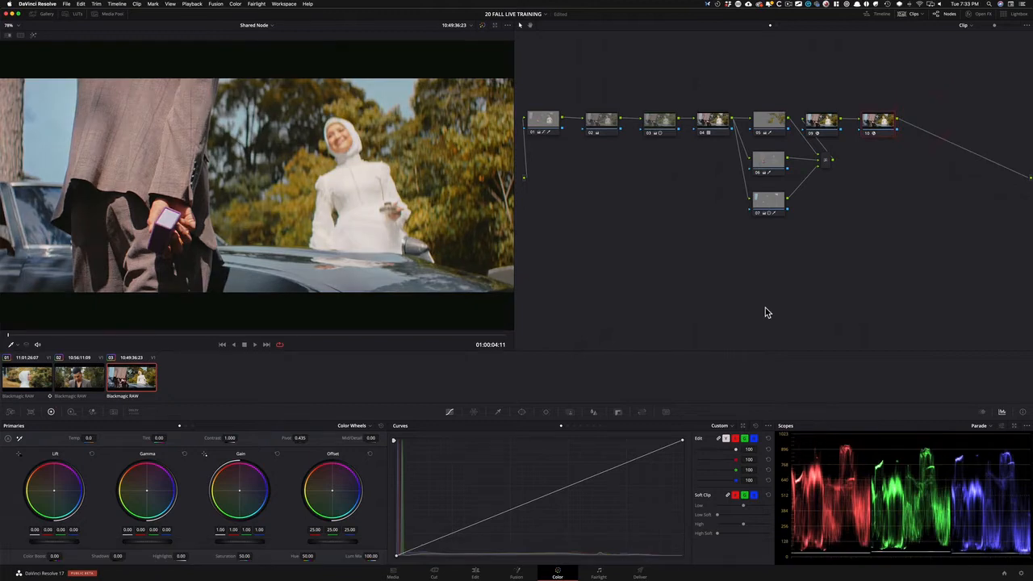
{"action": "key", "text": "shift+super"}
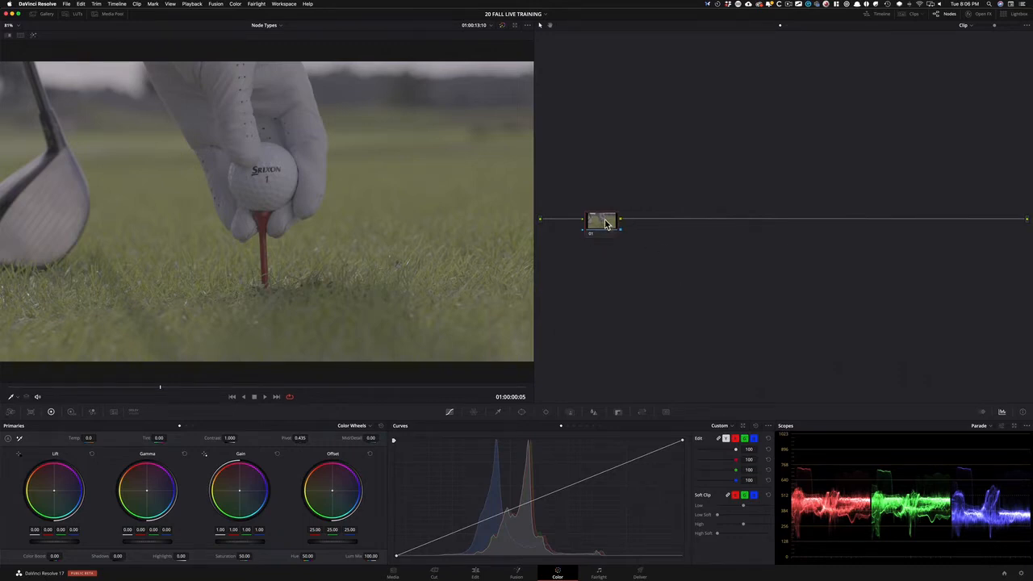
- Add a serial node after node 01 on the golf clip and strongly increase its contrast
{"action": "key", "text": "alt+s"}
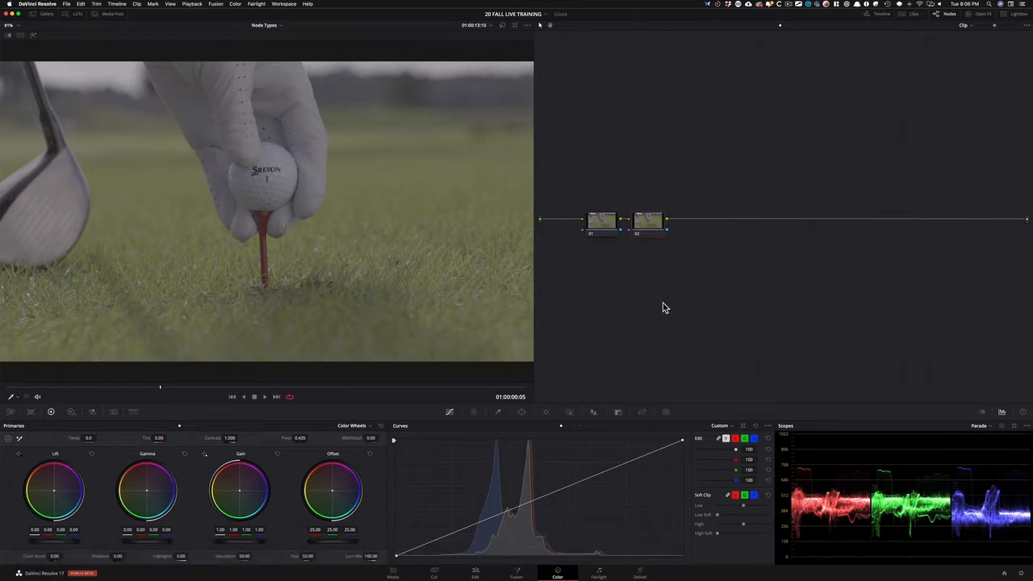
{"action": "left_click", "coordinate": [682, 162]}
{"action": "left_click", "coordinate": [649, 222]}
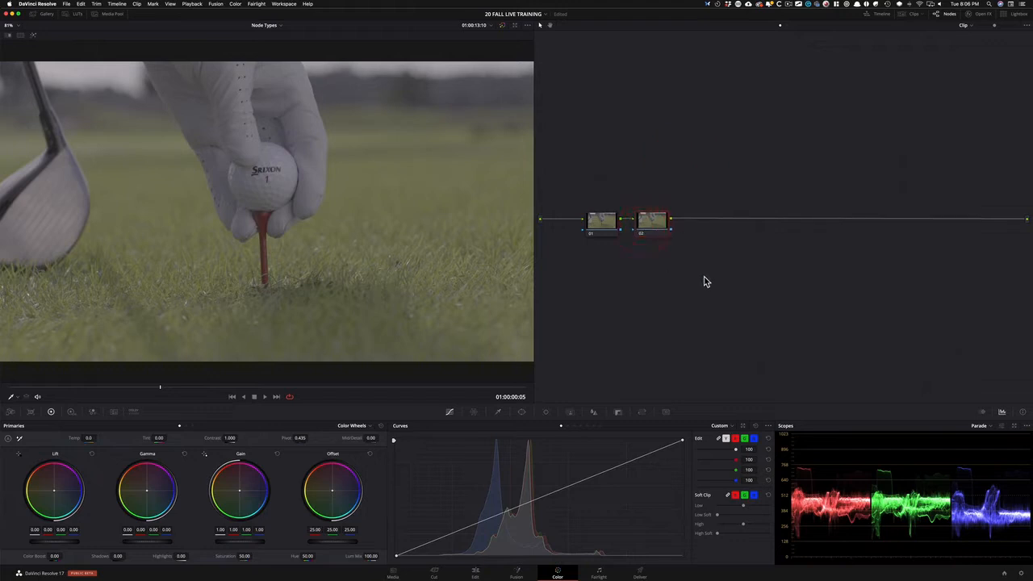
{"action": "left_click_drag", "start_coordinate": [228, 439], "coordinate": [335, 443]}
- Set the lift of node 01 to -0.08 and toggle the node off and on to check the effect
{"action": "left_click", "coordinate": [630, 190]}
{"action": "left_click", "coordinate": [595, 224]}
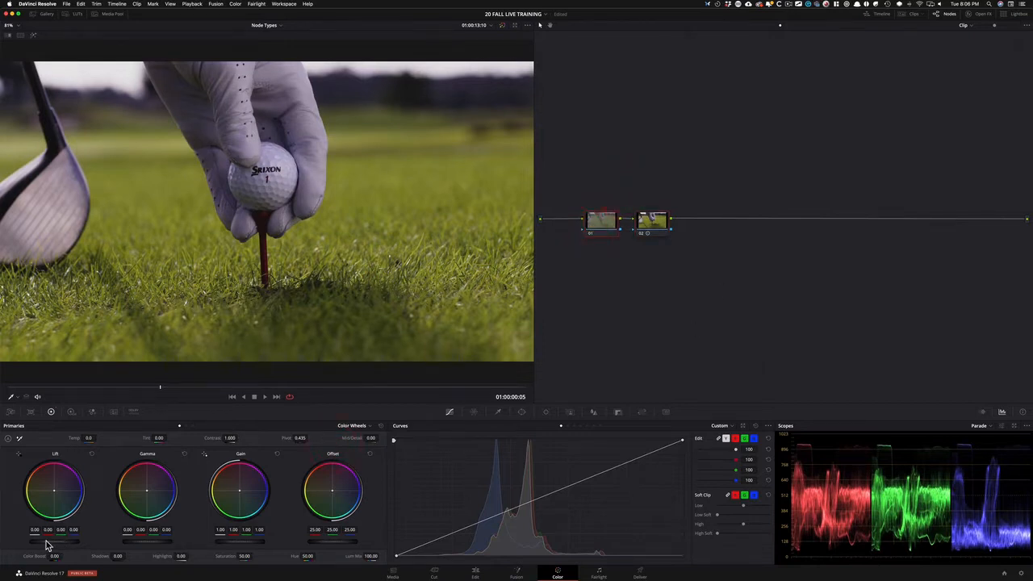
{"action": "left_click_drag", "start_coordinate": [66, 548], "coordinate": [28, 540]}
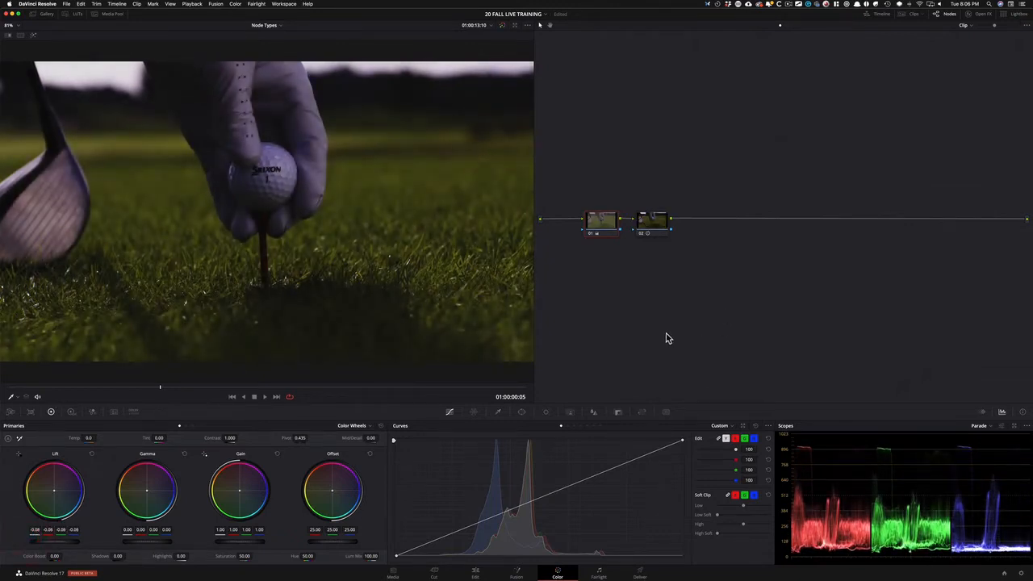
{"action": "key", "text": "super+d"}
{"action": "key", "text": "super+d"}
{"action": "key", "text": "super+d"}
{"action": "key", "text": "super+d"}
{"action": "key", "text": "super+d"}
{"action": "key", "text": "super+d"}
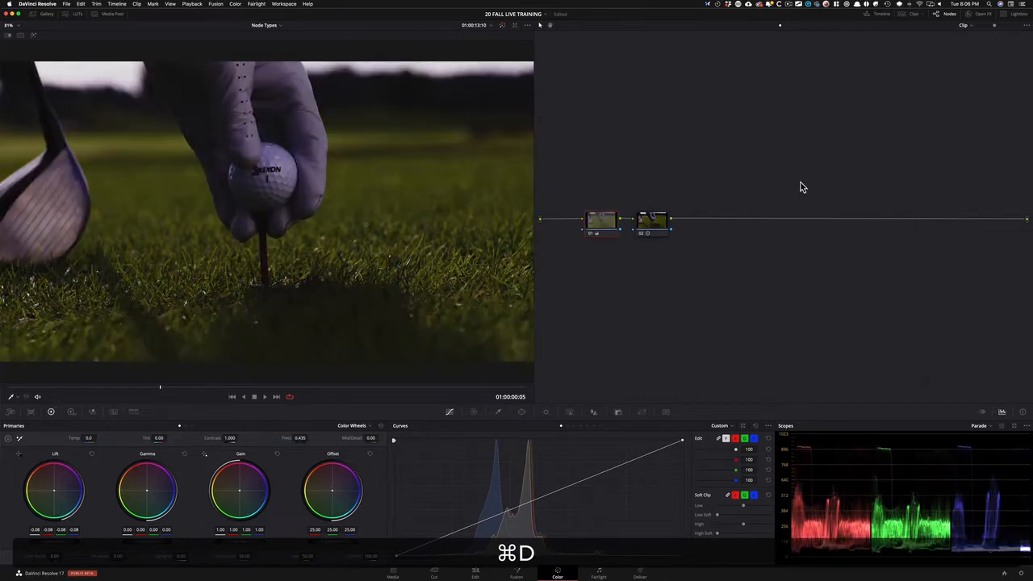
- Save a new grade version, extract the lift node and reinsert it after the contrast node
{"action": "key", "text": "super+y"}
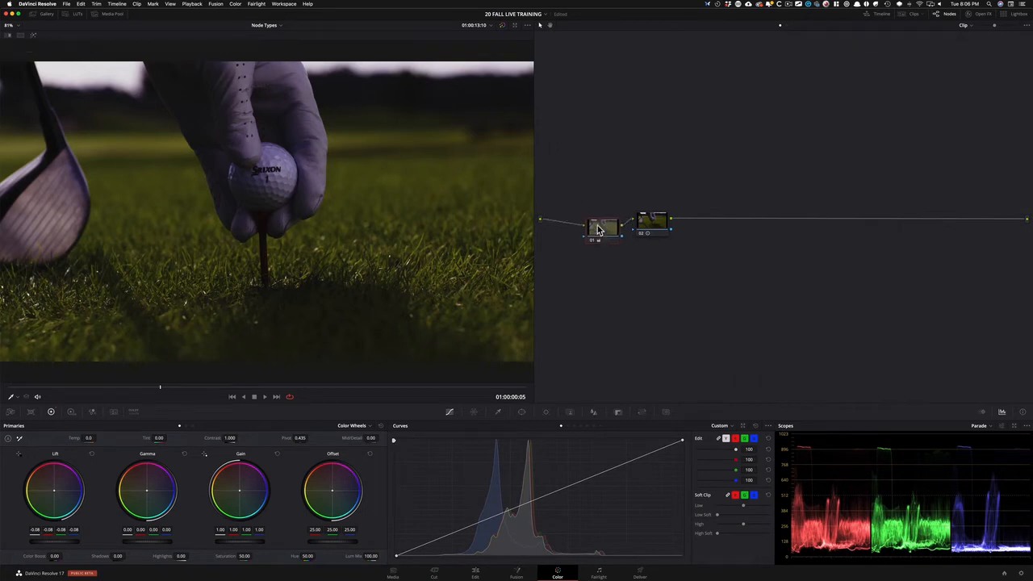
{"action": "key", "text": "e"}
{"action": "left_click_drag", "start_coordinate": [612, 307], "coordinate": [713, 220]}
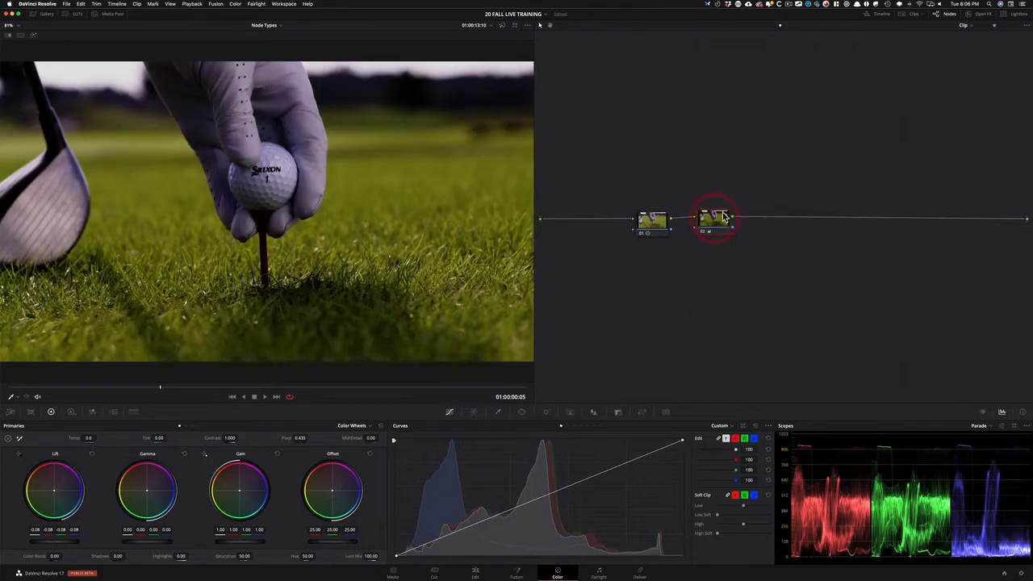
- Switch back and forth between versions 11 and 12 to compare the lift adjustment placed before and after the contrast node
{"action": "key", "text": "super+z"}
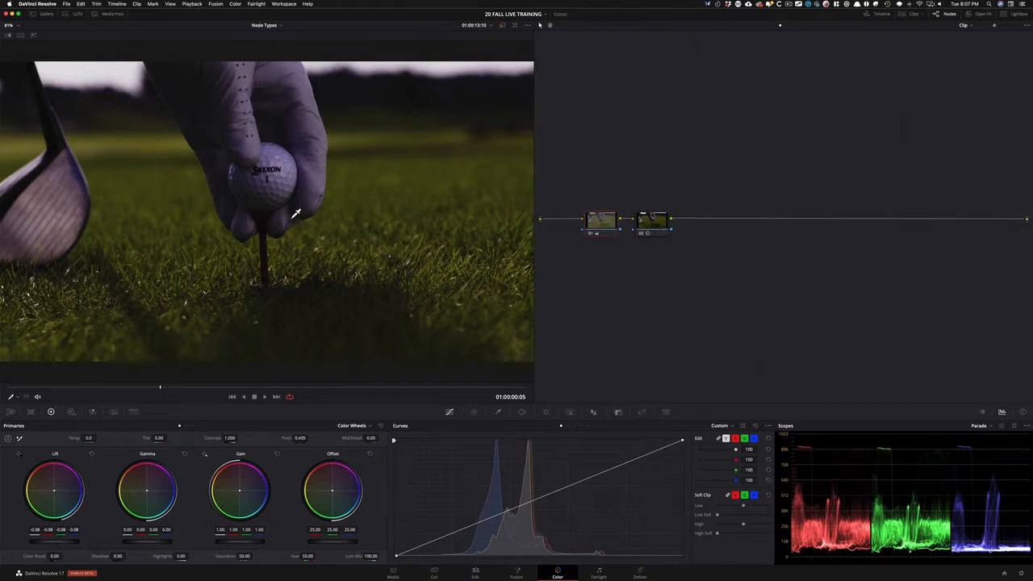
{"action": "key", "text": "super+shift+z"}
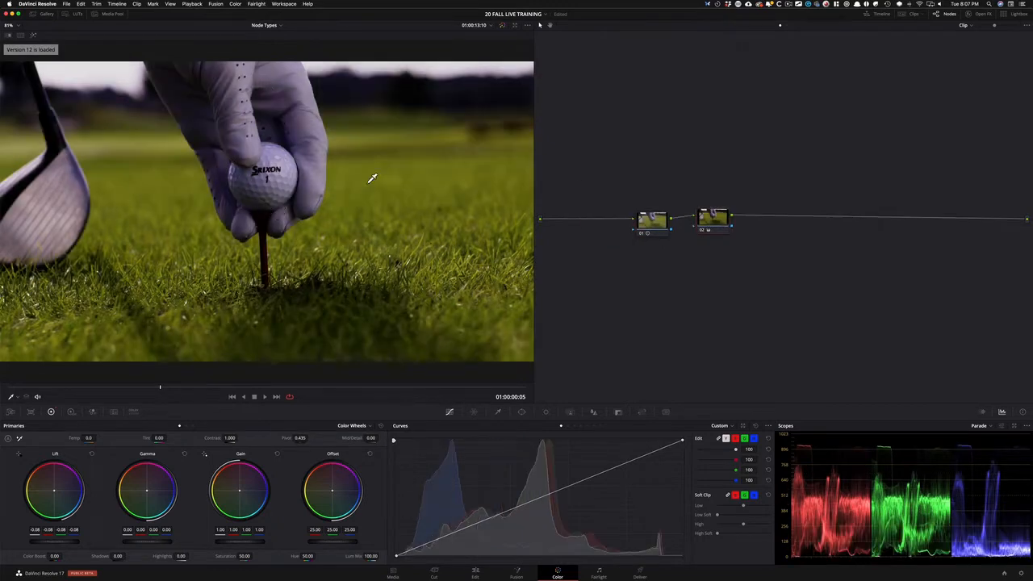
{"action": "left_click", "coordinate": [714, 231]}
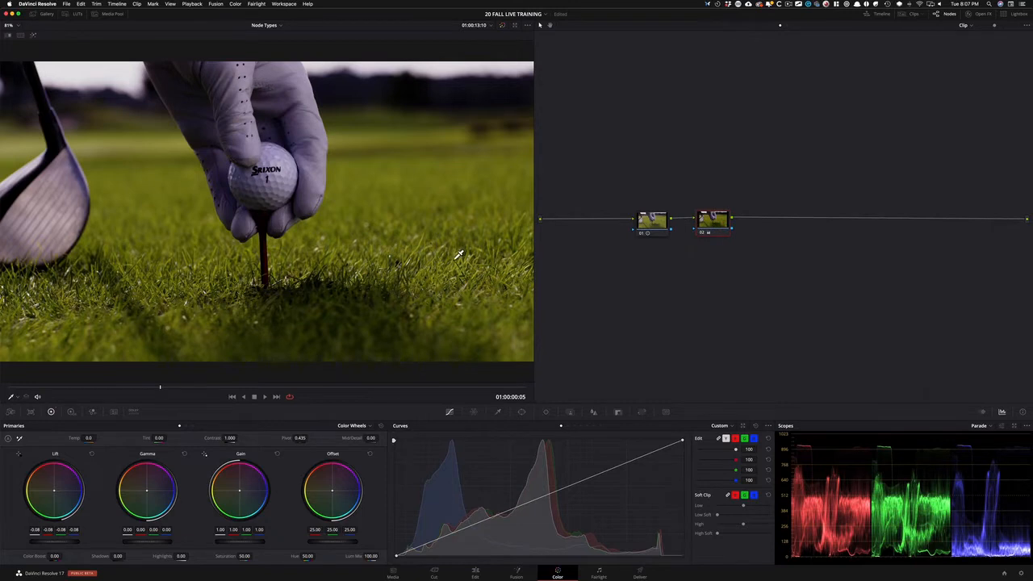
{"action": "key", "text": "super+z"}
{"action": "key", "text": "super+shift+z"}
{"action": "key", "text": "super+z"}
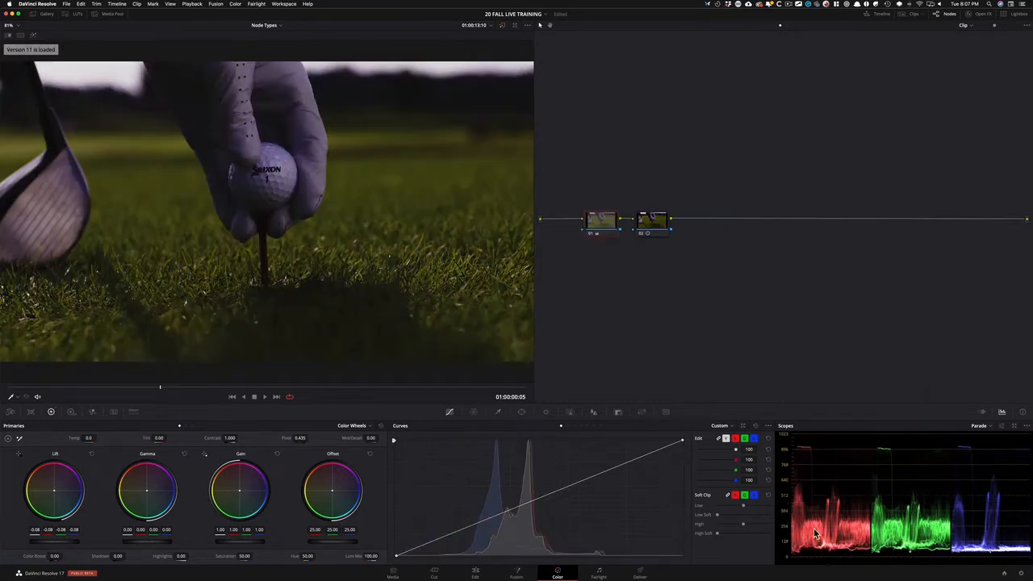
{"action": "key", "text": "super+shift+z"}
{"action": "key", "text": "super+z"}
{"action": "key", "text": "super+shift+z"}
{"action": "key", "text": "super+z"}
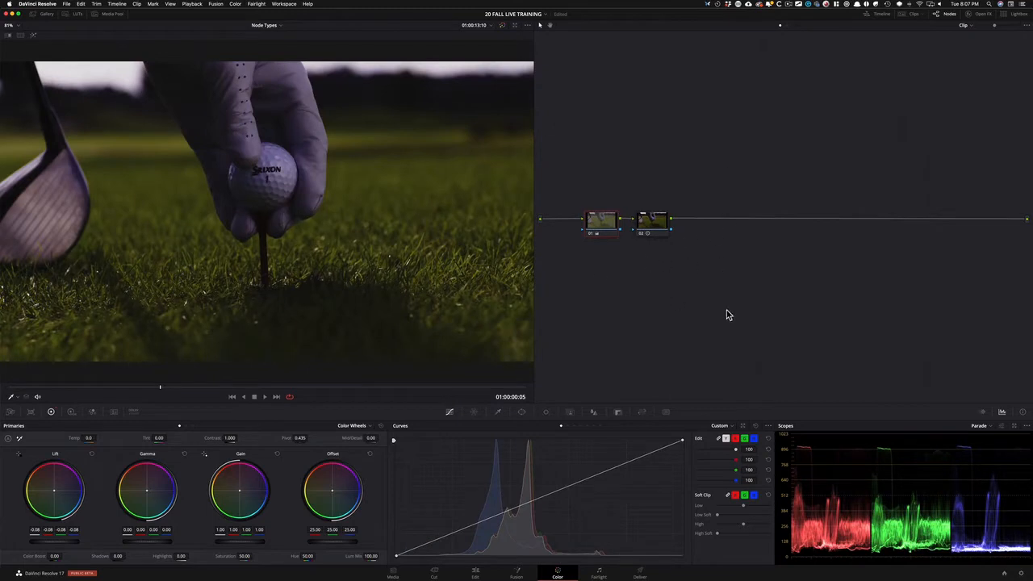
- Reset the golf clip's grades and nodes, and move the remaining node 01 higher in the node graph
{"action": "right_click", "coordinate": [702, 252]}
{"action": "left_click", "coordinate": [738, 258]}
{"action": "left_click_drag", "start_coordinate": [584, 78], "coordinate": [590, 184]}
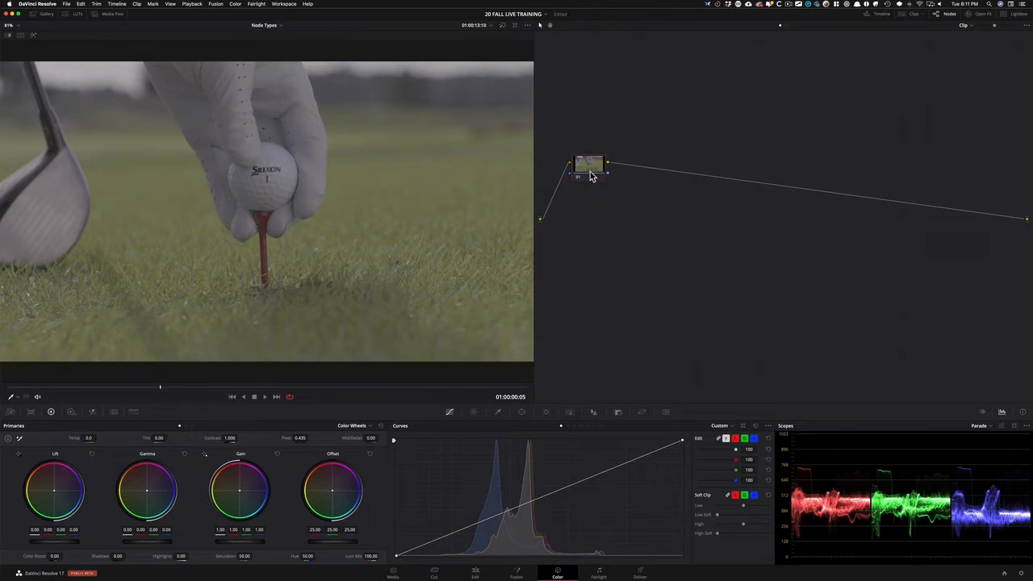
{"action": "left_click_drag", "start_coordinate": [595, 168], "coordinate": [592, 157]}
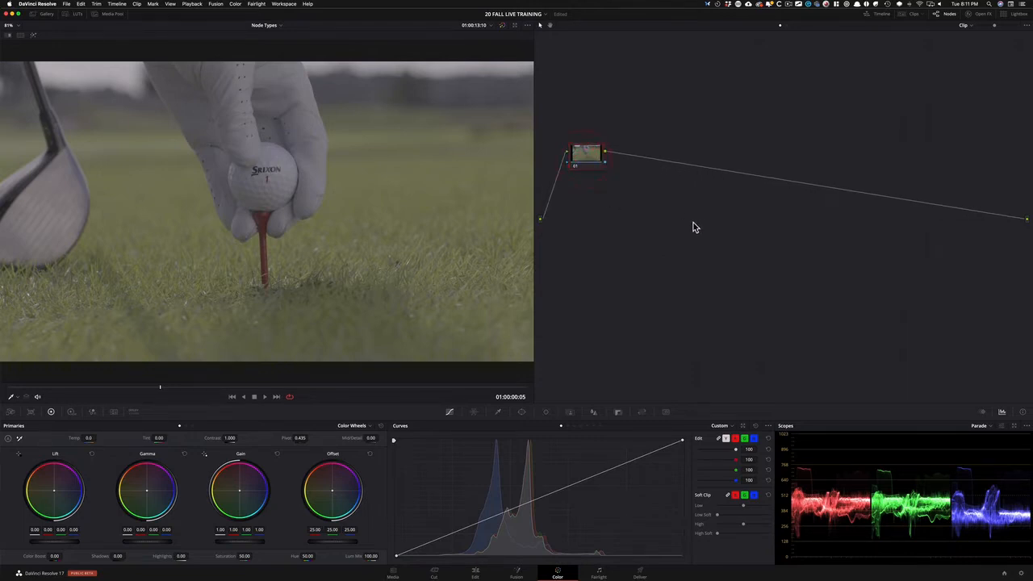
- Label node 01 as NR
{"action": "key", "text": "r"}
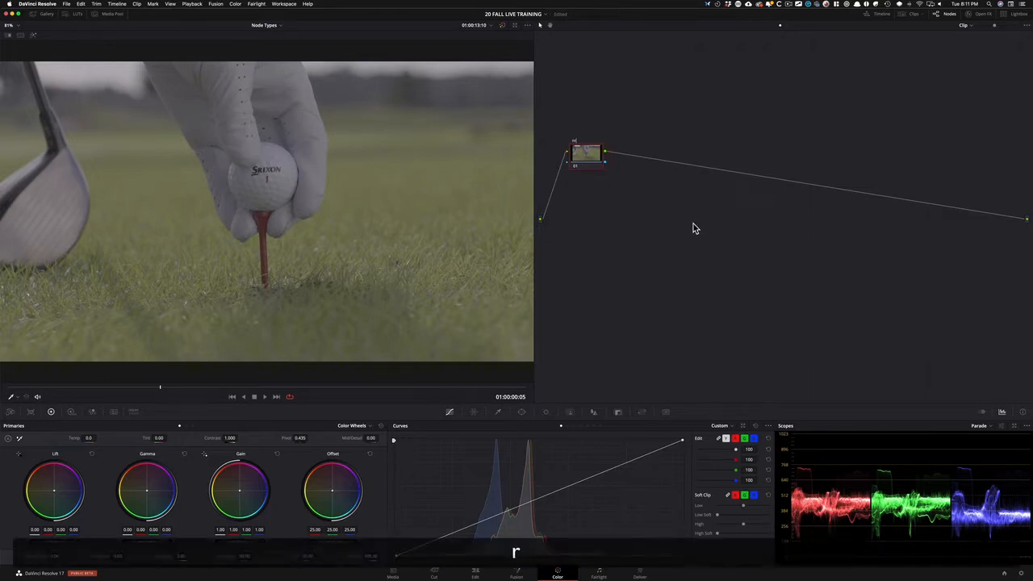
{"action": "key", "text": "alt+d"}
{"action": "key", "text": "alt+super+s"}
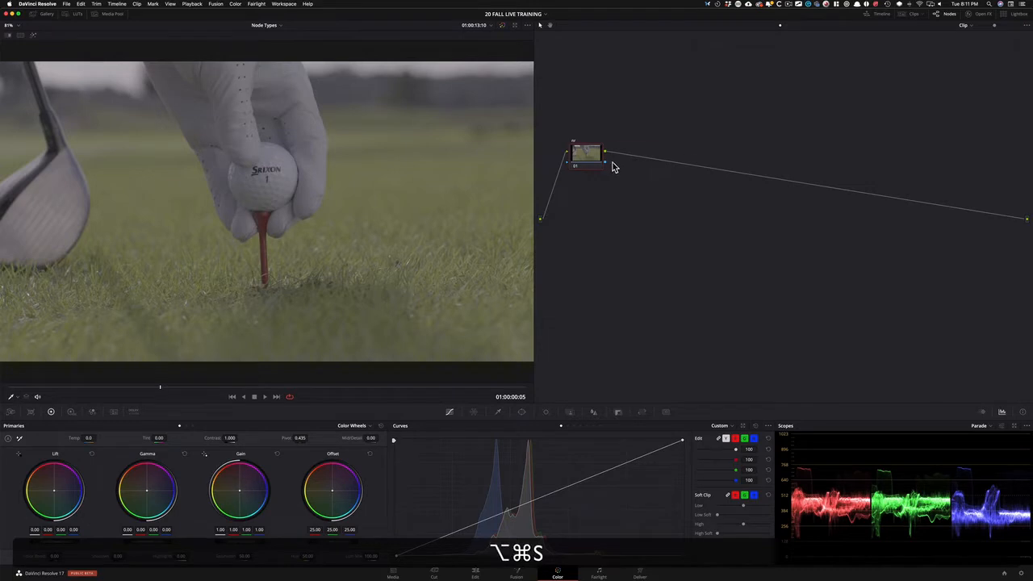
- Add a serial node after NR, place it directly below that node and give it a label
{"action": "key", "text": "alt+s"}
{"action": "left_click_drag", "start_coordinate": [631, 155], "coordinate": [575, 211]}
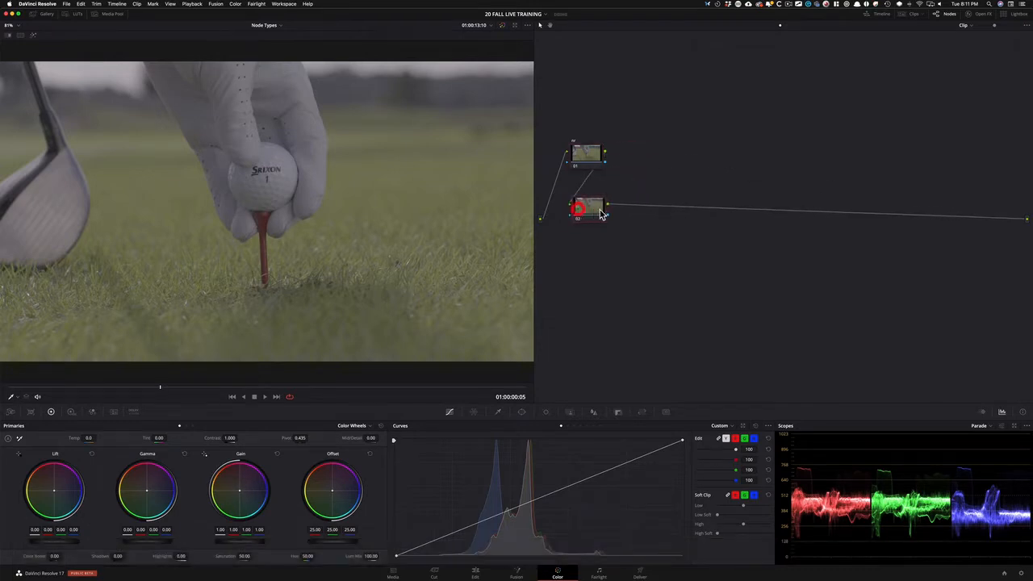
{"action": "key", "text": "Tab"}
{"action": "key", "text": "Return"}
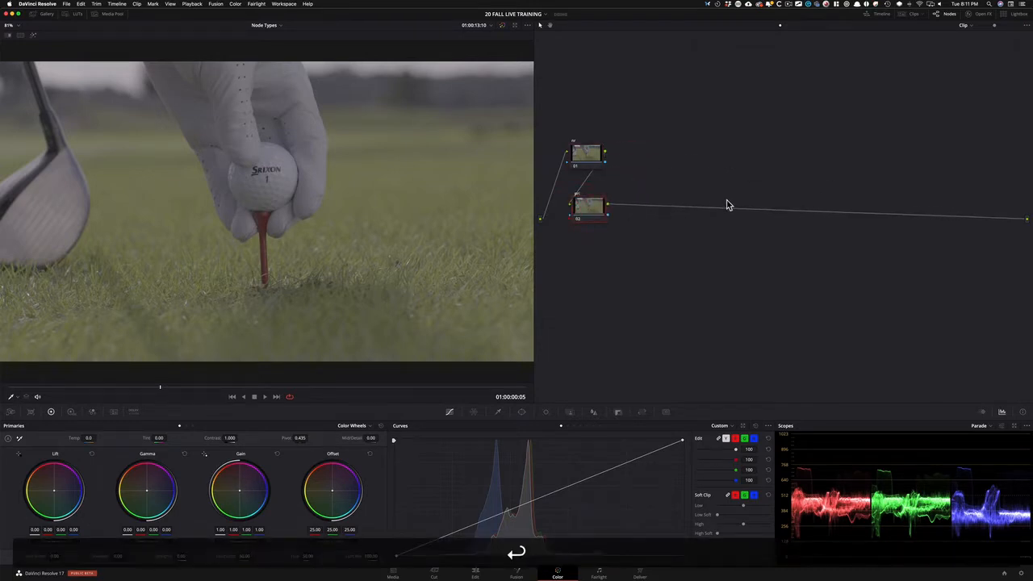
- Add a third serial node after node 02
{"action": "key", "text": "alt+s"}
{"action": "key", "text": "alt+Tab"}
{"action": "key", "text": "Tab"}
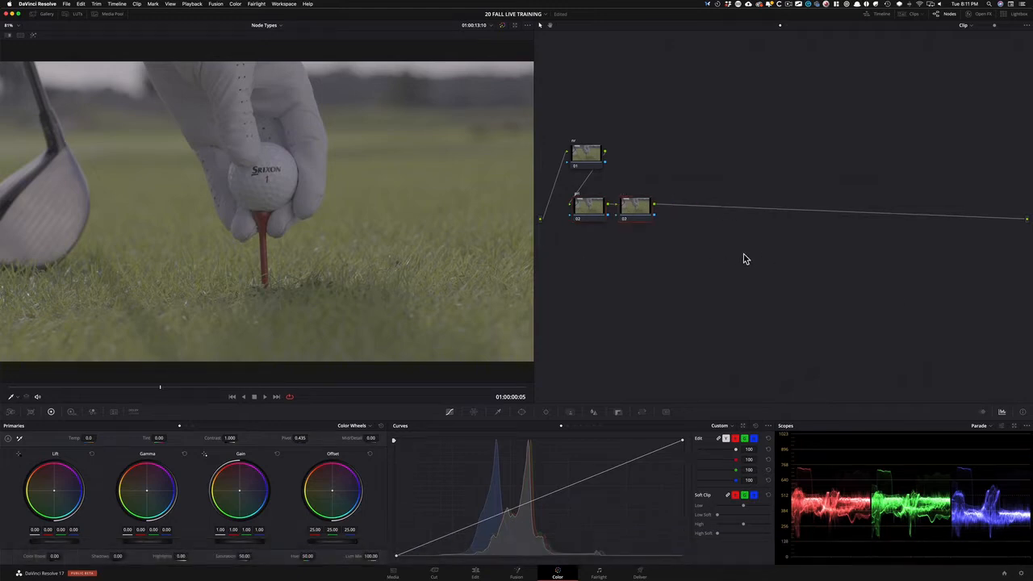
- Label node 03 as pop, and add a serial node after it labelled look
{"action": "type", "text": "pop"}
{"action": "key", "text": "Return"}
{"action": "key", "text": "alt+Return"}
{"action": "key", "text": "alt+s"}
{"action": "key", "text": "alt+Tab"}
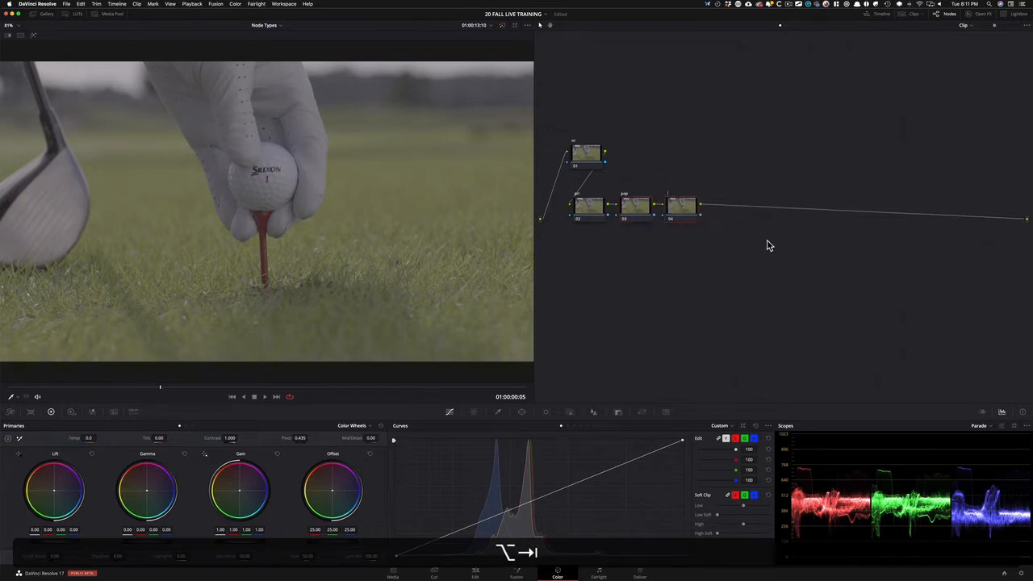
{"action": "type", "text": "lut"}
{"action": "key", "text": "BackSpace"}
{"action": "type", "text": "ook"}
{"action": "key", "text": "Return"}
- Add a serial node after look, place it below the pop row under node 02, and label it hsl curves
{"action": "key", "text": "alt+s"}
{"action": "left_click_drag", "start_coordinate": [724, 222], "coordinate": [586, 276]}
{"action": "left_click", "coordinate": [598, 267]}
{"action": "key", "text": "Tab"}
{"action": "type", "text": "sh"}
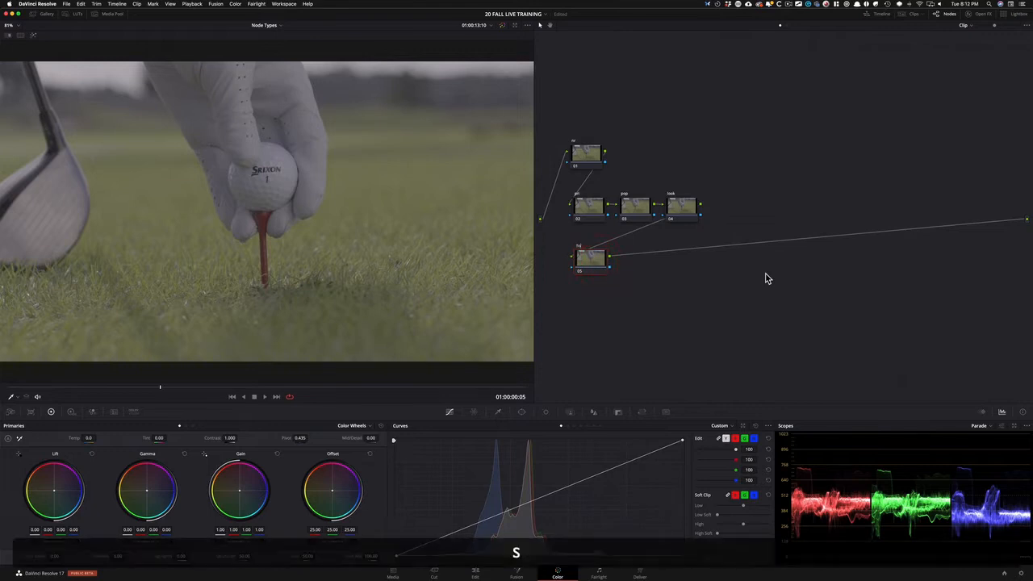
{"action": "key", "text": "Return"}
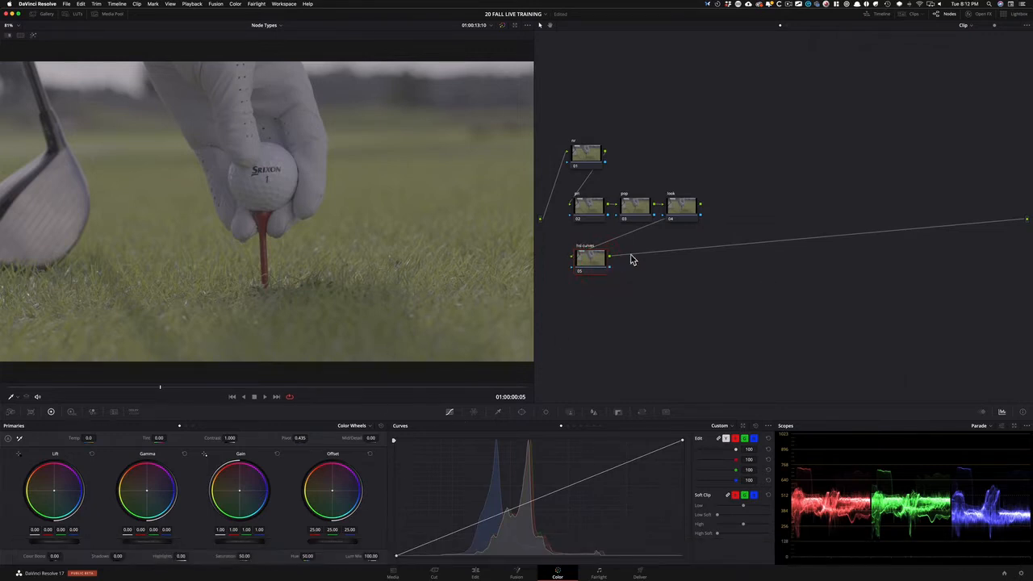
- Add a serial node after hsl curves, place it slightly higher beside that node, and label it red
{"action": "key", "text": "alt"}
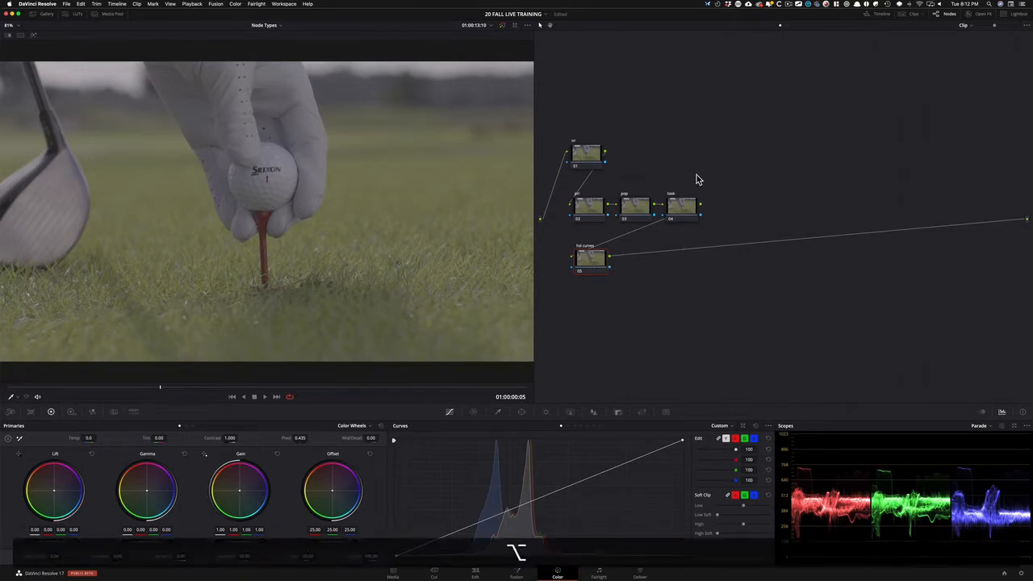
{"action": "key", "text": "alt+s"}
{"action": "left_click", "coordinate": [648, 248]}
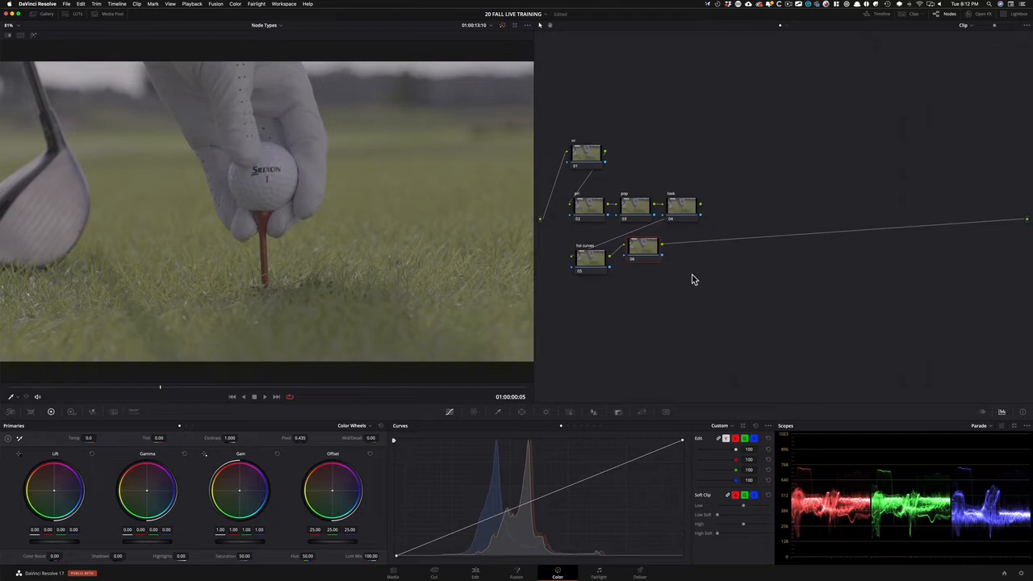
{"action": "key", "text": "Tab"}
{"action": "key", "text": "r"}
{"action": "type", "text": "ed"}
{"action": "key", "text": "Return"}
- Add a parallel node to red, place it just below that node, and label it green
{"action": "key", "text": "alt+p"}
{"action": "left_click_drag", "start_coordinate": [643, 277], "coordinate": [645, 287]}
{"action": "key", "text": "Tab"}
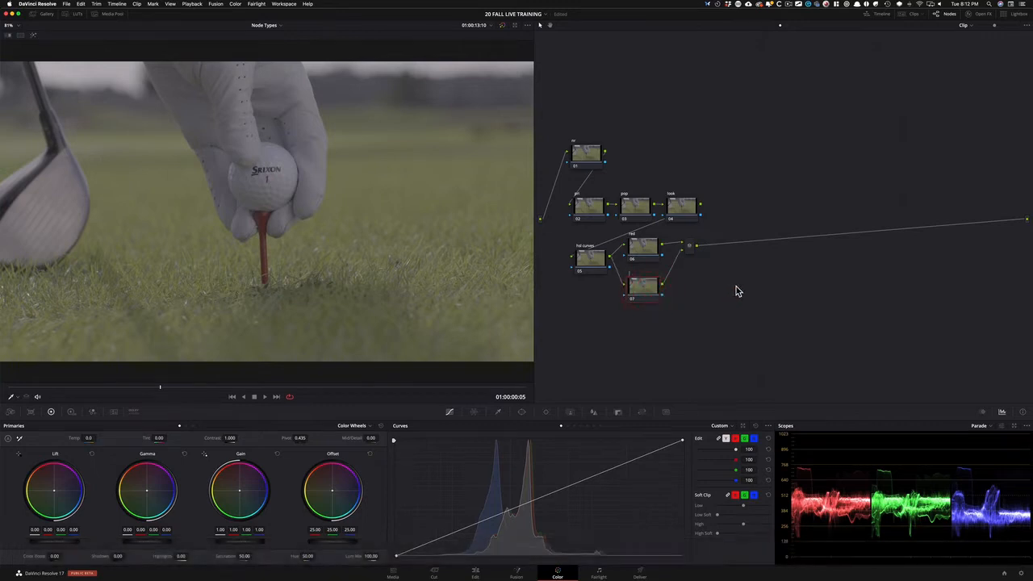
{"action": "type", "text": "green"}
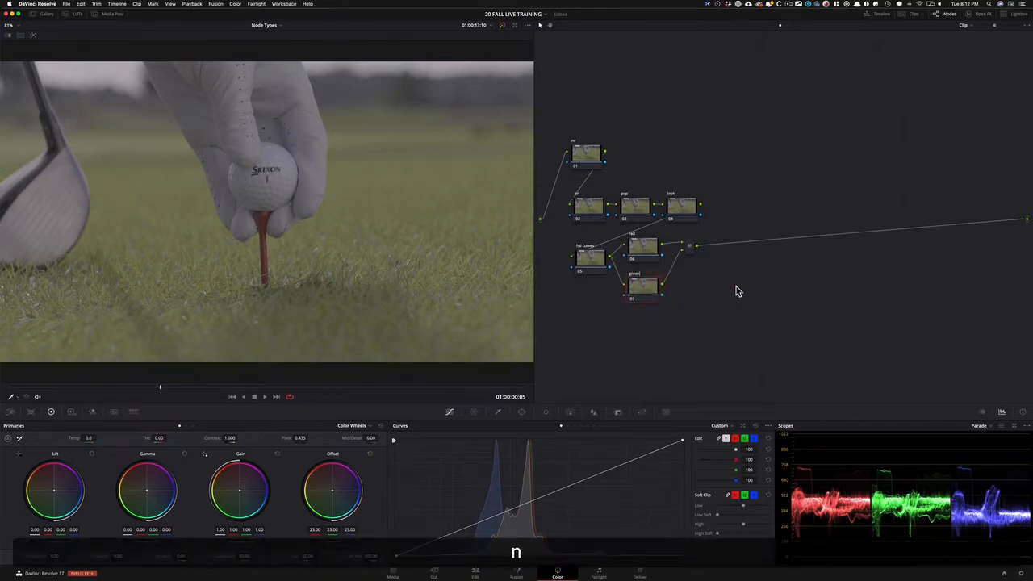
{"action": "key", "text": "Return"}
- Add a third parallel node below green labelled mag, and centre the parallel mixer vertically beside the three branches
{"action": "key", "text": "alt+p"}
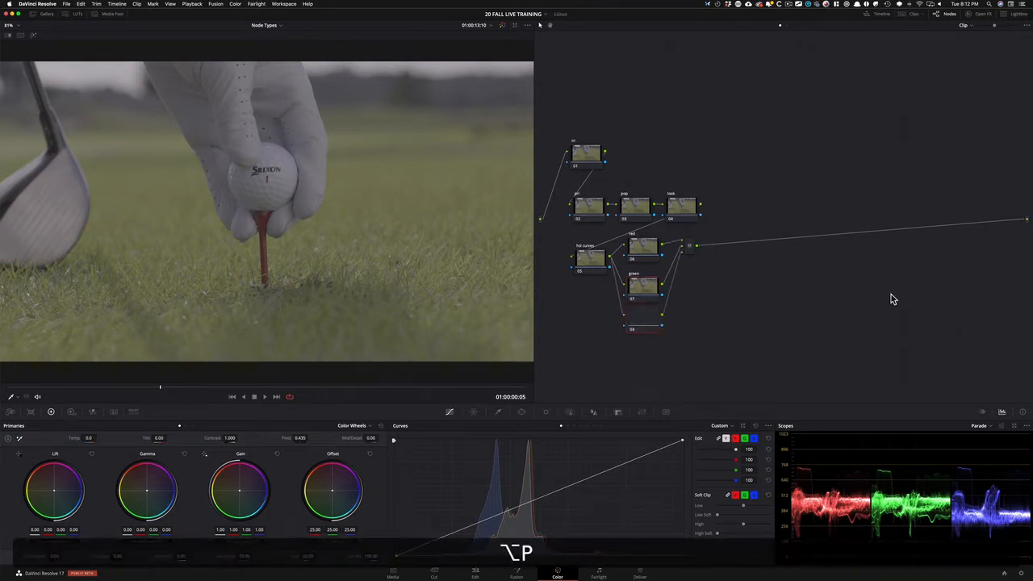
{"action": "left_click_drag", "start_coordinate": [656, 321], "coordinate": [657, 333]}
{"action": "key", "text": "Tab"}
{"action": "type", "text": "mag"}
{"action": "key", "text": "Return"}
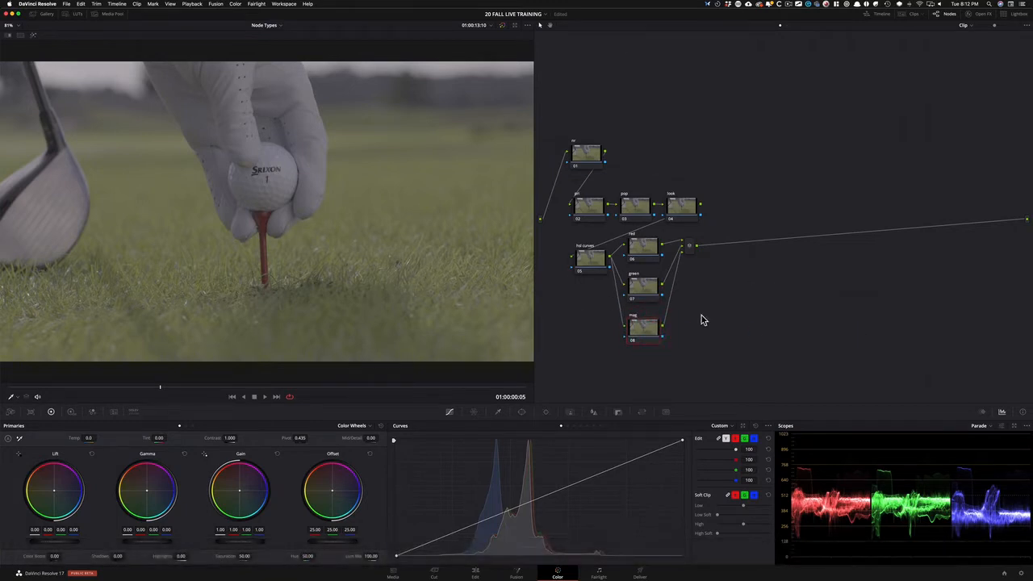
{"action": "left_click_drag", "start_coordinate": [684, 251], "coordinate": [694, 286]}
- Apply the Six Vector - Red preset to the red node
{"action": "left_click", "coordinate": [646, 249]}
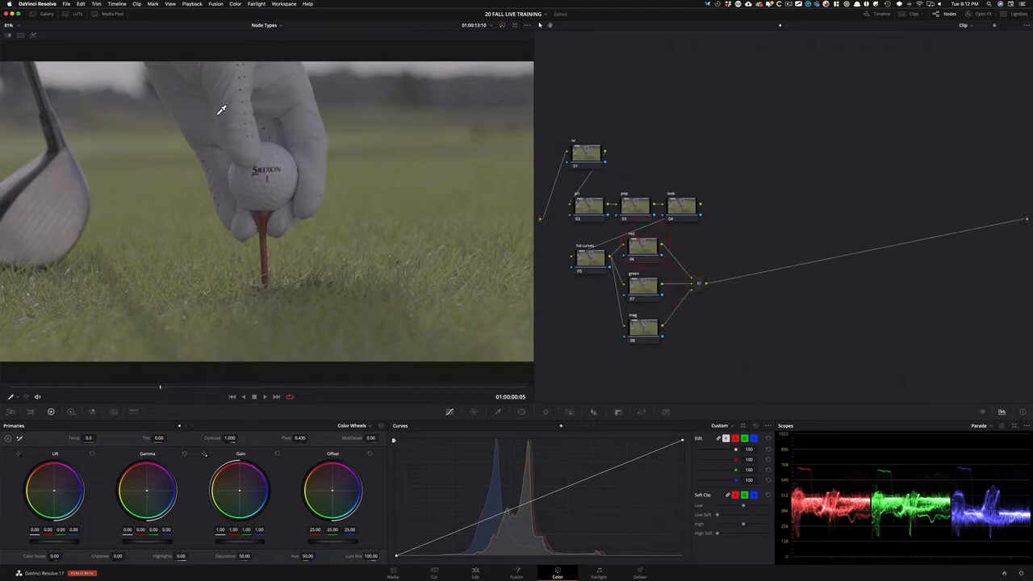
{"action": "left_click", "coordinate": [235, 4]}
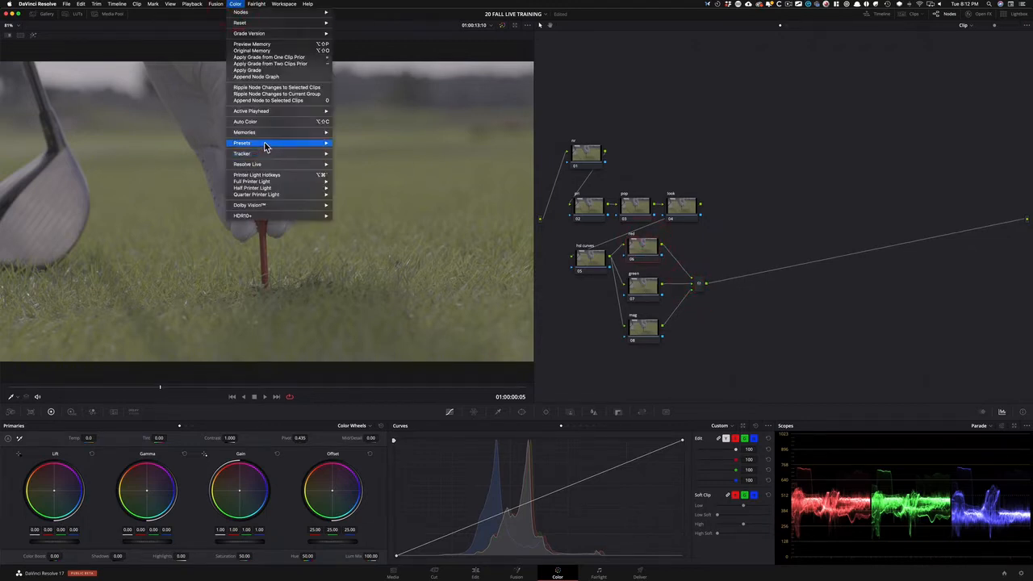
{"action": "mouse_move", "coordinate": [269, 146]}
{"action": "left_click", "coordinate": [374, 157]}
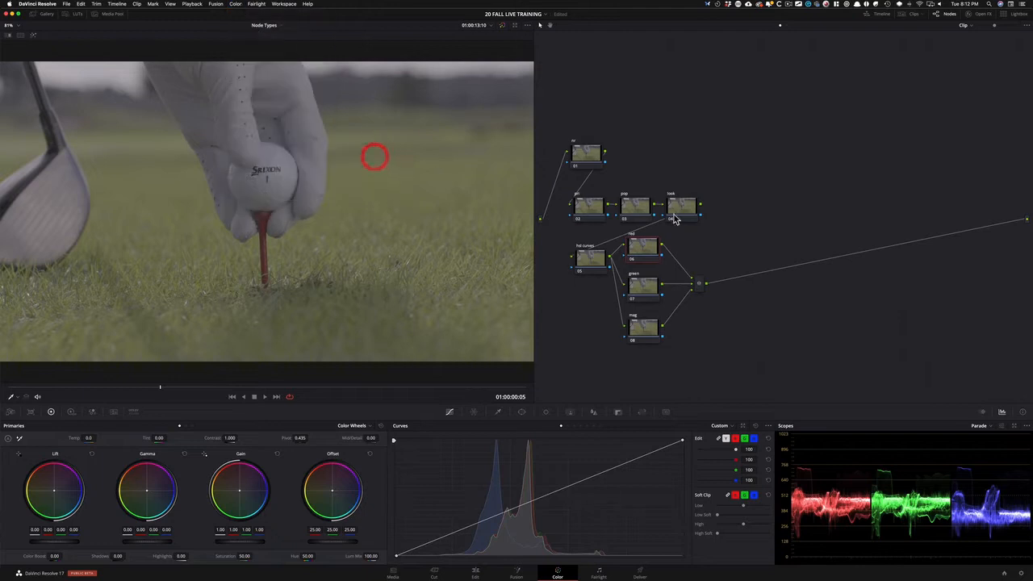
- Apply the Six Vector - Green preset to the green node
{"action": "left_click", "coordinate": [644, 287]}
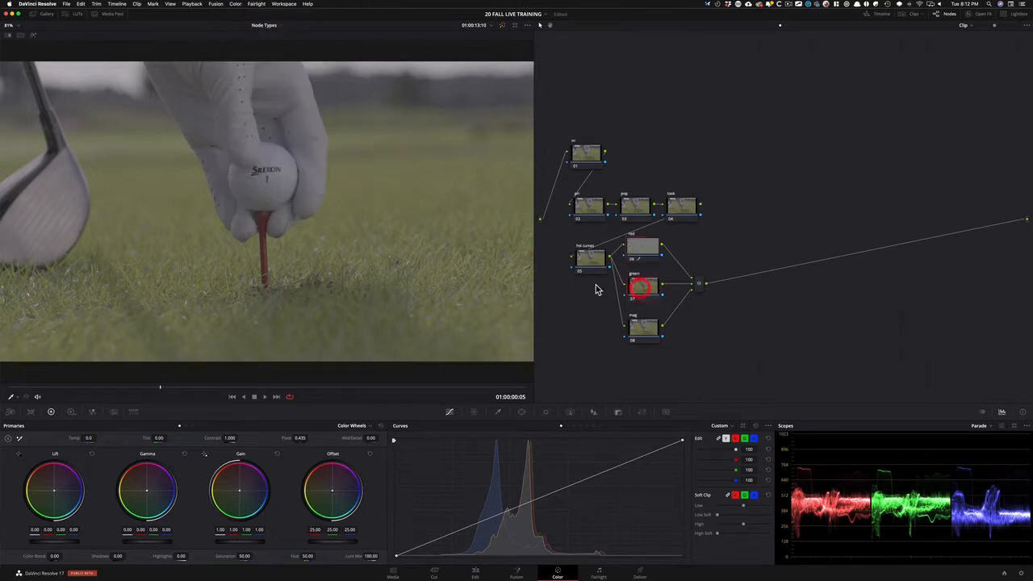
{"action": "left_click", "coordinate": [235, 4]}
{"action": "mouse_move", "coordinate": [312, 146]}
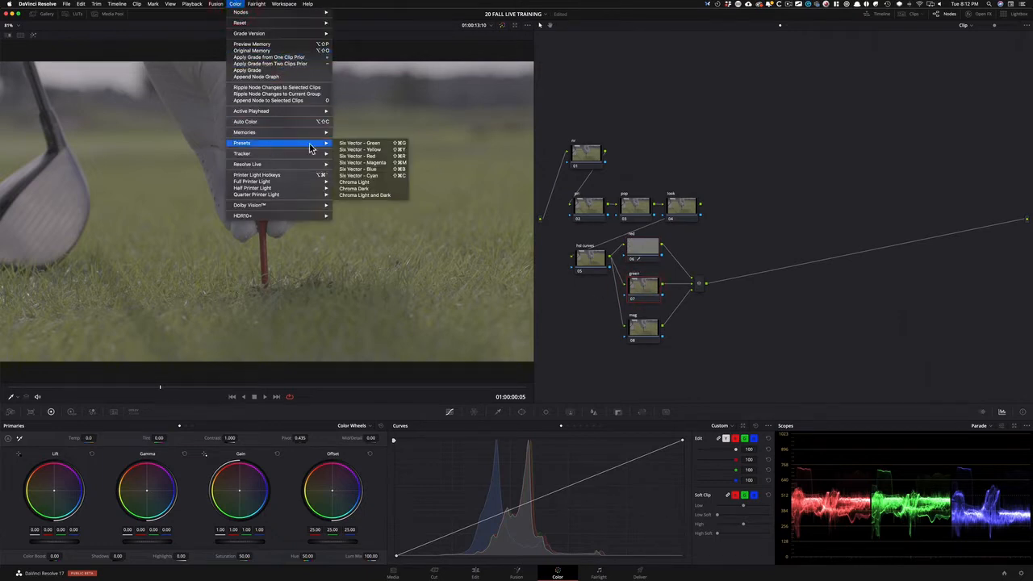
{"action": "left_click", "coordinate": [390, 143]}
- Apply the Six Vector - Magenta preset to the mag node
{"action": "left_click", "coordinate": [641, 327]}
{"action": "left_click", "coordinate": [237, 5]}
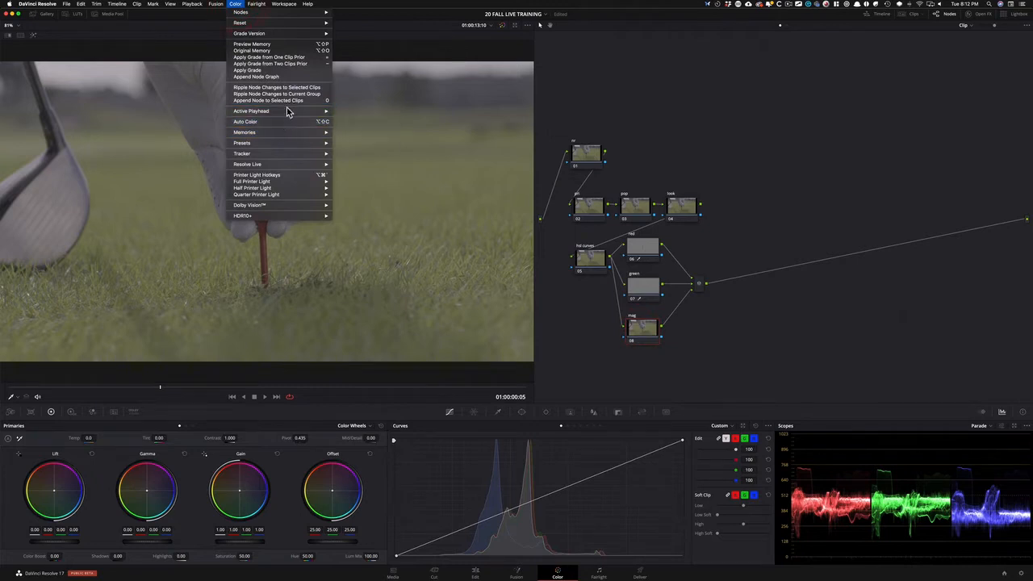
{"action": "mouse_move", "coordinate": [287, 144]}
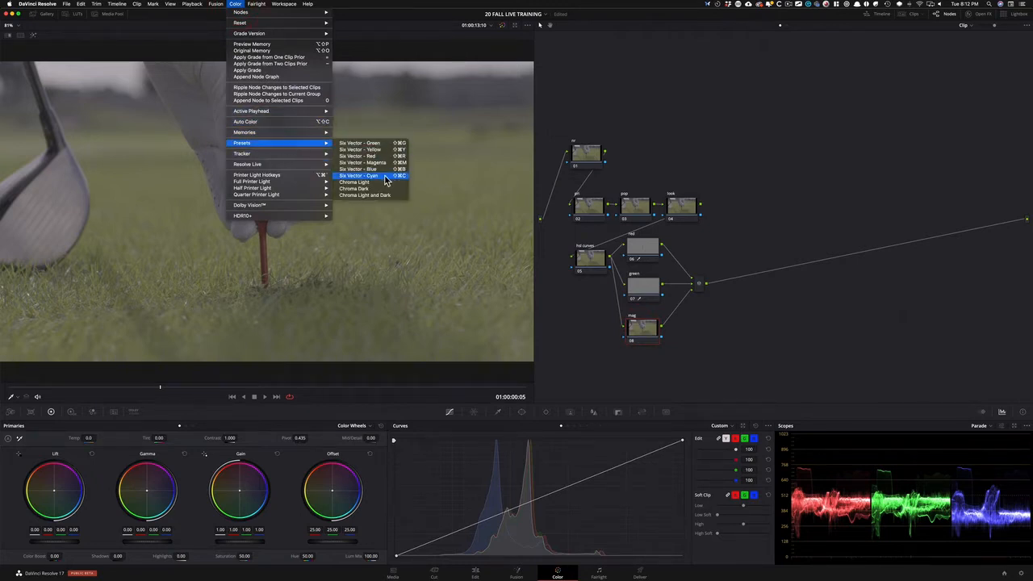
{"action": "left_click", "coordinate": [396, 162]}
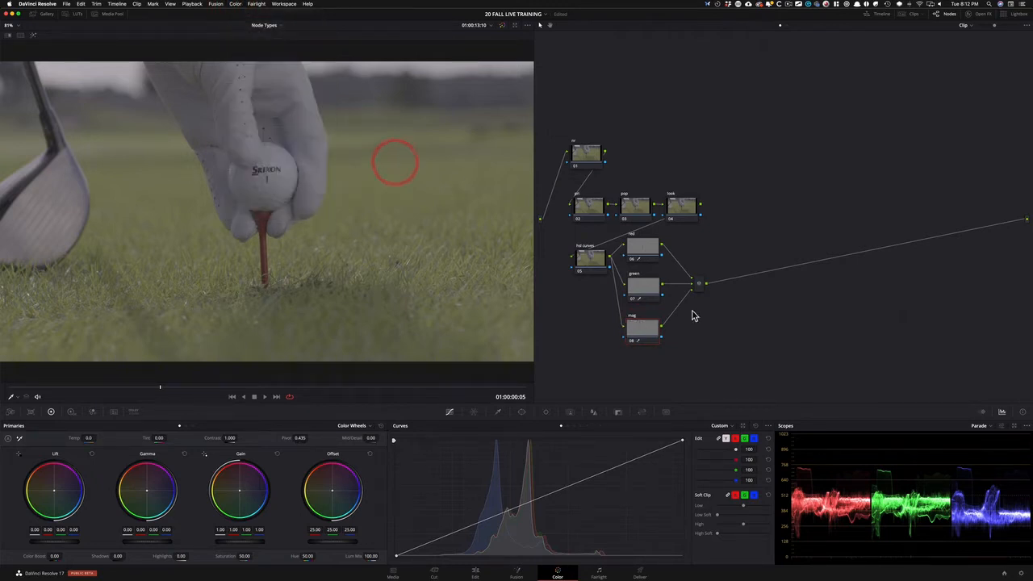
- Relabel the green node as yellow and apply the Six Vector - Yellow preset to it
{"action": "left_click", "coordinate": [643, 293]}
{"action": "type", "text": "ye"}
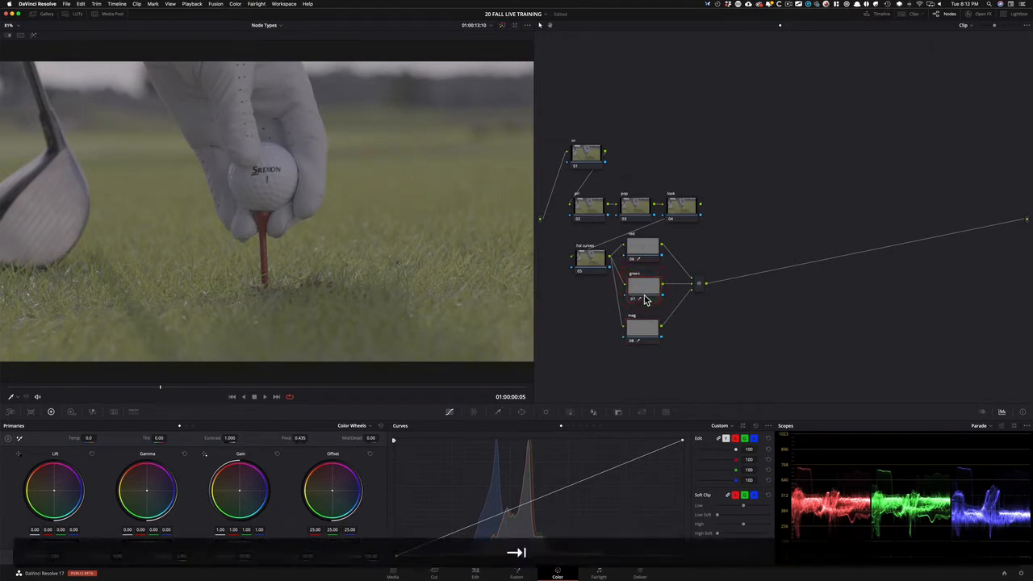
{"action": "type", "text": "llow"}
{"action": "key", "text": "Return"}
{"action": "left_click", "coordinate": [238, 5]}
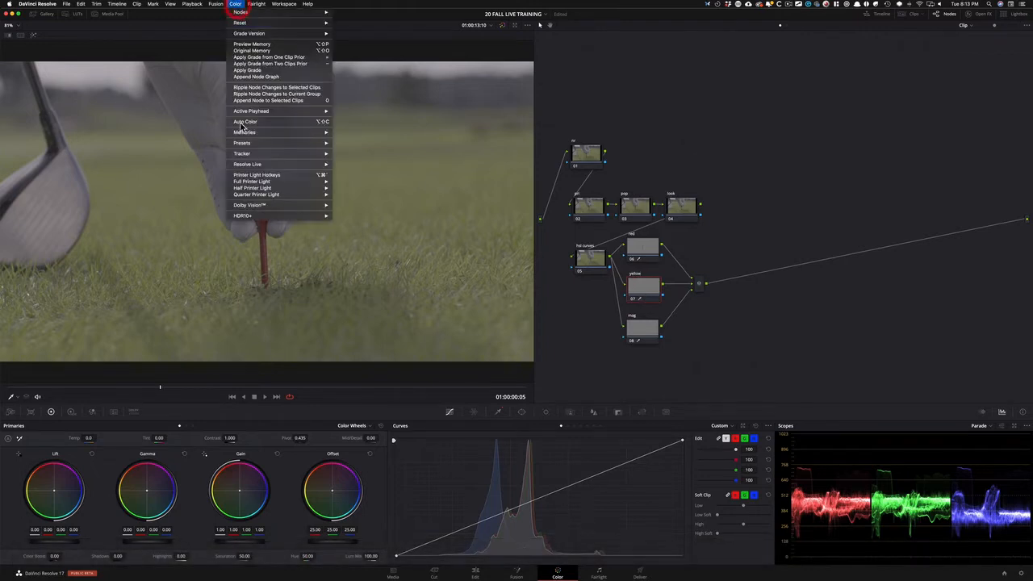
{"action": "mouse_move", "coordinate": [281, 147]}
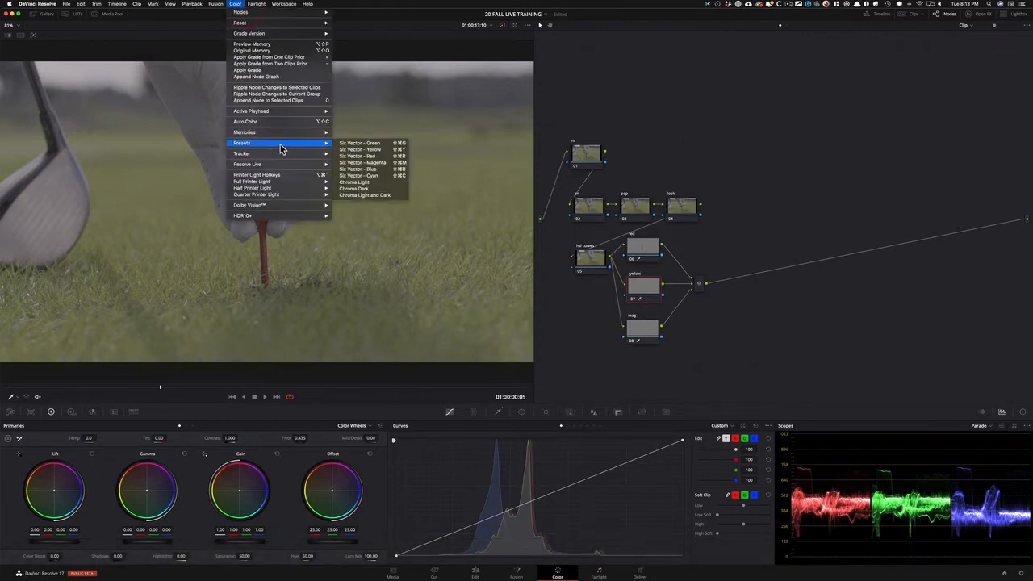
{"action": "left_click", "coordinate": [390, 150]}
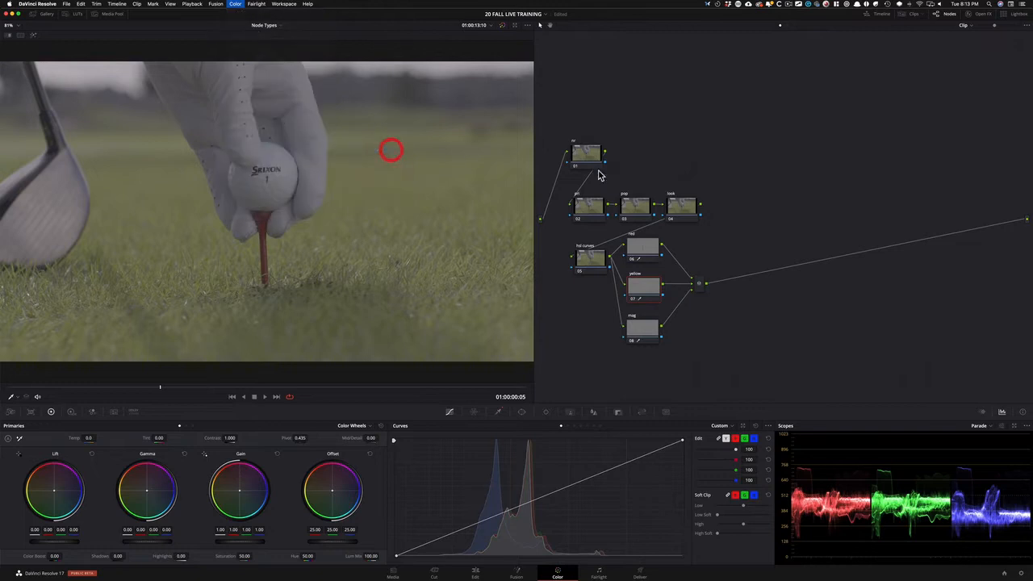
- Add a serial node after the parallel mixer and label it look adj
{"action": "left_click", "coordinate": [699, 289]}
{"action": "key", "text": "alt+super+s"}
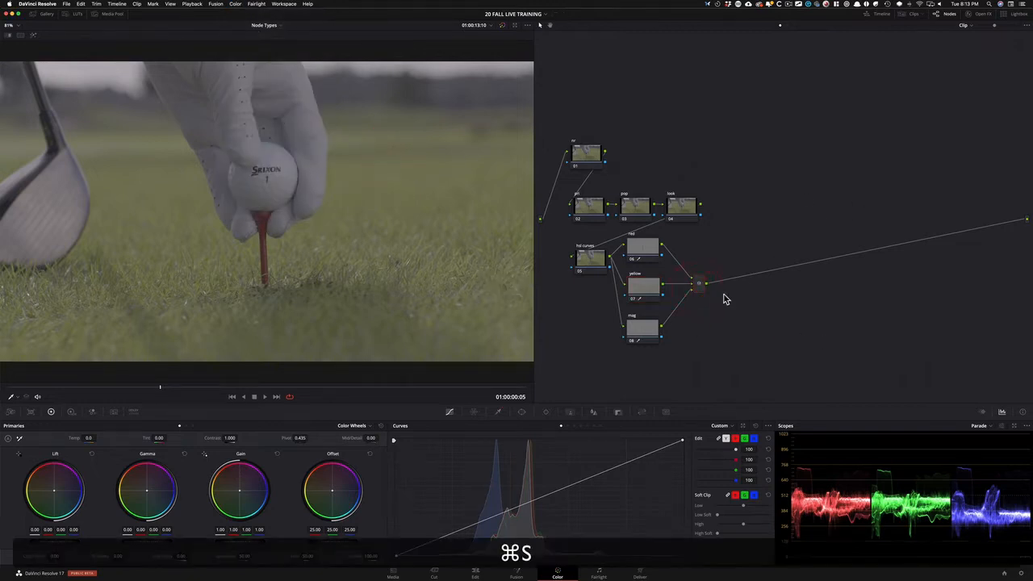
{"action": "key", "text": "alt+s"}
{"action": "key", "text": "Tab"}
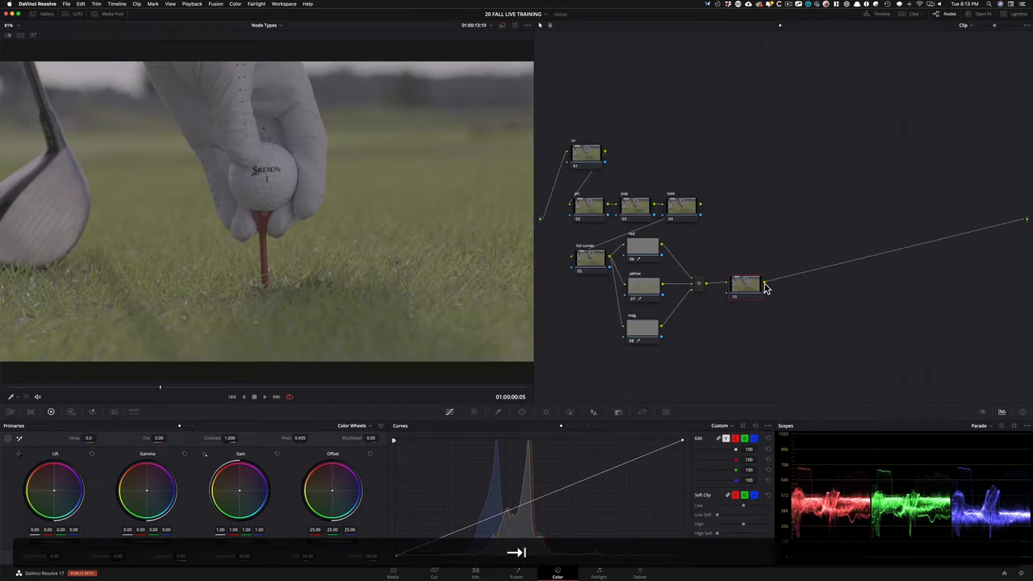
{"action": "key", "text": "Return"}
- Add a serial node after look adj, place it slightly higher than that node, and label it skin
{"action": "key", "text": "alt+s"}
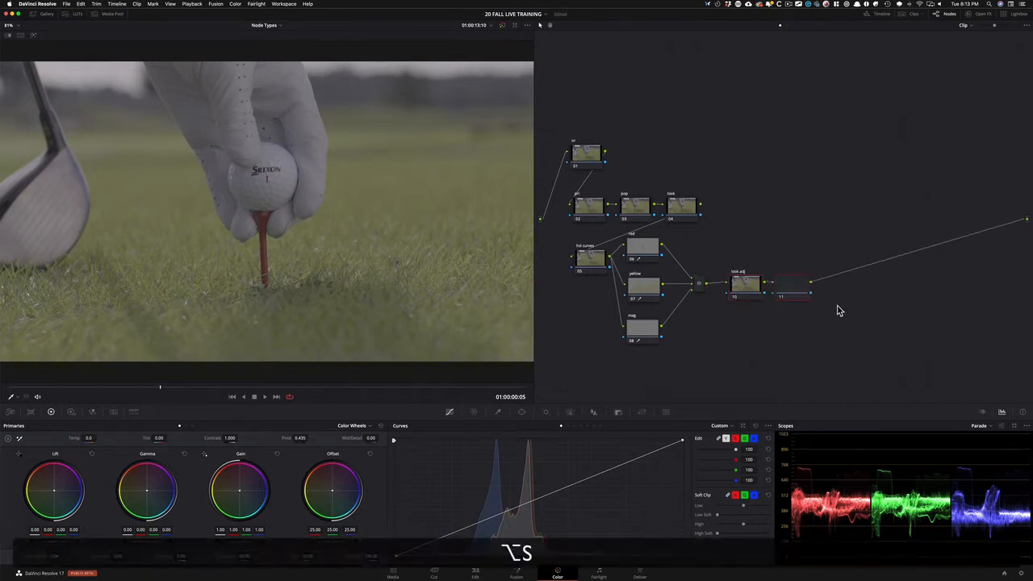
{"action": "left_click_drag", "start_coordinate": [789, 290], "coordinate": [798, 266]}
{"action": "key", "text": "Tab"}
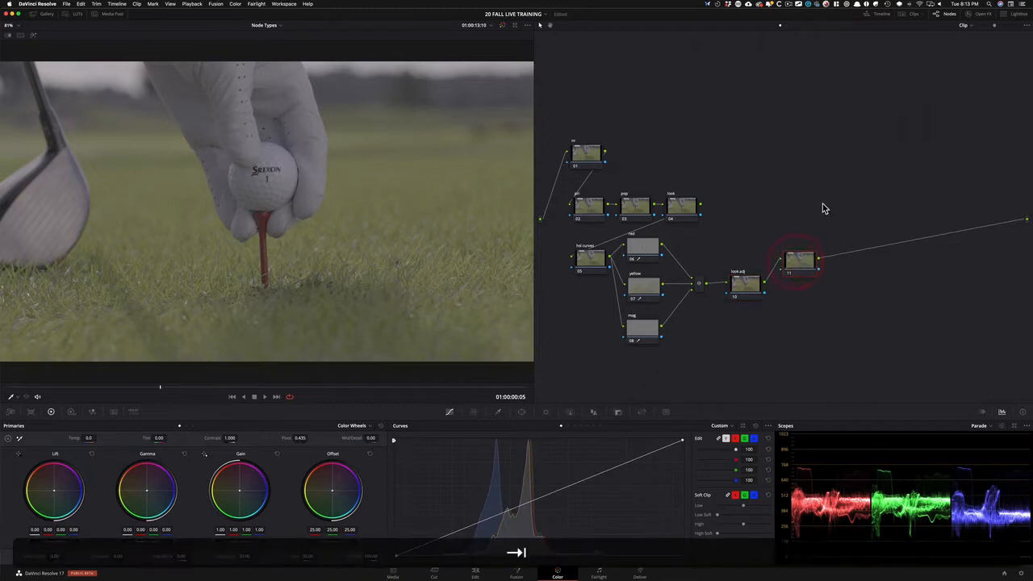
{"action": "key", "text": "Return"}
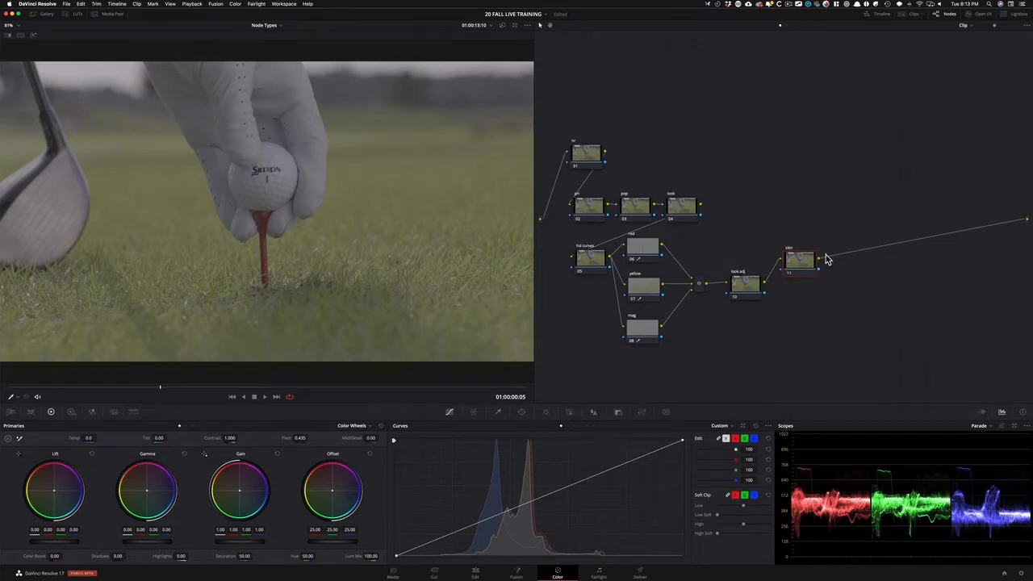
- Add a parallel node below skin labelled eyes, and position their parallel mixer midway between the two branches
{"action": "key", "text": "alt+p"}
{"action": "left_click_drag", "start_coordinate": [801, 295], "coordinate": [799, 306]}
{"action": "key", "text": "y"}
{"action": "key", "text": "Return"}
{"action": "left_click_drag", "start_coordinate": [847, 263], "coordinate": [837, 276]}
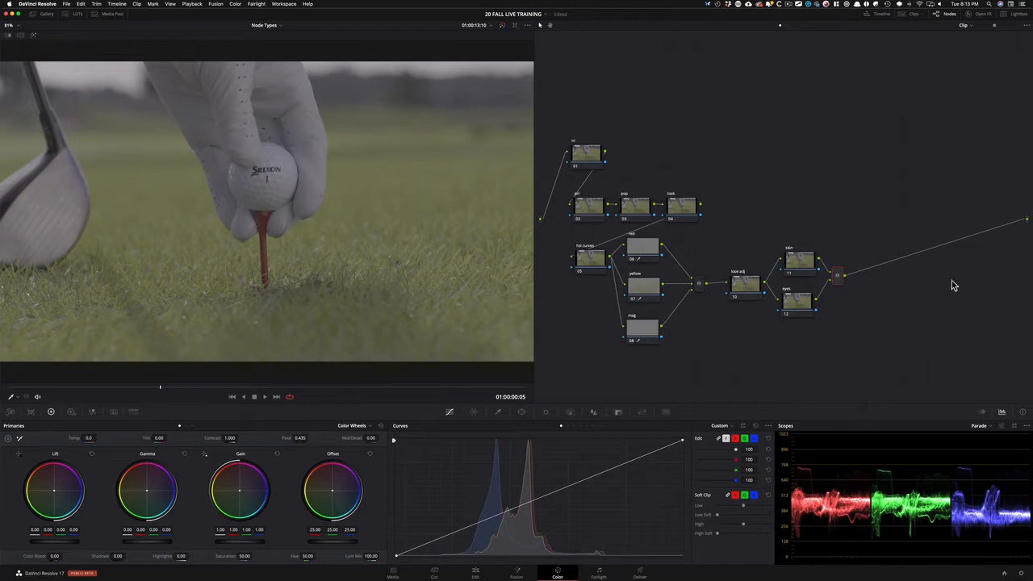
- Add a serial node after the skin and eyes mixer, place it higher, and label it sky
{"action": "left_click", "coordinate": [839, 279]}
{"action": "key", "text": "super+s"}
{"action": "key", "text": "alt+s"}
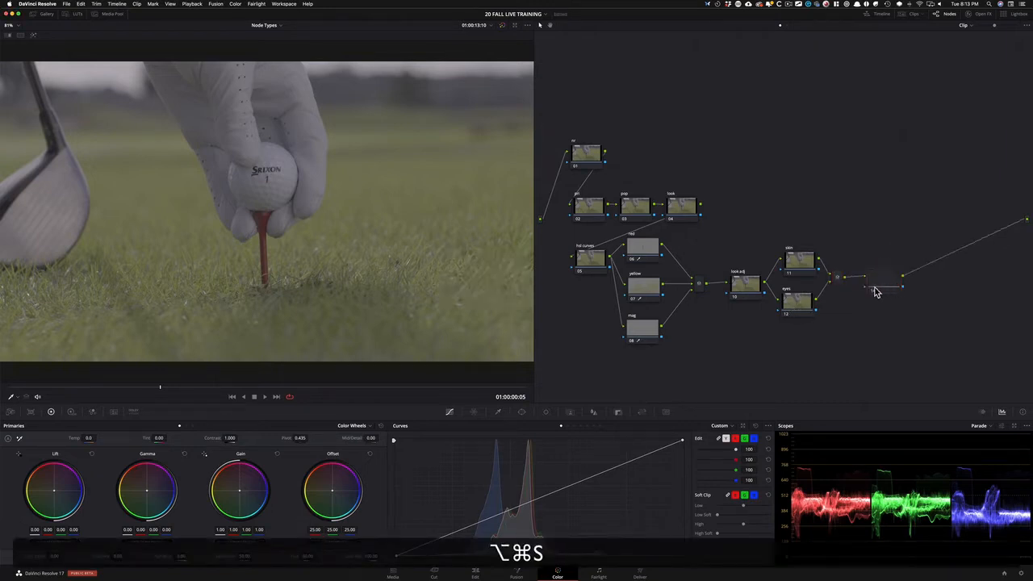
{"action": "left_click_drag", "start_coordinate": [888, 289], "coordinate": [882, 251]}
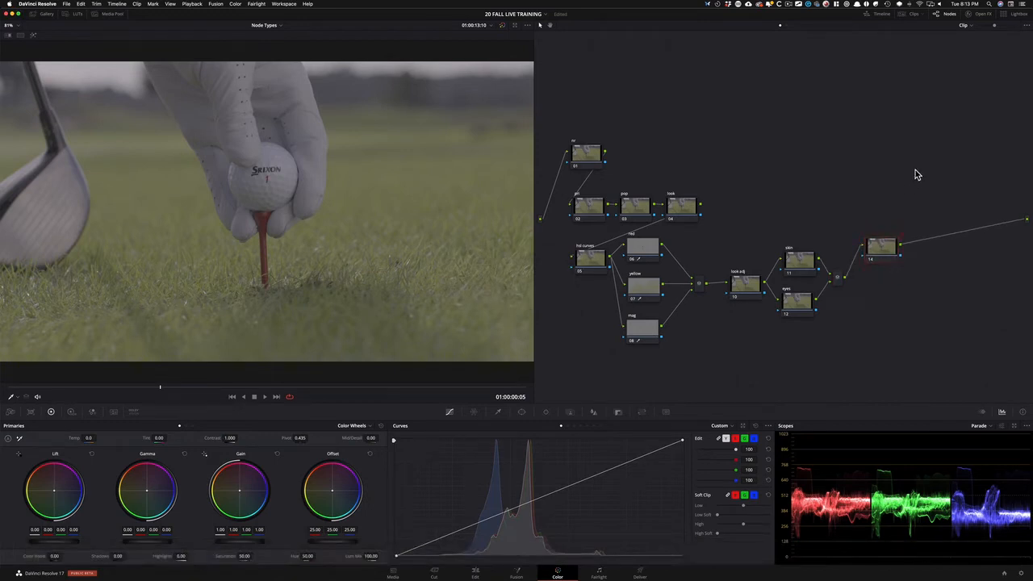
{"action": "key", "text": "Tab"}
{"action": "type", "text": "sky"}
{"action": "key", "text": "Return"}
- Add a parallel node to sky, place it a little lower beneath that node, and label it left
{"action": "key", "text": "alt+p"}
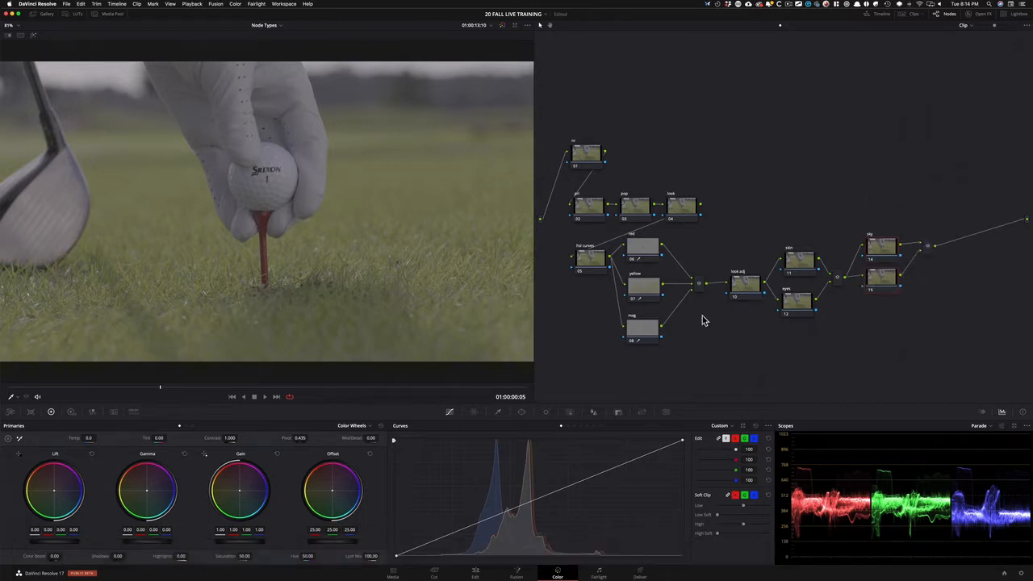
{"action": "left_click_drag", "start_coordinate": [898, 281], "coordinate": [898, 291]}
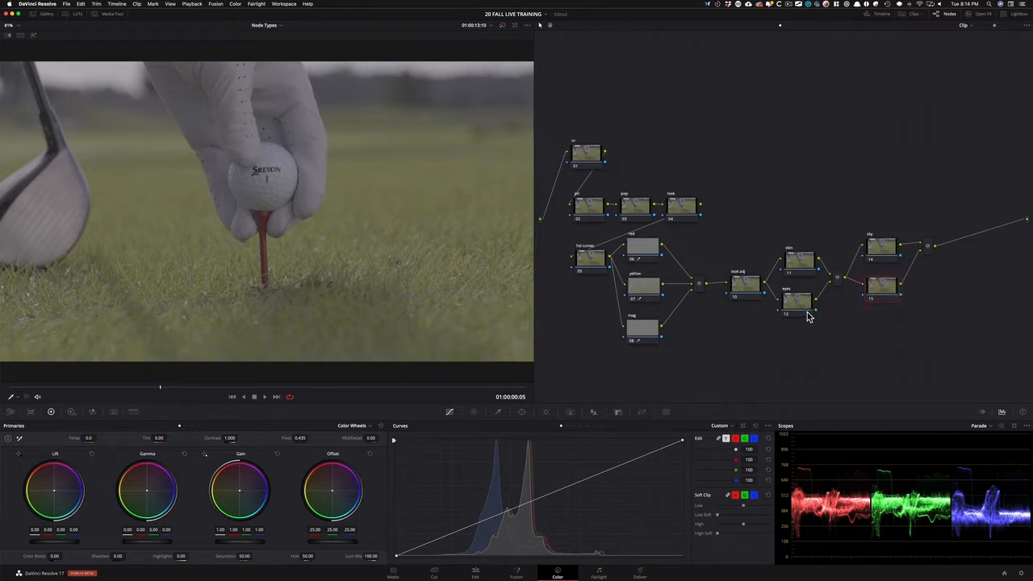
{"action": "key", "text": "Tab"}
{"action": "key", "text": "Tab"}
{"action": "key", "text": "Return"}
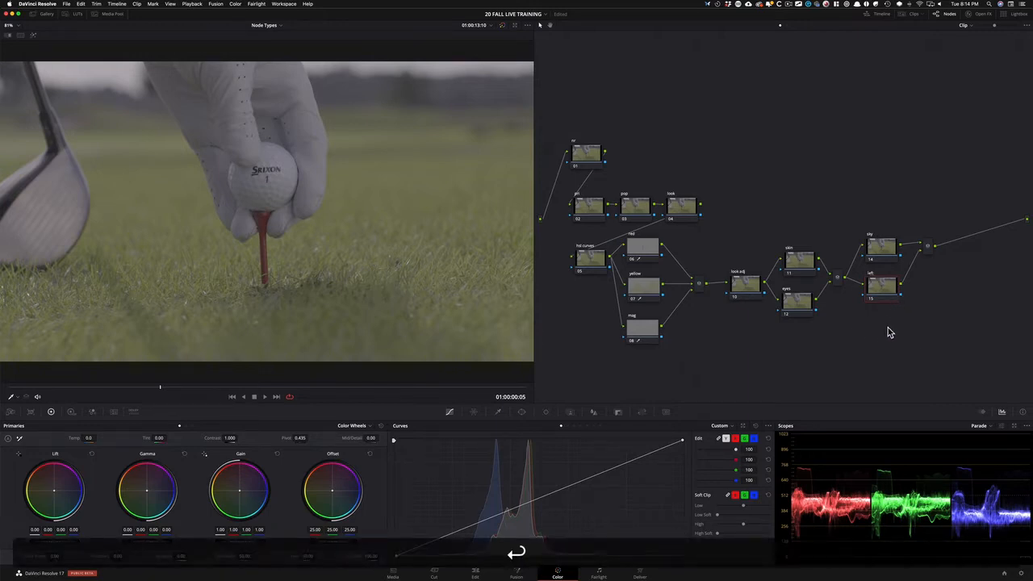
- Add another parallel node below left and label it right
{"action": "key", "text": "alt+p"}
{"action": "key", "text": "alt+Tab"}
{"action": "key", "text": "i"}
- Add a parallel node below right labelled bottom, space it slightly lower, and move the four branches' mixer down
{"action": "key", "text": "alt+p"}
{"action": "key", "text": "Tab"}
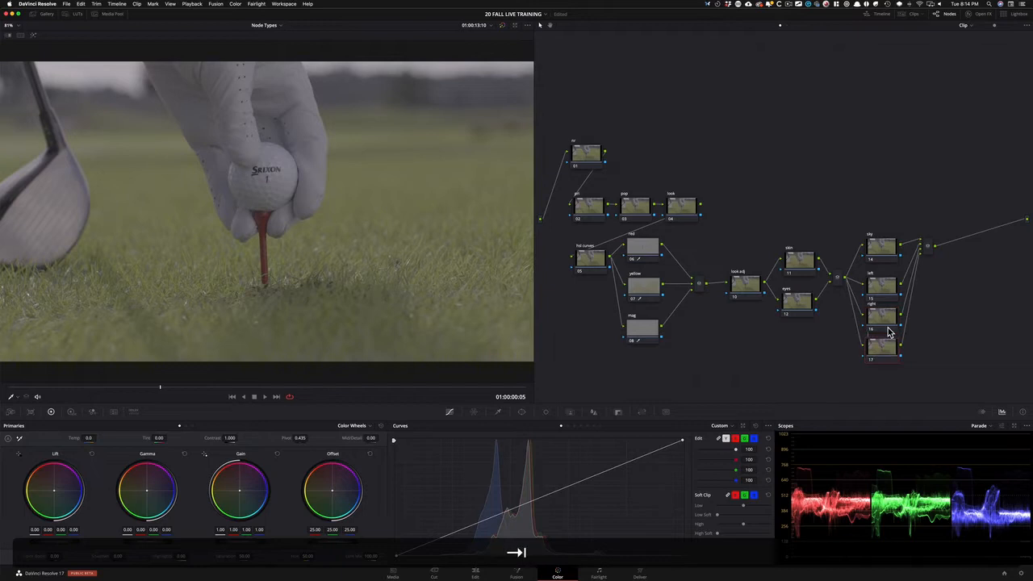
{"action": "type", "text": "bottom"}
{"action": "key", "text": "Return"}
{"action": "left_click_drag", "start_coordinate": [881, 349], "coordinate": [881, 364]}
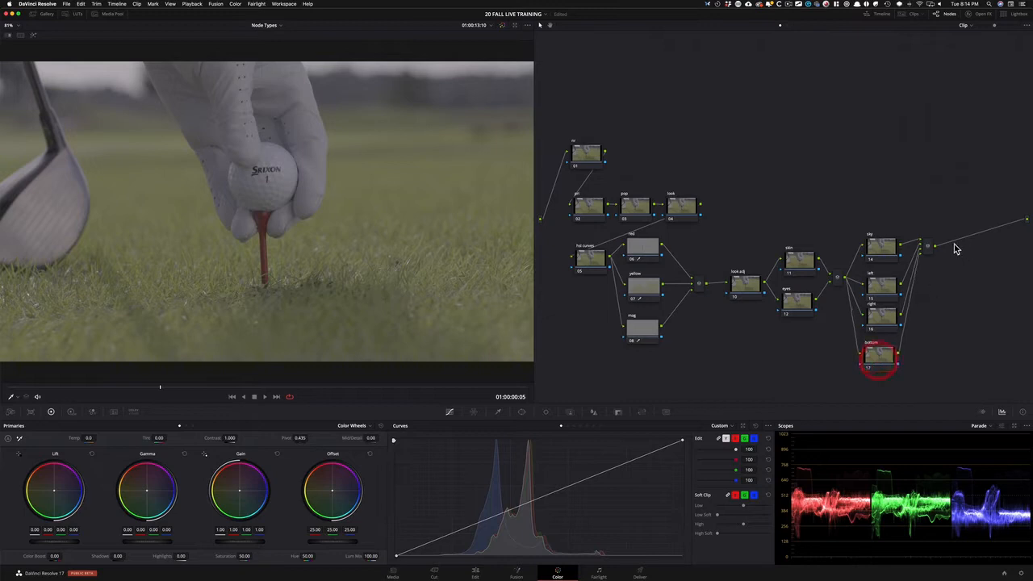
{"action": "left_click_drag", "start_coordinate": [927, 246], "coordinate": [930, 269]}
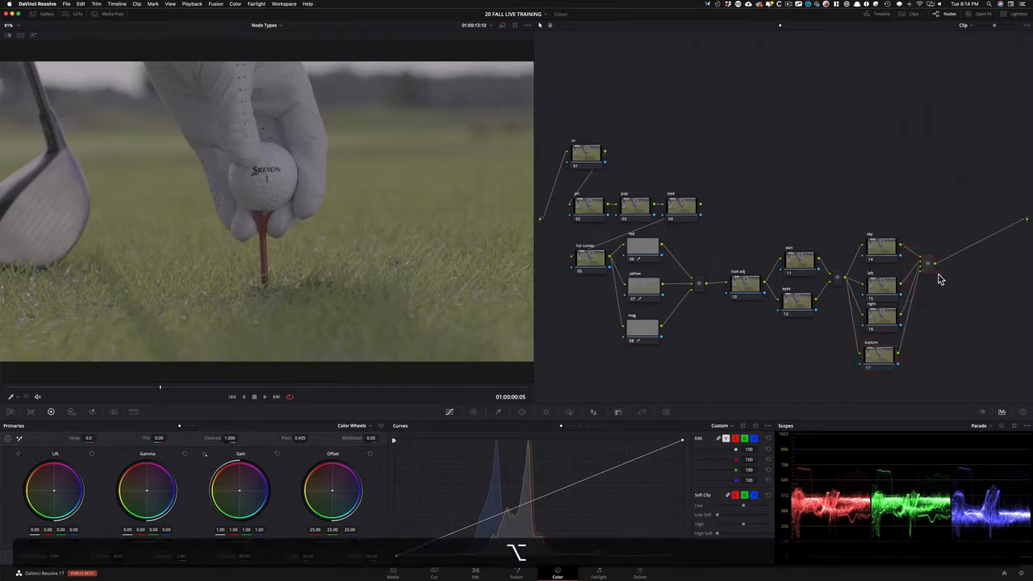
- Add a serial node after the mixer of the four directional branches, place it slightly higher, and label it glow
{"action": "key", "text": "alt+s"}
{"action": "left_click_drag", "start_coordinate": [972, 270], "coordinate": [971, 242]}
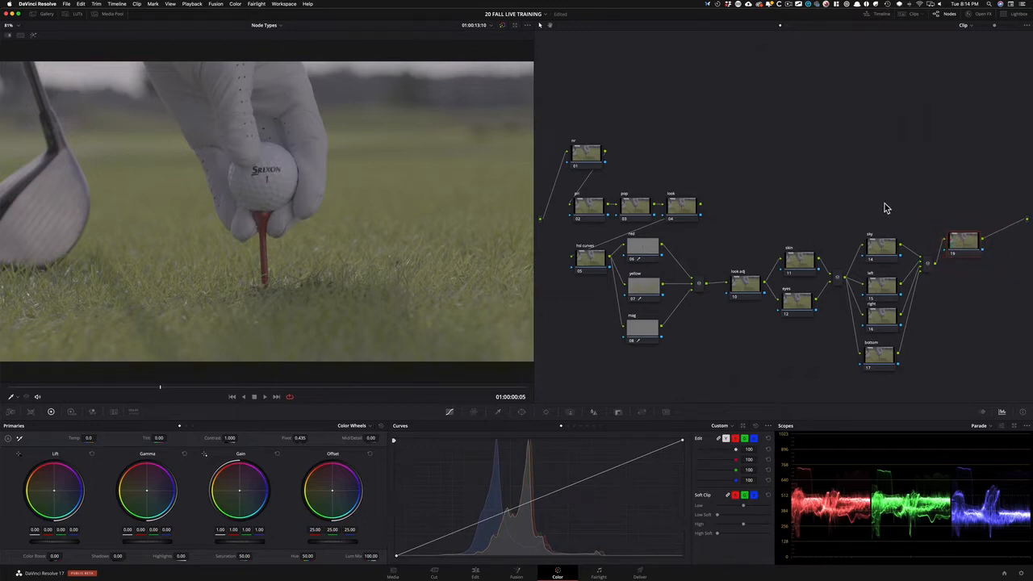
{"action": "key", "text": "Tab"}
{"action": "type", "text": "w"}
{"action": "key", "text": "Return"}
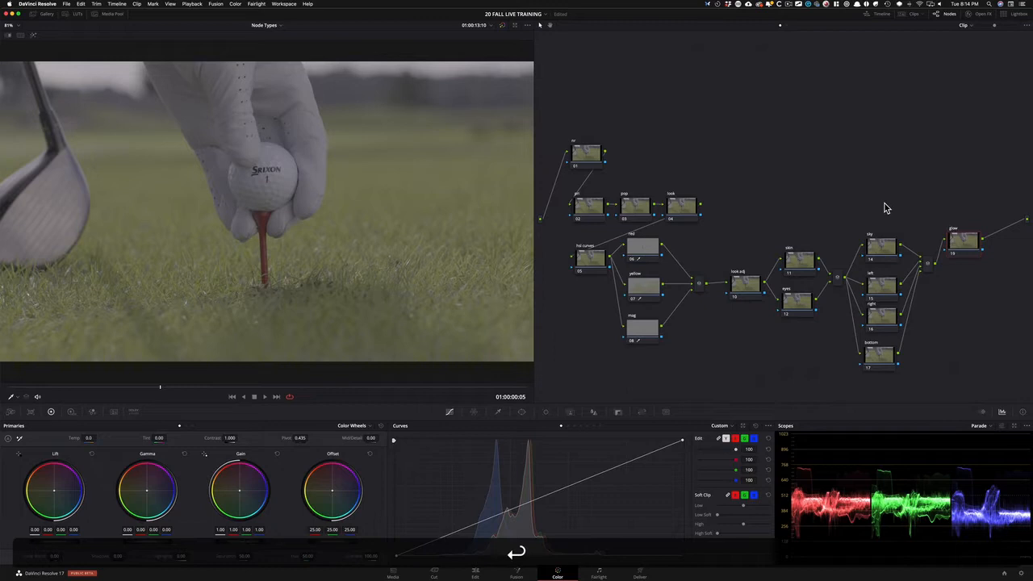
- Add a parallel node beneath glow, place their mixer just ahead of the output, and label the new node sharpen
{"action": "key", "text": "alt+p"}
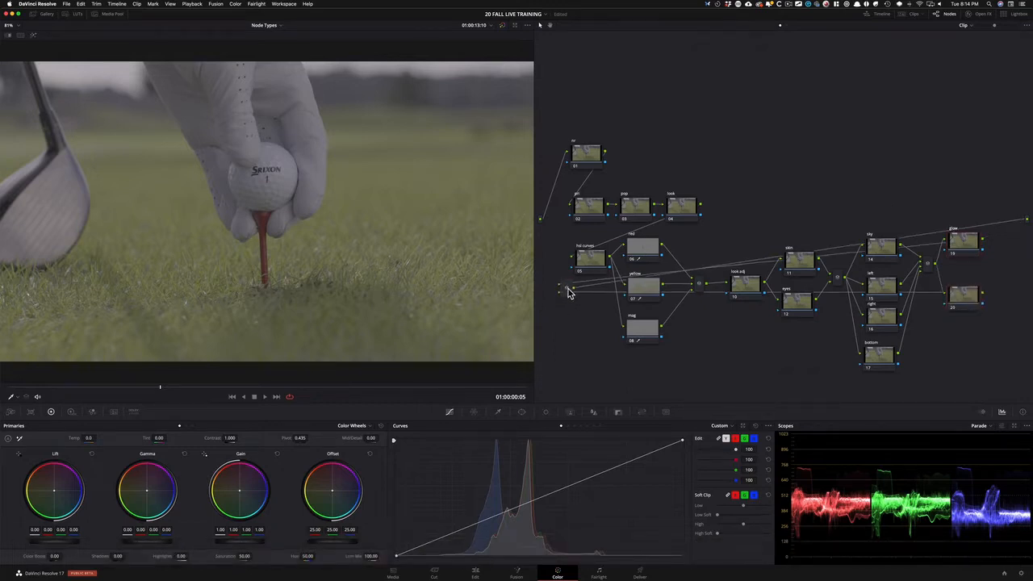
{"action": "left_click", "coordinate": [1001, 267]}
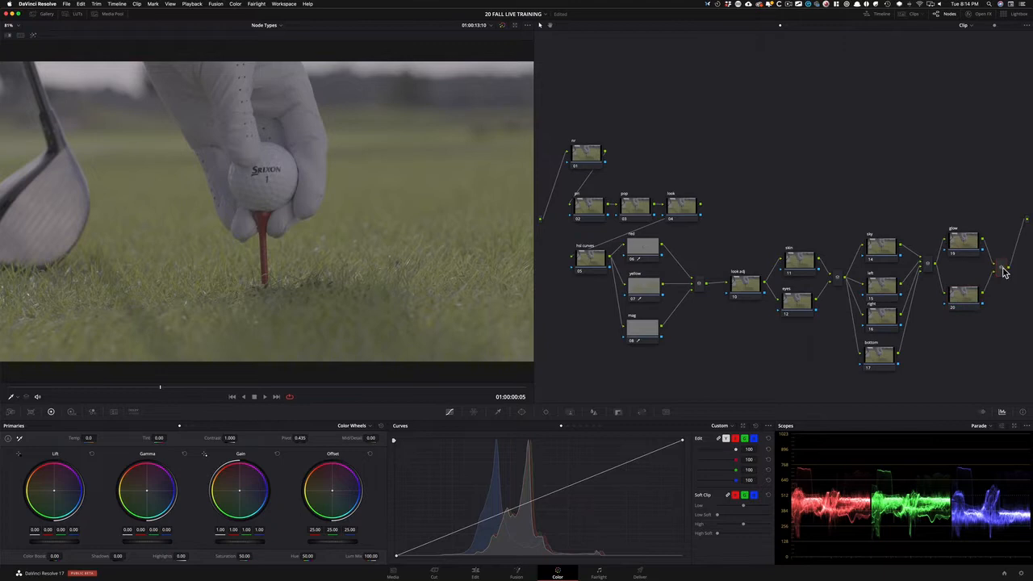
{"action": "left_click", "coordinate": [986, 27]}
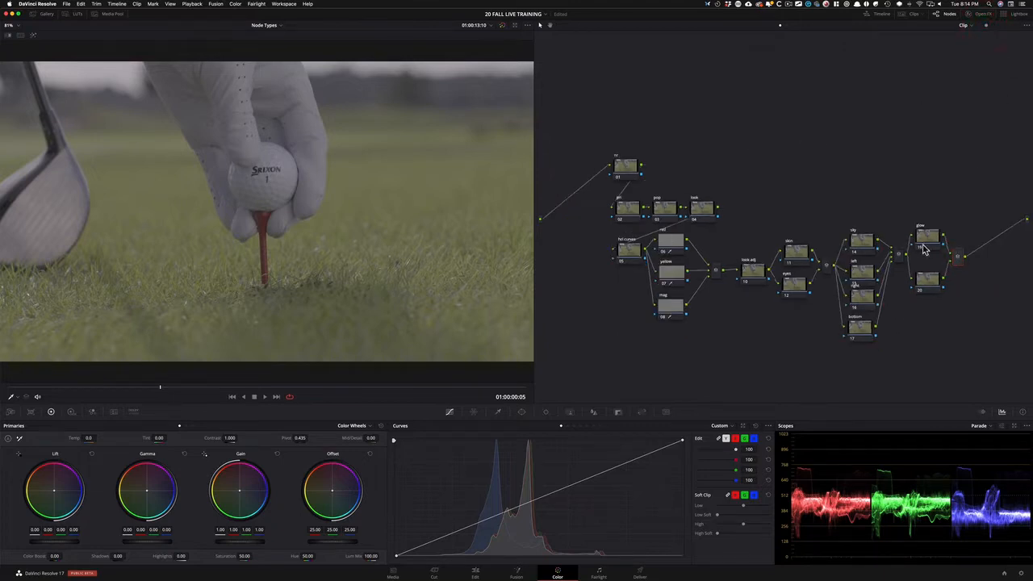
{"action": "left_click_drag", "start_coordinate": [926, 277], "coordinate": [933, 274]}
{"action": "left_click", "coordinate": [930, 273]}
{"action": "key", "text": "Tab"}
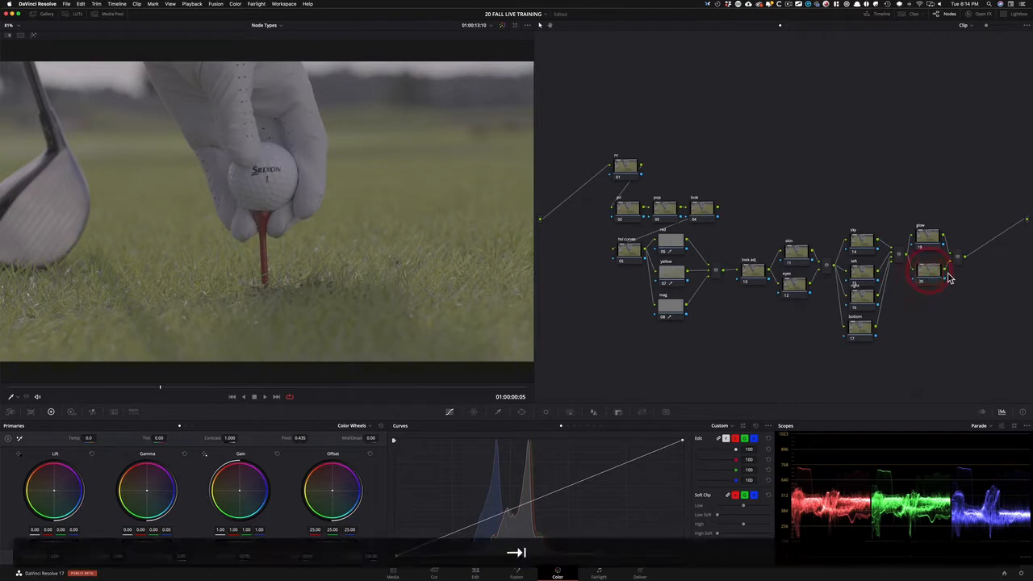
{"action": "key", "text": "Return"}
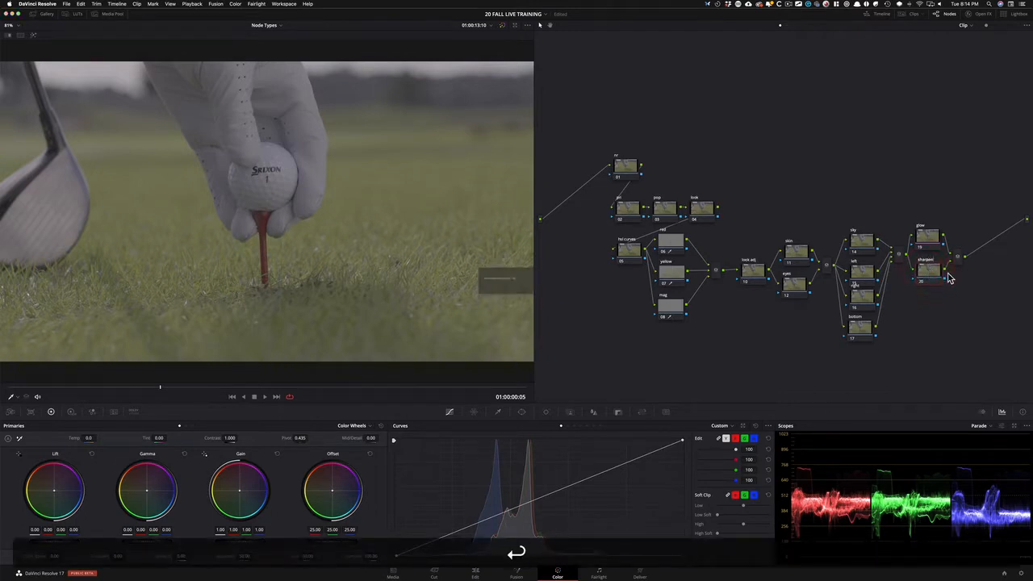
- Add another parallel node below sharpen, label it grain, and space it slightly lower
{"action": "key", "text": "alt+p"}
{"action": "key", "text": "alt+Tab"}
{"action": "type", "text": "green"}
{"action": "key", "text": "Return"}
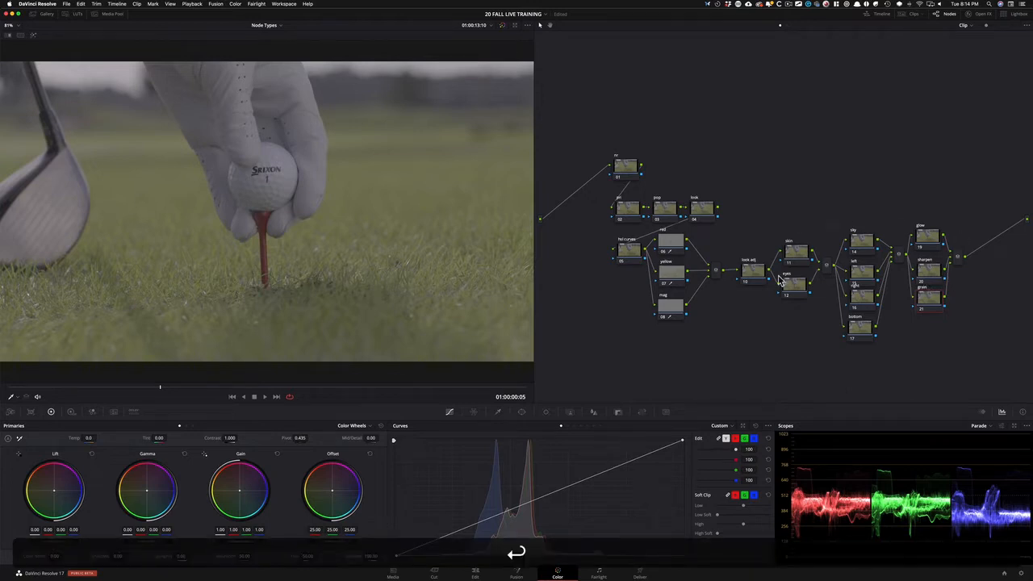
{"action": "left_click", "coordinate": [928, 307]}
- Add a serial node after the glow, sharpen and grain mixer, place it higher, and label it dir
{"action": "left_click", "coordinate": [956, 258]}
{"action": "key", "text": "alt+s"}
{"action": "left_click_drag", "start_coordinate": [993, 266], "coordinate": [986, 243]}
{"action": "left_click", "coordinate": [989, 239]}
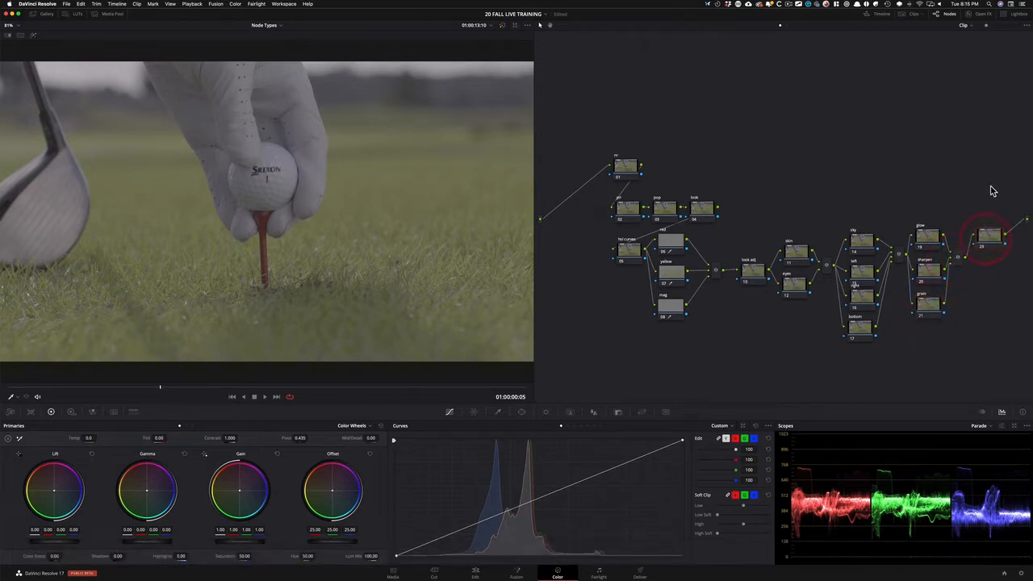
{"action": "key", "text": "d"}
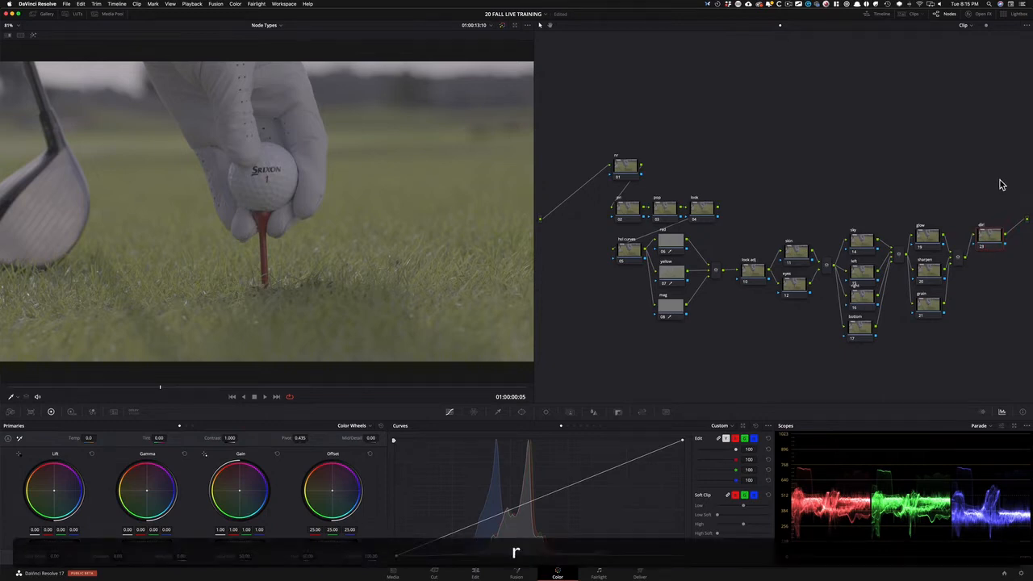
{"action": "key", "text": "alt+s"}
{"action": "left_click_drag", "start_coordinate": [561, 264], "coordinate": [994, 276]}
{"action": "key", "text": "super+z"}
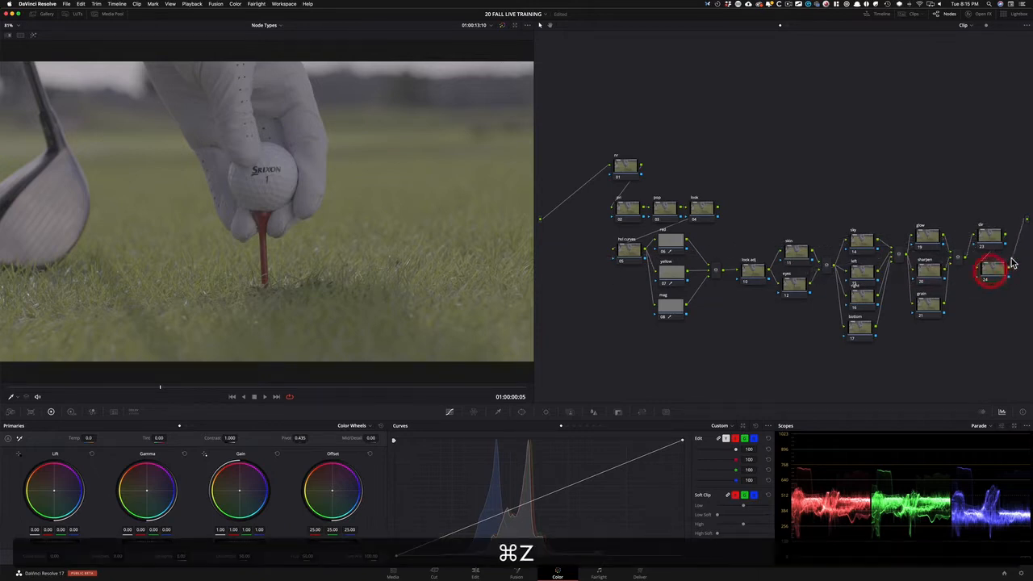
- Add a parallel node to dir, move it and the new mixer into place, and label the node dp
{"action": "key", "text": "alt+p"}
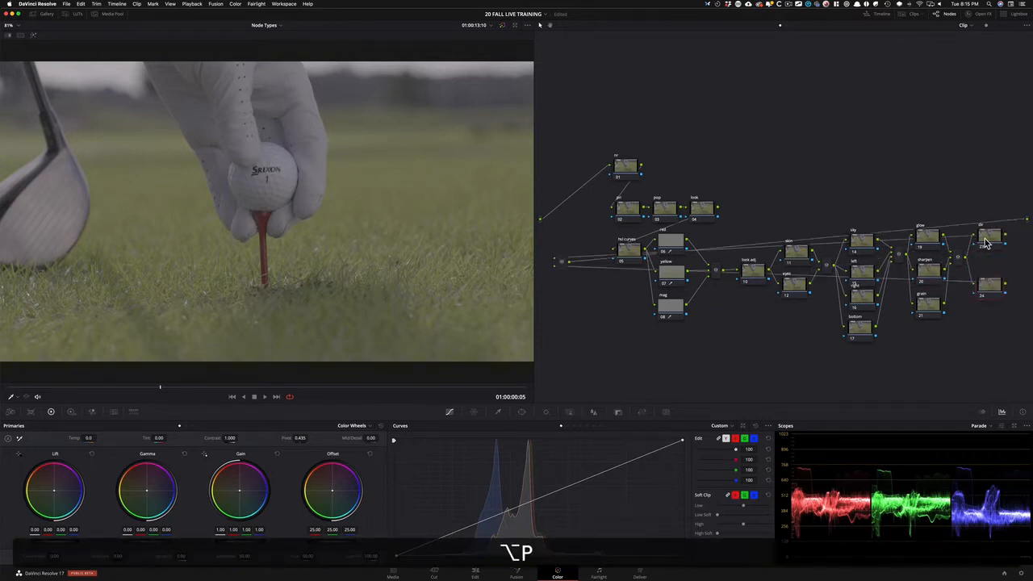
{"action": "left_click_drag", "start_coordinate": [560, 265], "coordinate": [991, 275]}
{"action": "key", "text": "Tab"}
{"action": "key", "text": "alt+p"}
{"action": "key", "text": "Return"}
- Add another parallel node below dp and label it global adj
{"action": "key", "text": "alt"}
{"action": "key", "text": "alt+p"}
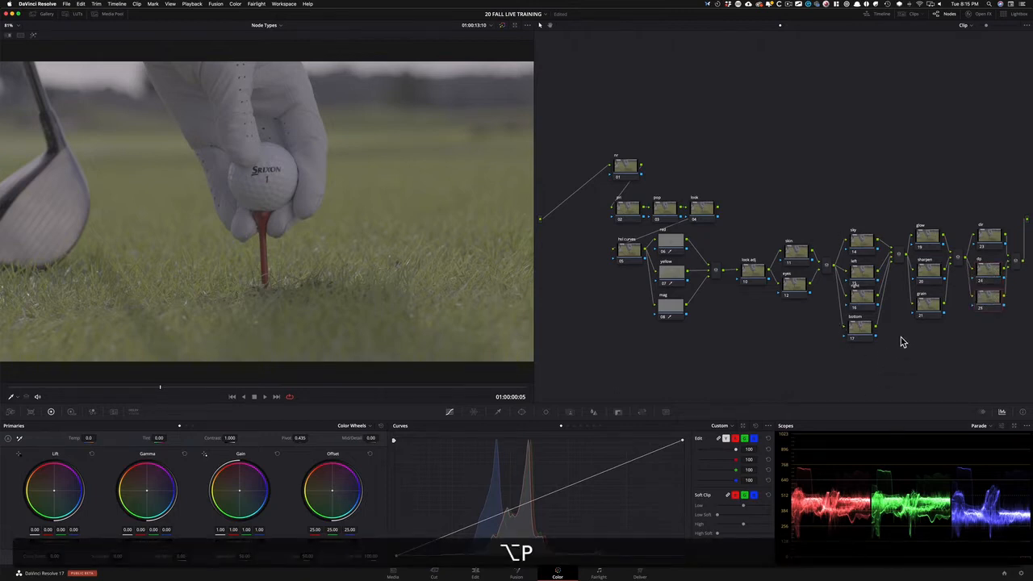
{"action": "key", "text": "Tab"}
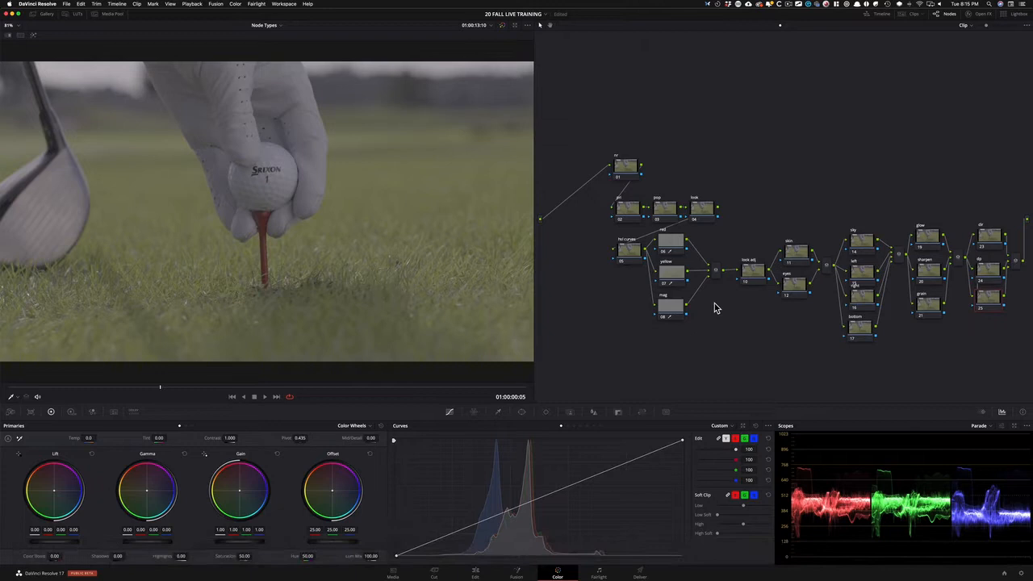
{"action": "type", "text": "glob"}
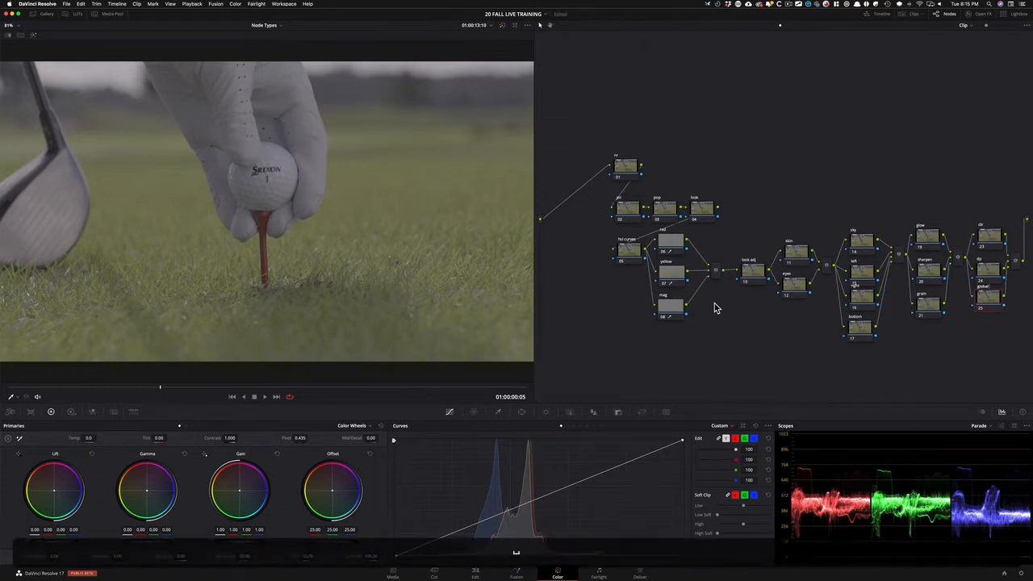
{"action": "type", "text": "al adj"}
{"action": "key", "text": "Return"}
- Add a parallel node below global adj, label it trim, and space it slightly lower
{"action": "key", "text": "alt+p"}
{"action": "key", "text": "Tab"}
{"action": "type", "text": "grm"}
{"action": "key", "text": "Return"}
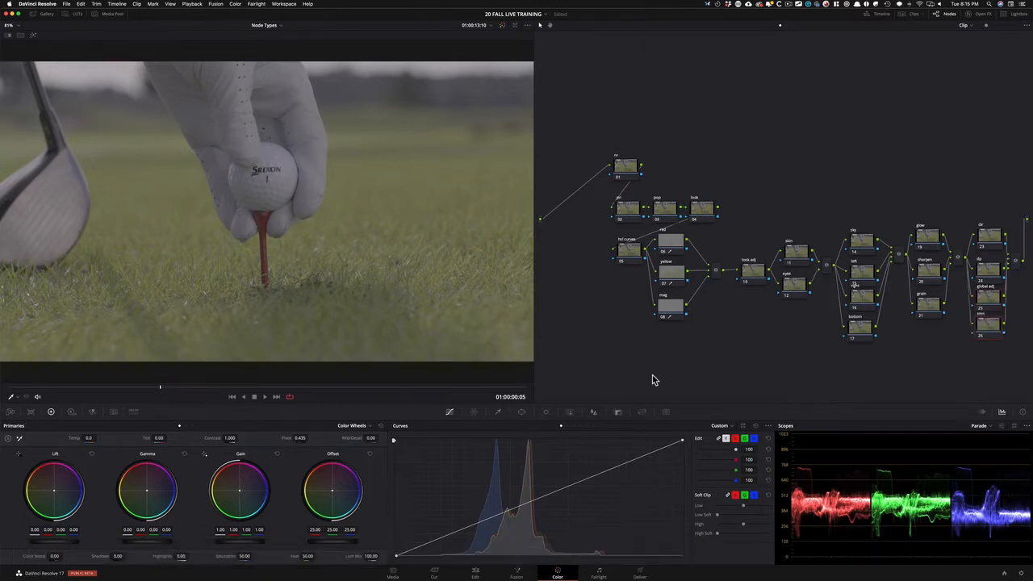
{"action": "left_click", "coordinate": [985, 330]}
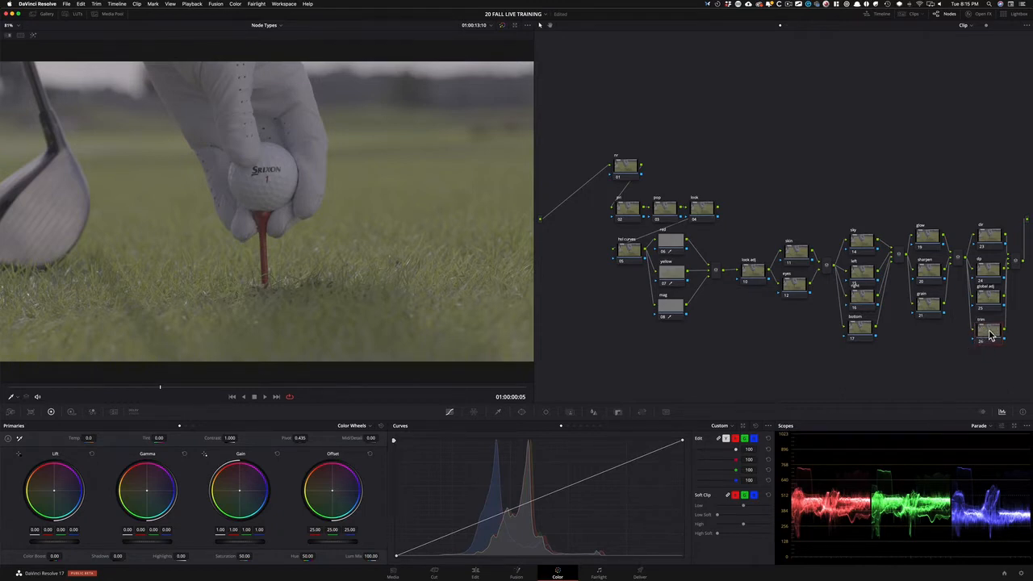
- Shift the entire node tree up and to the left to centre it in the graph
{"action": "left_click_drag", "start_coordinate": [590, 113], "coordinate": [1013, 378]}
{"action": "left_click_drag", "start_coordinate": [918, 276], "coordinate": [891, 254]}
{"action": "left_click", "coordinate": [834, 154]}
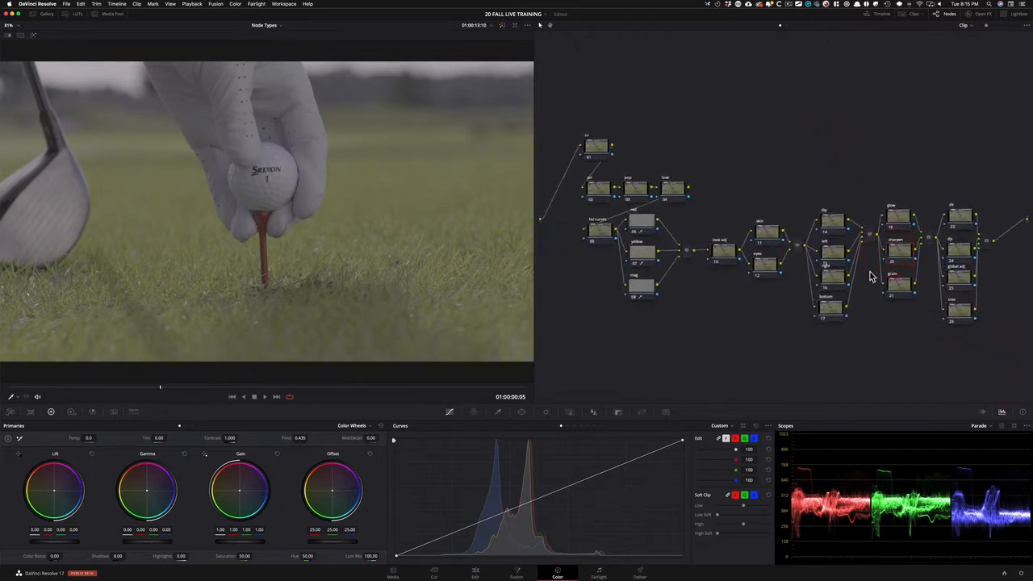
- Realign and evenly space the sky, left, right and bottom nodes in their column
{"action": "left_click", "coordinate": [829, 227]}
{"action": "left_click", "coordinate": [832, 311]}
{"action": "left_click", "coordinate": [832, 284]}
{"action": "left_click", "coordinate": [837, 218]}
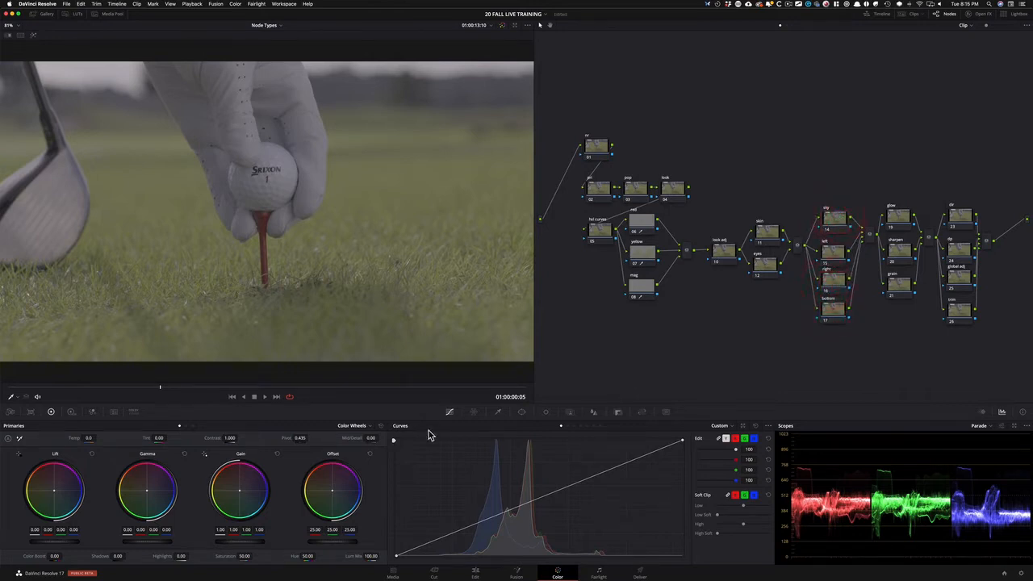
- Add a gradient window to the sky node over the top of the frame, with softness about 10, and check it with Highlight
{"action": "left_click", "coordinate": [521, 413]}
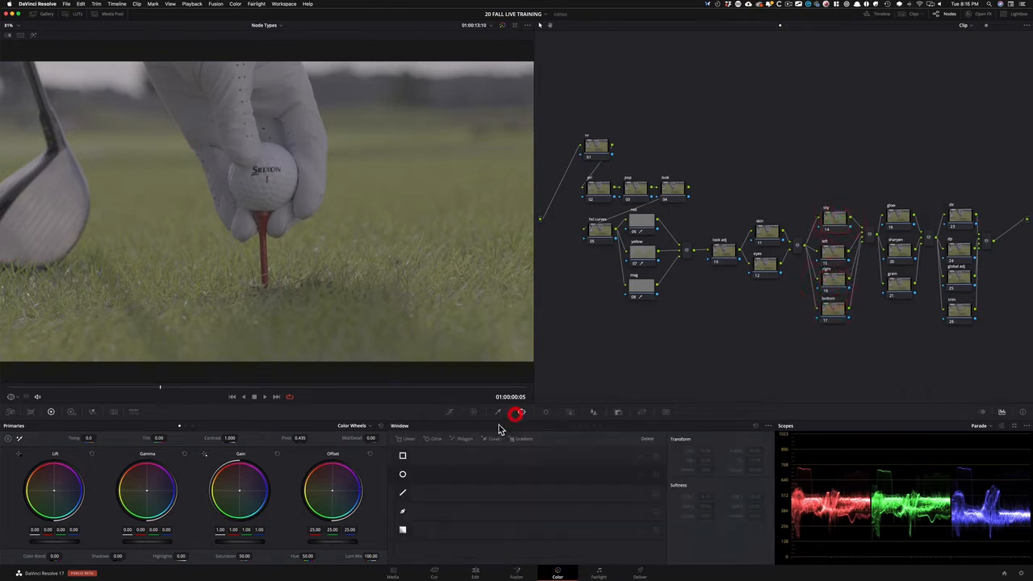
{"action": "left_click", "coordinate": [403, 531]}
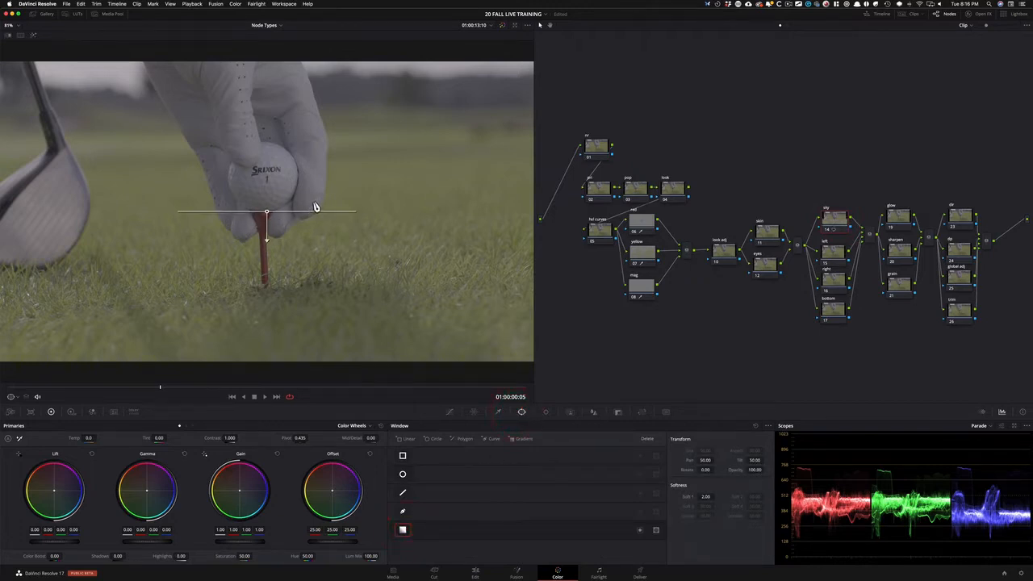
{"action": "key", "text": "super+minus"}
{"action": "left_click_drag", "start_coordinate": [269, 216], "coordinate": [271, 178]}
{"action": "key", "text": "shift+h"}
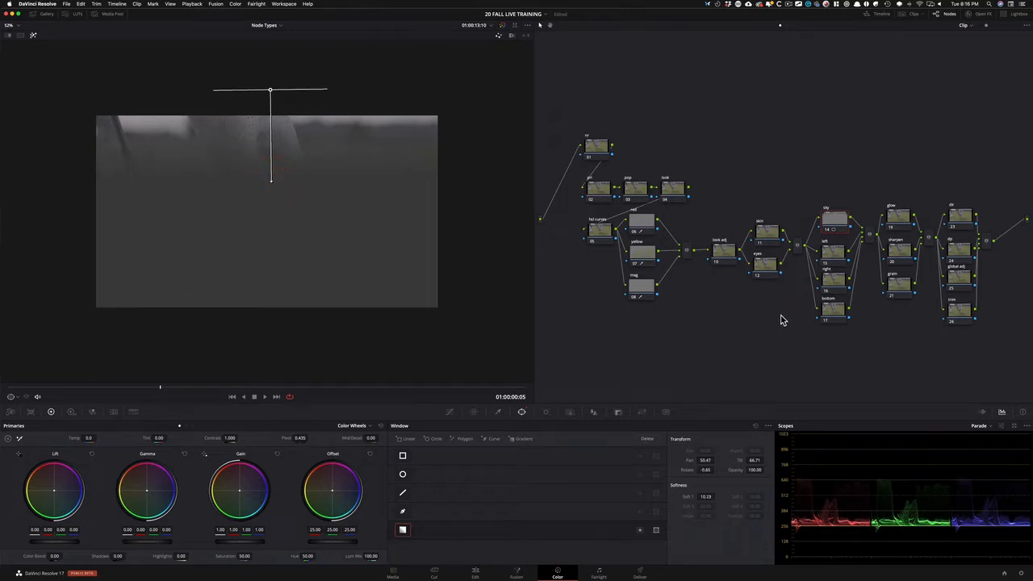
{"action": "key", "text": "shift+h"}
{"action": "left_click", "coordinate": [793, 132]}
- Add a gradient window to the left node, rotated about -90 degrees over the frame's left side, with softness about 17
{"action": "left_click", "coordinate": [836, 257]}
{"action": "left_click", "coordinate": [403, 531]}
{"action": "left_click_drag", "start_coordinate": [267, 226], "coordinate": [351, 212]}
{"action": "key", "text": "shift+h"}
{"action": "left_click_drag", "start_coordinate": [231, 213], "coordinate": [94, 201]}
{"action": "left_click_drag", "start_coordinate": [239, 202], "coordinate": [247, 198]}
{"action": "key", "text": "shift+h"}
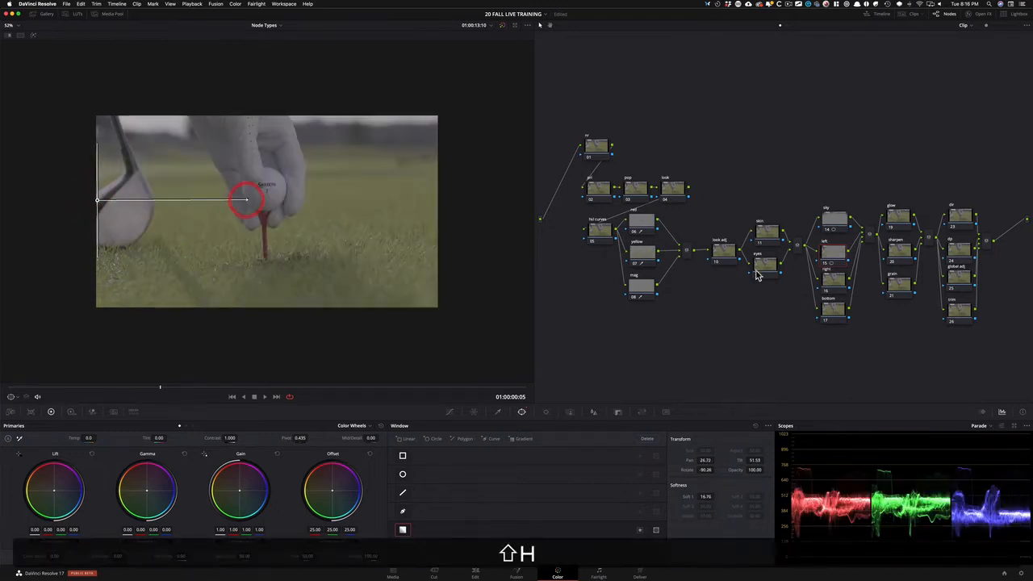
- Add a gradient window to the right node, rotated about 90 degrees over the frame's right side, with softness about 17
{"action": "left_click", "coordinate": [828, 279]}
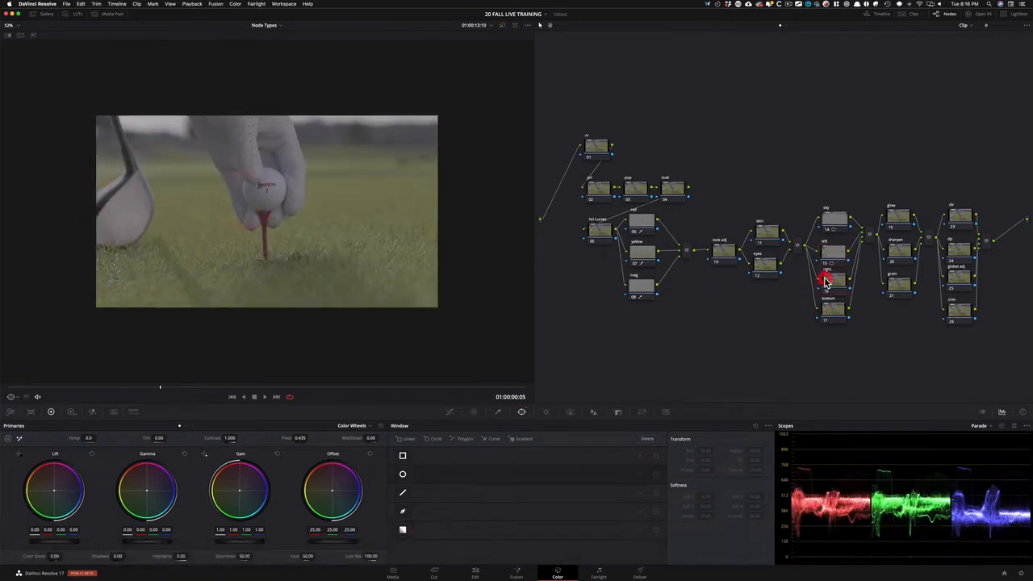
{"action": "left_click", "coordinate": [403, 530]}
{"action": "left_click_drag", "start_coordinate": [267, 224], "coordinate": [154, 212]}
{"action": "left_click", "coordinate": [224, 211]}
{"action": "key", "text": "shift+h"}
{"action": "left_click", "coordinate": [337, 212]}
{"action": "left_click_drag", "start_coordinate": [267, 211], "coordinate": [437, 210]}
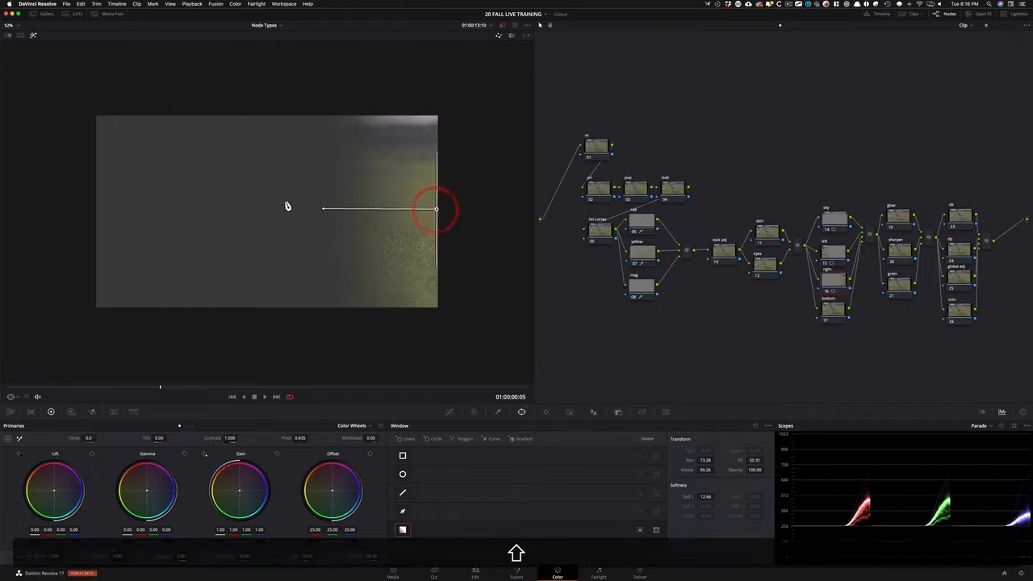
{"action": "left_click_drag", "start_coordinate": [323, 210], "coordinate": [280, 211]}
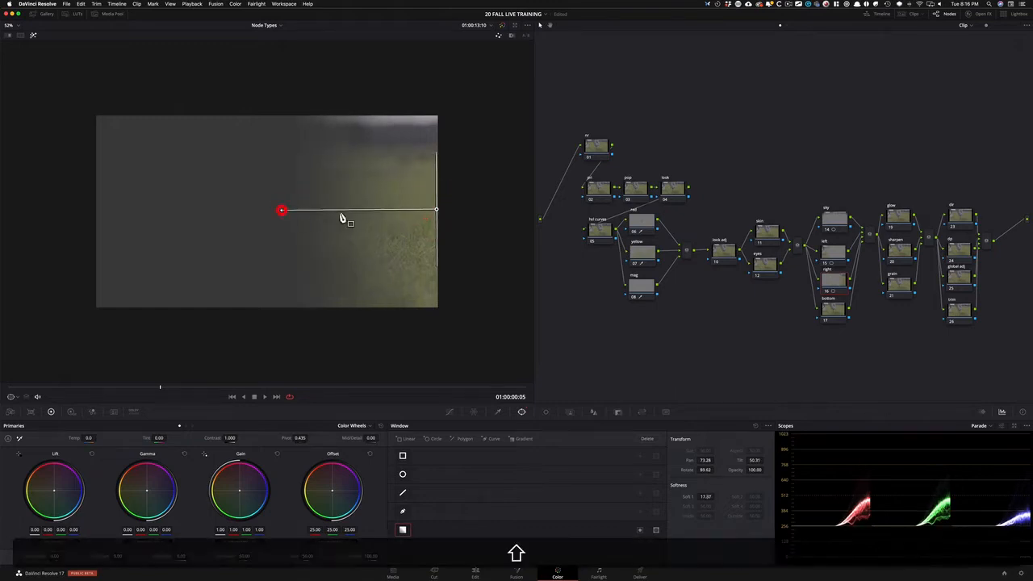
{"action": "key", "text": "shift+h"}
- Add a gradient window to the bottom node, rotated 180 degrees and placed below the frame, with softness about 12.5
{"action": "left_click", "coordinate": [840, 315]}
{"action": "left_click", "coordinate": [403, 529]}
{"action": "left_click_drag", "start_coordinate": [267, 231], "coordinate": [266, 118]}
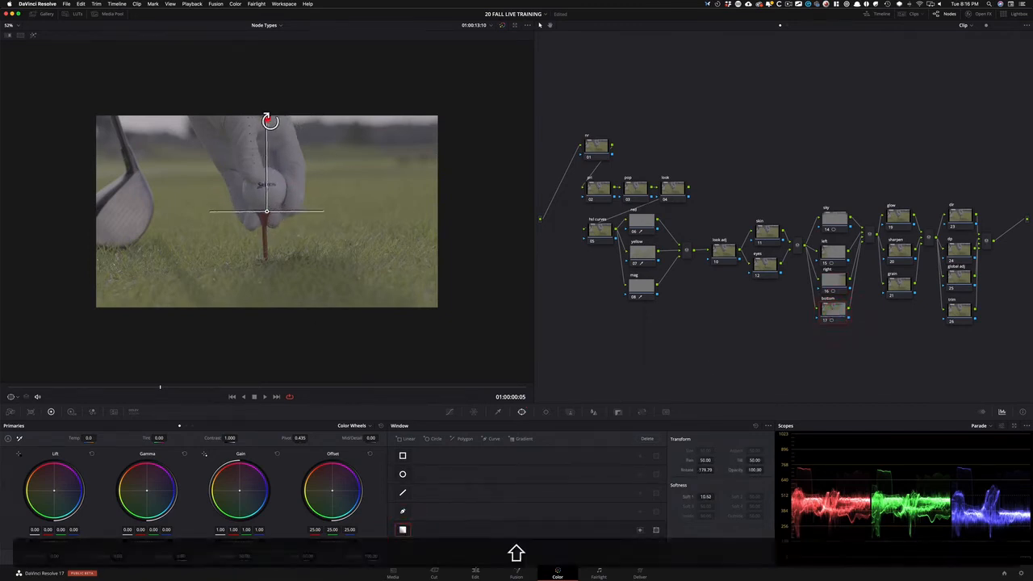
{"action": "key", "text": "shift+h"}
{"action": "left_click", "coordinate": [266, 113]}
{"action": "left_click_drag", "start_coordinate": [267, 216], "coordinate": [259, 339]}
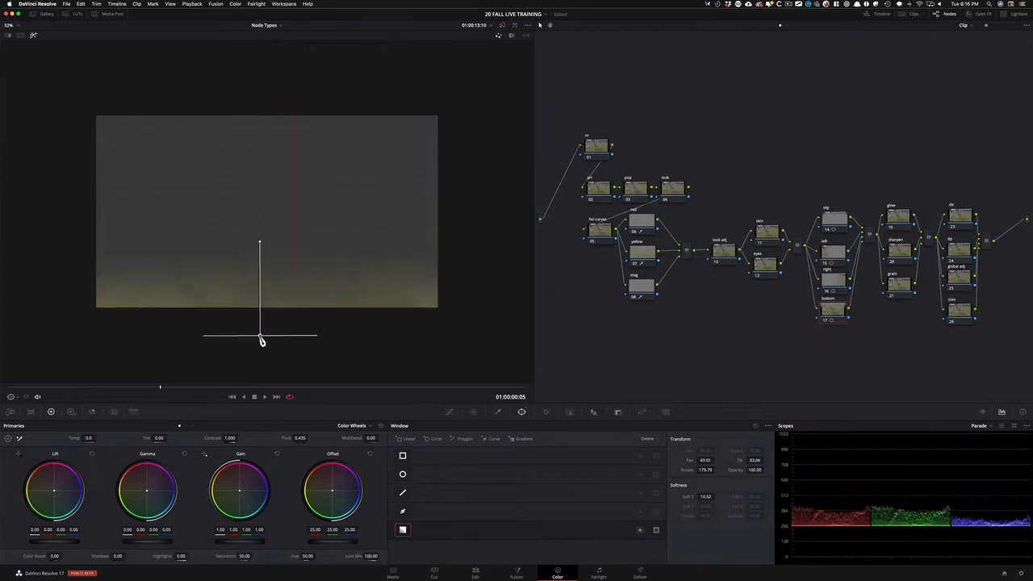
{"action": "left_click_drag", "start_coordinate": [258, 245], "coordinate": [258, 226]}
{"action": "key", "text": "shift"}
{"action": "key", "text": "shift+h"}
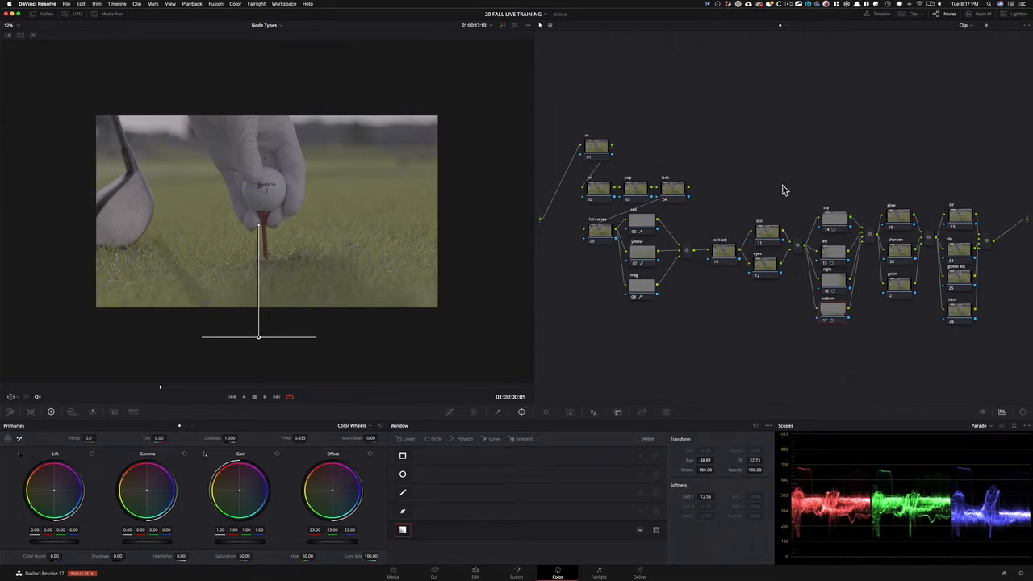
- Select the look node and fit the clip's image back to the viewer
{"action": "left_click", "coordinate": [715, 144]}
{"action": "left_click", "coordinate": [676, 192]}
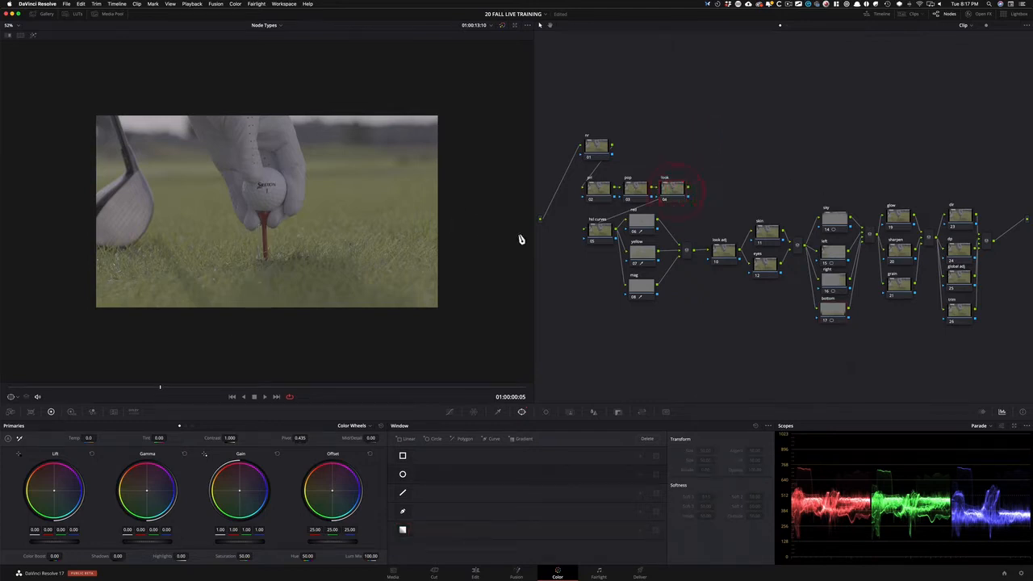
{"action": "key", "text": "shift+z"}
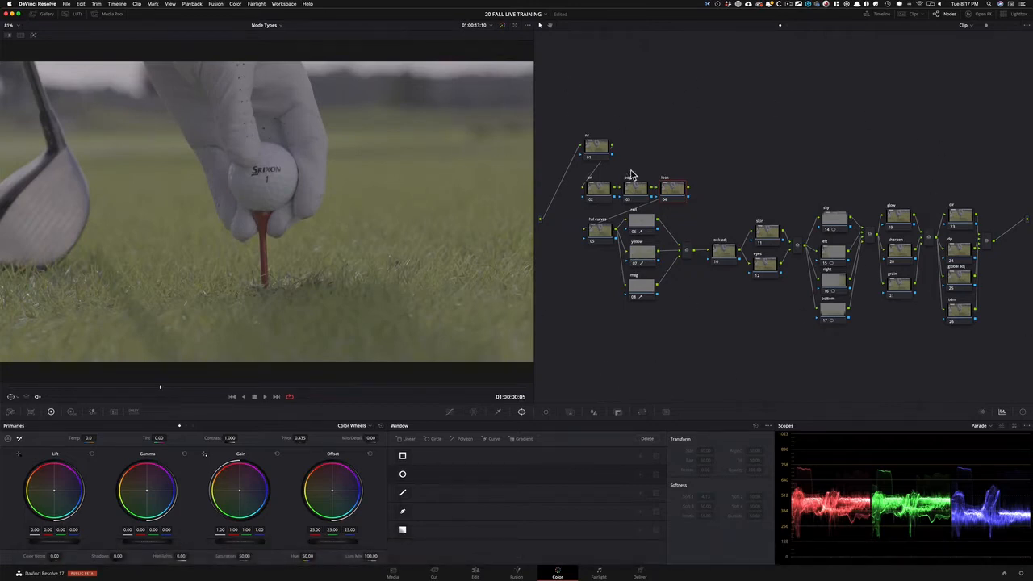
- Show the gallery with its album list widened and open the PowerGrade 1 album
{"action": "left_click", "coordinate": [44, 14]}
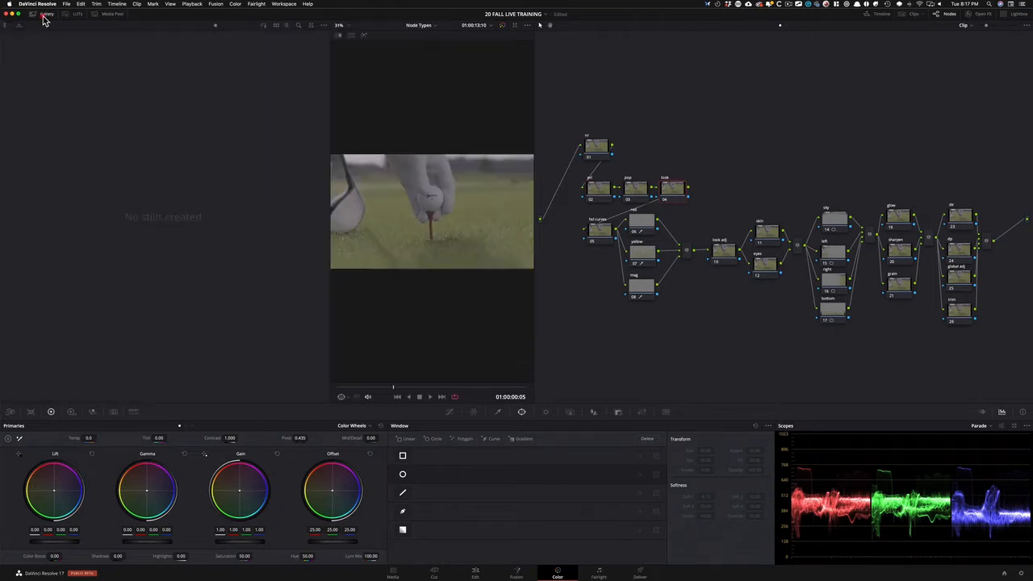
{"action": "left_click", "coordinate": [5, 25]}
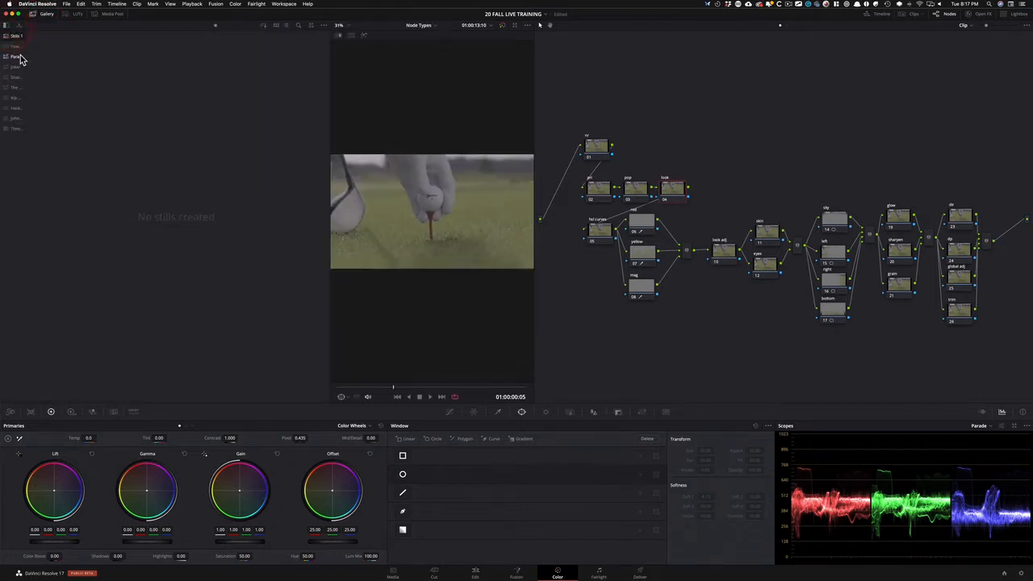
{"action": "left_click_drag", "start_coordinate": [29, 51], "coordinate": [70, 58]}
{"action": "left_click", "coordinate": [50, 50]}
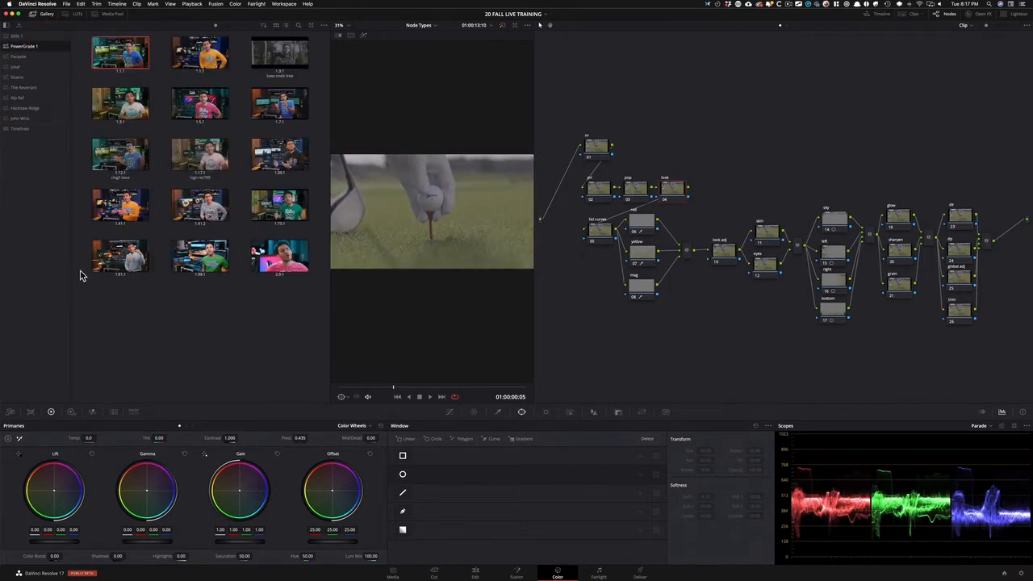
- Grab a still of the golf clip into the PowerGrade 1 album, label it "base", and close the gallery
{"action": "left_click", "coordinate": [242, 325]}
{"action": "right_click", "coordinate": [477, 197]}
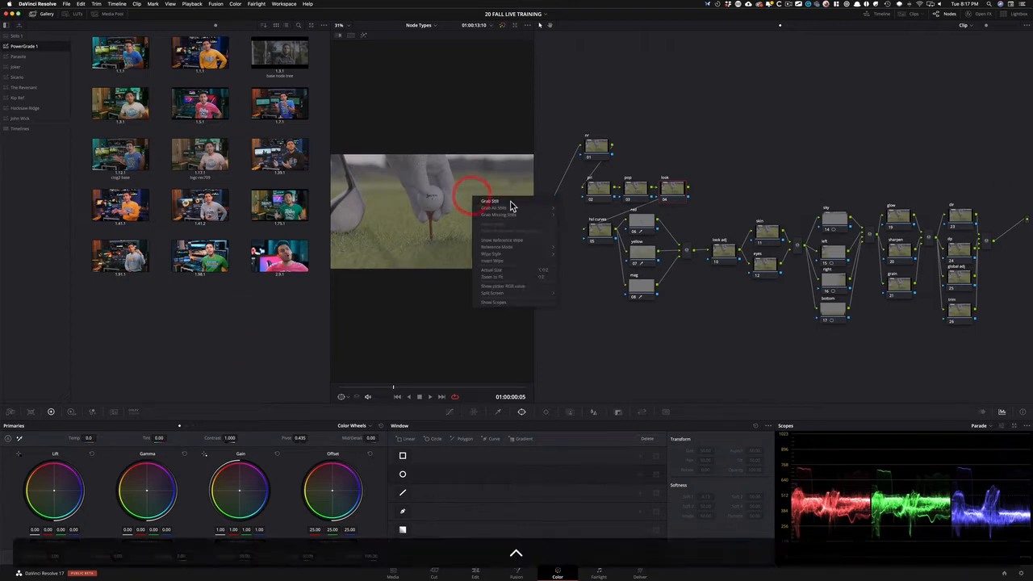
{"action": "left_click", "coordinate": [503, 202]}
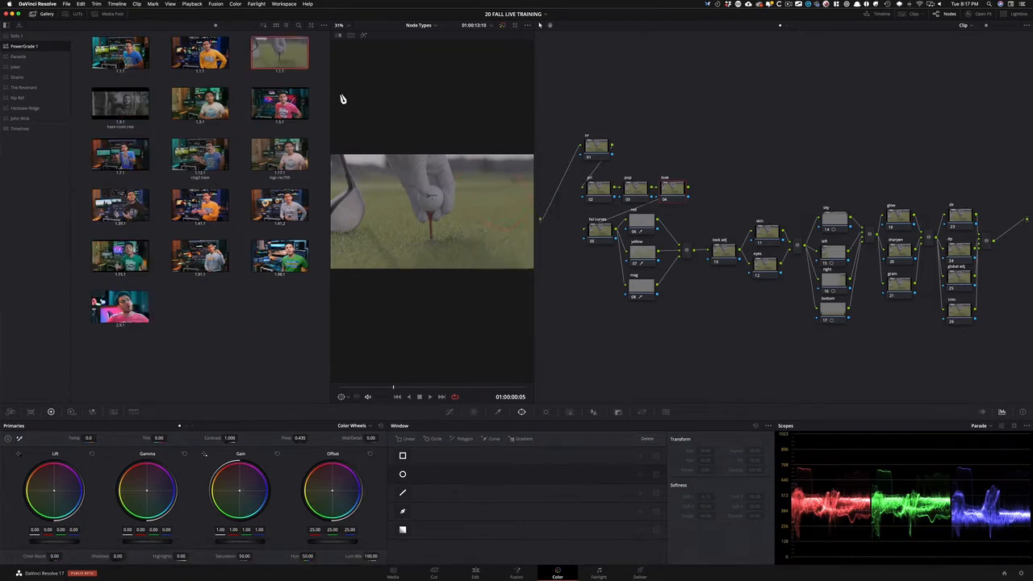
{"action": "left_click", "coordinate": [275, 81]}
{"action": "type", "text": "base\\"}
{"action": "key", "text": "BackSpace"}
{"action": "key", "text": "Return"}
{"action": "left_click", "coordinate": [44, 17]}
- Reset all grades and nodes on the clip and restore the node tree from the "base" PowerGrade
{"action": "right_click", "coordinate": [792, 143]}
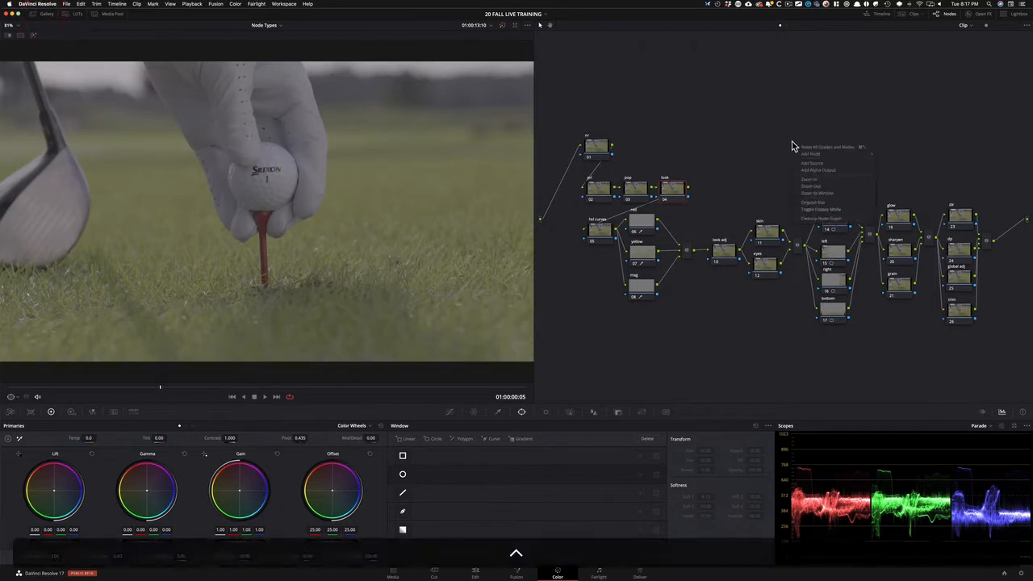
{"action": "left_click", "coordinate": [829, 149]}
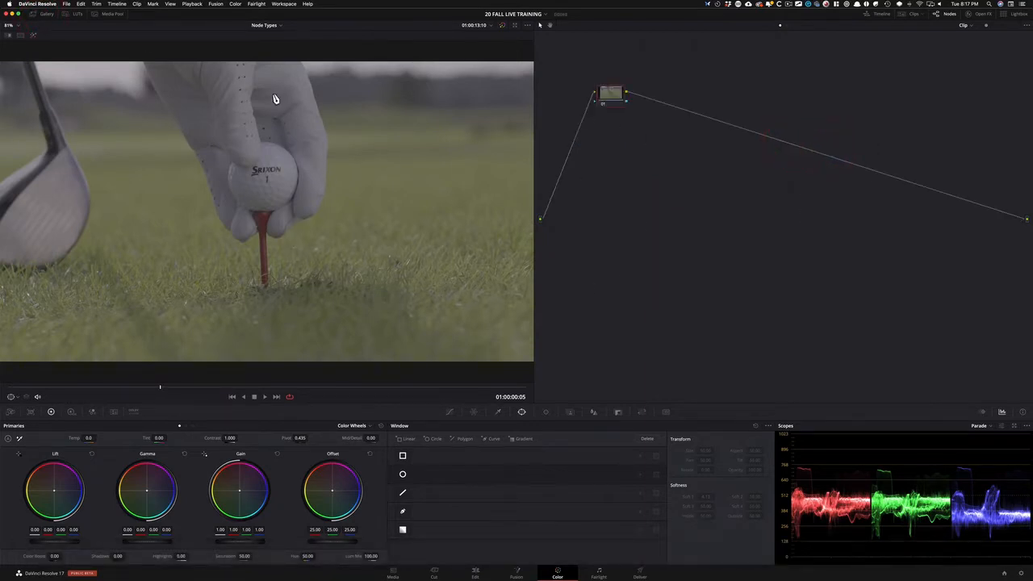
{"action": "left_click", "coordinate": [45, 18]}
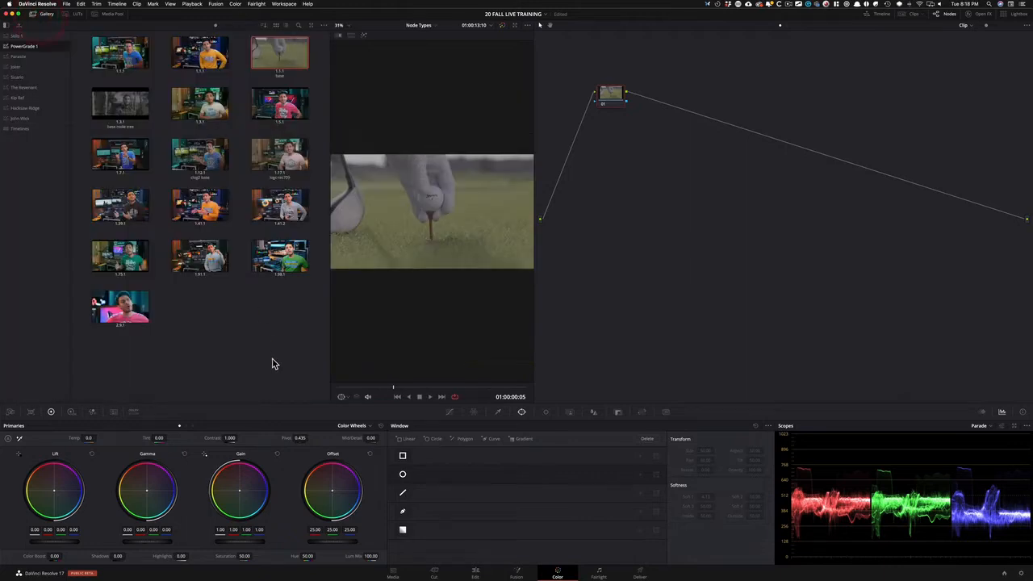
{"action": "right_click", "coordinate": [279, 54]}
{"action": "left_click", "coordinate": [309, 79]}
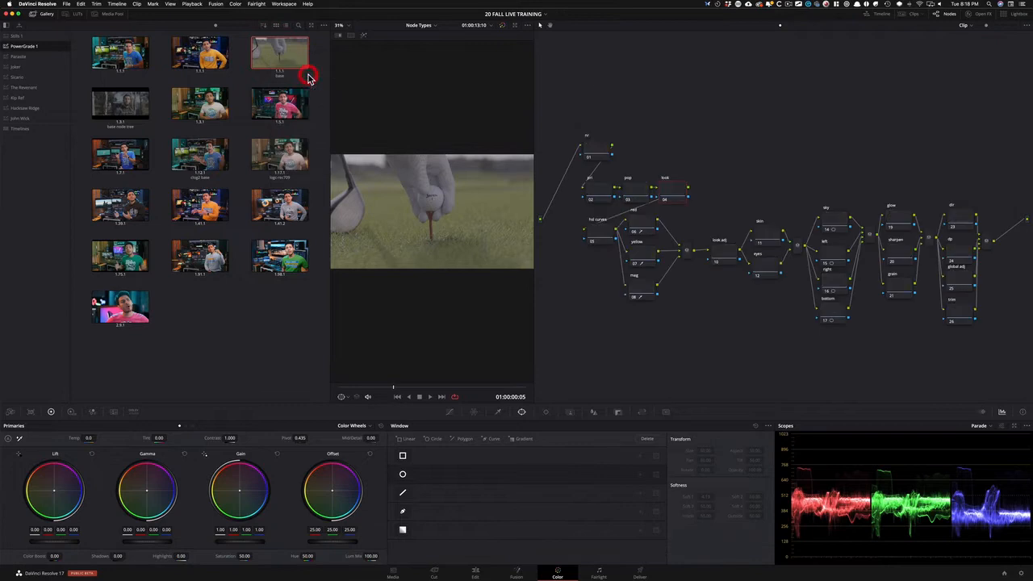
{"action": "left_click", "coordinate": [43, 14]}
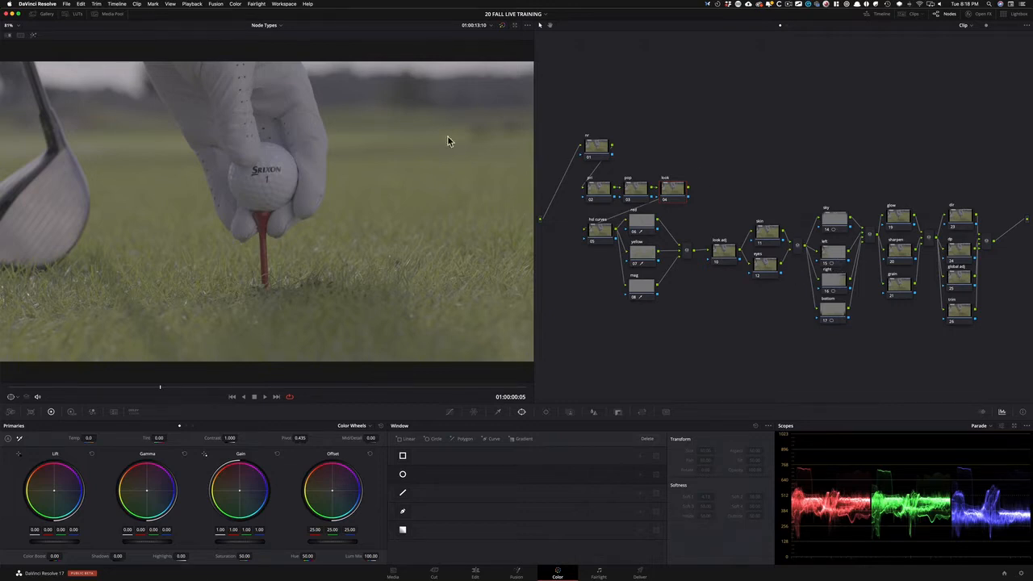
{"action": "left_click", "coordinate": [42, 14]}
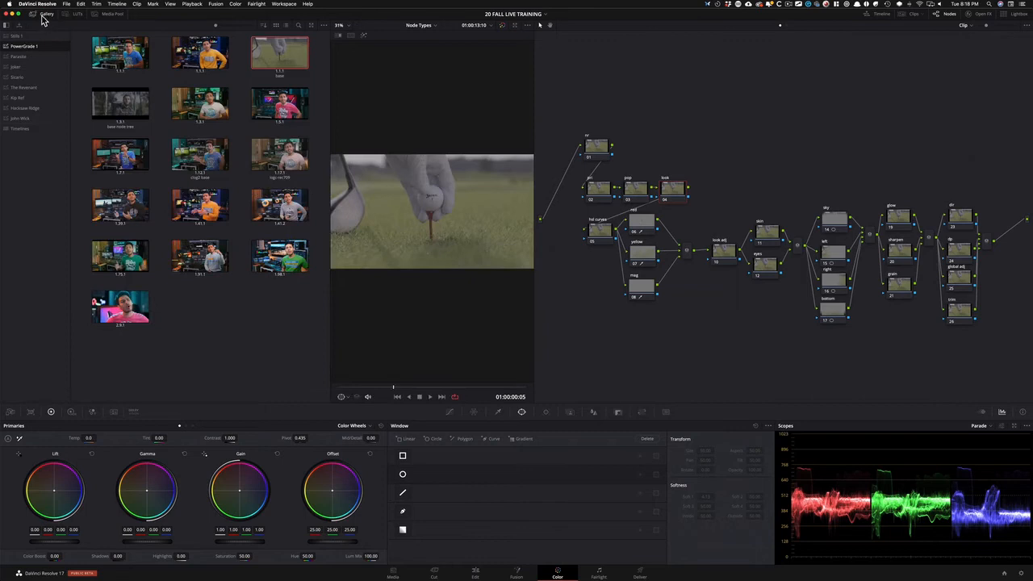
{"action": "left_click", "coordinate": [42, 14]}
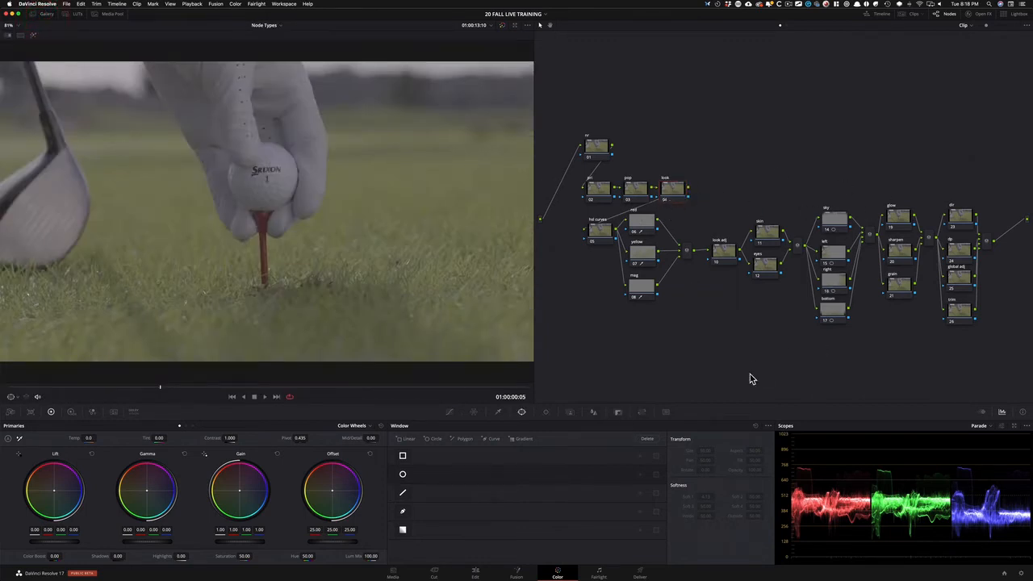
- Apply the Arri Alexa LogC to Rec709 LUT to the look node and close the LUT browser
{"action": "left_click", "coordinate": [45, 15]}
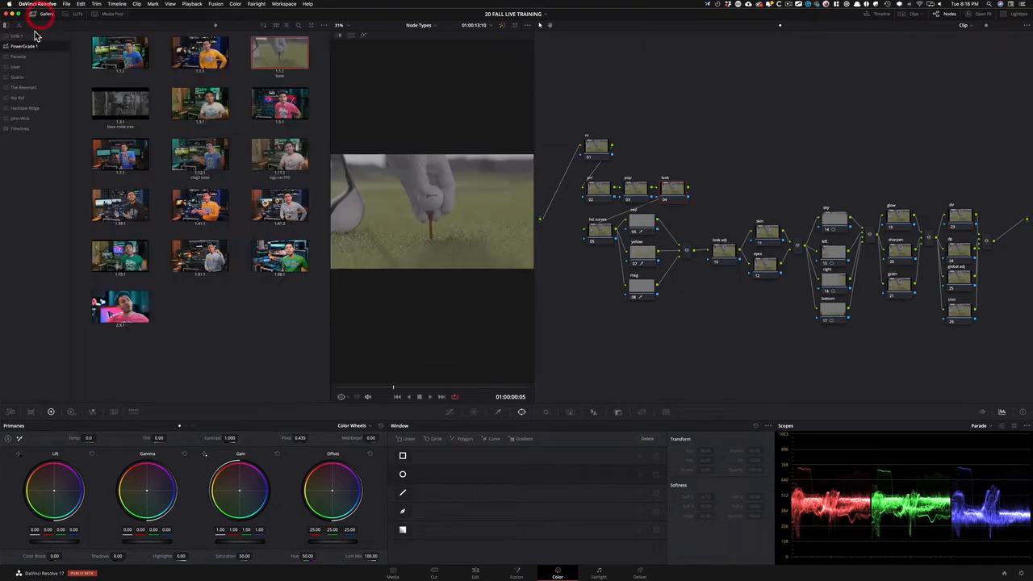
{"action": "left_click", "coordinate": [78, 14]}
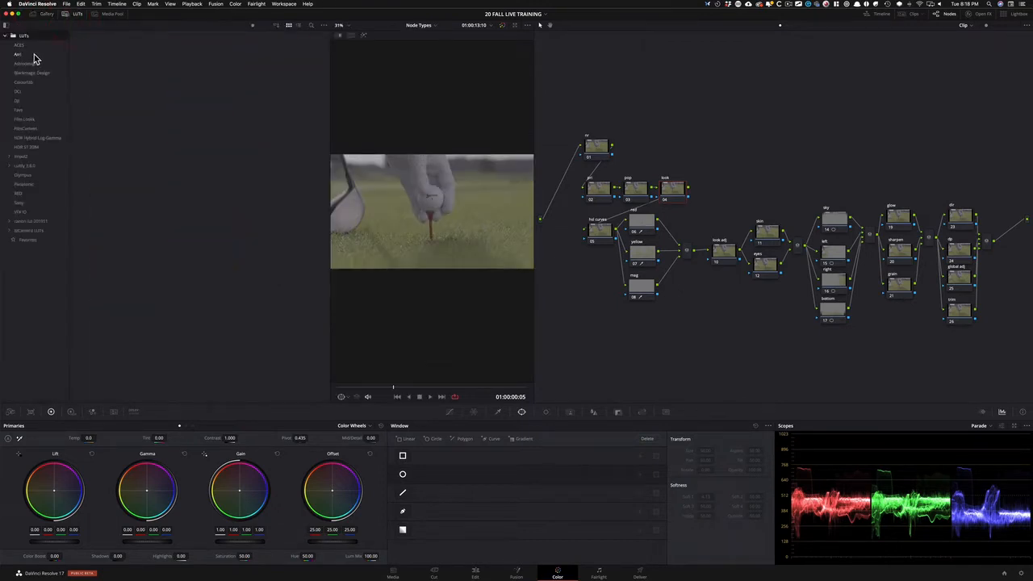
{"action": "left_click", "coordinate": [31, 54]}
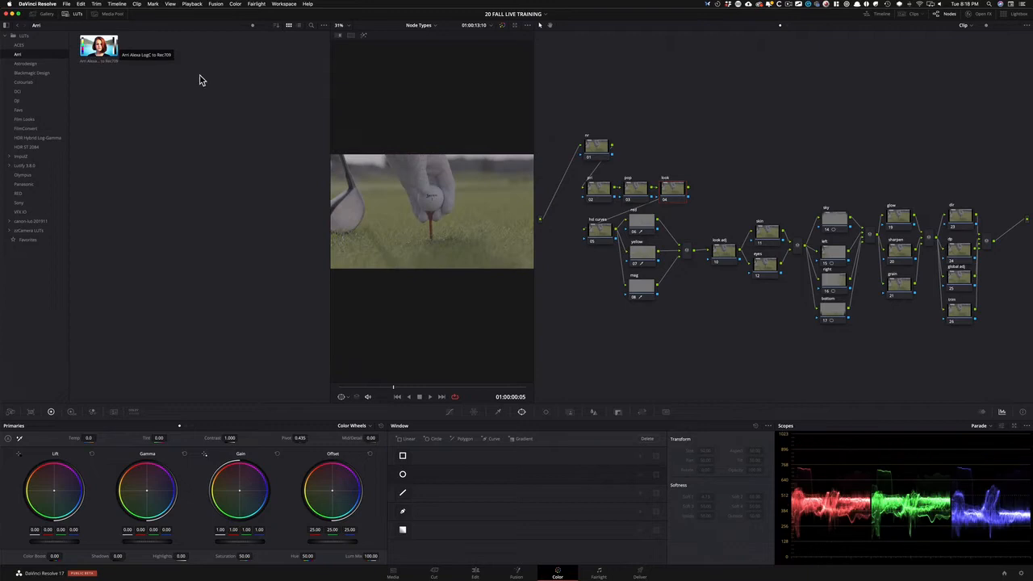
{"action": "left_click", "coordinate": [75, 14]}
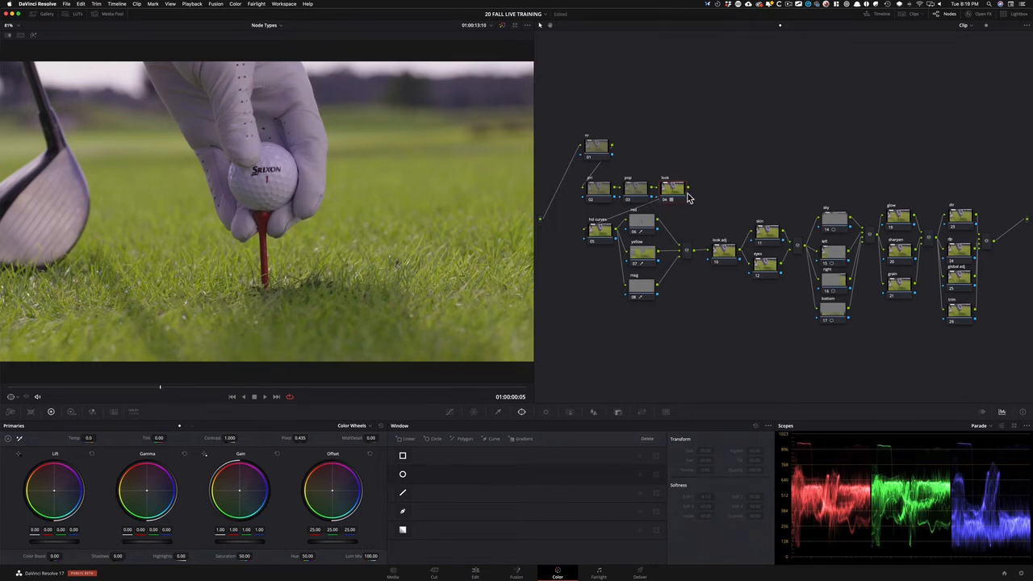
- Shift the pri node's gamma away from blue to about -0.02 and compare the image with the node off and on
{"action": "left_click", "coordinate": [722, 154]}
{"action": "left_click", "coordinate": [599, 192]}
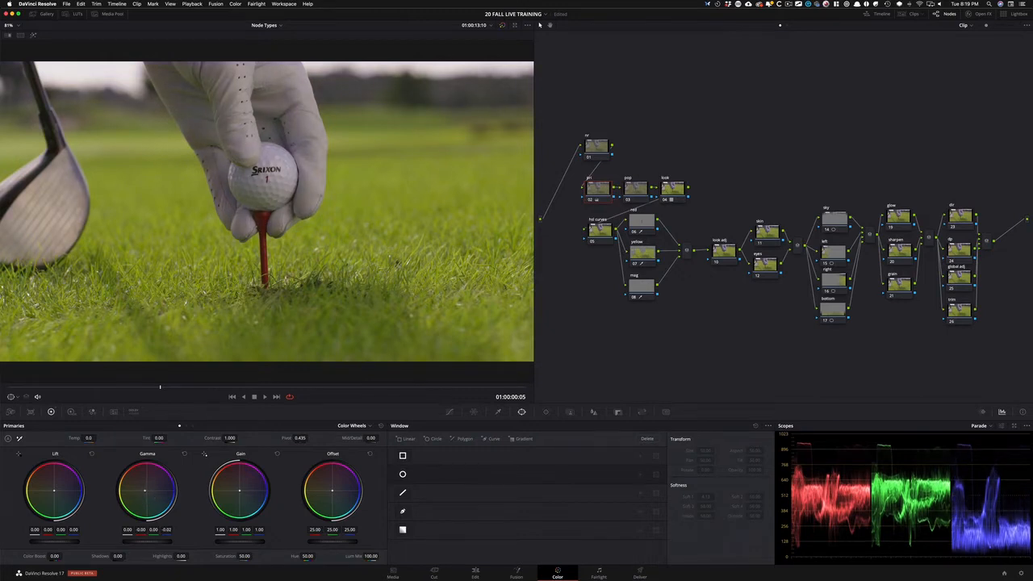
{"action": "left_click", "coordinate": [120, 491]}
{"action": "key", "text": "ctrl+d"}
{"action": "key", "text": "ctrl+d"}
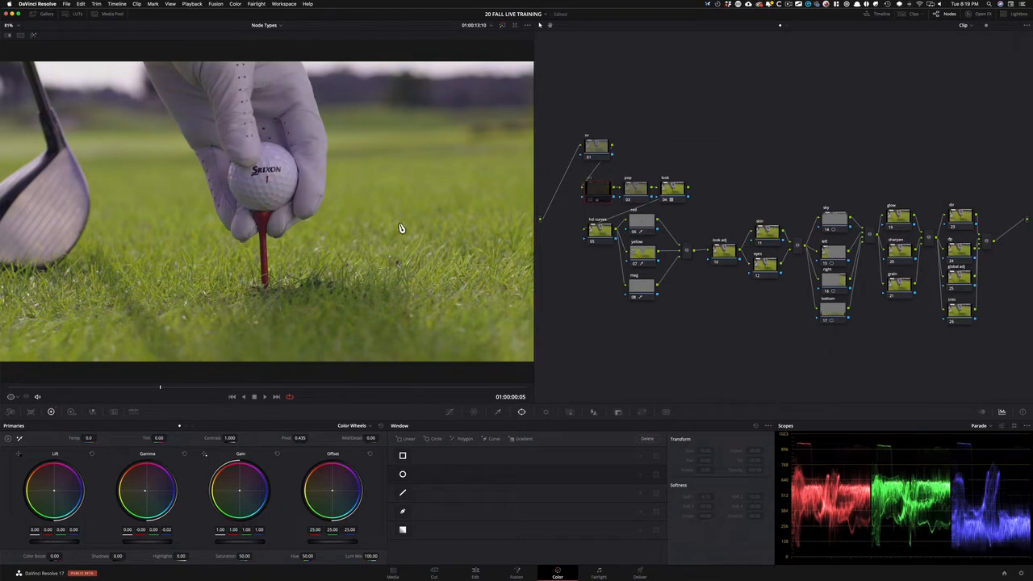
{"action": "left_click", "coordinate": [738, 158]}
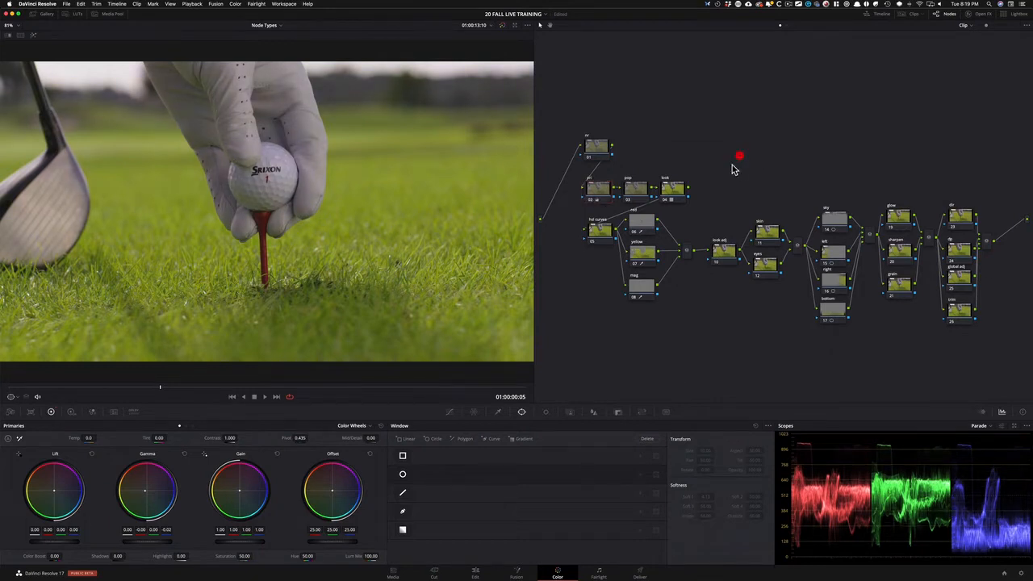
- Enable editable splines for the pop node's custom curve and bend its highlight end upward to brighten the highlights
{"action": "left_click", "coordinate": [635, 195]}
{"action": "left_click", "coordinate": [450, 411]}
{"action": "left_click", "coordinate": [772, 428]}
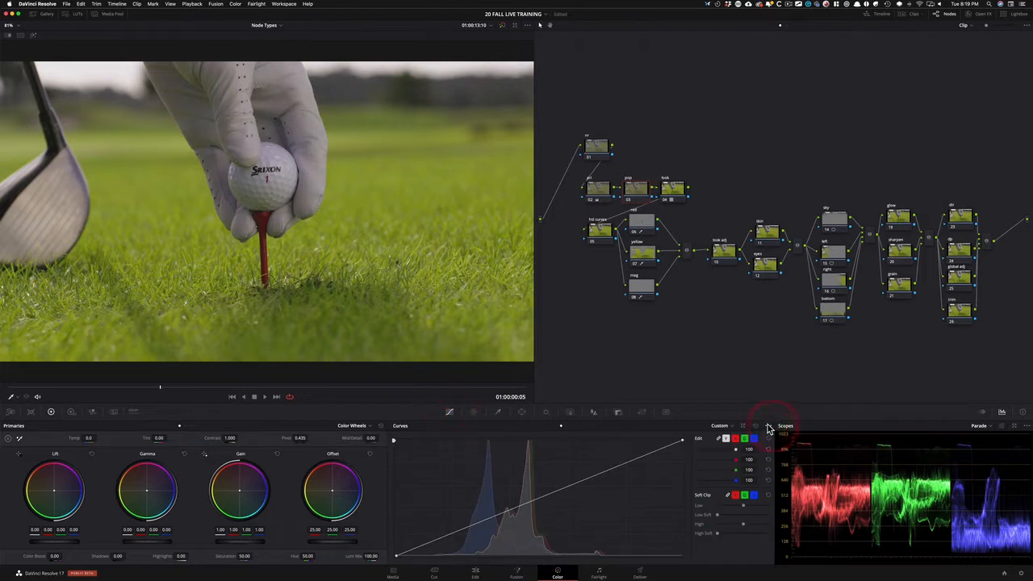
{"action": "left_click", "coordinate": [685, 441]}
{"action": "left_click_drag", "start_coordinate": [587, 482], "coordinate": [608, 449]}
- Pull the shadow end of the pop node's custom curve down for contrast and raise its highlight handle slightly more
{"action": "left_click", "coordinate": [481, 513]}
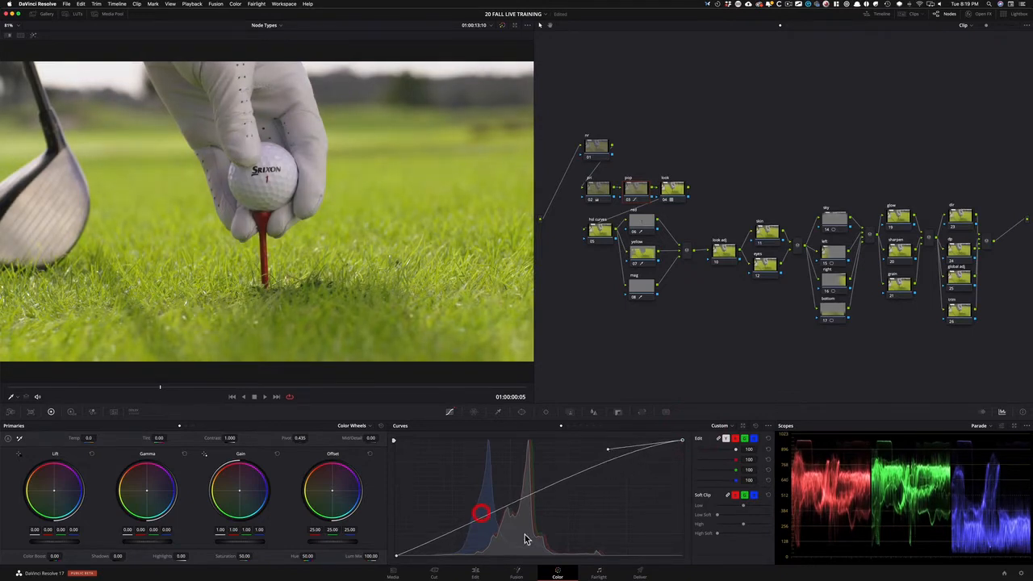
{"action": "left_click", "coordinate": [395, 559]}
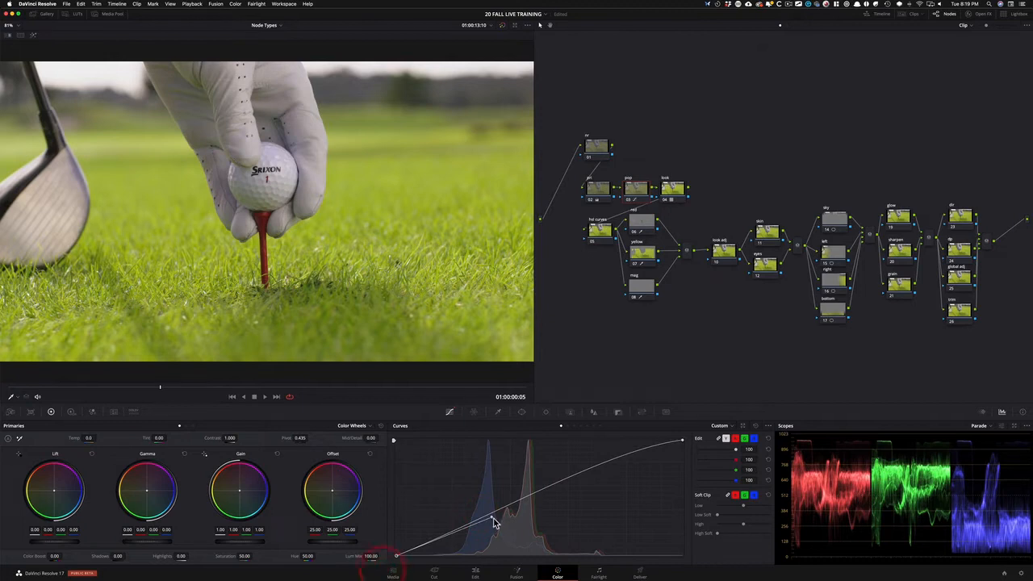
{"action": "left_click_drag", "start_coordinate": [494, 521], "coordinate": [479, 544]}
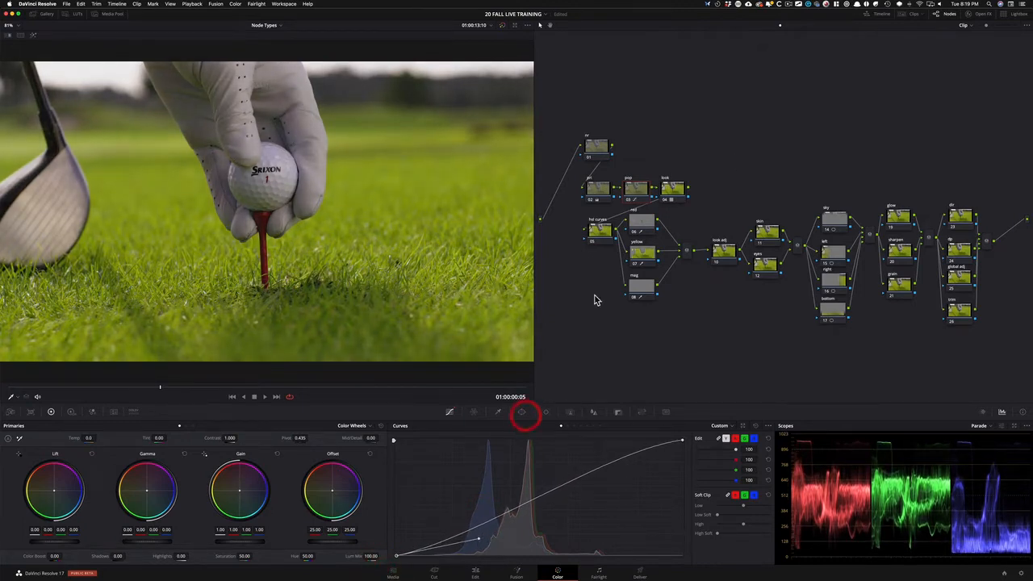
{"action": "left_click", "coordinate": [731, 132]}
{"action": "left_click", "coordinate": [684, 440]}
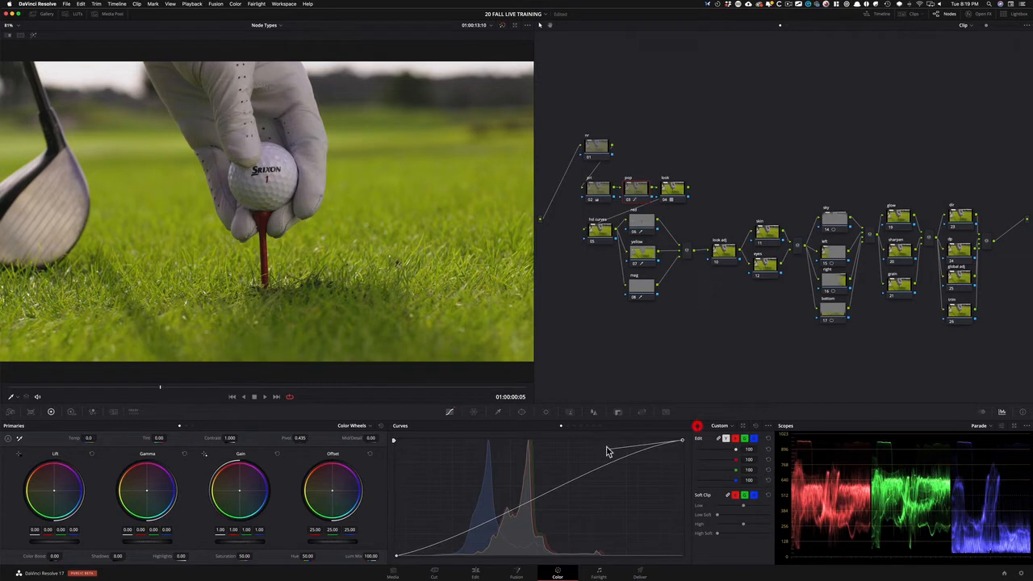
{"action": "mouse_move", "coordinate": [608, 454]}
{"action": "left_mouse_down"}
{"action": "mouse_move", "coordinate": [597, 450]}
{"action": "mouse_move", "coordinate": [605, 444]}
{"action": "left_mouse_up"}
{"action": "left_click", "coordinate": [673, 124]}
- On the pri node, set lift to -0.01 and gain to 1.01, and lower the gamma slightly
{"action": "left_click", "coordinate": [597, 190]}
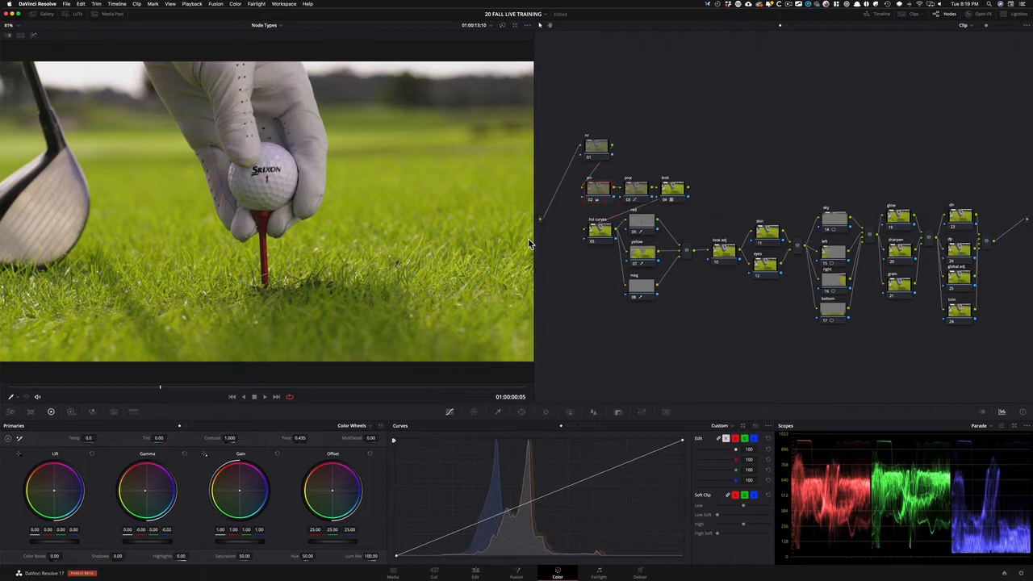
{"action": "left_click_drag", "start_coordinate": [33, 543], "coordinate": [23, 542]}
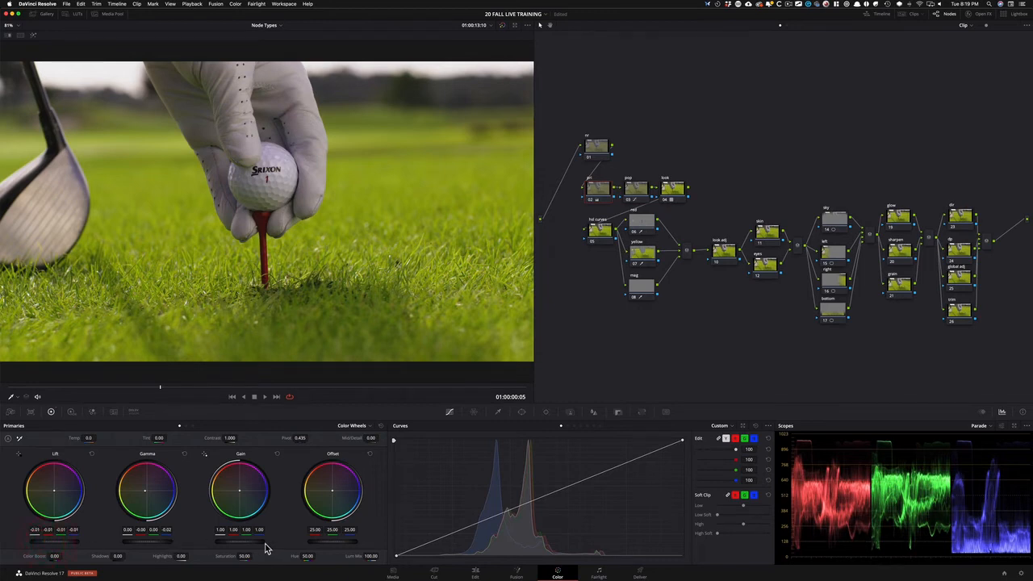
{"action": "left_click_drag", "start_coordinate": [244, 546], "coordinate": [260, 546]}
{"action": "left_click_drag", "start_coordinate": [149, 545], "coordinate": [144, 546]}
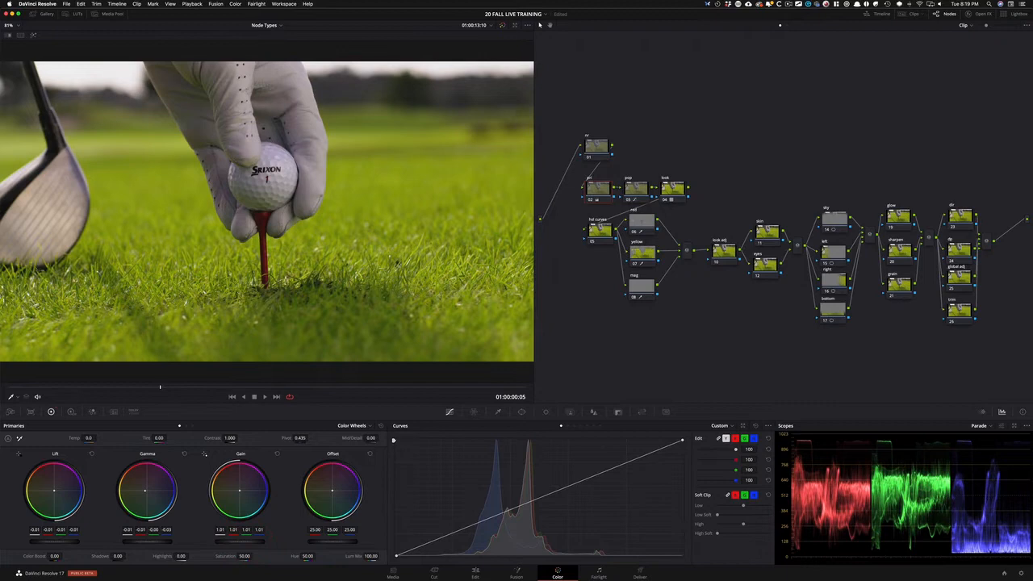
{"action": "left_click", "coordinate": [137, 546]}
{"action": "left_click", "coordinate": [764, 145]}
- On the hsl curves node, lower the magenta saturation to about 0.7 with the Hue Vs Sat curve
{"action": "left_click", "coordinate": [599, 233]}
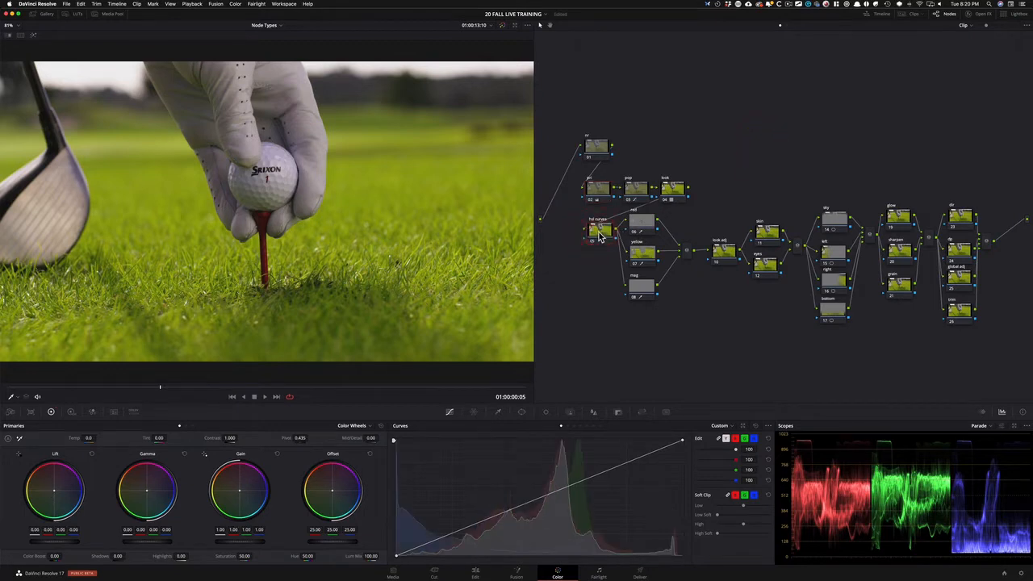
{"action": "left_click", "coordinate": [589, 242]}
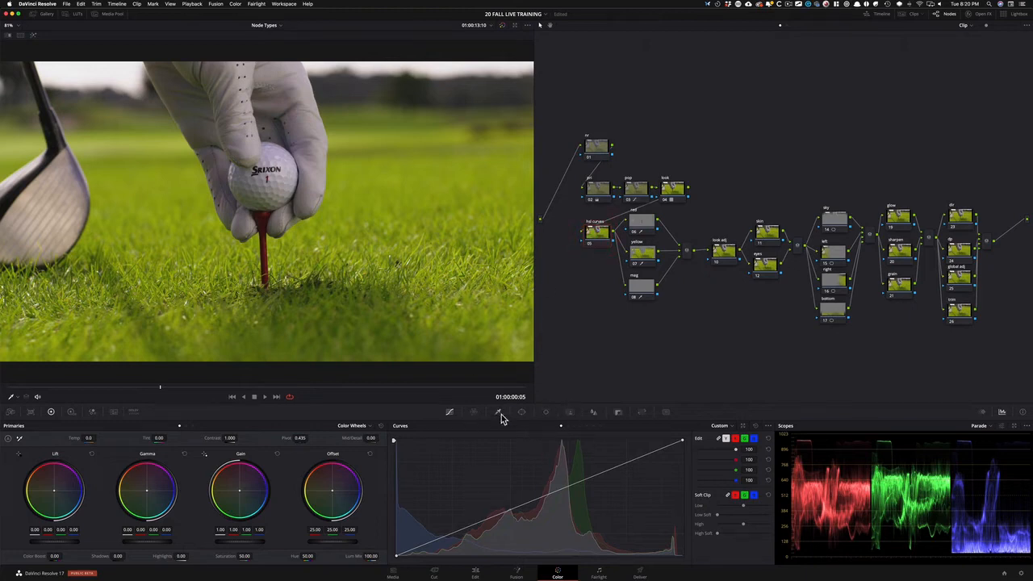
{"action": "left_click", "coordinate": [569, 428]}
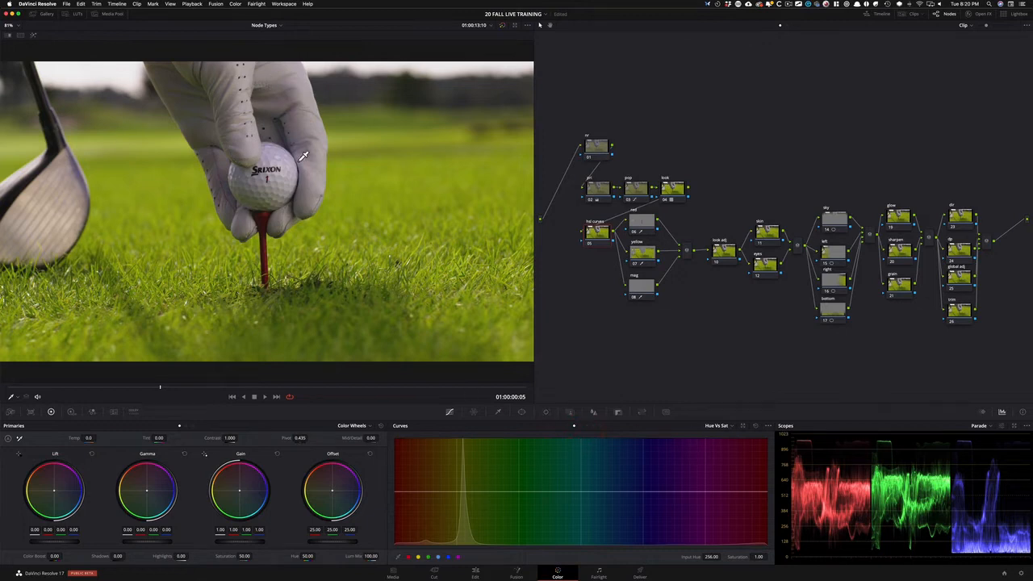
{"action": "left_click", "coordinate": [458, 558]}
{"action": "mouse_move", "coordinate": [760, 557]}
{"action": "left_mouse_down"}
{"action": "mouse_move", "coordinate": [730, 558]}
{"action": "mouse_move", "coordinate": [754, 557]}
{"action": "left_mouse_up"}
- Compare the colour of the glove and ball with the hsl curves node off and on
{"action": "key", "text": "super+d"}
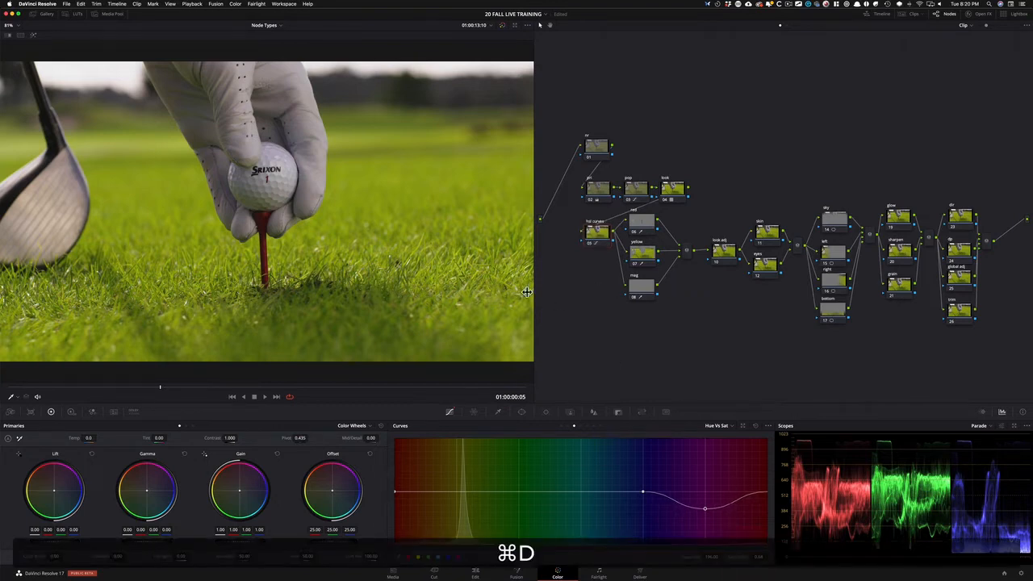
{"action": "key", "text": "super+d"}
{"action": "key", "text": "super+d"}
{"action": "key", "text": "super+d"}
{"action": "key", "text": "super+d"}
{"action": "key", "text": "super+d"}
{"action": "key", "text": "super+d"}
{"action": "key", "text": "super+d"}
{"action": "key", "text": "super+d"}
{"action": "key", "text": "super+d"}
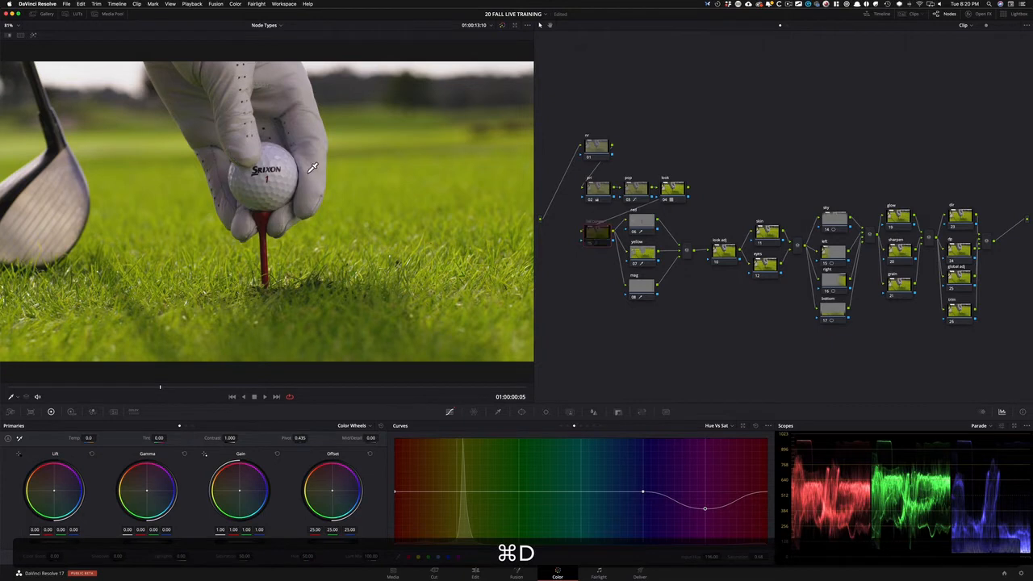
{"action": "key", "text": "super+d"}
{"action": "key", "text": "super+d"}
{"action": "key", "text": "super+d"}
{"action": "key", "text": "super+d"}
{"action": "key", "text": "super+d"}
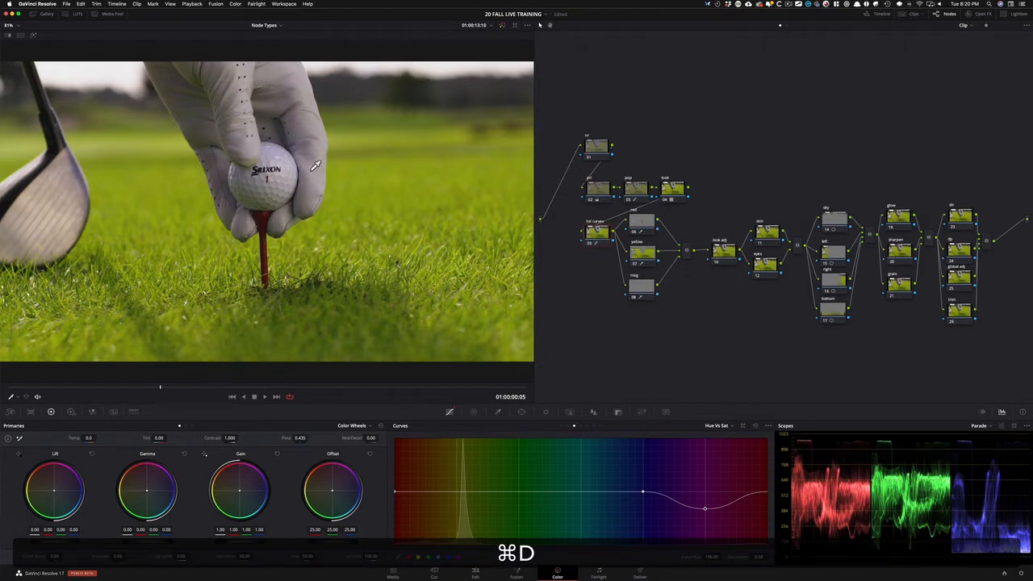
{"action": "key", "text": "super+d"}
{"action": "key", "text": "super+d"}
{"action": "key", "text": "super+d"}
{"action": "key", "text": "super+d"}
{"action": "key", "text": "super+d"}
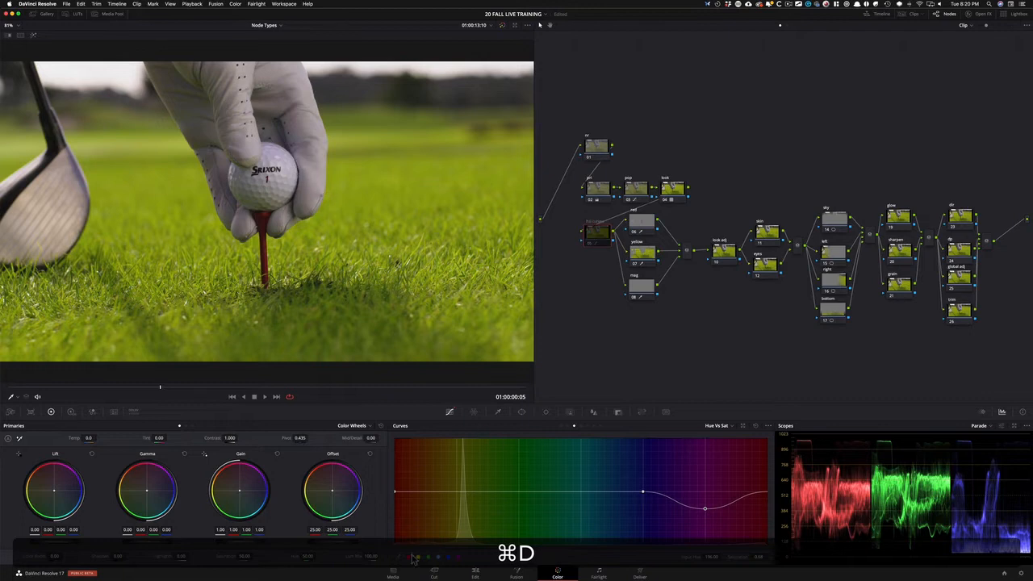
- Lower the blue saturation to about 0.7 on the Hue Vs Sat curve and compare with the node off and on
{"action": "left_click", "coordinate": [449, 557]}
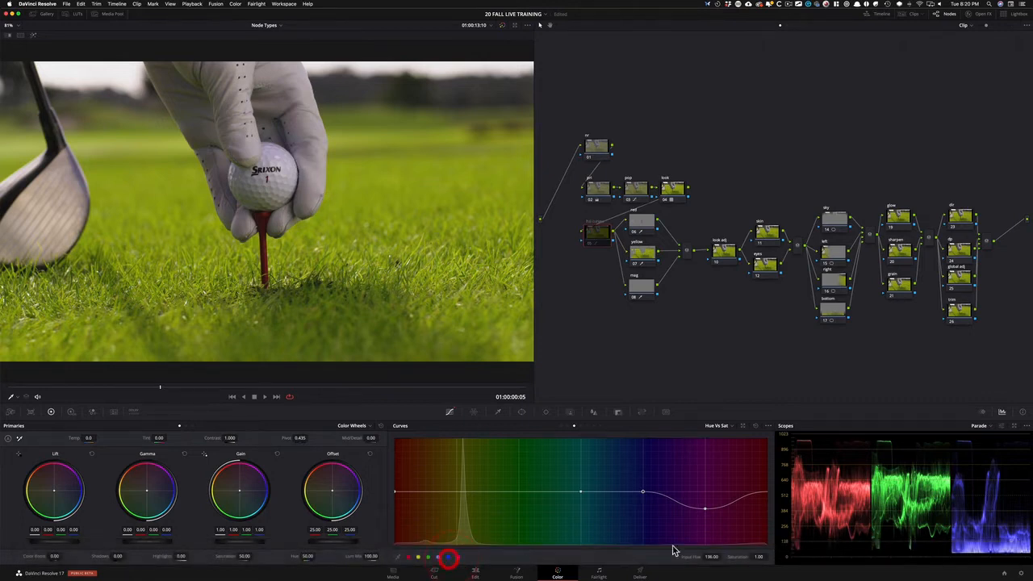
{"action": "left_click_drag", "start_coordinate": [761, 557], "coordinate": [724, 557]}
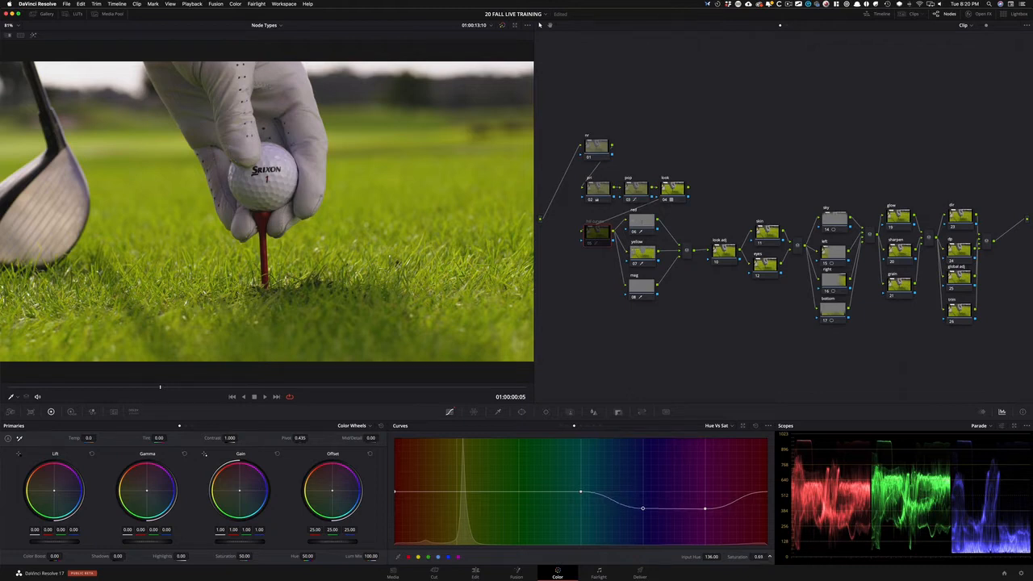
{"action": "key", "text": "super+d"}
{"action": "key", "text": "super+d"}
{"action": "key", "text": "super+d"}
{"action": "key", "text": "super+d"}
{"action": "key", "text": "super+d"}
{"action": "key", "text": "super+d"}
{"action": "key", "text": "super+d"}
{"action": "key", "text": "super+d"}
{"action": "key", "text": "super+d"}
{"action": "key", "text": "super+d"}
{"action": "key", "text": "super+d"}
{"action": "key", "text": "super+d"}
{"action": "key", "text": "super+d"}
- Examine the golf ball and glove up close with the hsl curves node off and on
{"action": "left_click", "coordinate": [321, 179]}
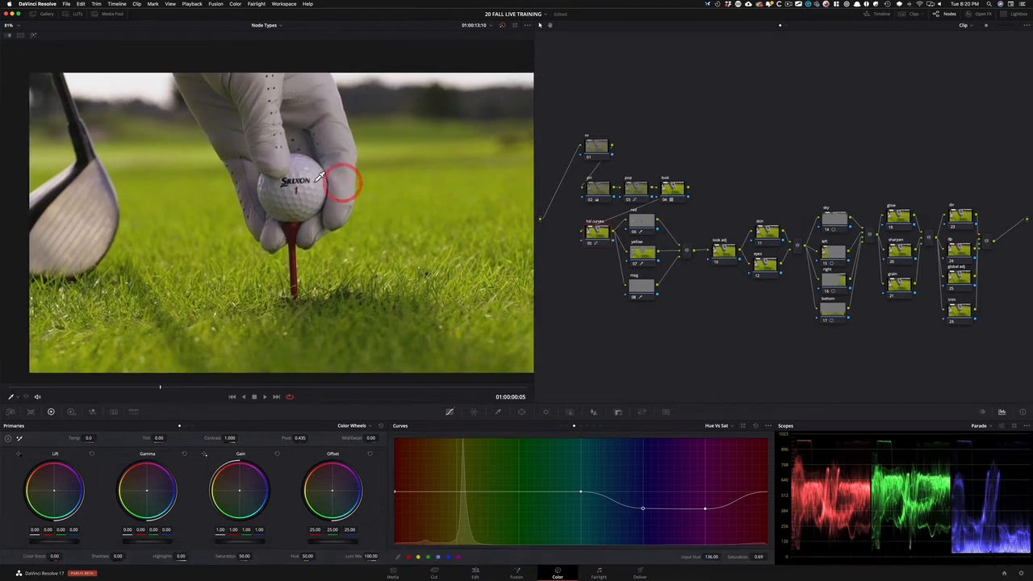
{"action": "key", "text": "super+="}
{"action": "key", "text": "super+="}
{"action": "key", "text": "super+="}
{"action": "left_click", "coordinate": [276, 282]}
{"action": "key", "text": "super+d"}
{"action": "key", "text": "super+d"}
{"action": "key", "text": "super+d"}
{"action": "key", "text": "super+d"}
{"action": "key", "text": "super+d"}
{"action": "key", "text": "super+d"}
{"action": "key", "text": "shift+super+d"}
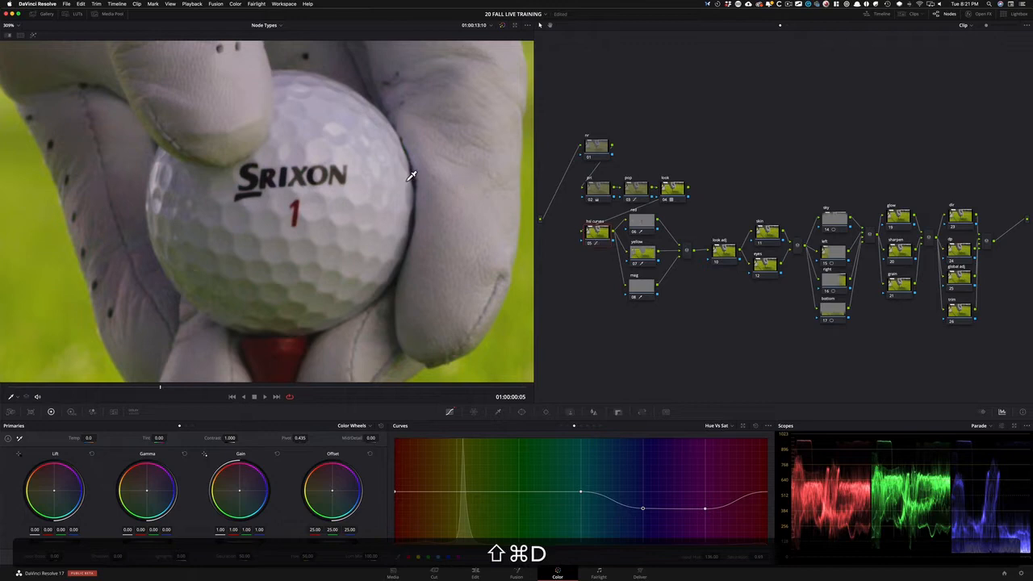
- Fit the whole frame in view and inspect the mag node's key with Highlight on and off
{"action": "key", "text": "shift+super+z"}
{"action": "key", "text": "shift+z"}
{"action": "left_click", "coordinate": [640, 289]}
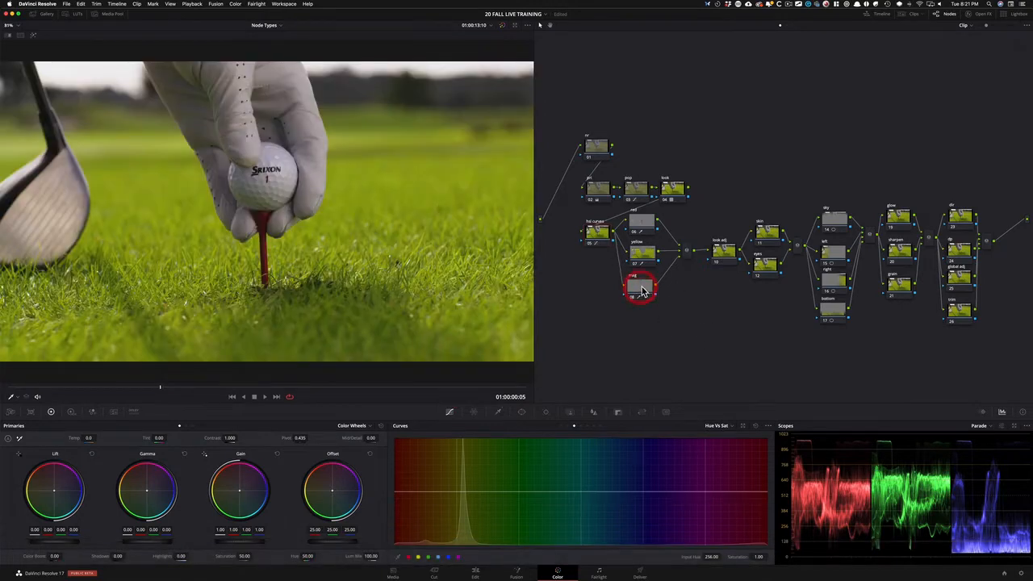
{"action": "left_click", "coordinate": [645, 291]}
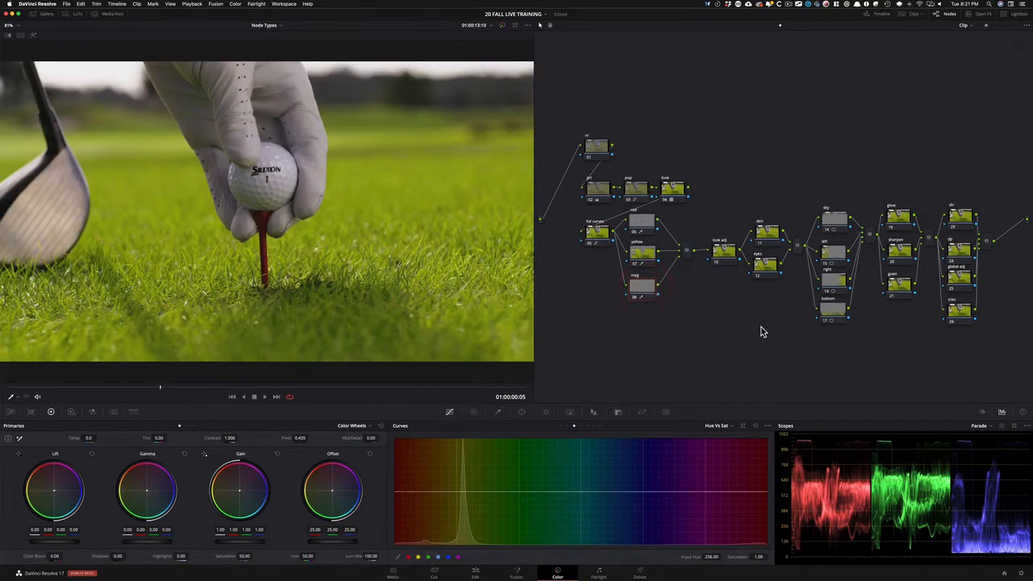
{"action": "key", "text": "shift+h"}
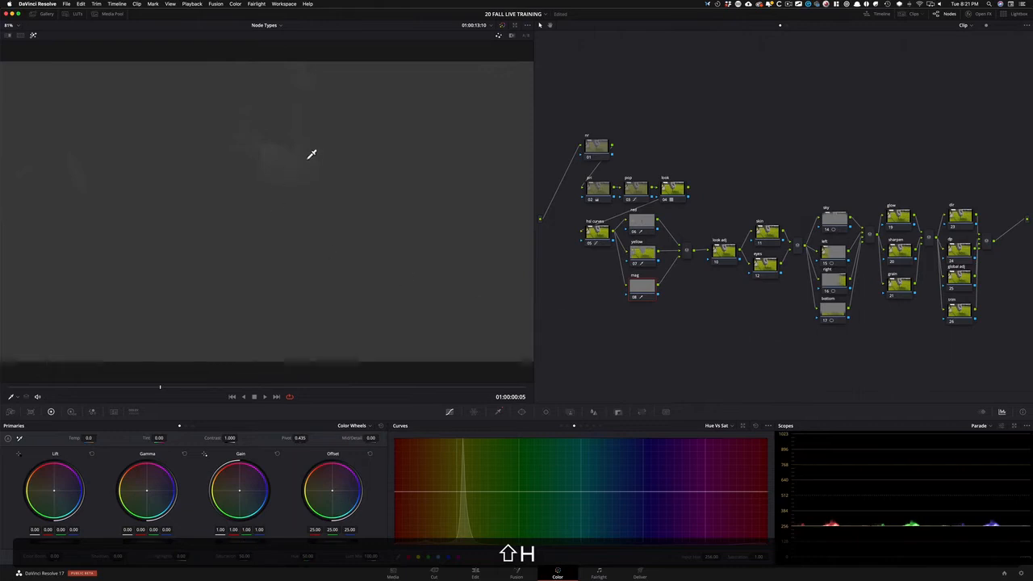
{"action": "key", "text": "shift+h"}
{"action": "key", "text": "shift+h"}
{"action": "key", "text": "shift+h"}
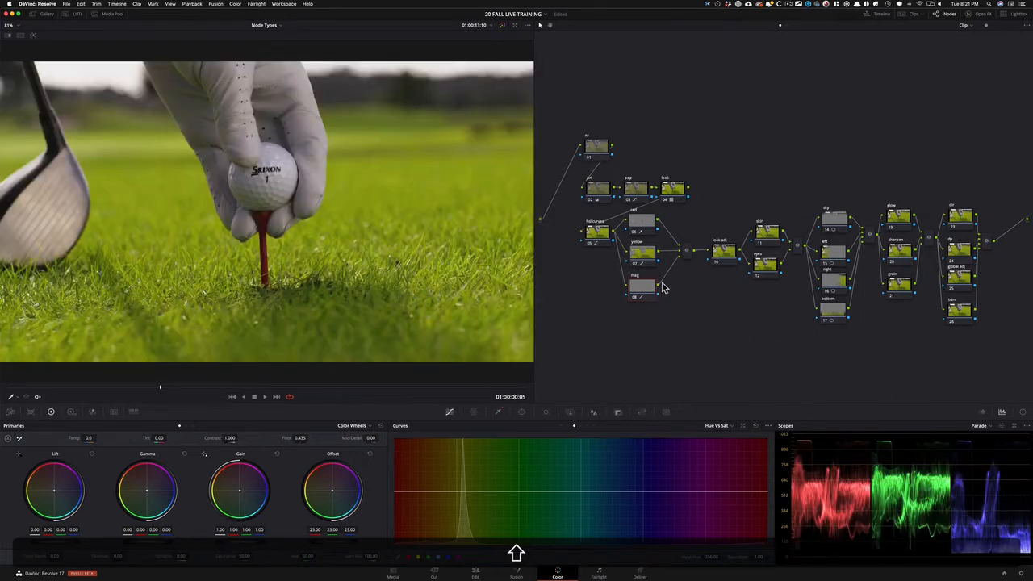
- Push the yellow node's Offset toward green, to about 18.37, 26.96 and 18.02, and compare with the node off and on
{"action": "left_click", "coordinate": [709, 171]}
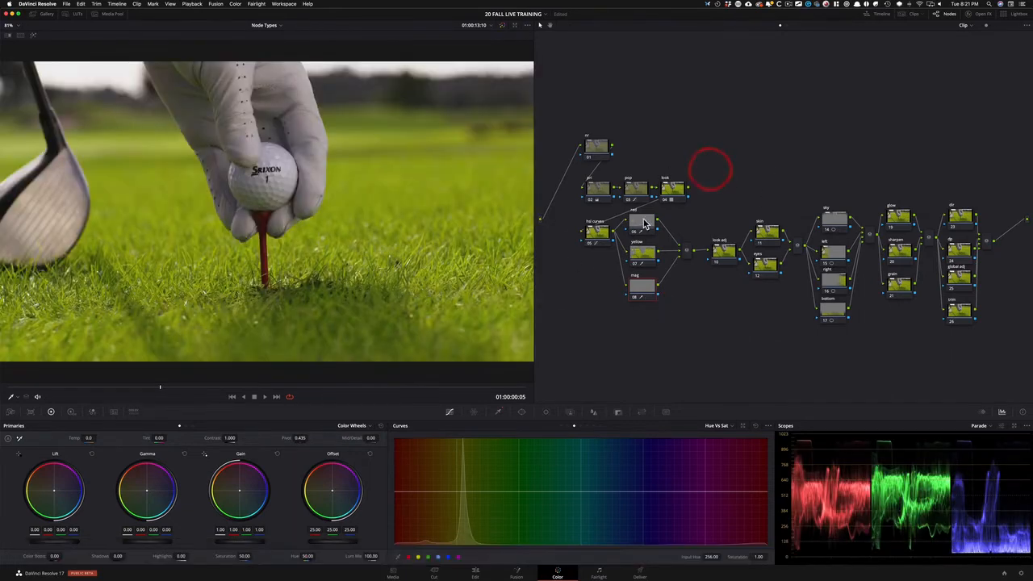
{"action": "left_click", "coordinate": [643, 256]}
{"action": "left_click", "coordinate": [643, 256]}
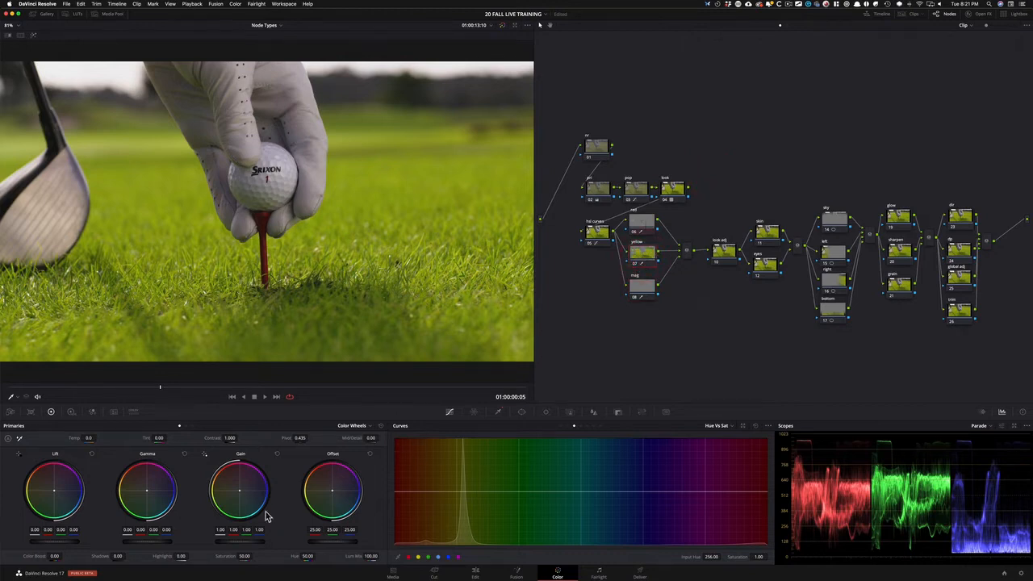
{"action": "left_click_drag", "start_coordinate": [334, 496], "coordinate": [327, 503]}
{"action": "key", "text": "super+d"}
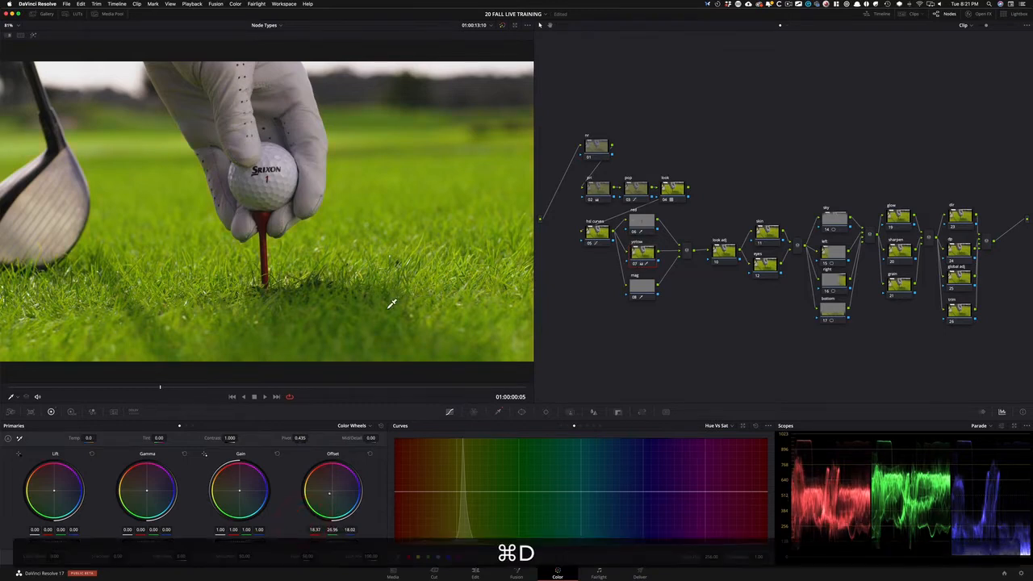
{"action": "key", "text": "super+d"}
- On the red node, raise Gamma to 0.08 and shift Offset to about 33.46, 21.86 and 28.63, comparing the node off and on
{"action": "left_click", "coordinate": [643, 227]}
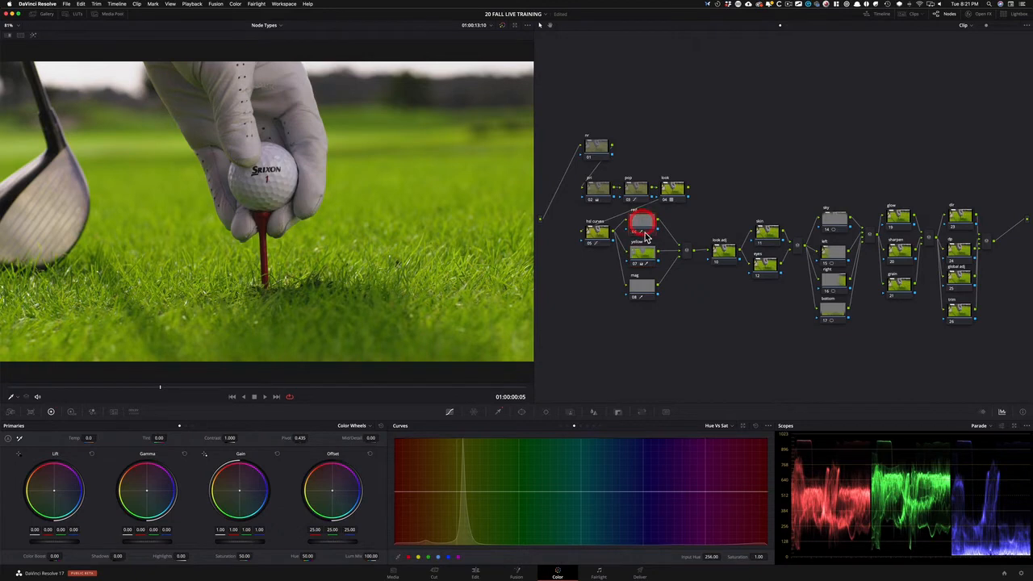
{"action": "left_click_drag", "start_coordinate": [147, 539], "coordinate": [155, 540]}
{"action": "left_click", "coordinate": [227, 542]}
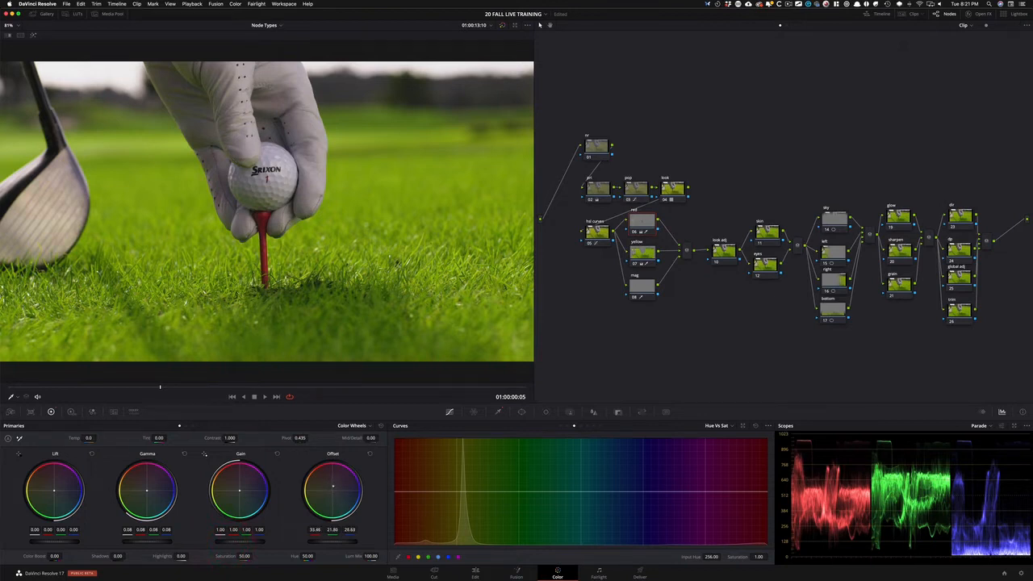
{"action": "left_click", "coordinate": [213, 491]}
{"action": "key", "text": "super+d"}
{"action": "key", "text": "super+d"}
{"action": "key", "text": "super+d"}
{"action": "key", "text": "super+d"}
{"action": "key", "text": "super+d"}
{"action": "key", "text": "super+d"}
{"action": "key", "text": "super+d"}
{"action": "key", "text": "super+d"}
{"action": "key", "text": "super+d"}
- Darken the shadows on the bottom node with a Custom curve using editable splines, and compare with the node off and on
{"action": "left_click", "coordinate": [841, 184]}
{"action": "left_click", "coordinate": [831, 316]}
{"action": "left_click", "coordinate": [835, 315]}
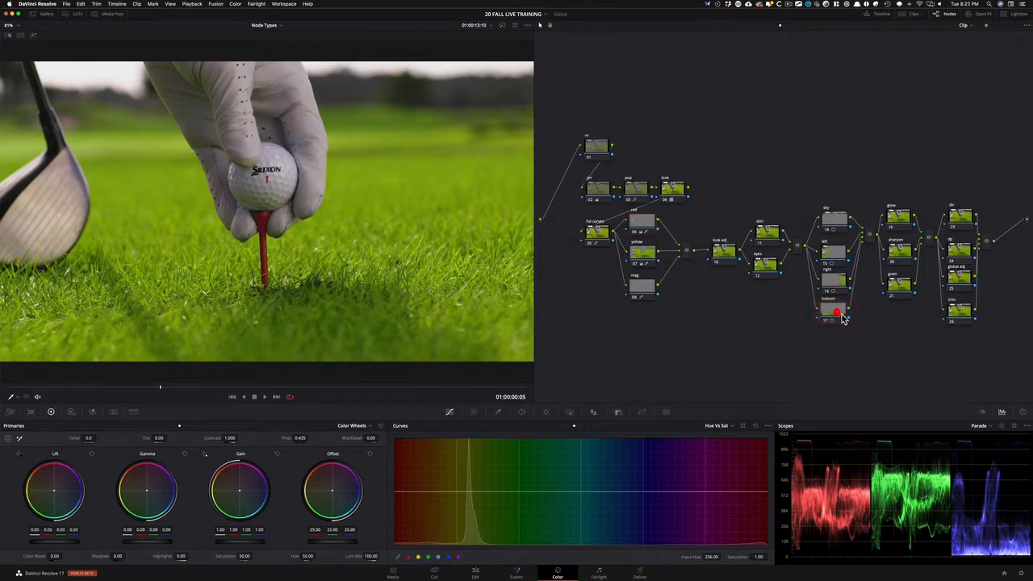
{"action": "left_click", "coordinate": [559, 428]}
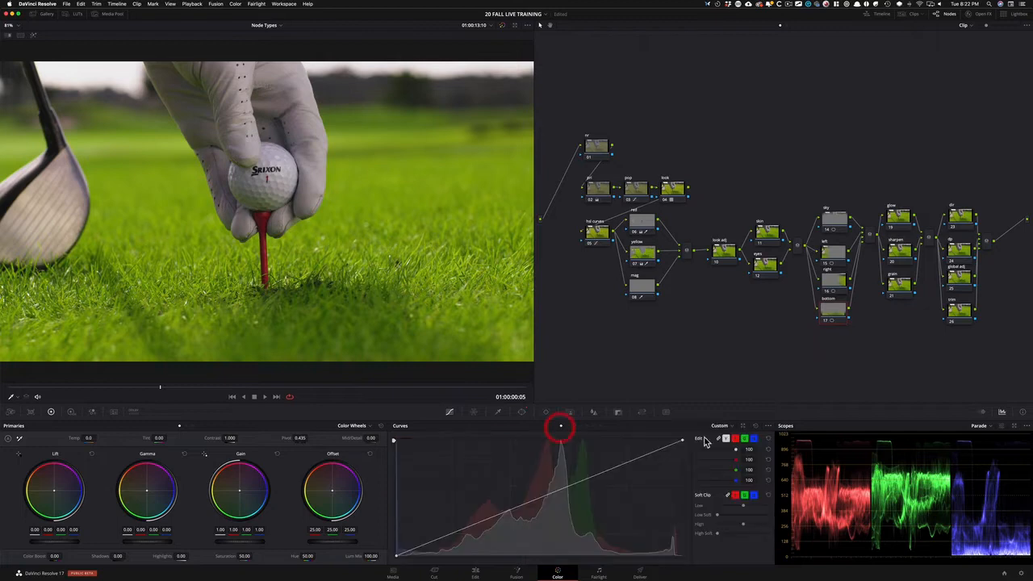
{"action": "left_click", "coordinate": [766, 426]}
{"action": "left_click", "coordinate": [801, 473]}
{"action": "left_click_drag", "start_coordinate": [428, 549], "coordinate": [484, 549]}
{"action": "key", "text": "super+d"}
{"action": "key", "text": "super+d"}
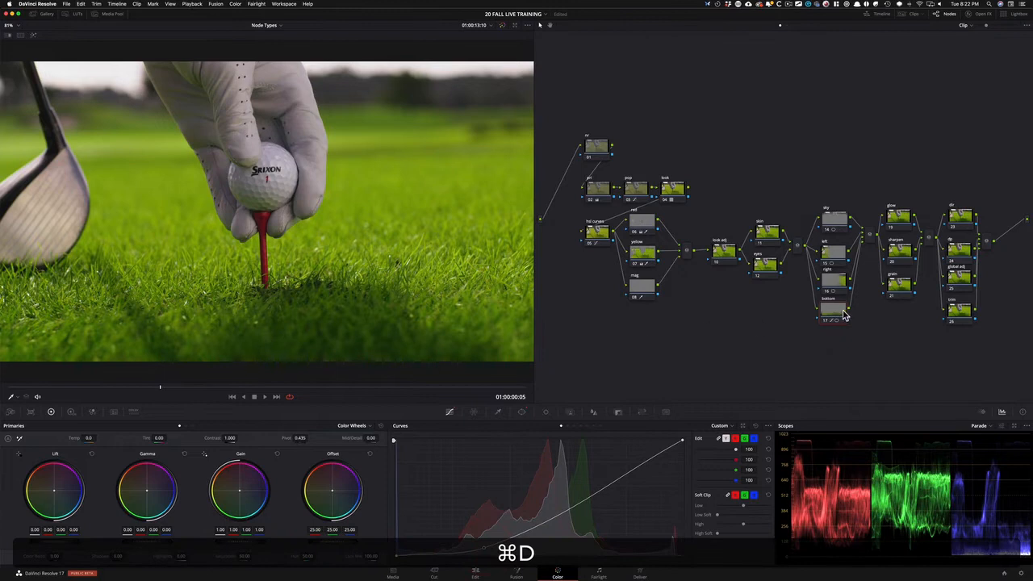
- Inspect the bottom node's gradient window with Highlight and compare the image with the node off and on
{"action": "key", "text": "shift+h"}
{"action": "key", "text": "shift+h"}
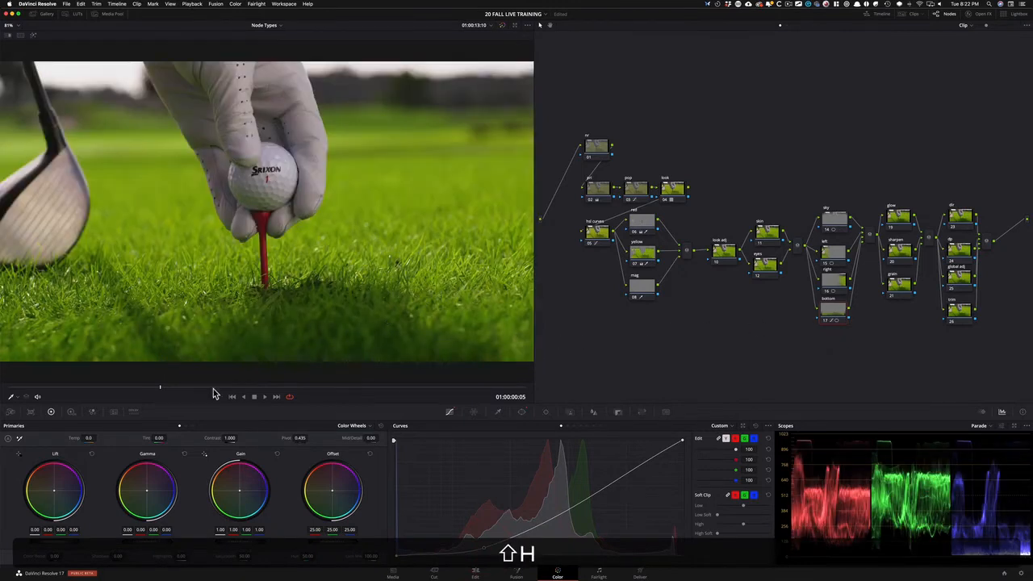
{"action": "left_click", "coordinate": [522, 412]}
{"action": "key", "text": "shift+h"}
{"action": "key", "text": "shift+h"}
{"action": "key", "text": "shift+h"}
{"action": "key", "text": "shift+h"}
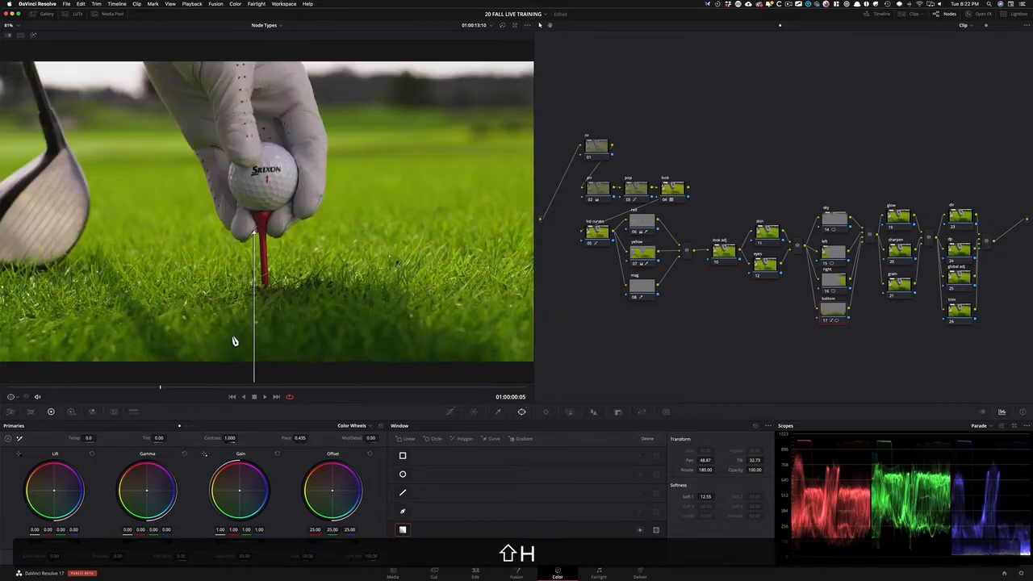
{"action": "key", "text": "super+d"}
{"action": "key", "text": "super+d"}
{"action": "key", "text": "super+d"}
{"action": "key", "text": "super+d"}
{"action": "key", "text": "super+d"}
{"action": "key", "text": "super+d"}
- Darken the shadows inside the right node's gradient window with a Custom curve and compare with the node off and on
{"action": "left_click", "coordinate": [834, 280]}
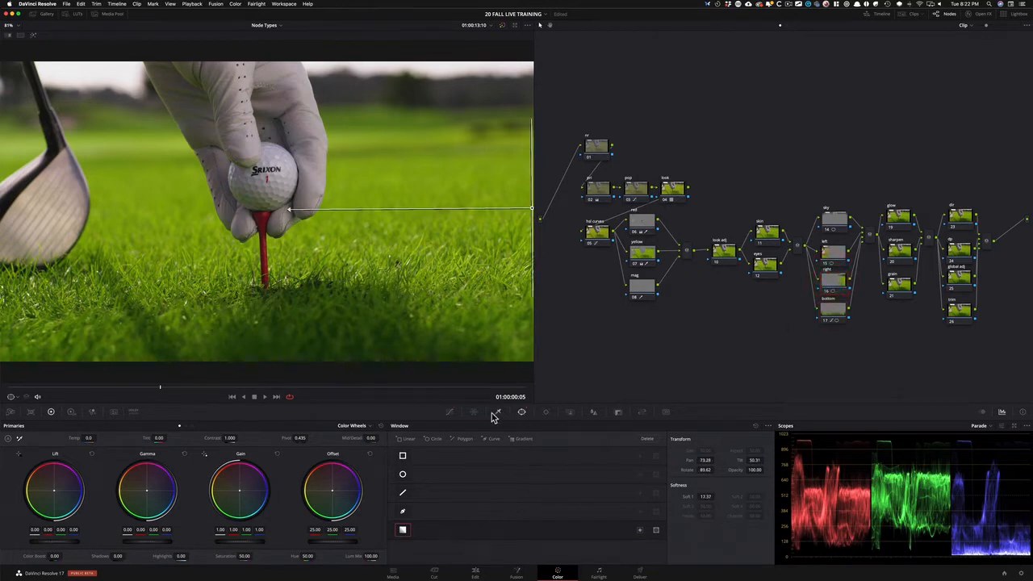
{"action": "left_click", "coordinate": [451, 412]}
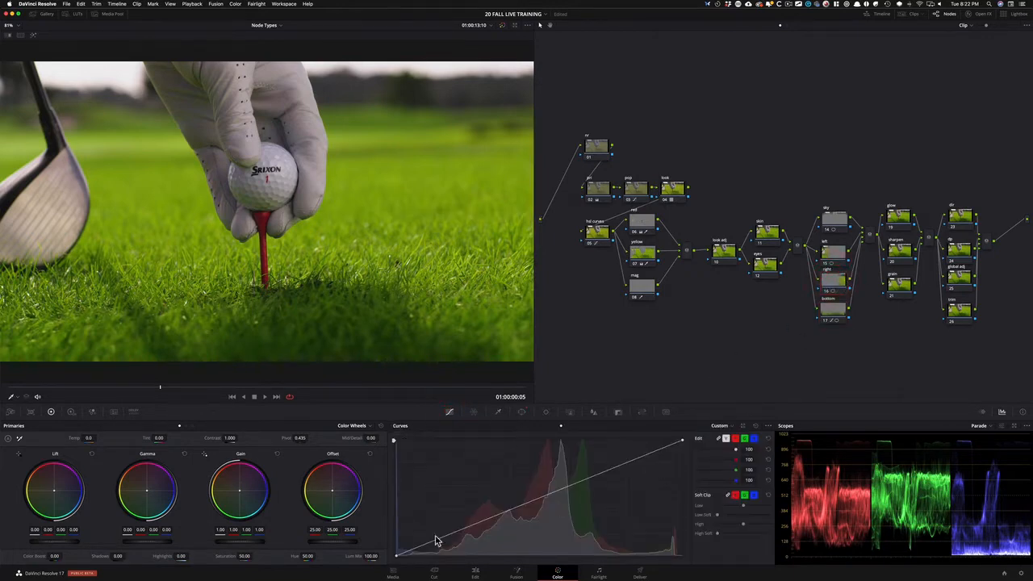
{"action": "mouse_move", "coordinate": [466, 535]}
{"action": "left_mouse_down"}
{"action": "mouse_move", "coordinate": [484, 542]}
{"action": "mouse_move", "coordinate": [475, 544]}
{"action": "left_mouse_up"}
{"action": "key", "text": "super+d"}
{"action": "key", "text": "super+d"}
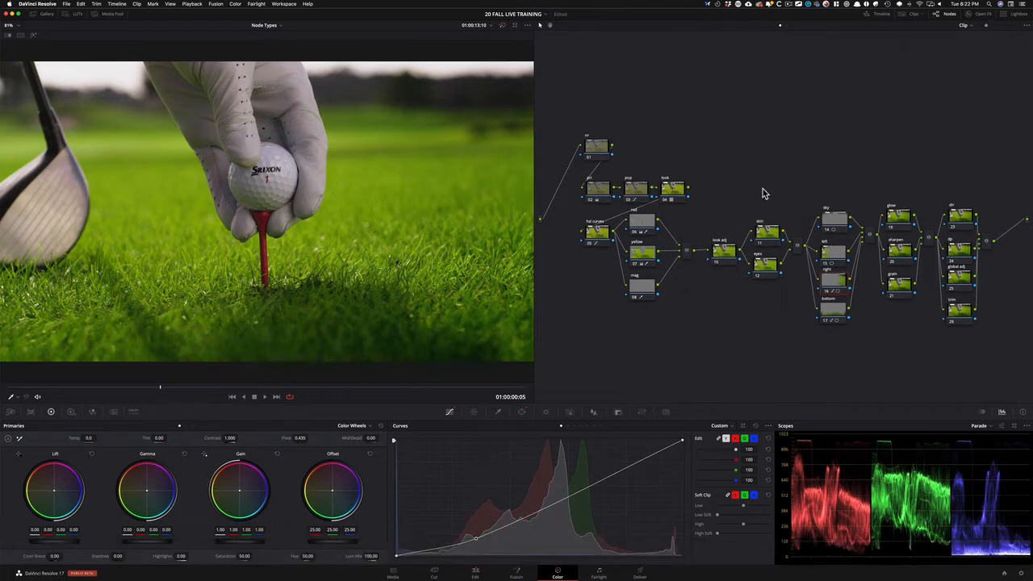
- Check the left node, and lower the midtones slightly on the sky node with a Custom curve
{"action": "left_click", "coordinate": [831, 257]}
{"action": "key", "text": "super+d"}
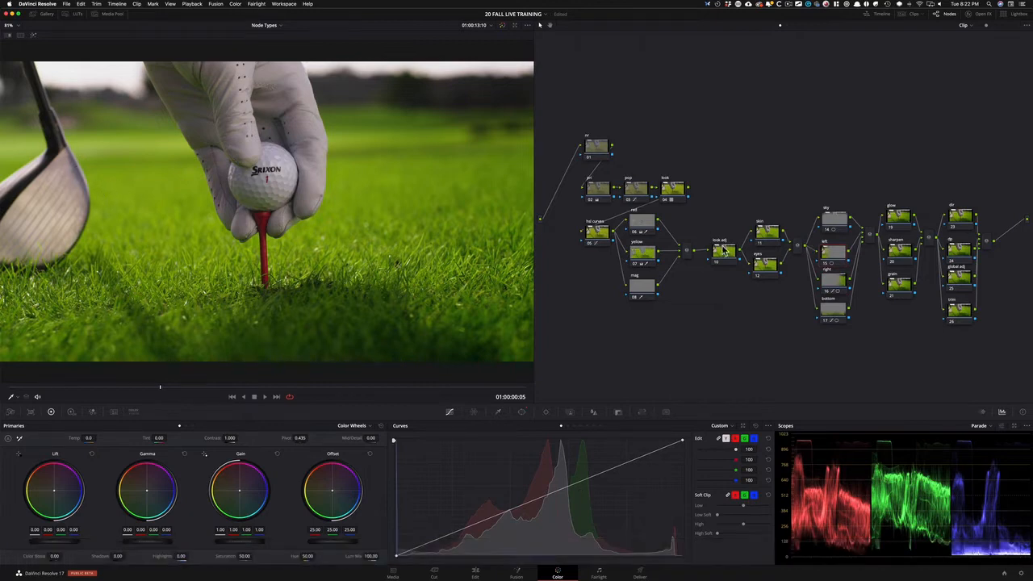
{"action": "left_click", "coordinate": [835, 220]}
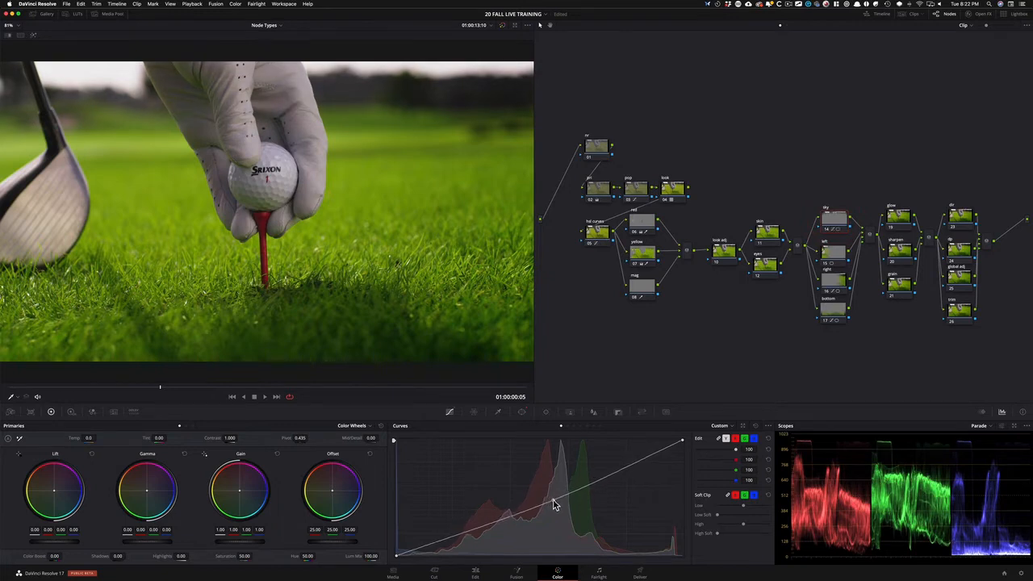
{"action": "key", "text": "super+d"}
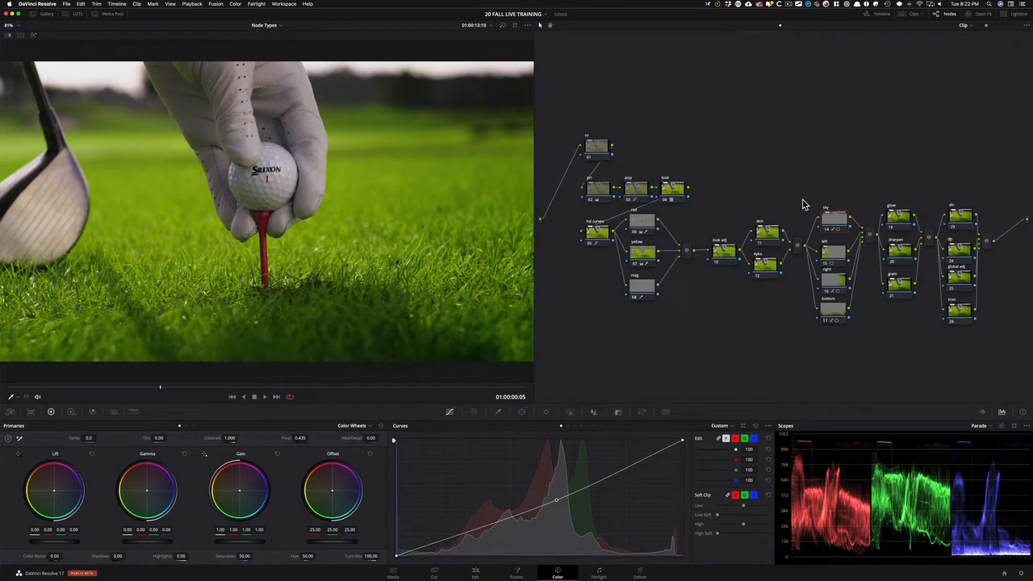
- Move the sky node up to make room and add a parallel node below it labelled "hero"
{"action": "left_click_drag", "start_coordinate": [834, 220], "coordinate": [825, 196]}
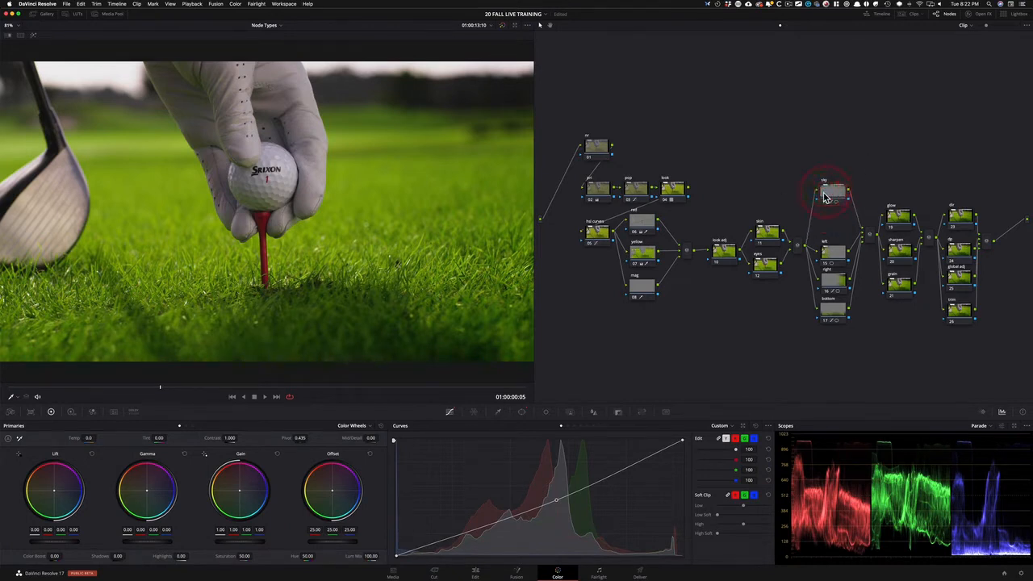
{"action": "key", "text": "alt"}
{"action": "key", "text": "alt+p"}
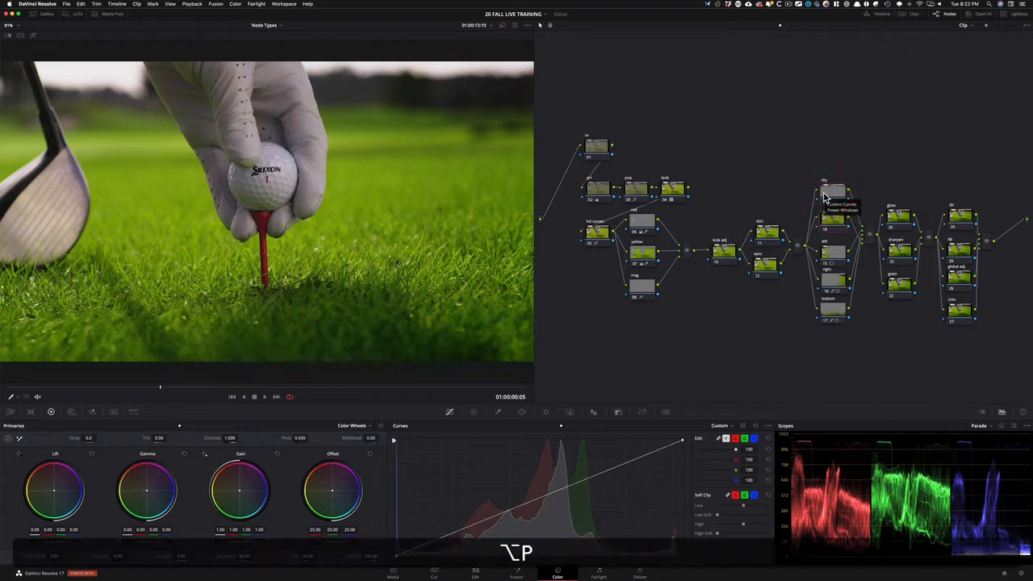
{"action": "left_click_drag", "start_coordinate": [834, 198], "coordinate": [832, 188]}
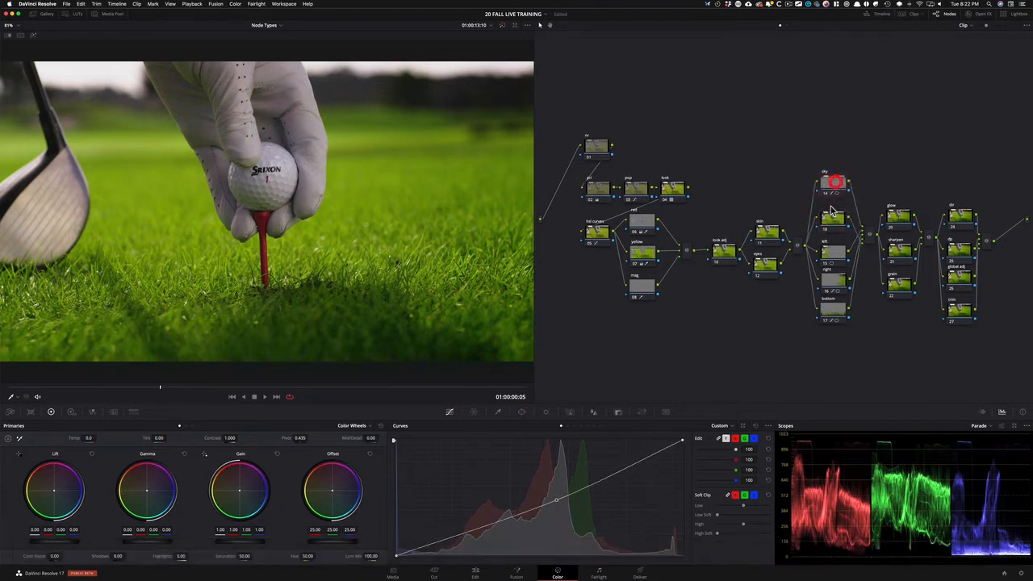
{"action": "key", "text": "Tab"}
{"action": "left_click", "coordinate": [831, 219]}
{"action": "key", "text": "h"}
{"action": "key", "text": "Return"}
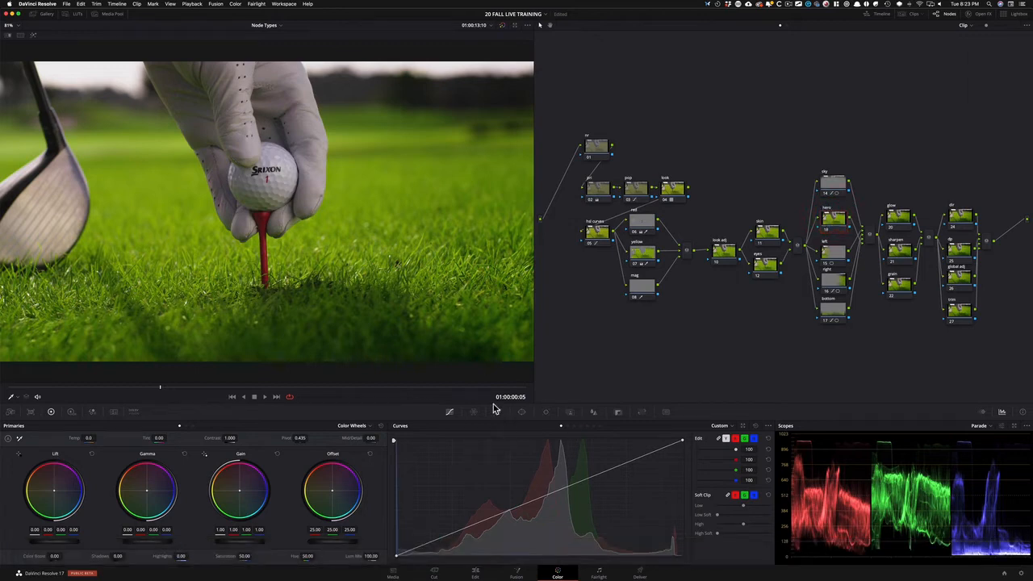
- Add a circular power window to the hero node and fit it around the golf ball
{"action": "left_click", "coordinate": [521, 412]}
{"action": "left_click", "coordinate": [404, 475]}
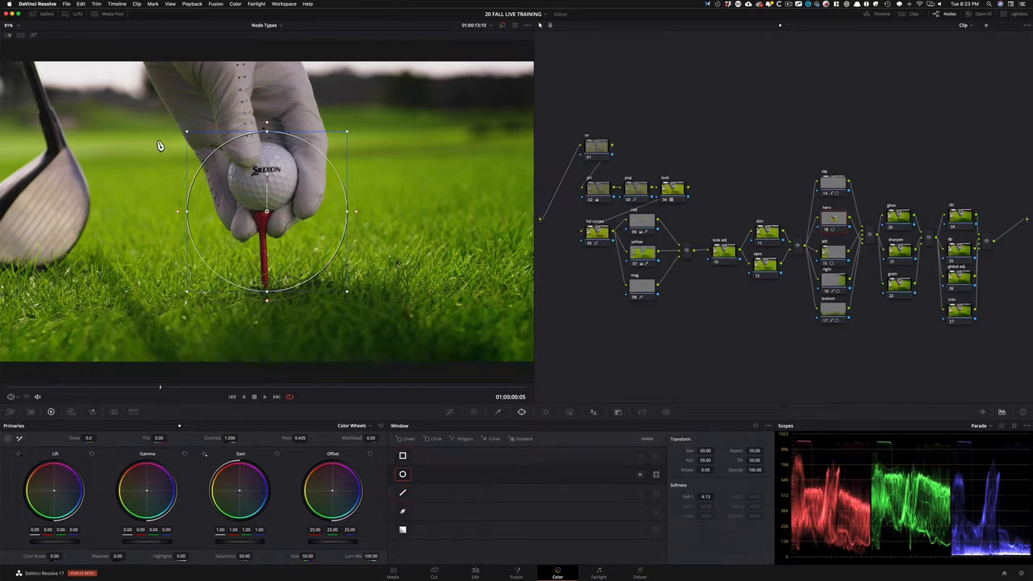
{"action": "left_click_drag", "start_coordinate": [268, 219], "coordinate": [272, 184]}
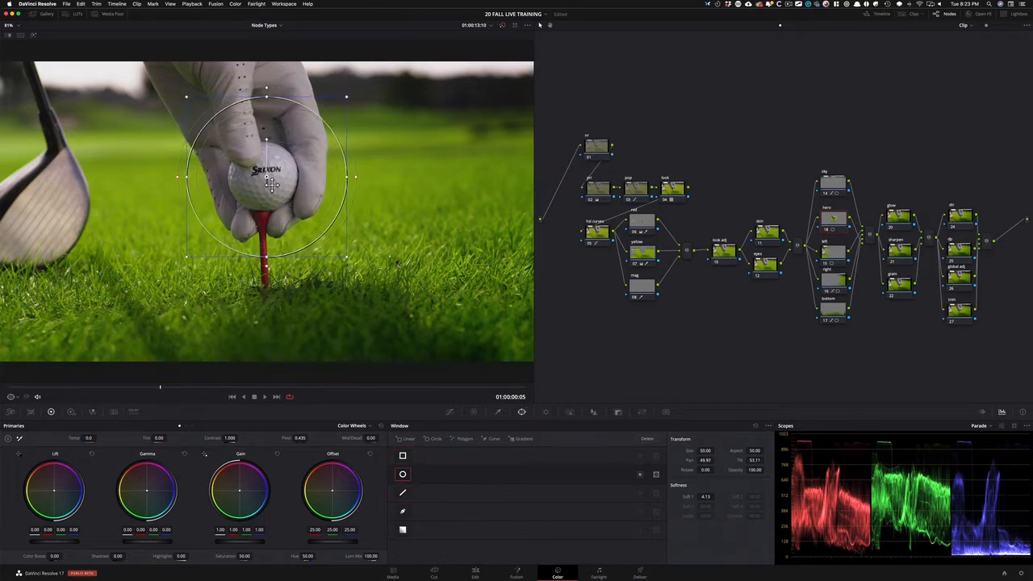
{"action": "left_click_drag", "start_coordinate": [342, 99], "coordinate": [268, 178]}
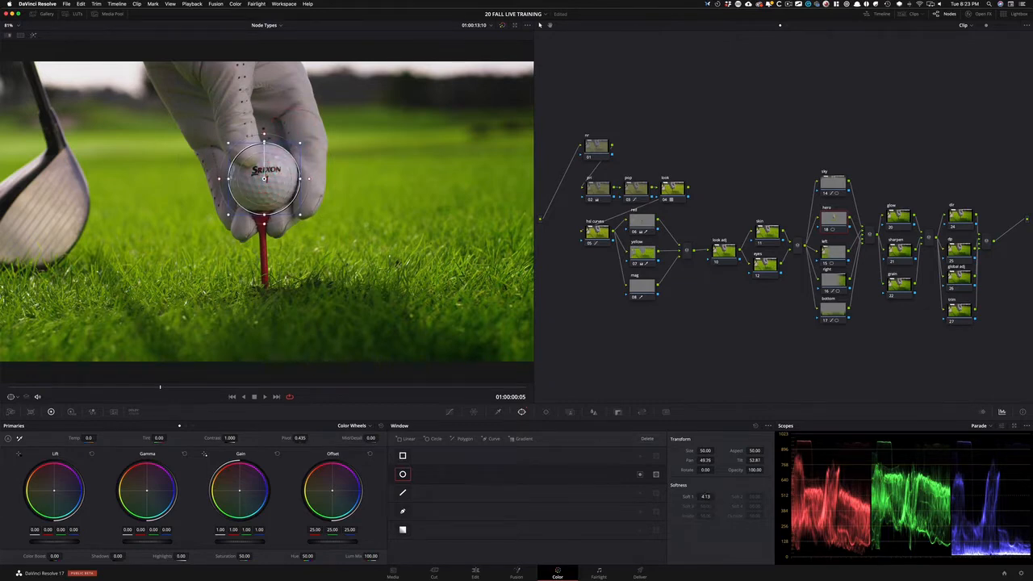
- Brighten the golf ball by raising the hero node's Custom curve with editable splines, and compare with the node off and on
{"action": "left_click", "coordinate": [450, 411]}
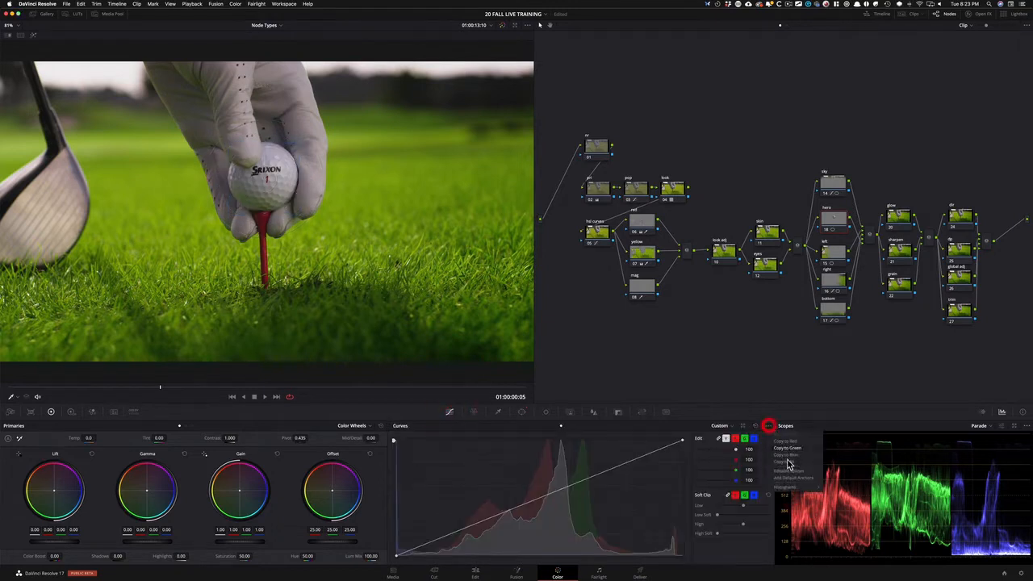
{"action": "left_click", "coordinate": [693, 430]}
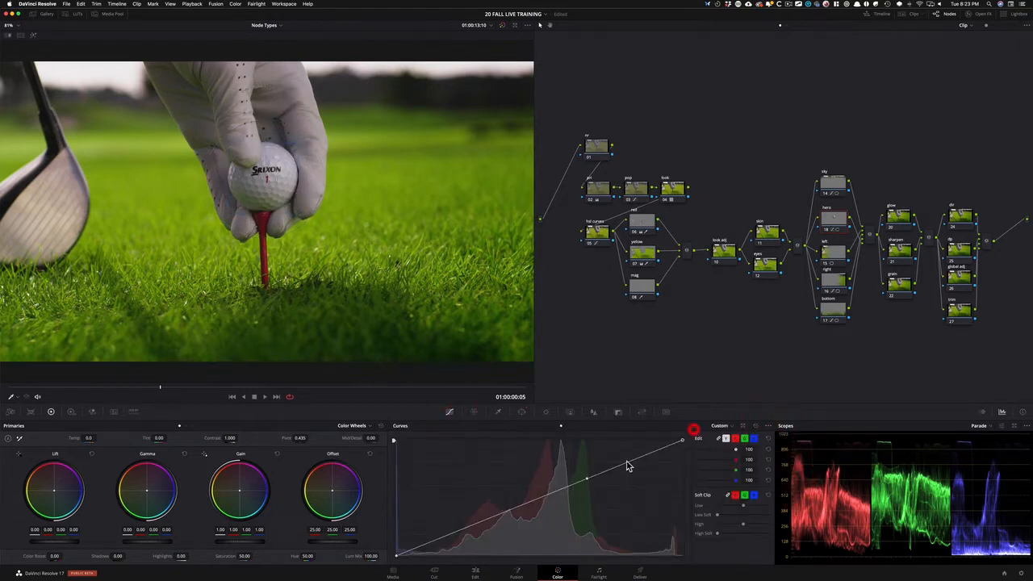
{"action": "left_click_drag", "start_coordinate": [586, 482], "coordinate": [586, 452]}
{"action": "key", "text": "super+d"}
{"action": "key", "text": "super+d"}
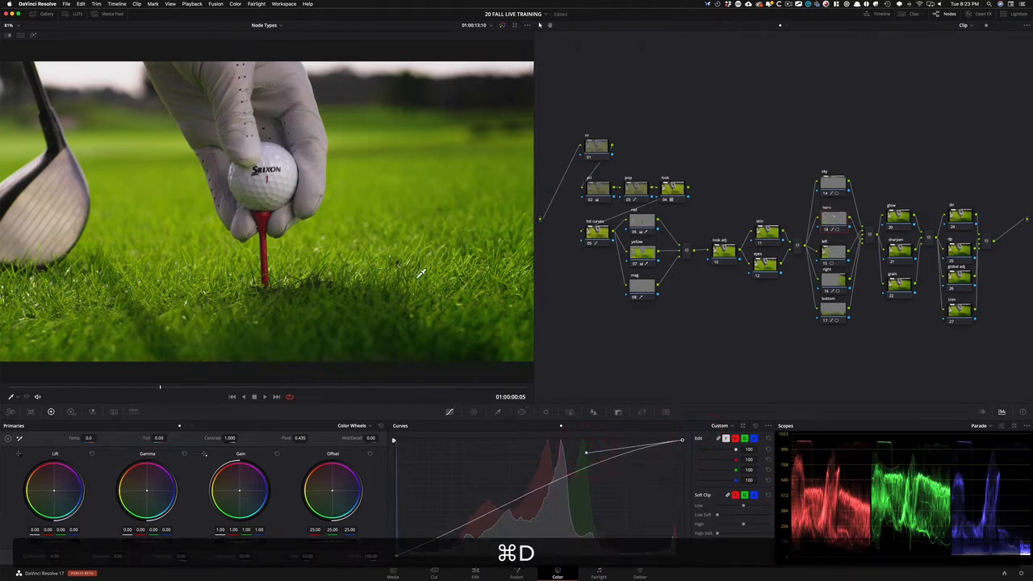
- Track the hero window backward and forward through the clip so it follows the golf ball, and return to the starting frame
{"action": "left_click", "coordinate": [546, 411]}
{"action": "left_click", "coordinate": [408, 439]}
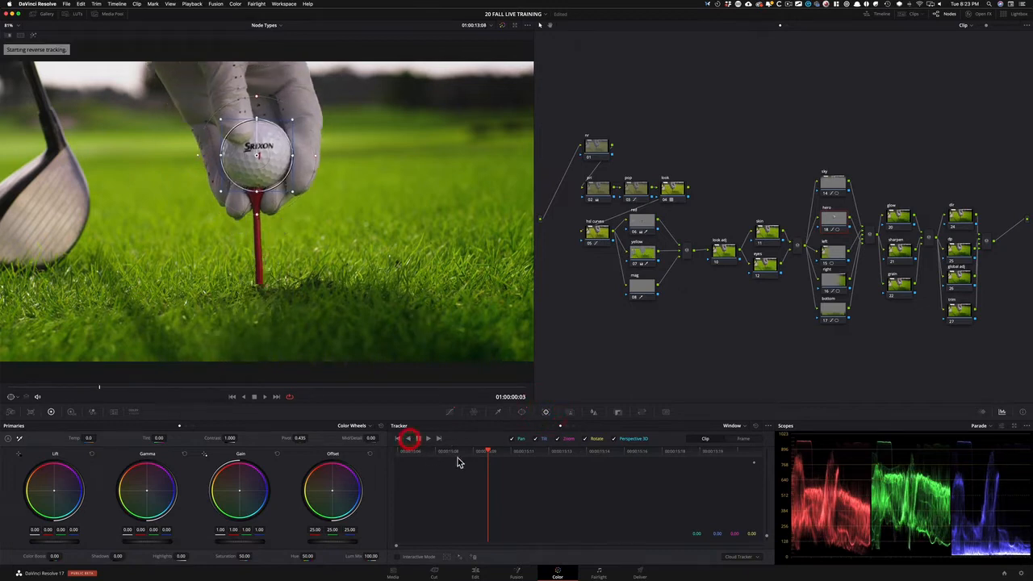
{"action": "left_click", "coordinate": [428, 439]}
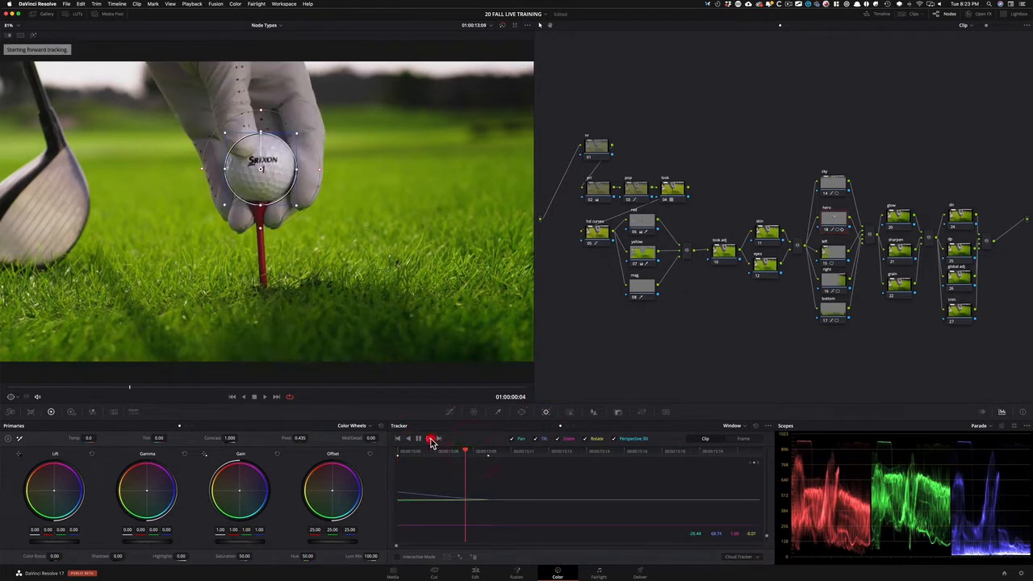
{"action": "left_click_drag", "start_coordinate": [624, 458], "coordinate": [488, 458]}
{"action": "left_click", "coordinate": [510, 453]}
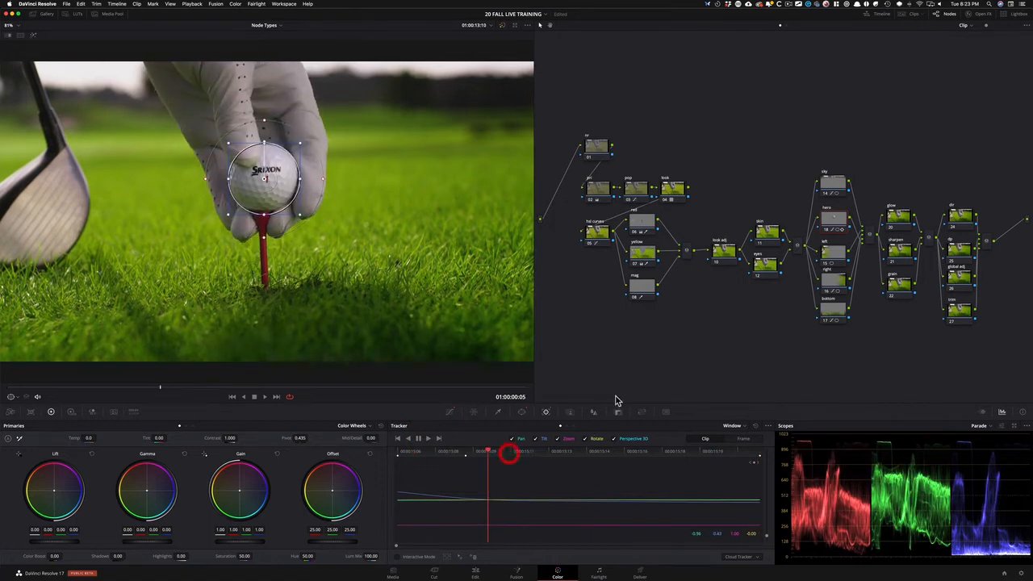
{"action": "left_click", "coordinate": [833, 257]}
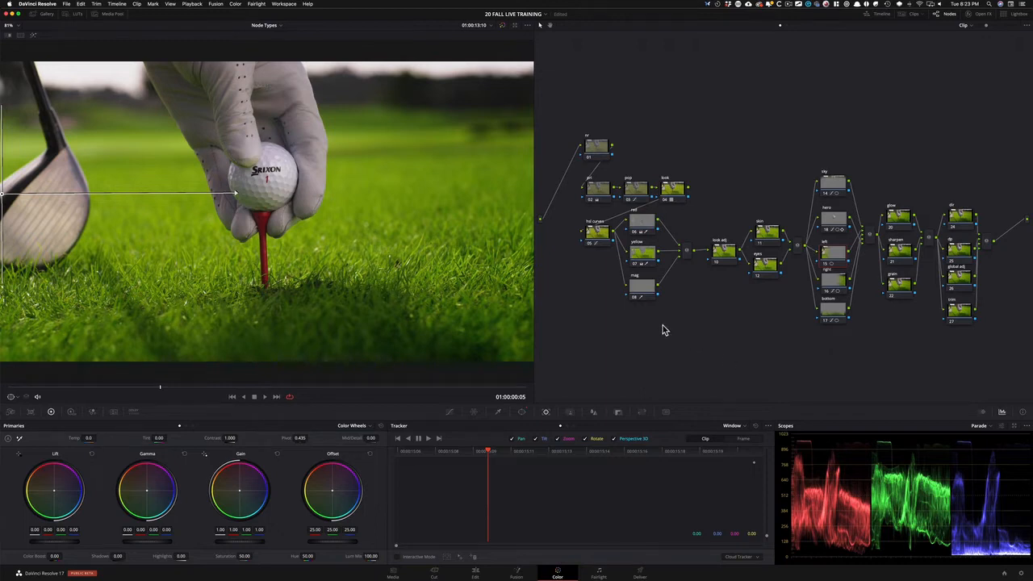
{"action": "left_click", "coordinate": [627, 260]}
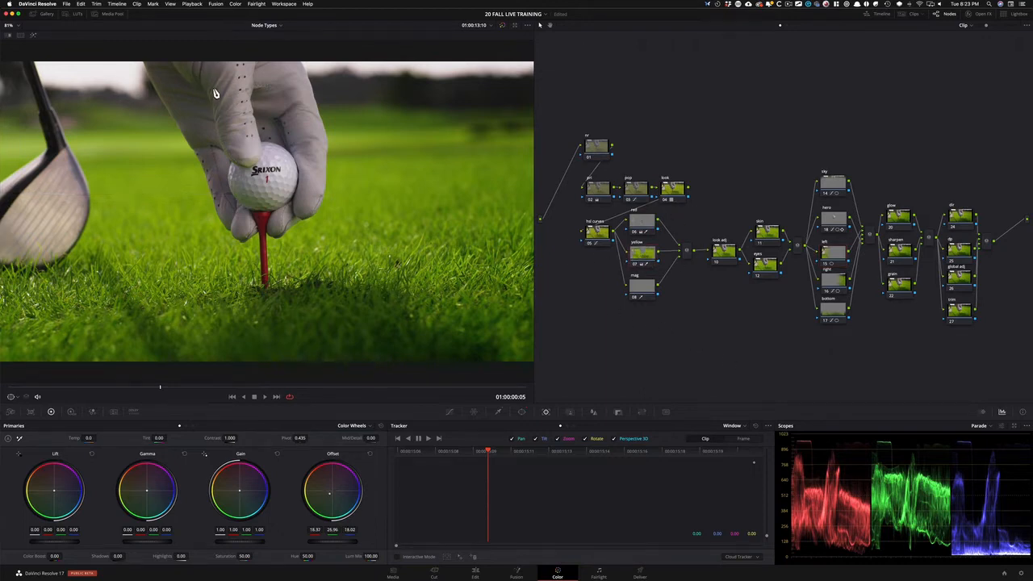
- Highlight the yellow node's key, set its qualifier's low saturation to 4.6, and compare the shot with the node off and on
{"action": "key", "text": "super+d"}
{"action": "key", "text": "shift+h"}
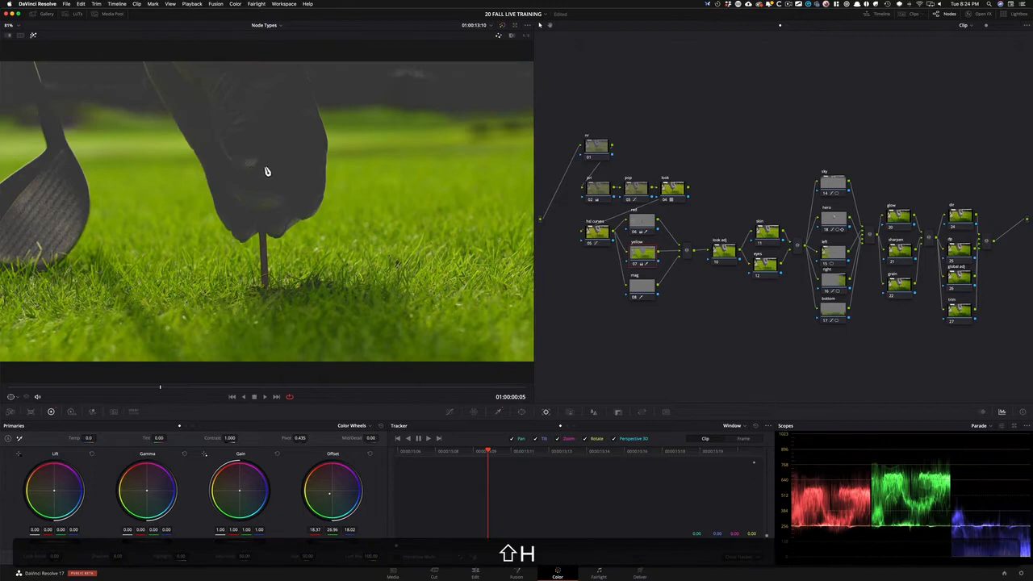
{"action": "left_click", "coordinate": [498, 412]}
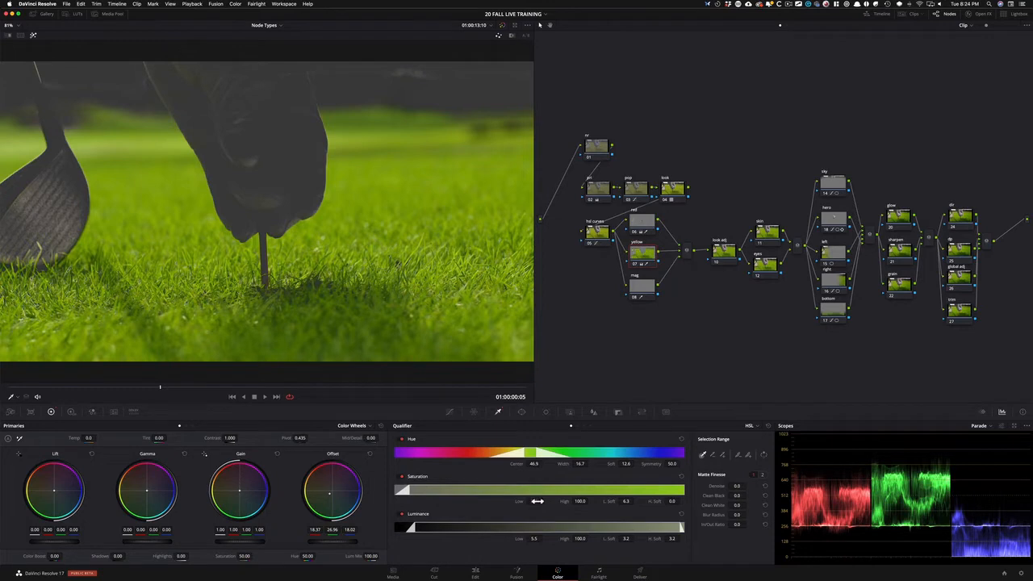
{"action": "left_click_drag", "start_coordinate": [544, 501], "coordinate": [543, 500]}
{"action": "key", "text": "shift+h"}
{"action": "key", "text": "super+d"}
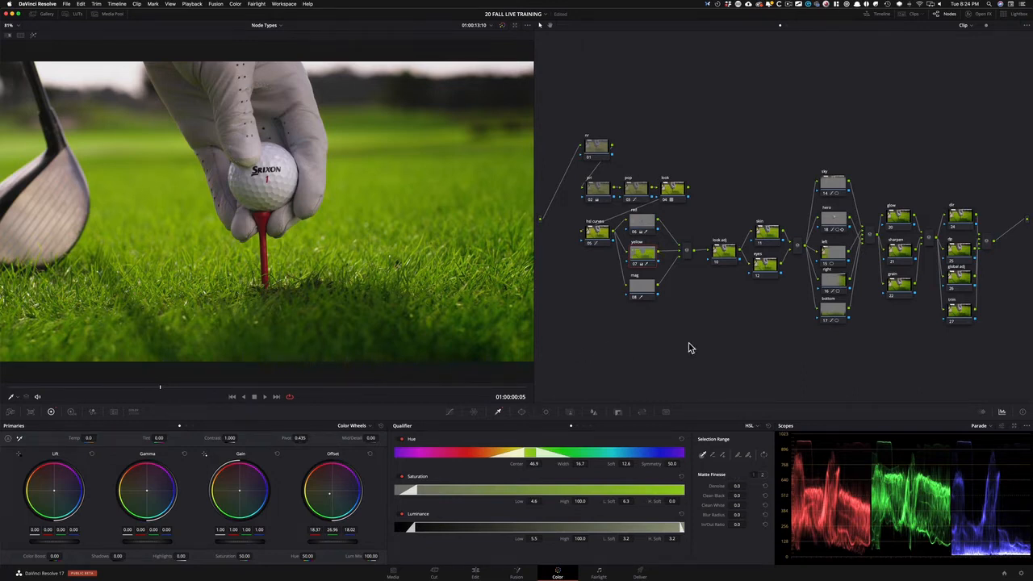
- Apply one frame of temporal noise reduction to the nr node with luma and chroma thresholds of 4.8
{"action": "left_click", "coordinate": [721, 172]}
{"action": "left_click", "coordinate": [596, 148]}
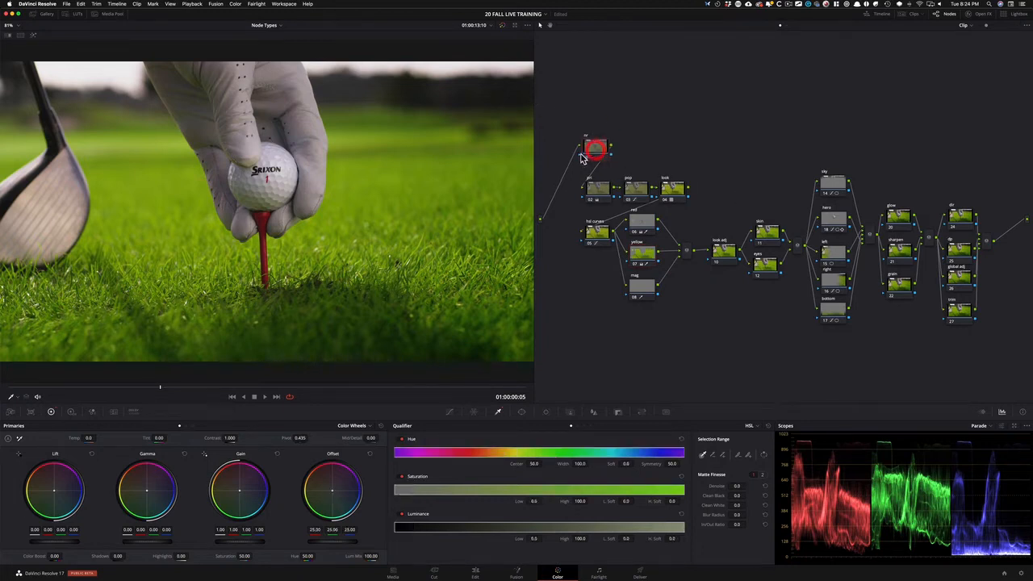
{"action": "left_click", "coordinate": [592, 149]}
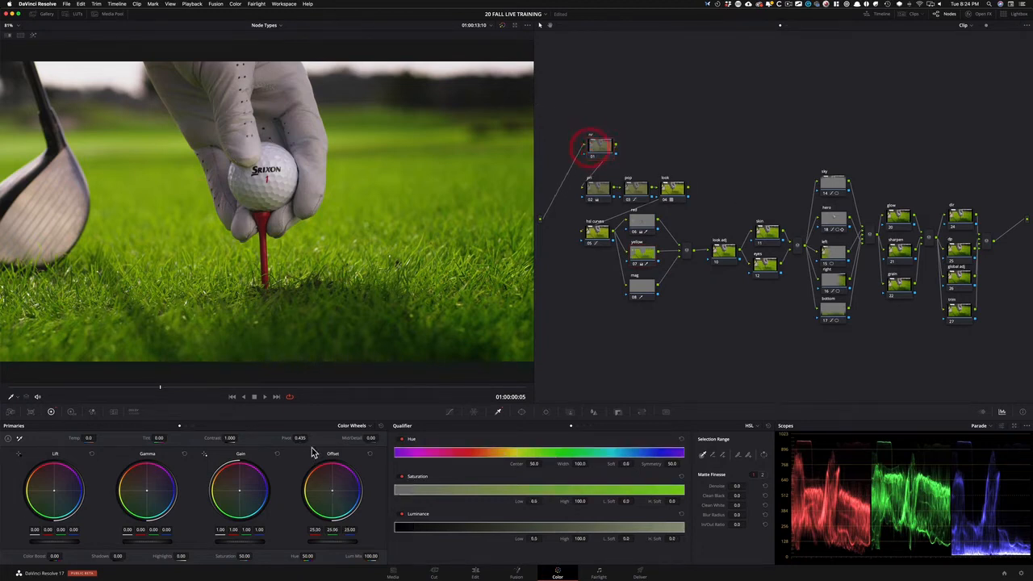
{"action": "left_click", "coordinate": [111, 412]}
{"action": "left_click", "coordinate": [52, 455]}
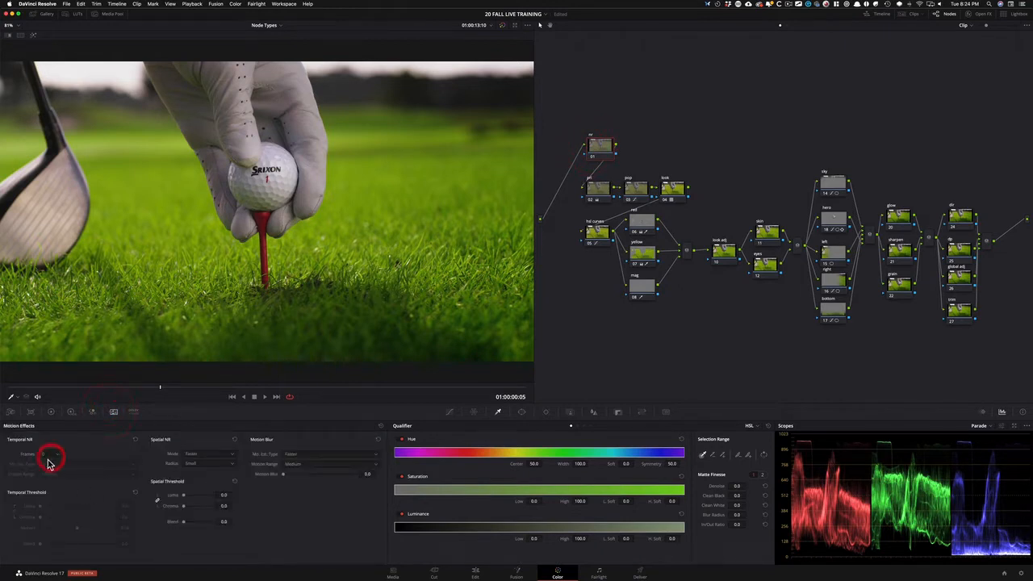
{"action": "left_click", "coordinate": [46, 467]}
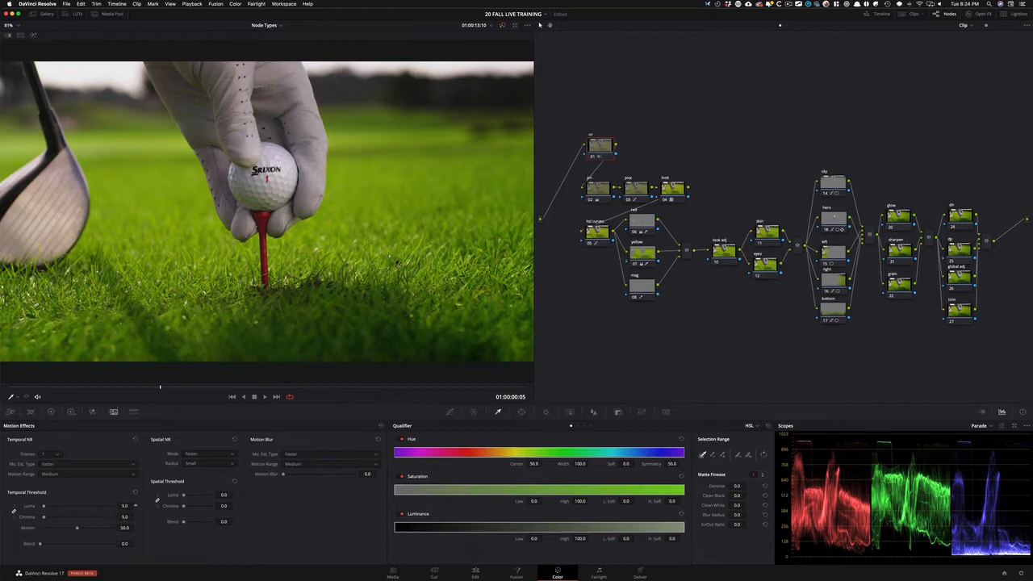
- Unlink the nr node's spatial thresholds and set only the spatial chroma threshold to 6.8
{"action": "left_click", "coordinate": [156, 503]}
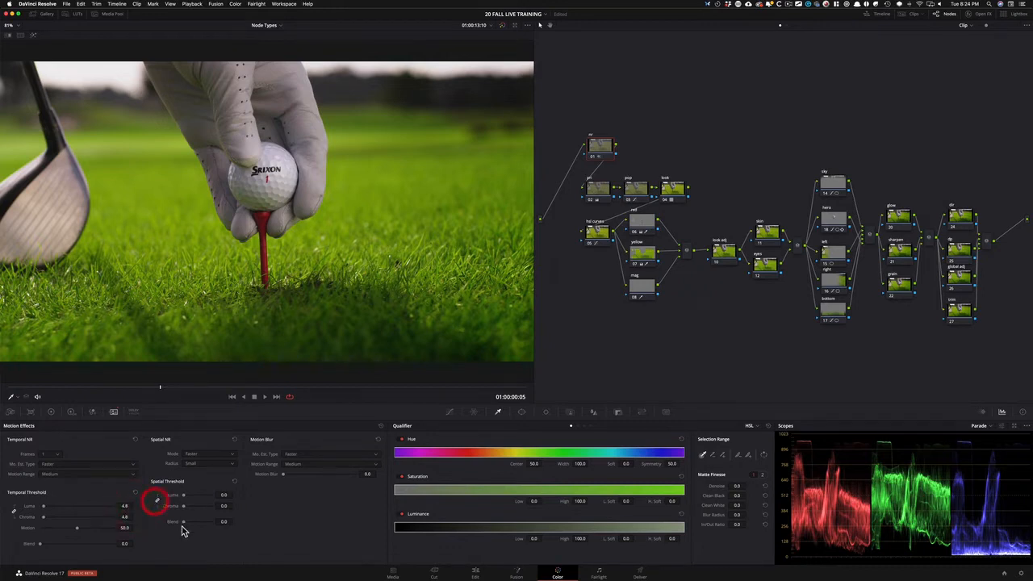
{"action": "left_click", "coordinate": [228, 506]}
{"action": "type", "text": "6"}
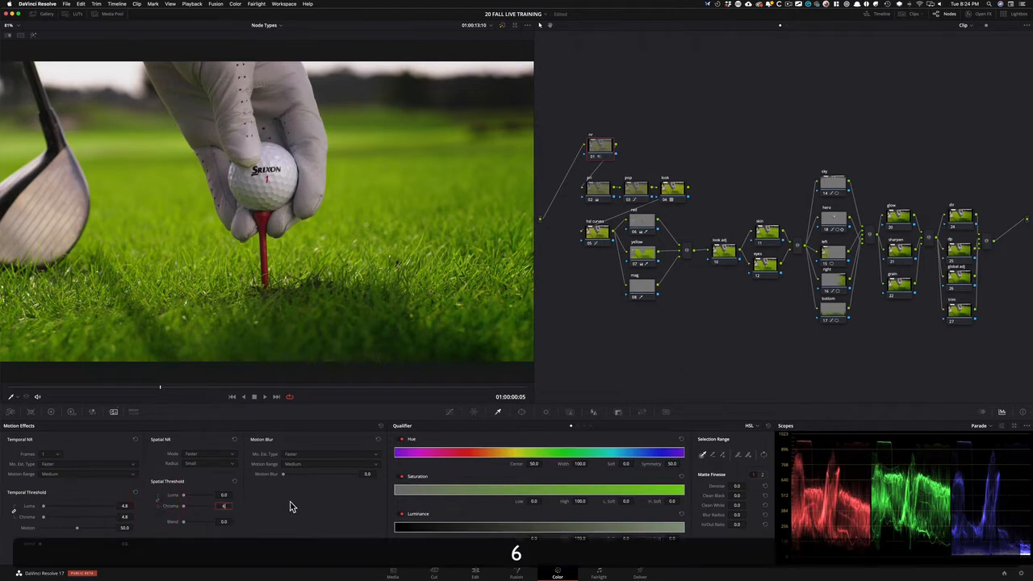
{"action": "key", "text": "BackSpace"}
{"action": "type", "text": "8"}
{"action": "key", "text": "BackSpace"}
{"action": "type", "text": "6"}
{"action": "key", "text": "Return"}
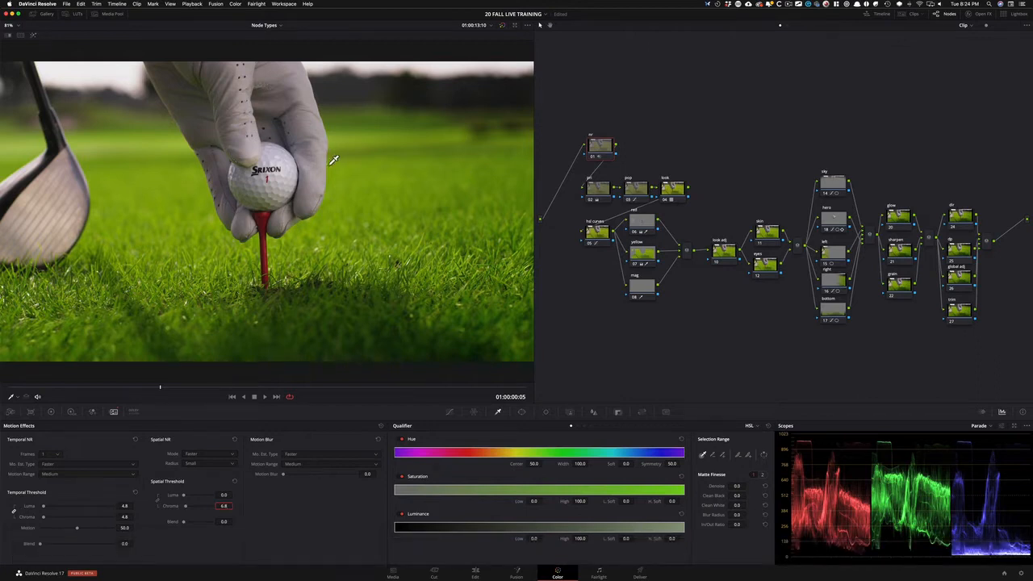
- Add contrast on the look adj node with editable splines on the Custom curve, raising the highlights and lowering the shadows
{"action": "left_click", "coordinate": [717, 130]}
{"action": "left_click", "coordinate": [724, 252]}
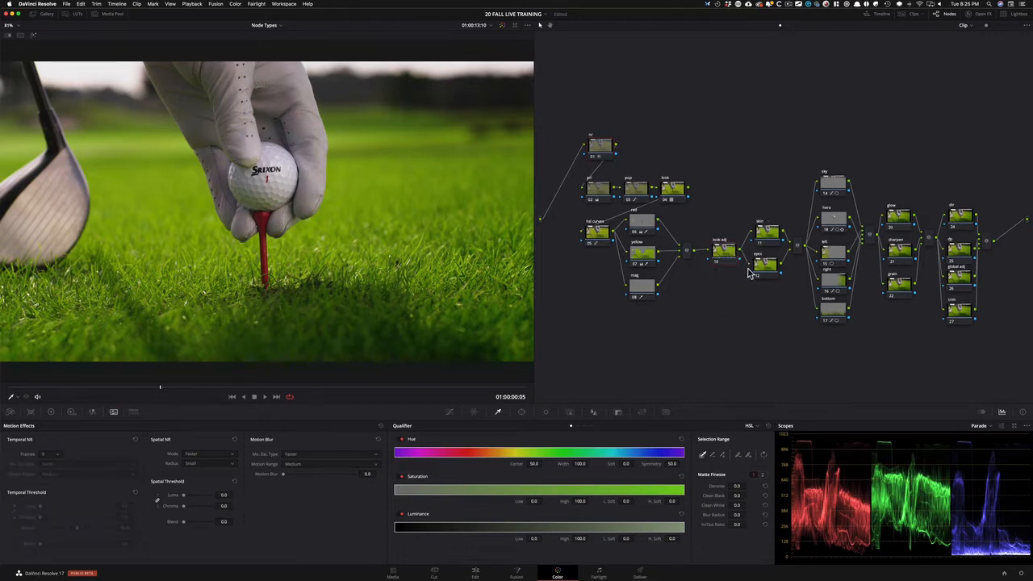
{"action": "left_click", "coordinate": [450, 411]}
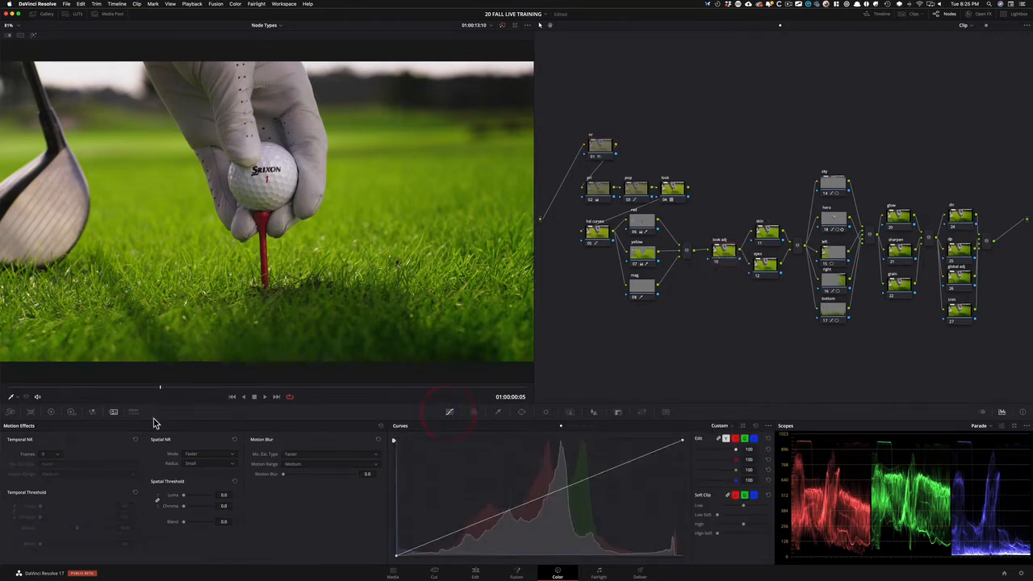
{"action": "left_click", "coordinate": [51, 412]}
{"action": "left_click", "coordinate": [767, 427]}
{"action": "left_click", "coordinate": [767, 360]}
{"action": "left_click", "coordinate": [697, 430]}
{"action": "left_click_drag", "start_coordinate": [588, 480], "coordinate": [586, 460]}
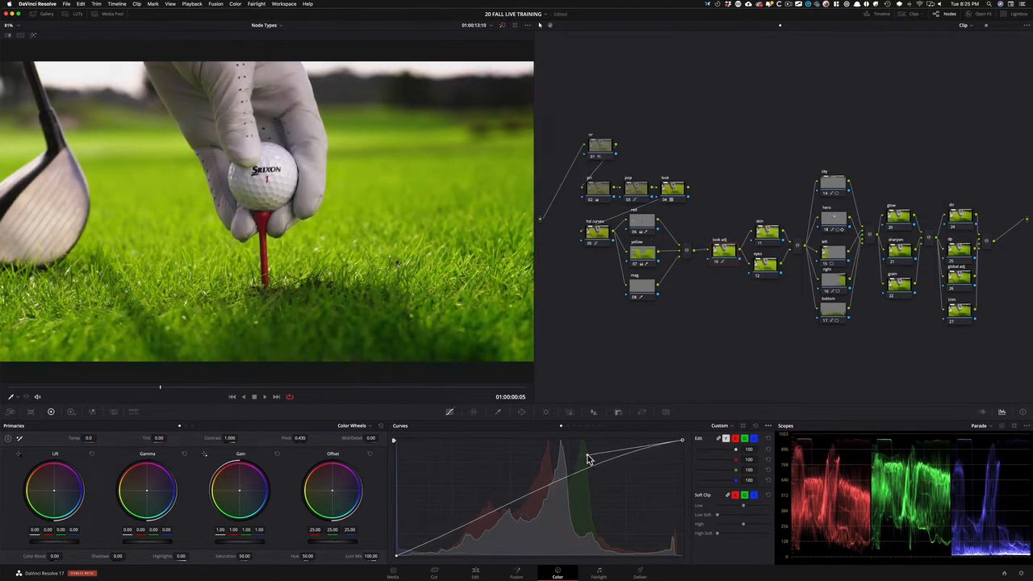
{"action": "right_click", "coordinate": [393, 559]}
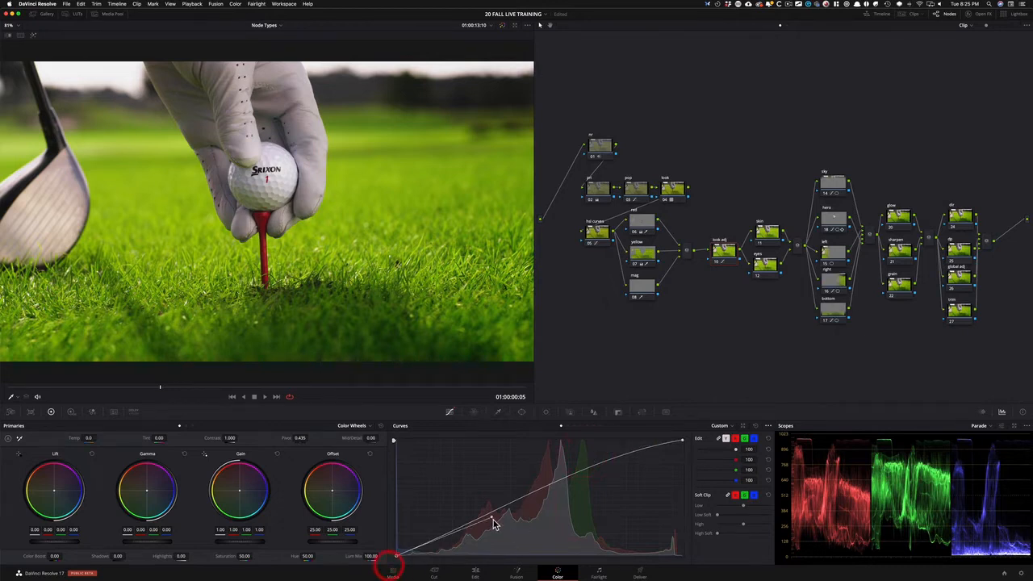
{"action": "left_click_drag", "start_coordinate": [493, 521], "coordinate": [463, 550]}
- Compare the image with the look adj node off and on
{"action": "key", "text": "super+d"}
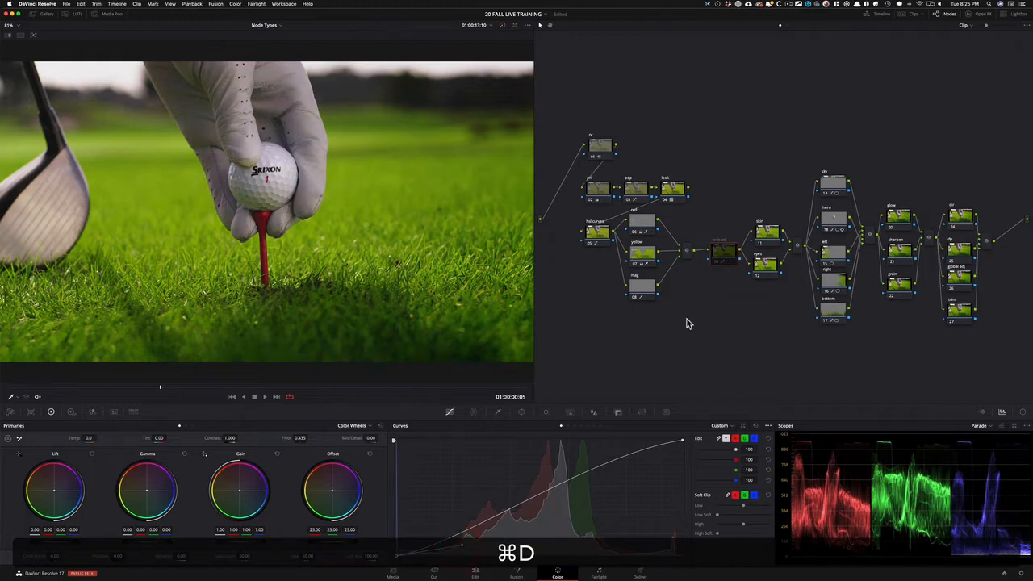
{"action": "key", "text": "super+d"}
{"action": "key", "text": "super+d"}
{"action": "key", "text": "super+d"}
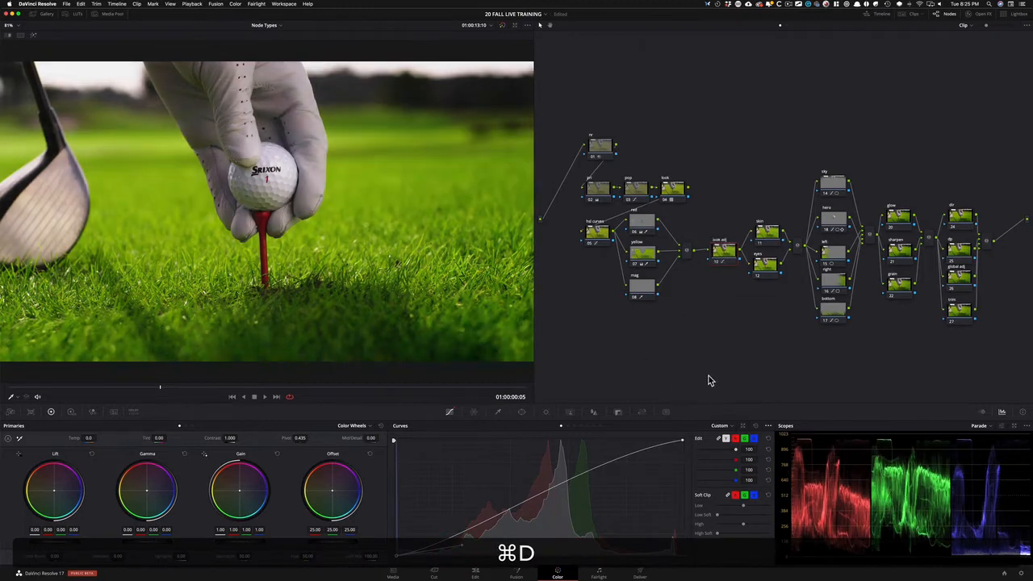
{"action": "key", "text": "super+d"}
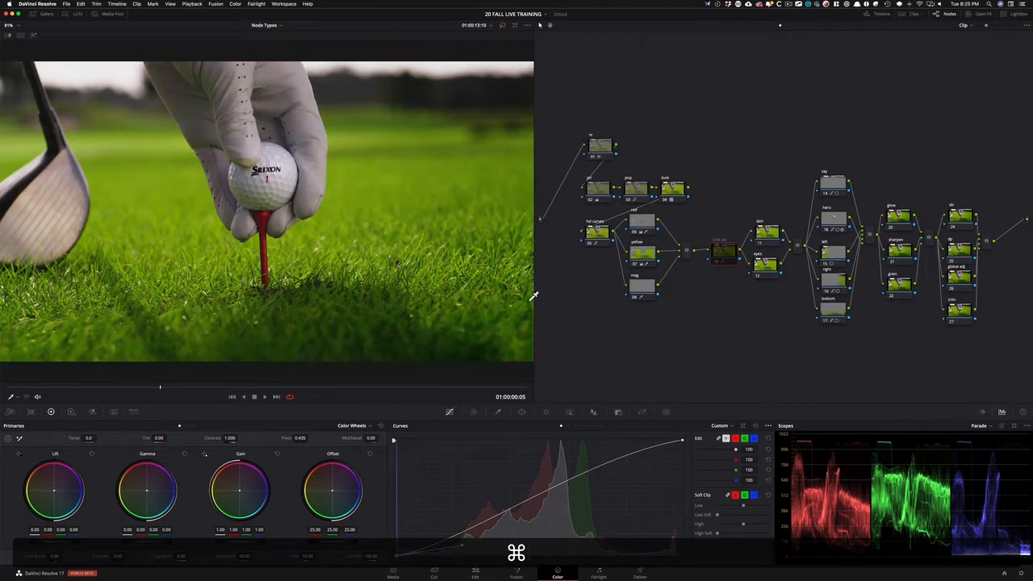
{"action": "key", "text": "super+d"}
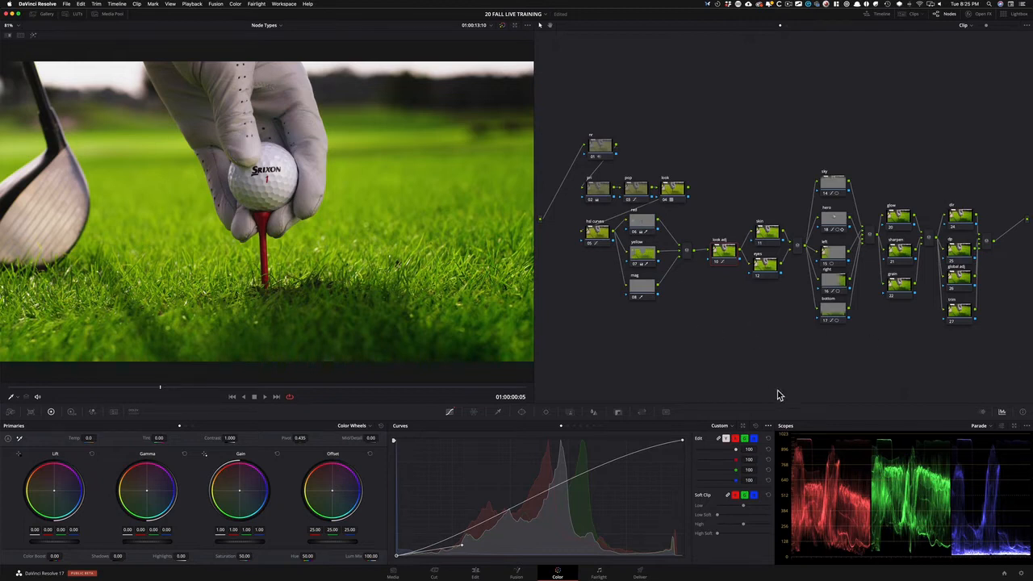
{"action": "left_click", "coordinate": [713, 134]}
{"action": "left_click", "coordinate": [633, 110]}
{"action": "left_click", "coordinate": [768, 234]}
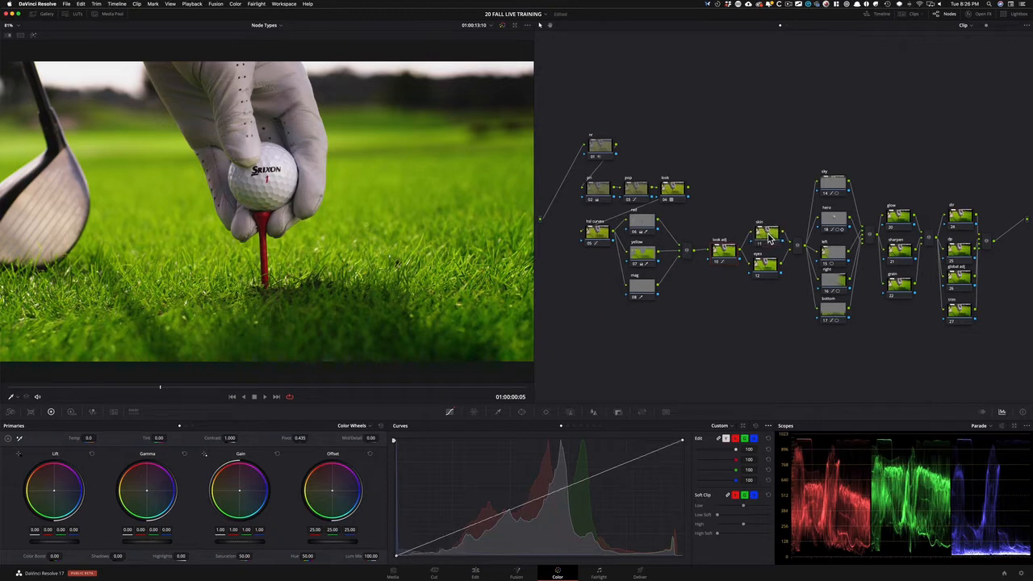
{"action": "left_click", "coordinate": [766, 233]}
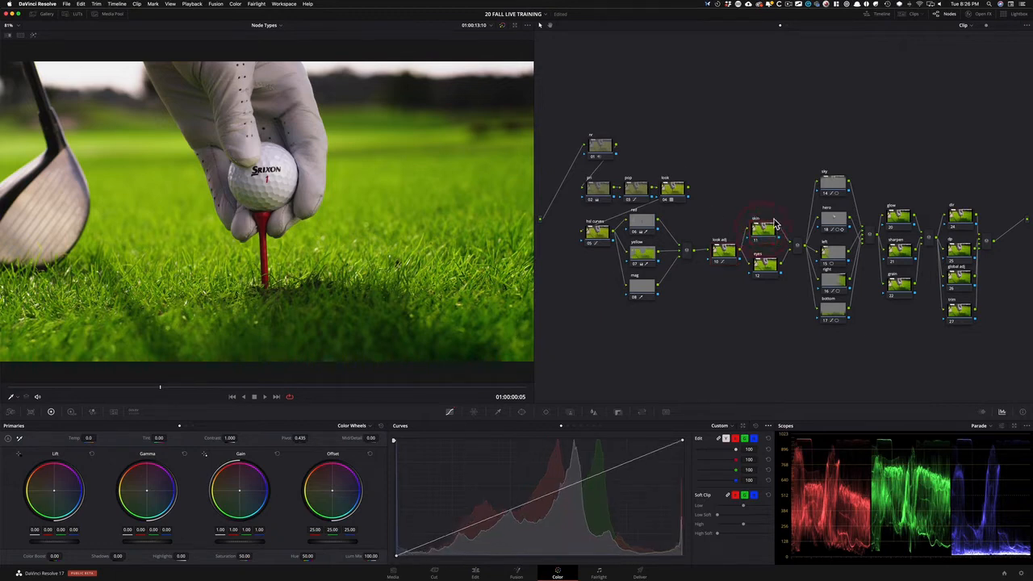
{"action": "left_click", "coordinate": [763, 238]}
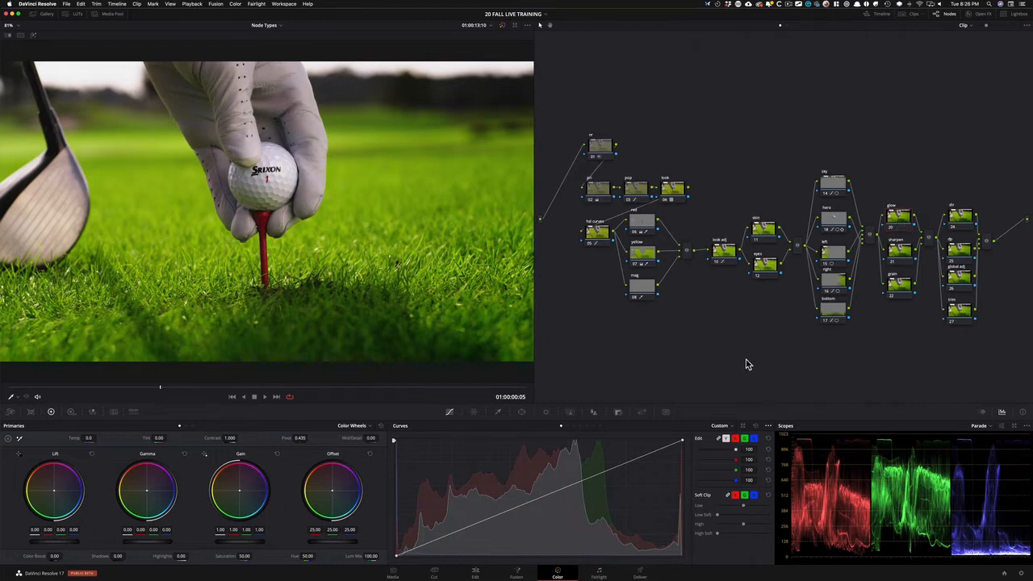
- Compare the golf clip's two saved grade versions and switch to the slide presentation
{"action": "key", "text": "alt+shift+semicolon"}
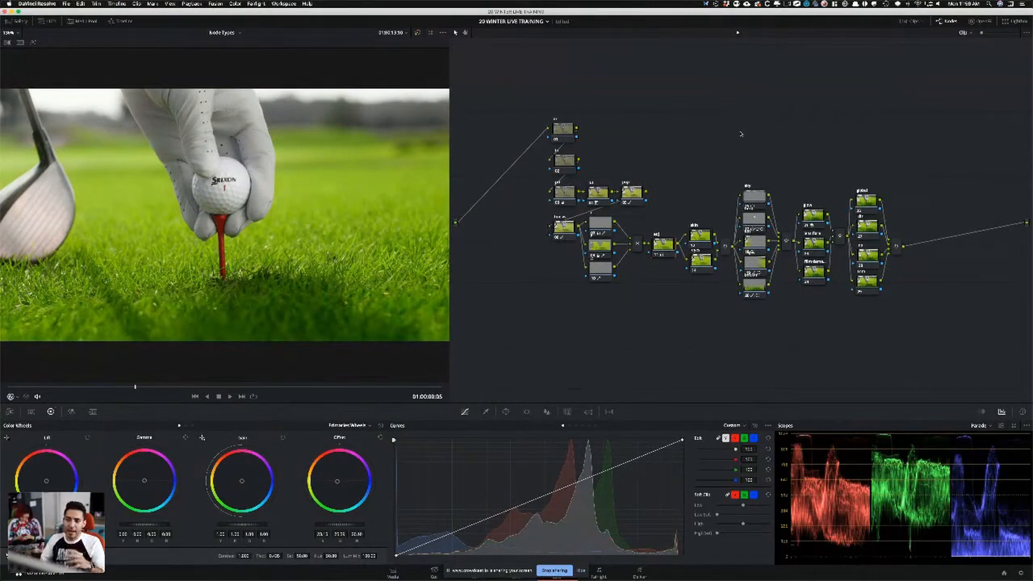
{"action": "key", "text": "super+b"}
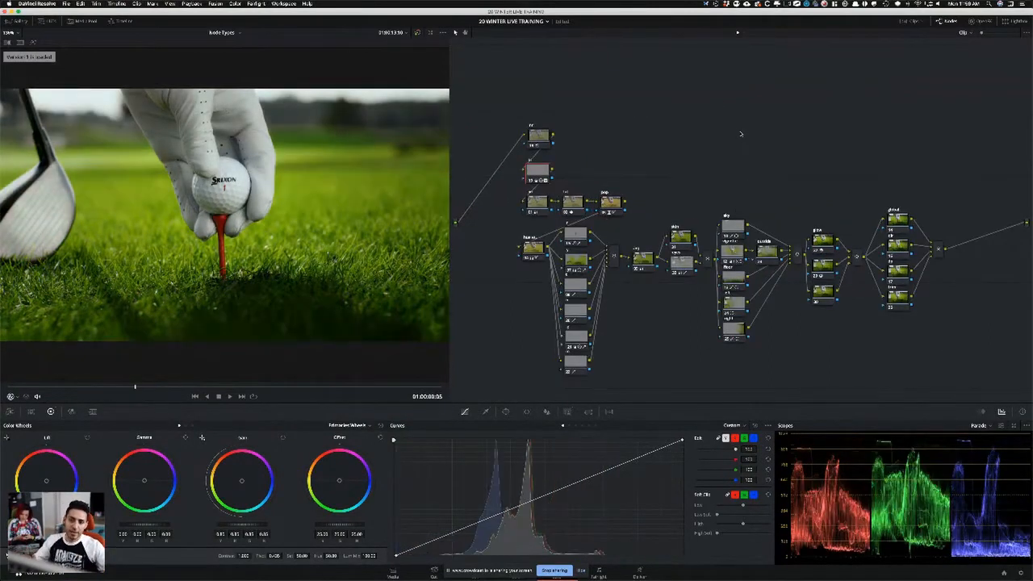
{"action": "key", "text": "super+b"}
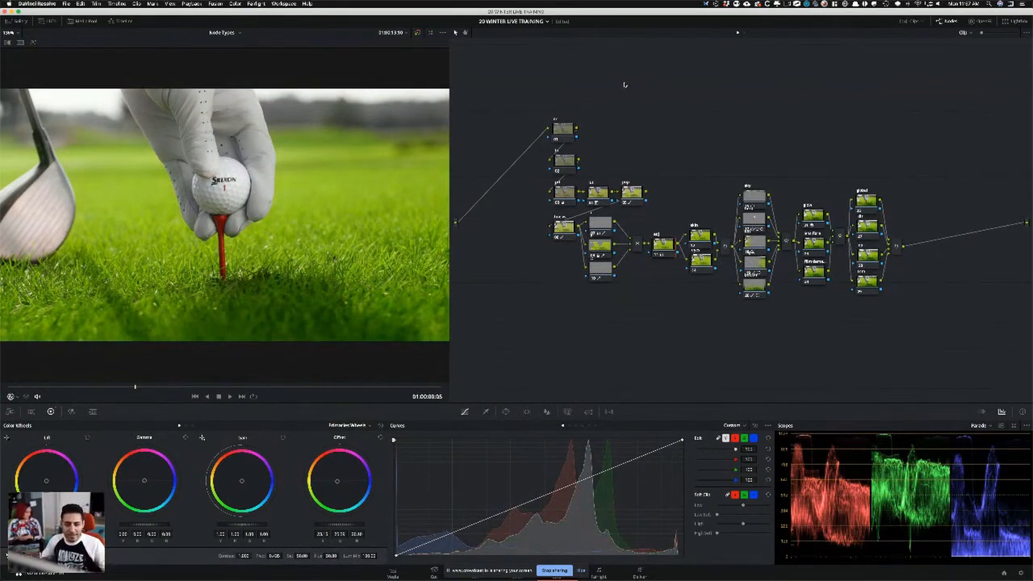
{"action": "key", "text": "super+Tab"}
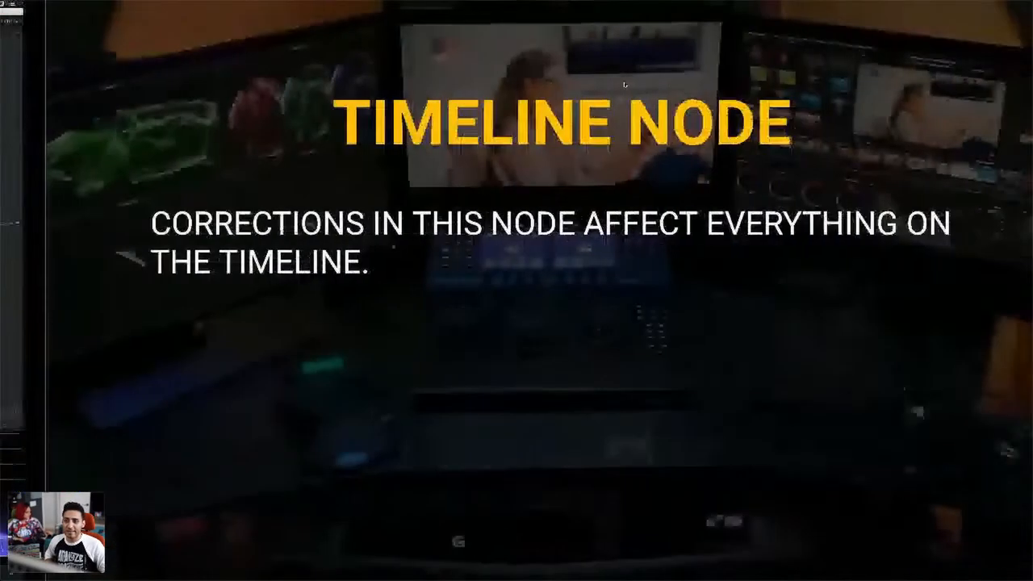
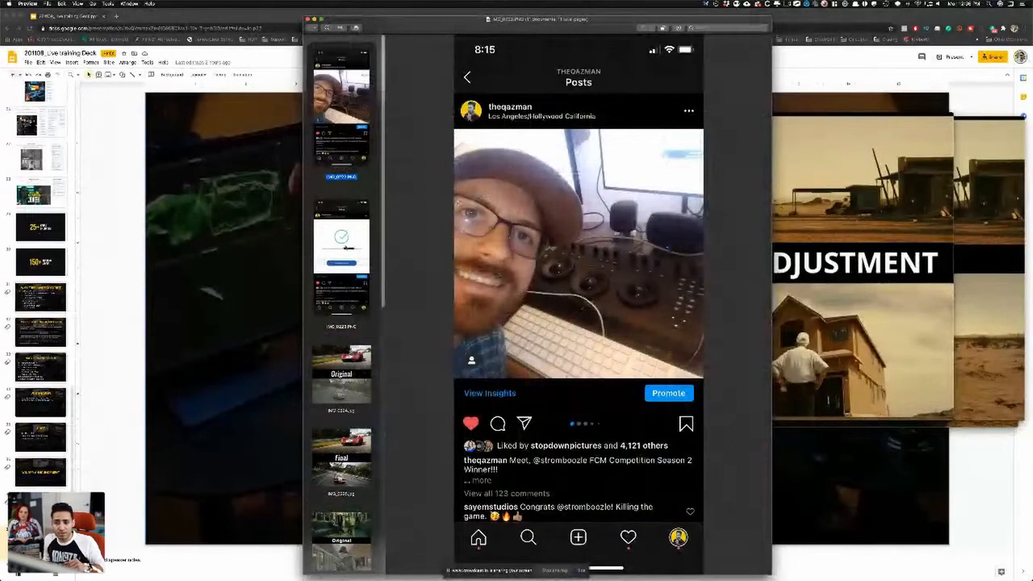
- In Preview, examine the competition winner's post images and the Original and Final car, subway and desert comparisons
{"action": "key", "text": "Down"}
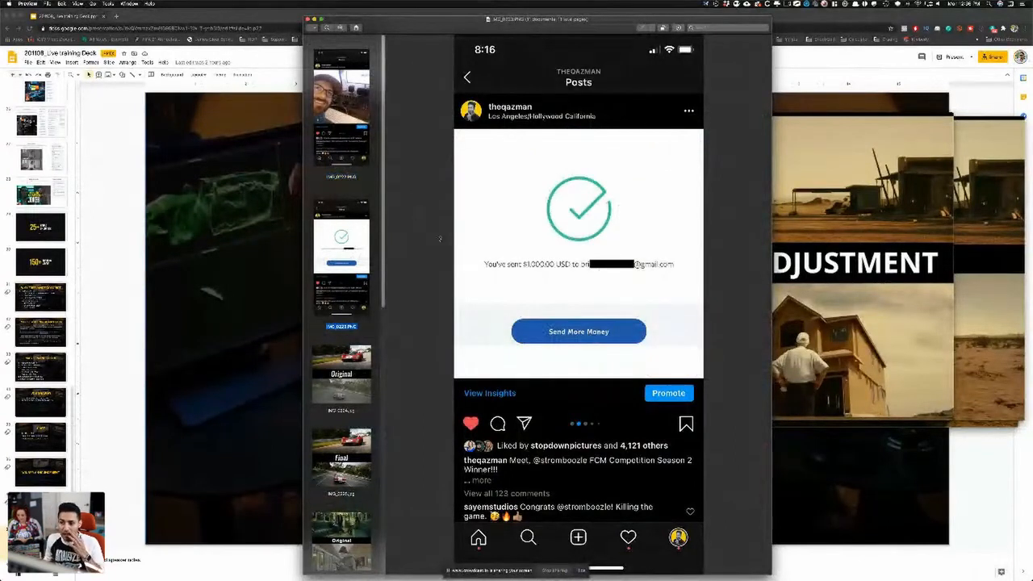
{"action": "left_click", "coordinate": [349, 380]}
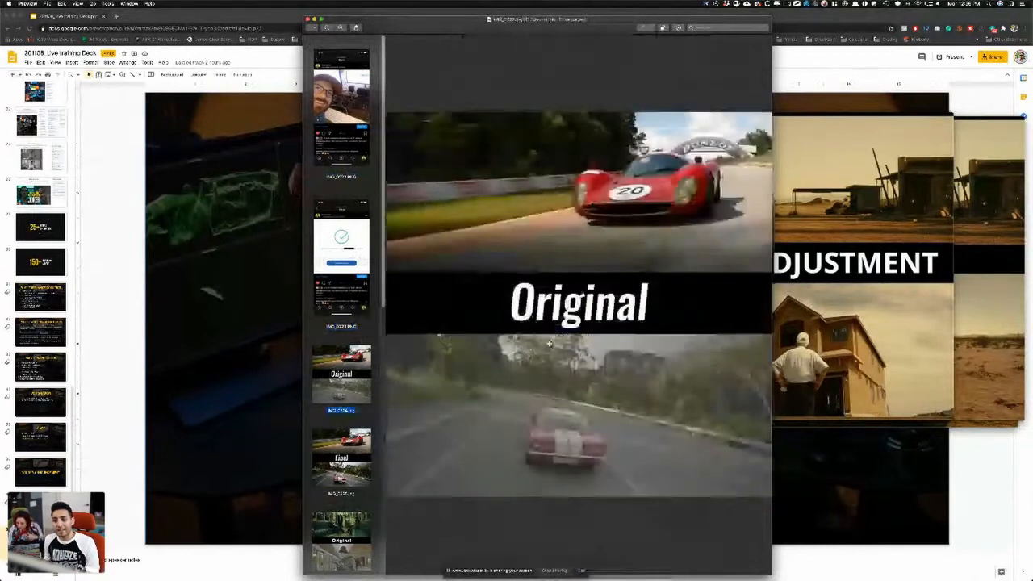
{"action": "key", "text": "Down"}
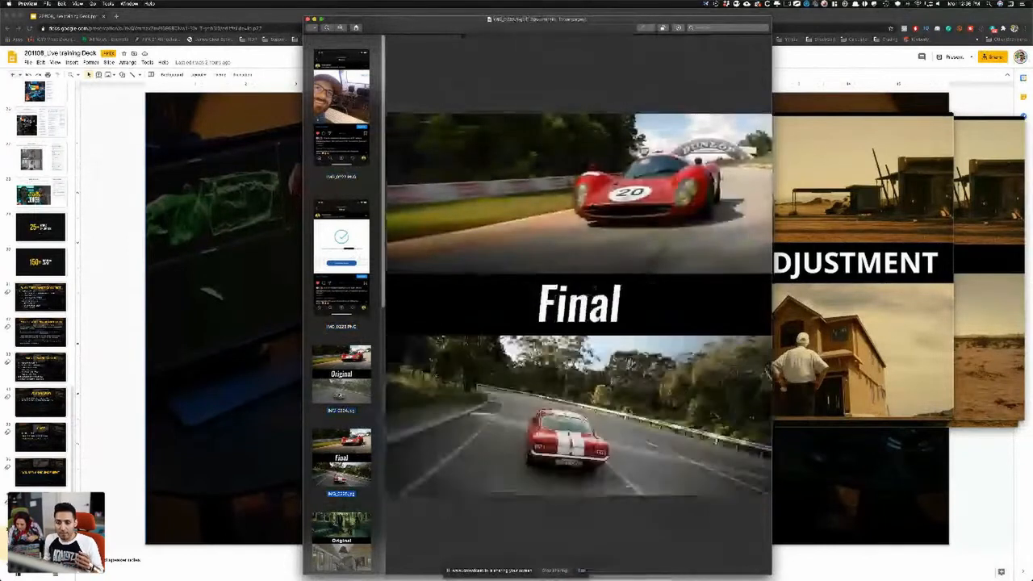
{"action": "key", "text": "Return"}
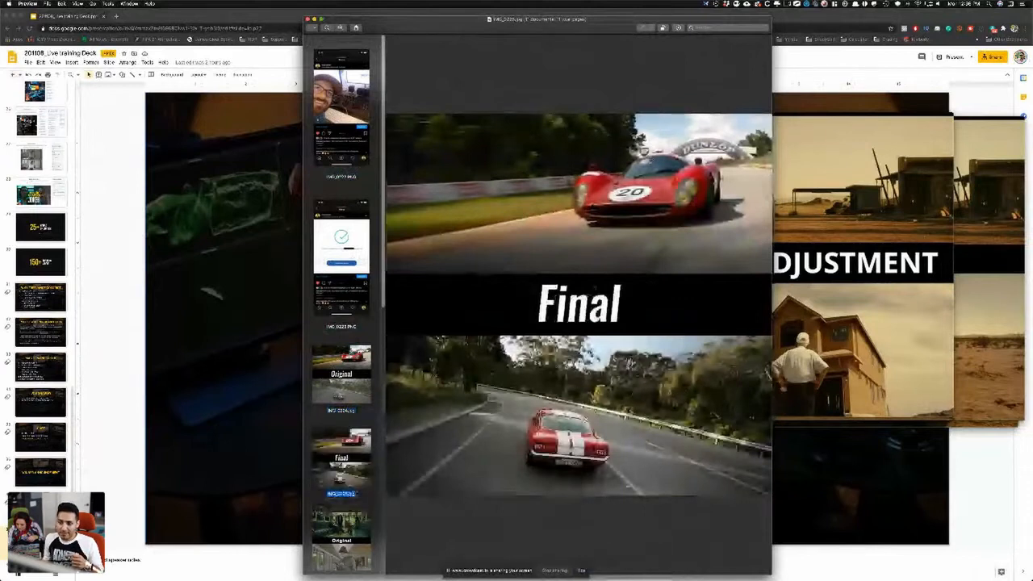
{"action": "left_click_drag", "start_coordinate": [341, 375], "coordinate": [372, 482]}
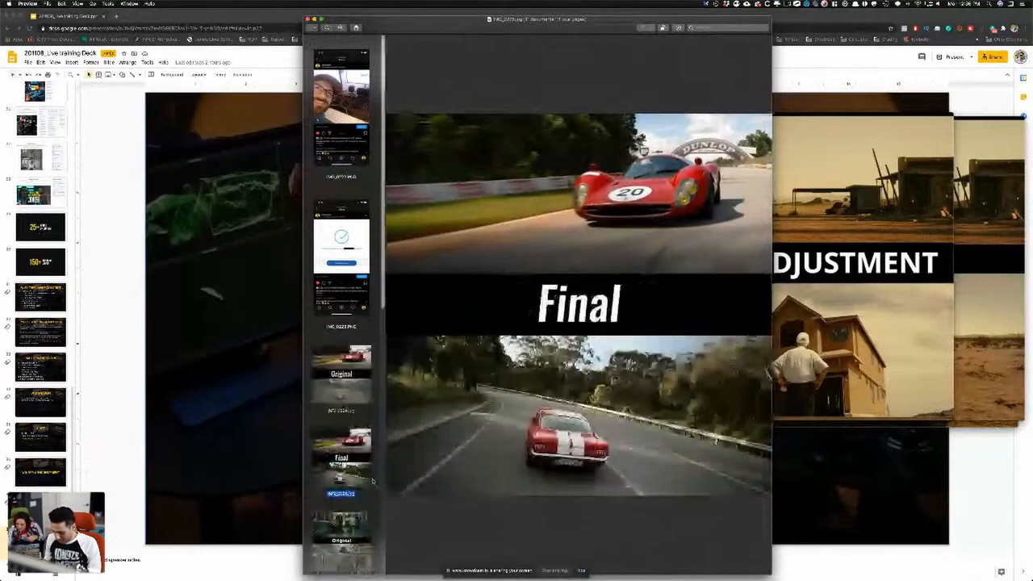
{"action": "key", "text": "Down"}
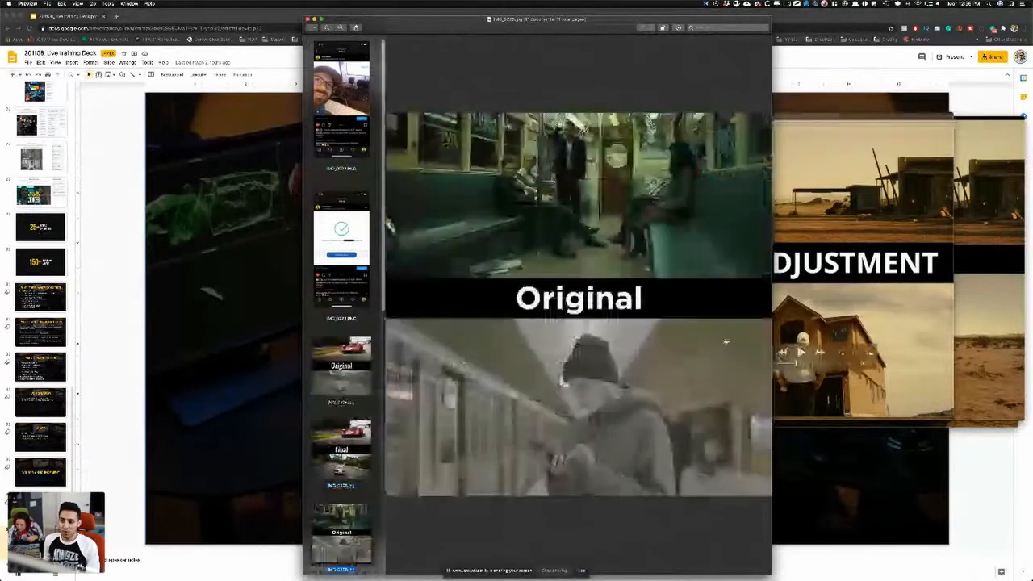
{"action": "key", "text": "Down"}
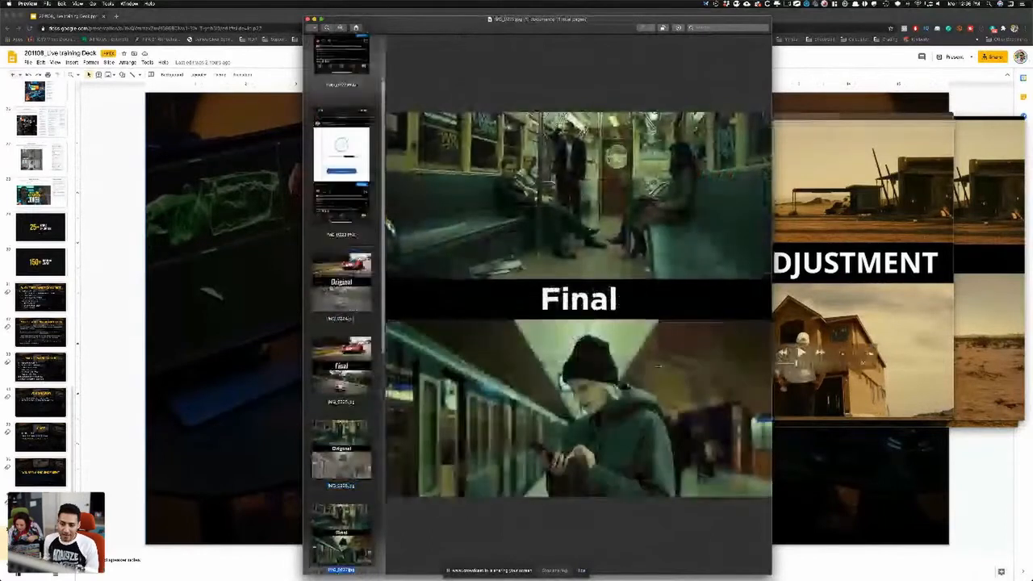
{"action": "key", "text": "Down"}
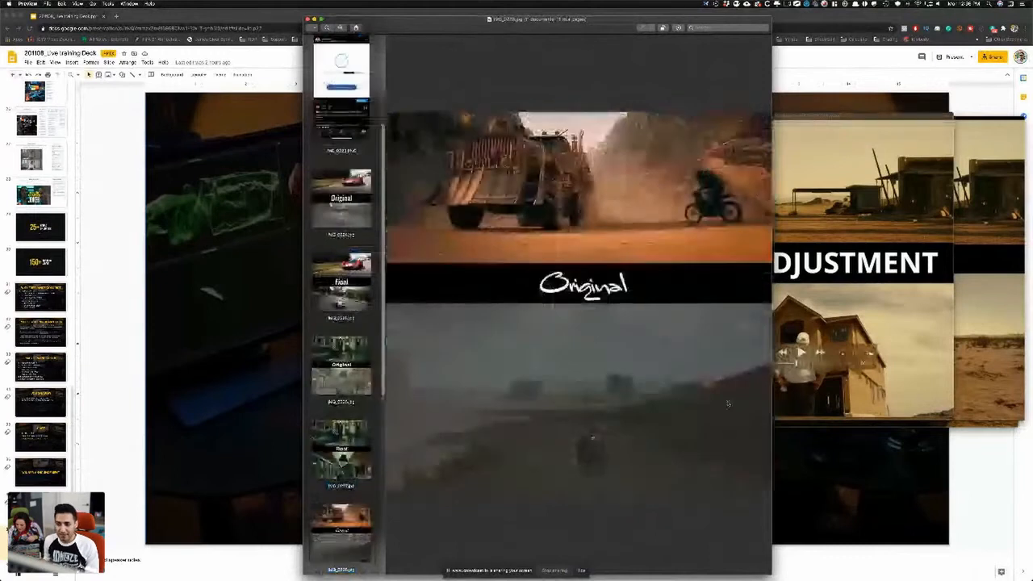
{"action": "key", "text": "Down"}
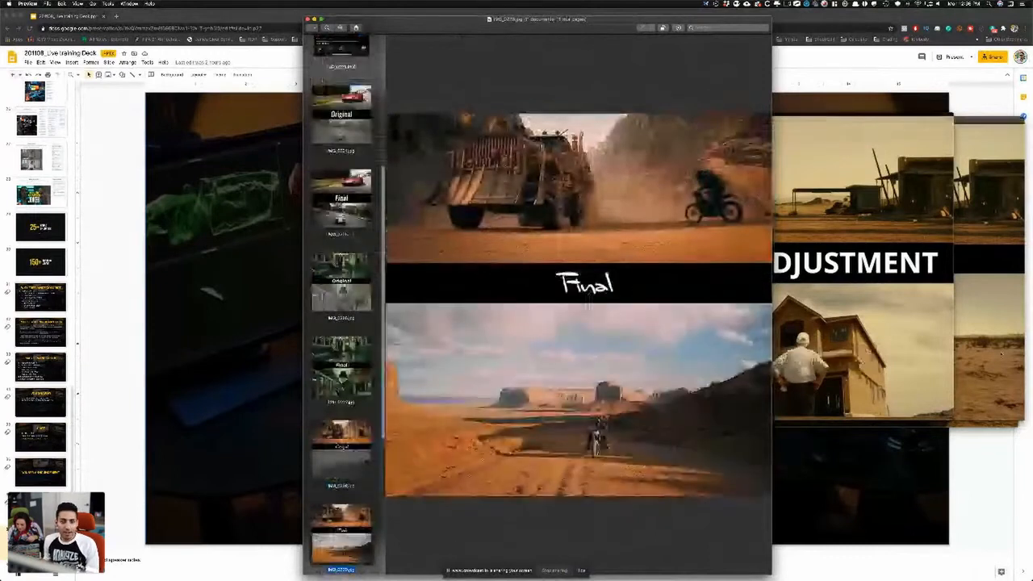
- Examine the remaining bedroom comparison images, labelled ORIGINAL and Amelie
{"action": "key", "text": "Down"}
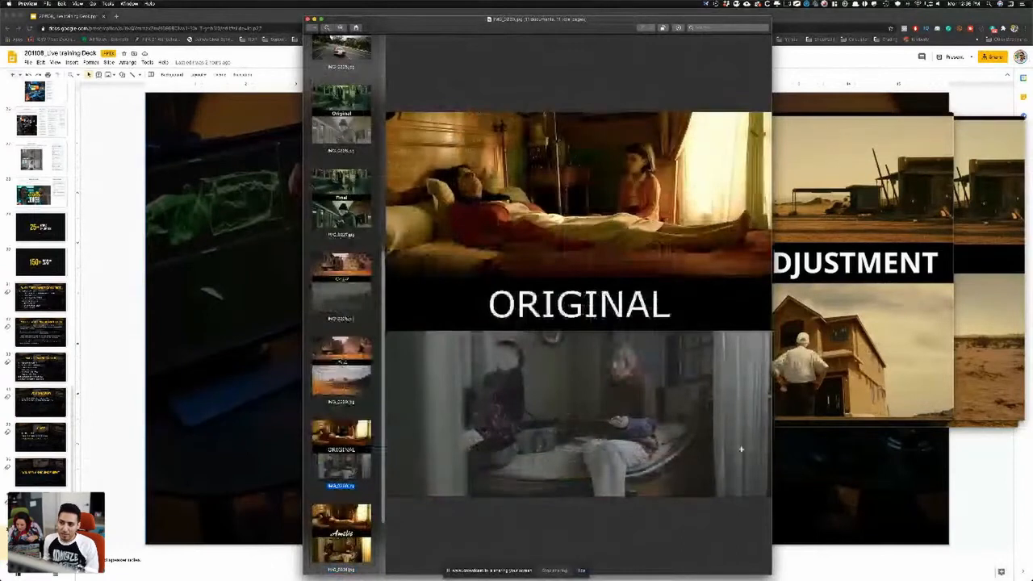
{"action": "key", "text": "Down"}
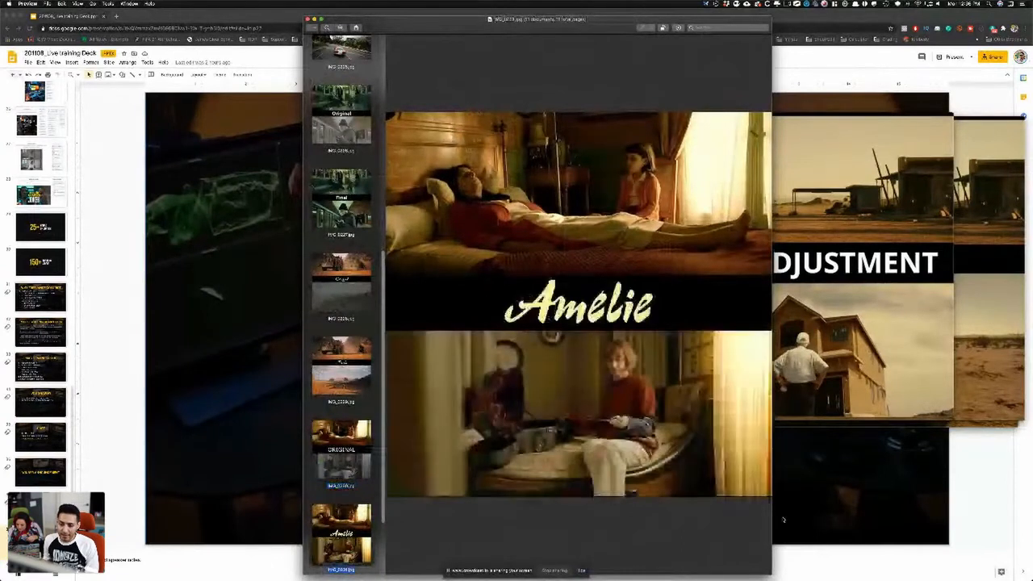
{"action": "key", "text": "Down"}
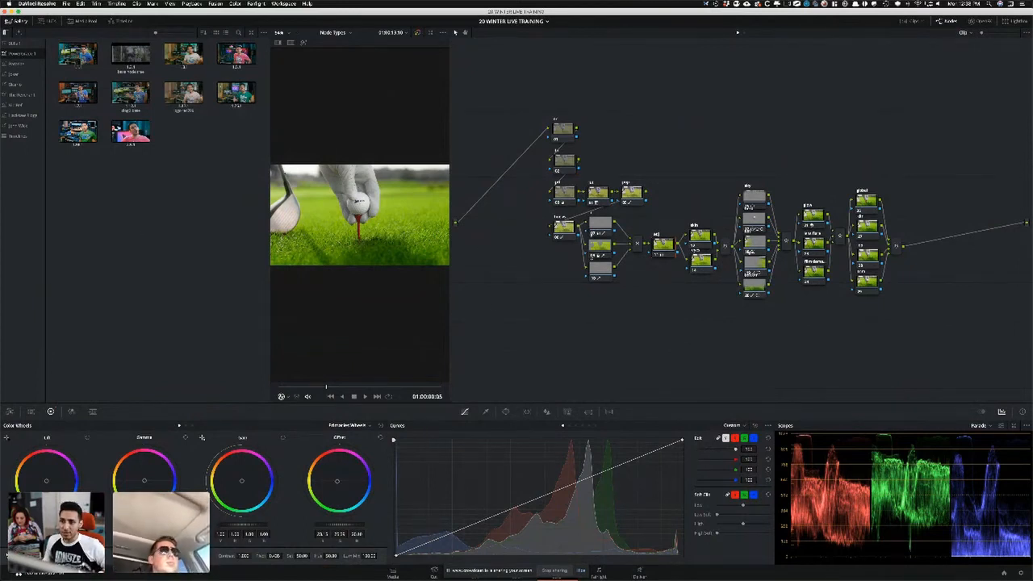
- Grab a still of the golf clip's grade into the PowerGrade album and label it base node tree
{"action": "right_click", "coordinate": [365, 211]}
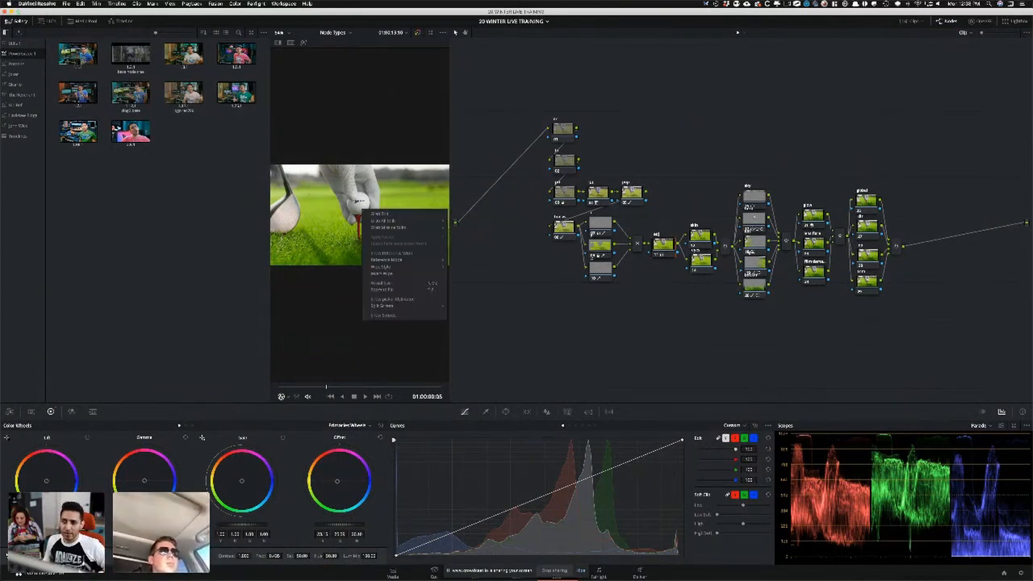
{"action": "left_click", "coordinate": [398, 213]}
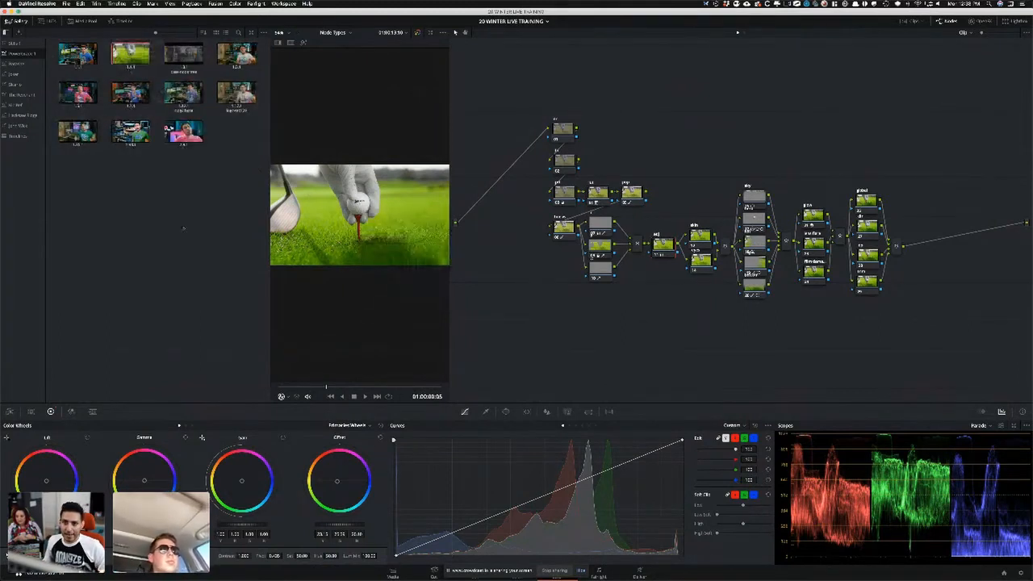
{"action": "type", "text": "base nodes"}
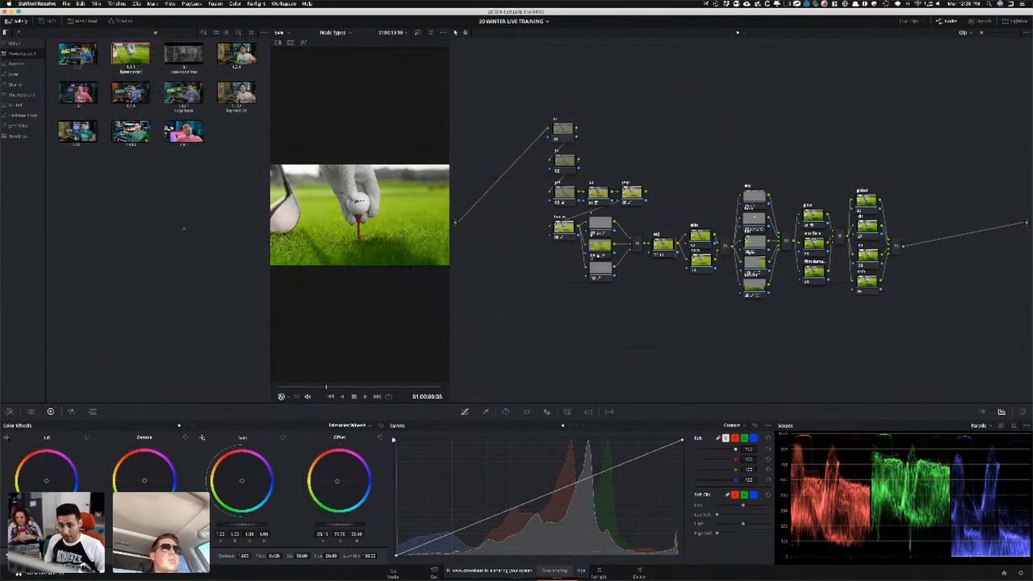
{"action": "type", "text": " mix"}
{"action": "key", "text": "Return"}
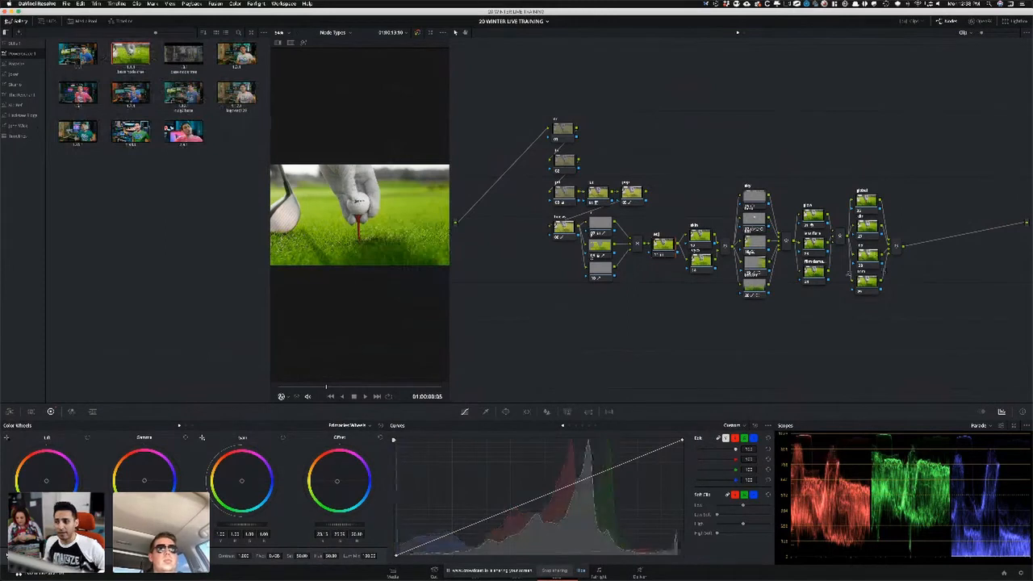
- Permanently delete the newly grabbed golf still from the PowerGrade album
{"action": "key", "text": "Delete"}
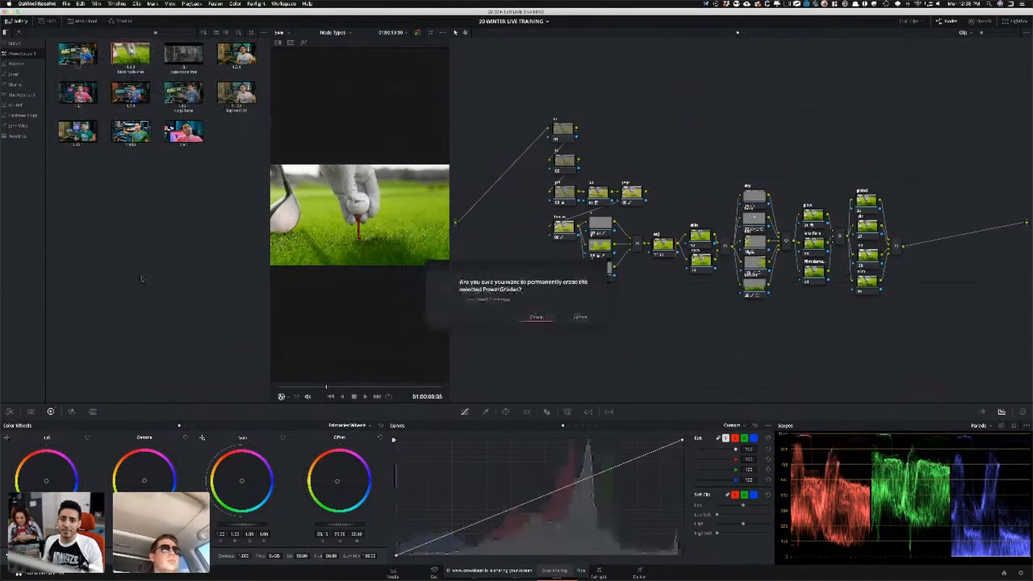
{"action": "key", "text": "Return"}
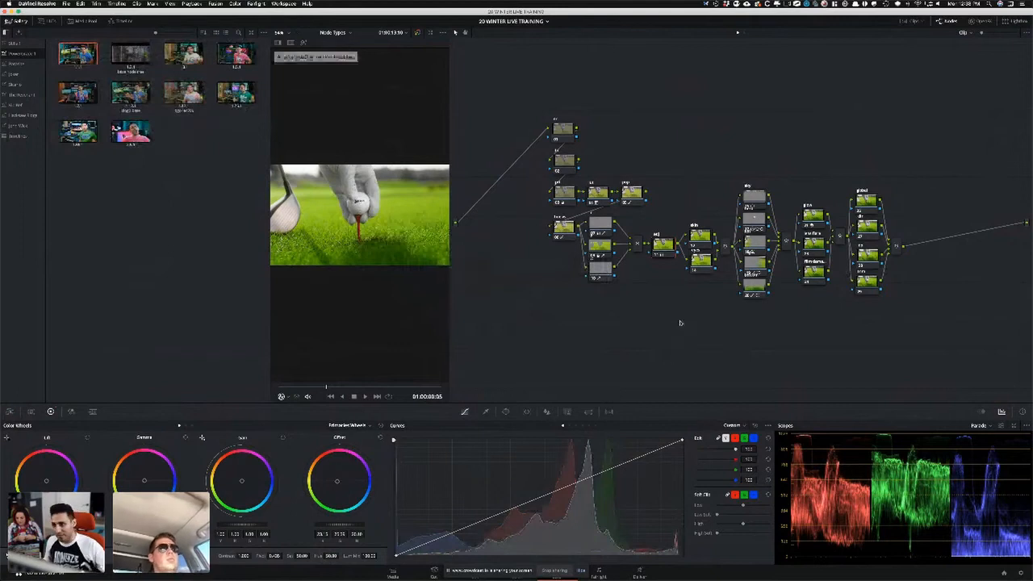
- Reset the golf clip's grades and nodes, and apply the grey base node tree PowerGrade from the gallery in their place
{"action": "right_click", "coordinate": [685, 302]}
{"action": "left_click", "coordinate": [718, 310]}
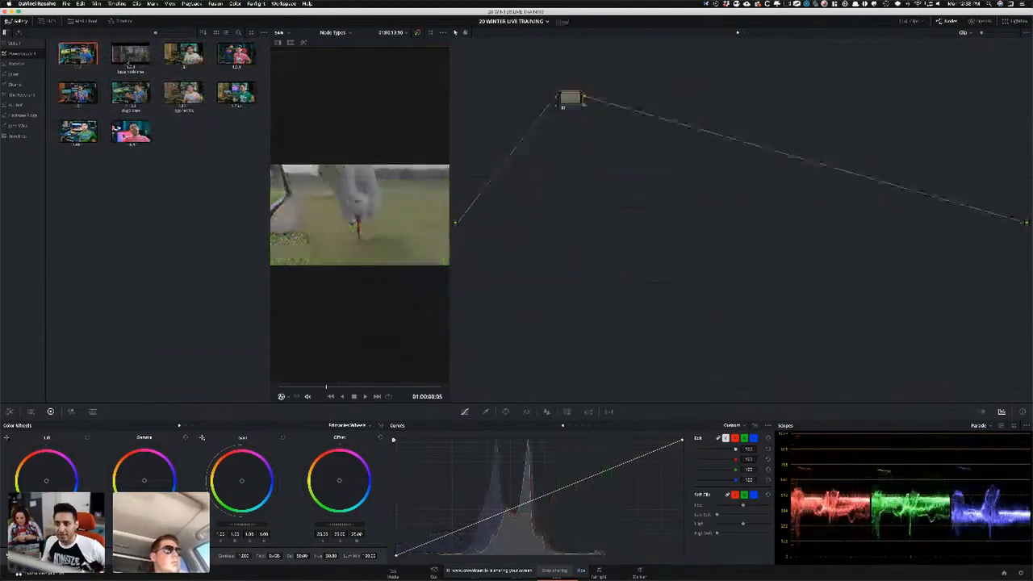
{"action": "double_click", "coordinate": [130, 54]}
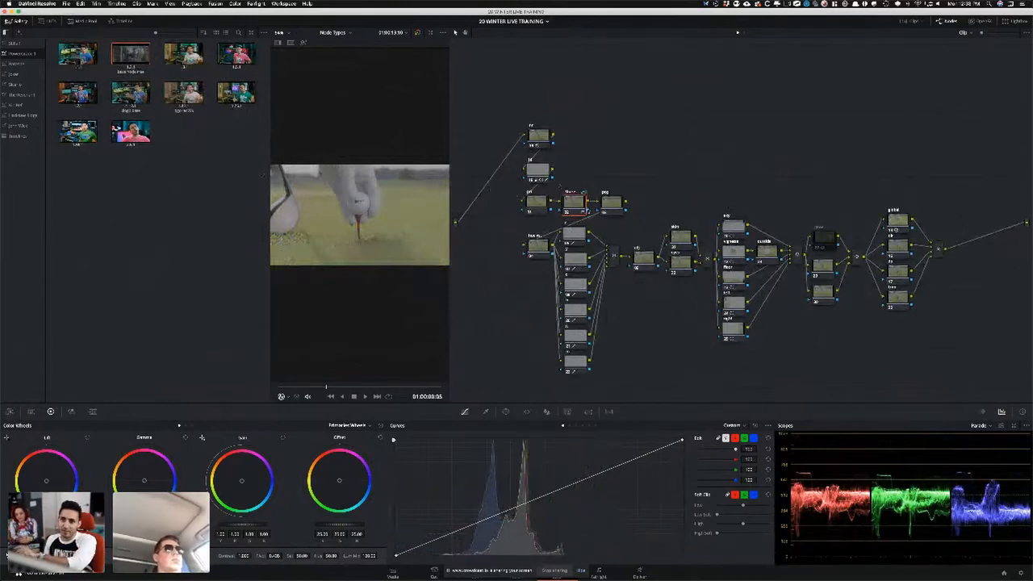
{"action": "left_click", "coordinate": [16, 21]}
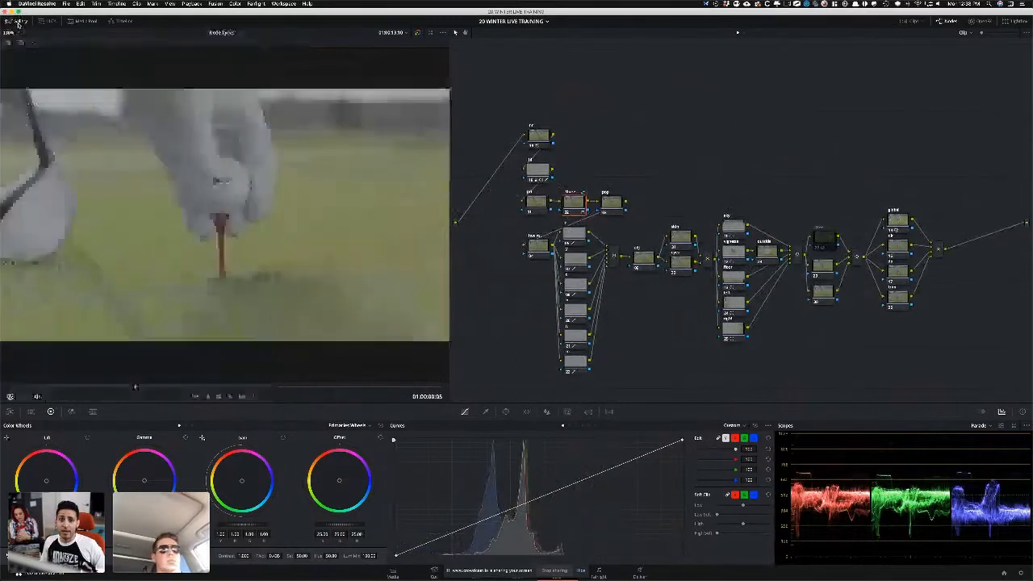